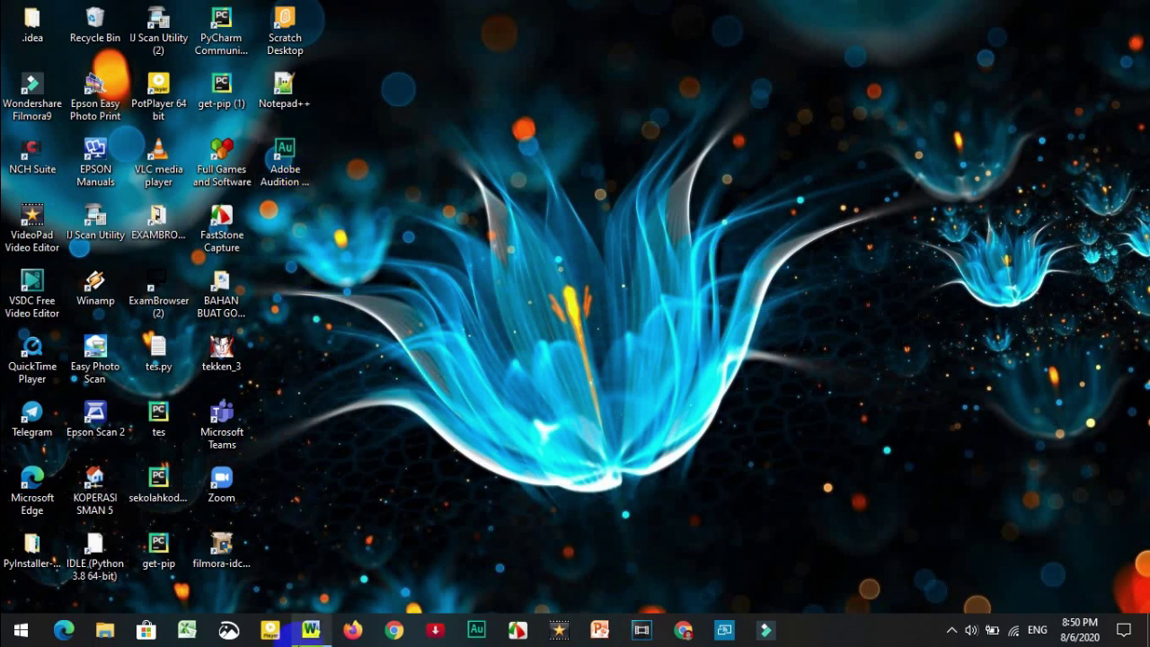
Scroll through the sample questions in the Word document CONTOH SOAL, then switch to Chrome
mouse_move(307, 633)
left_click(328, 565)
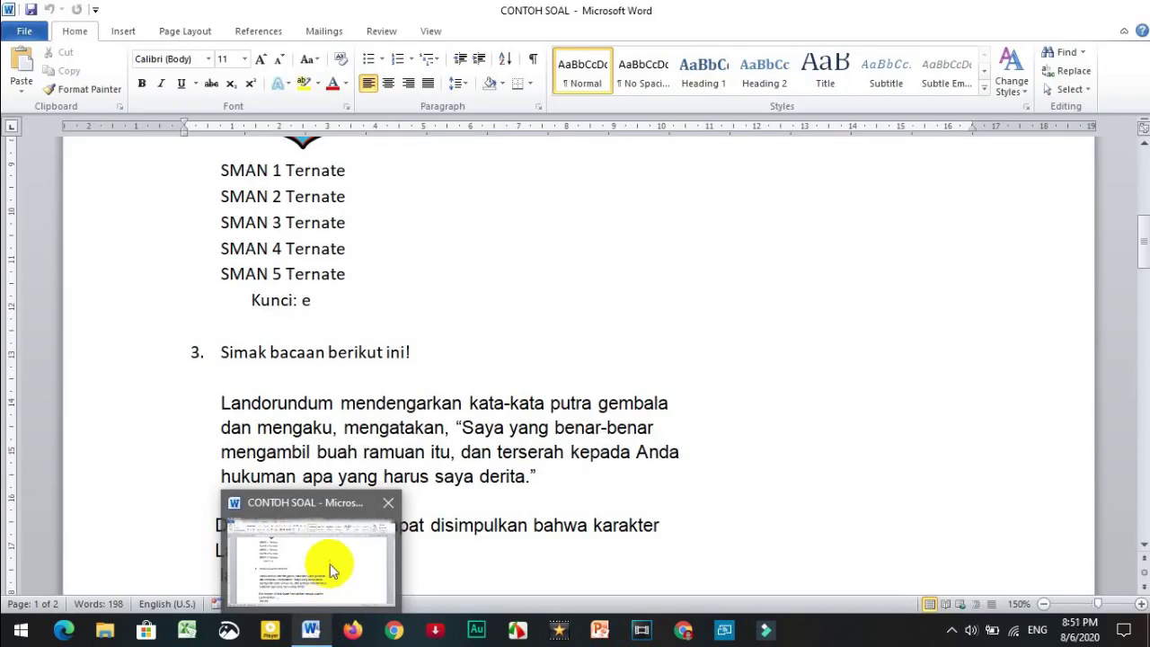
scroll(521, 406, "up", 8)
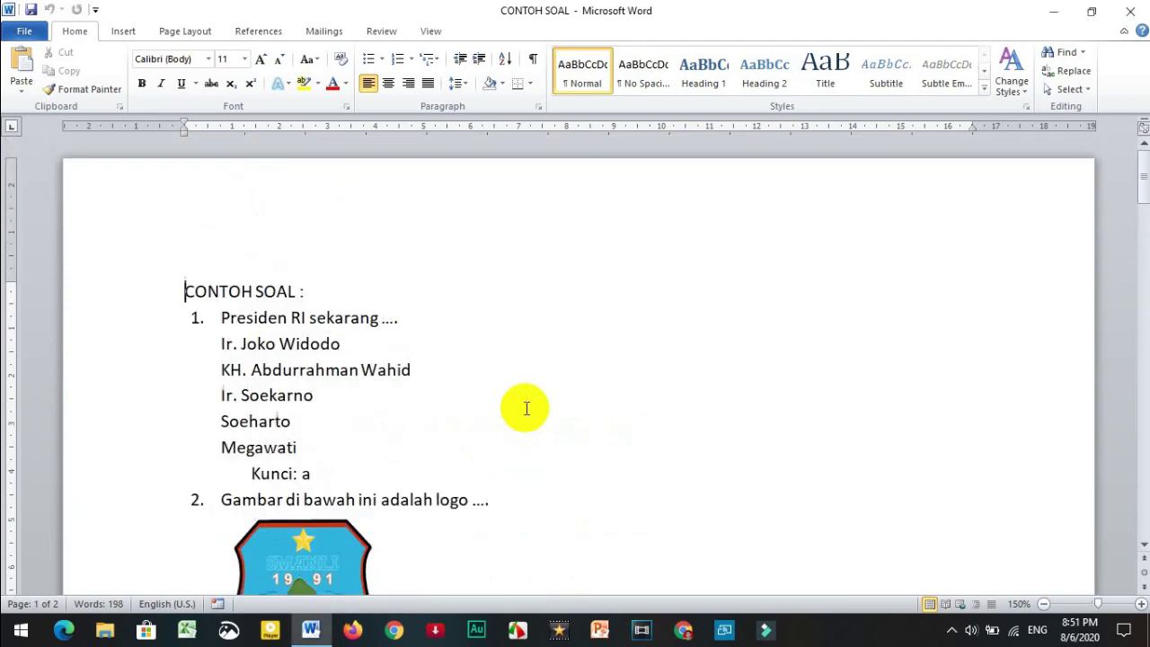
scroll(527, 406, "down", 10)
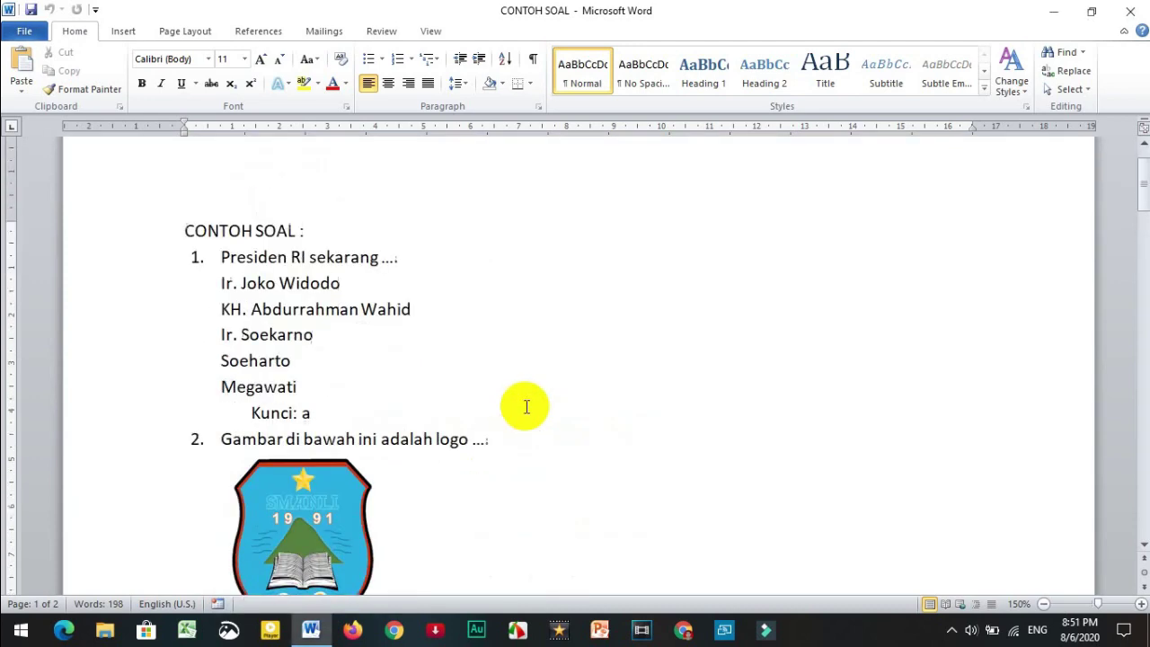
scroll(527, 406, "down", 15)
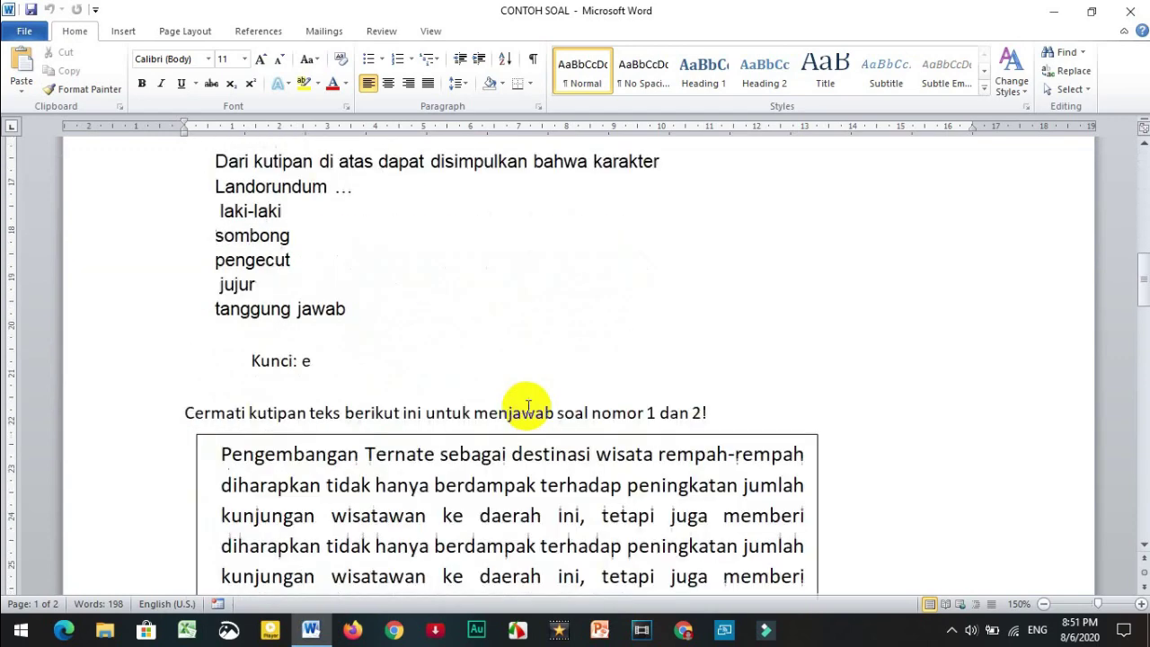
scroll(528, 407, "down", 5)
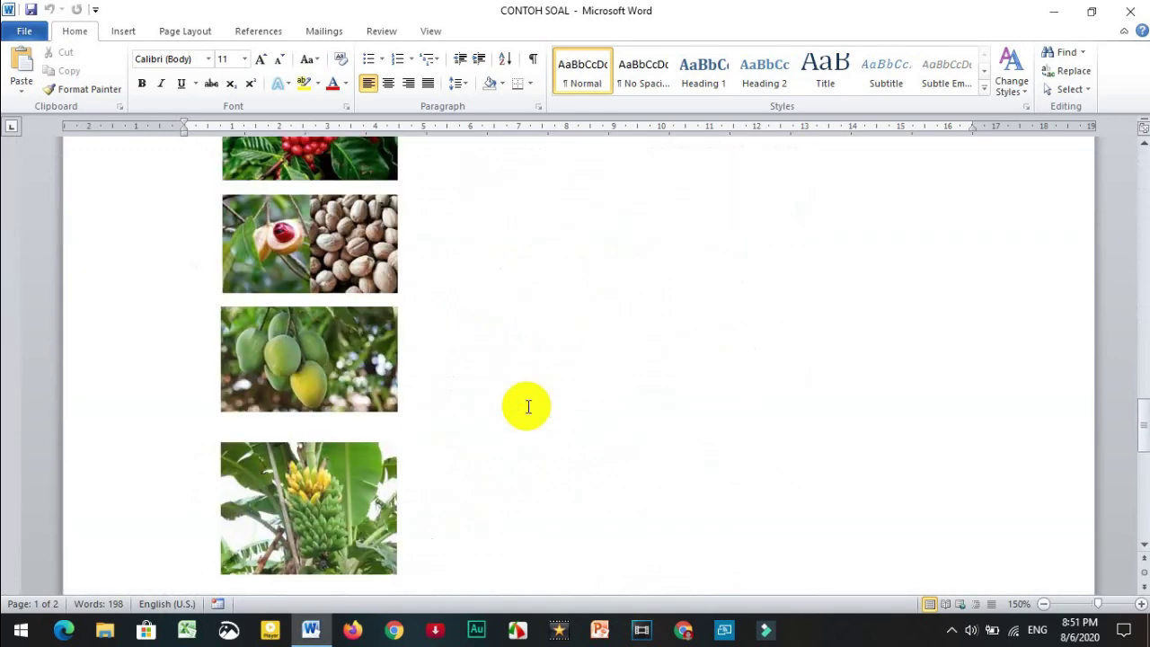
scroll(529, 407, "up", 6)
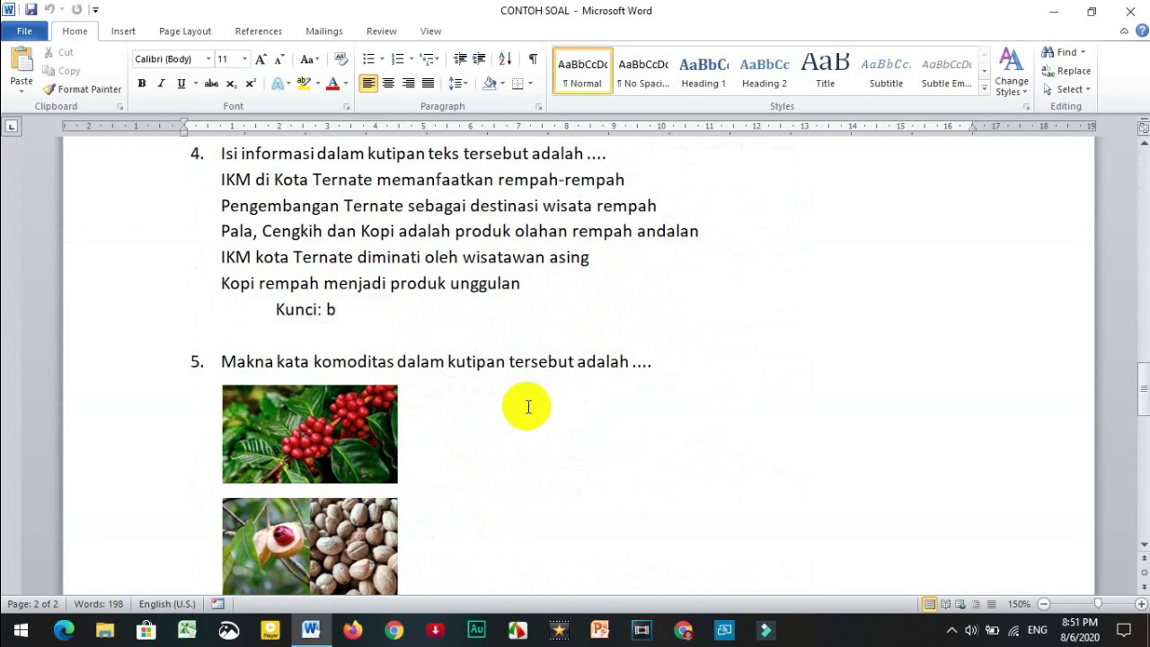
scroll(528, 406, "up", 20)
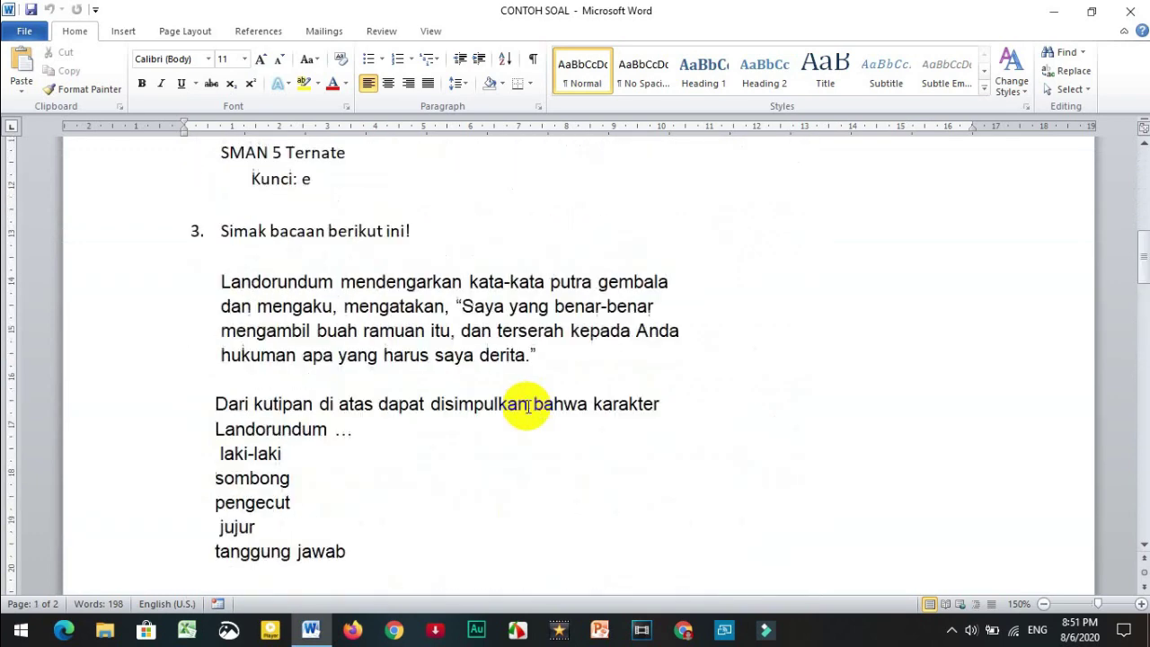
scroll(529, 406, "up", 15)
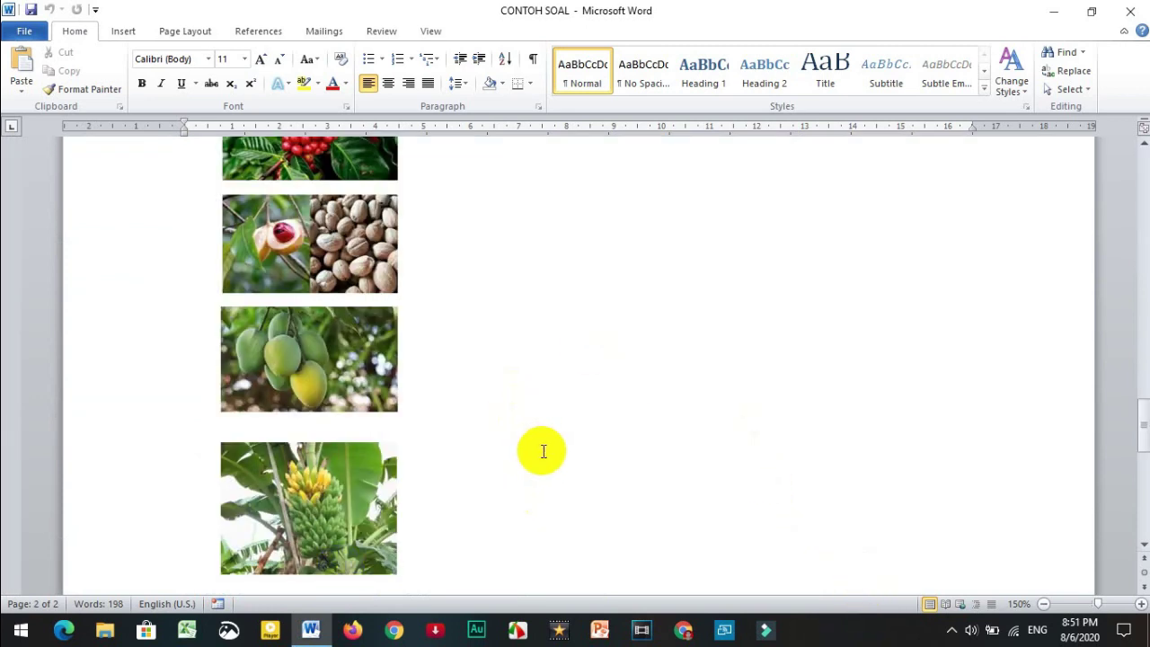
scroll(543, 451, "up", 5)
scroll(542, 451, "up", 4)
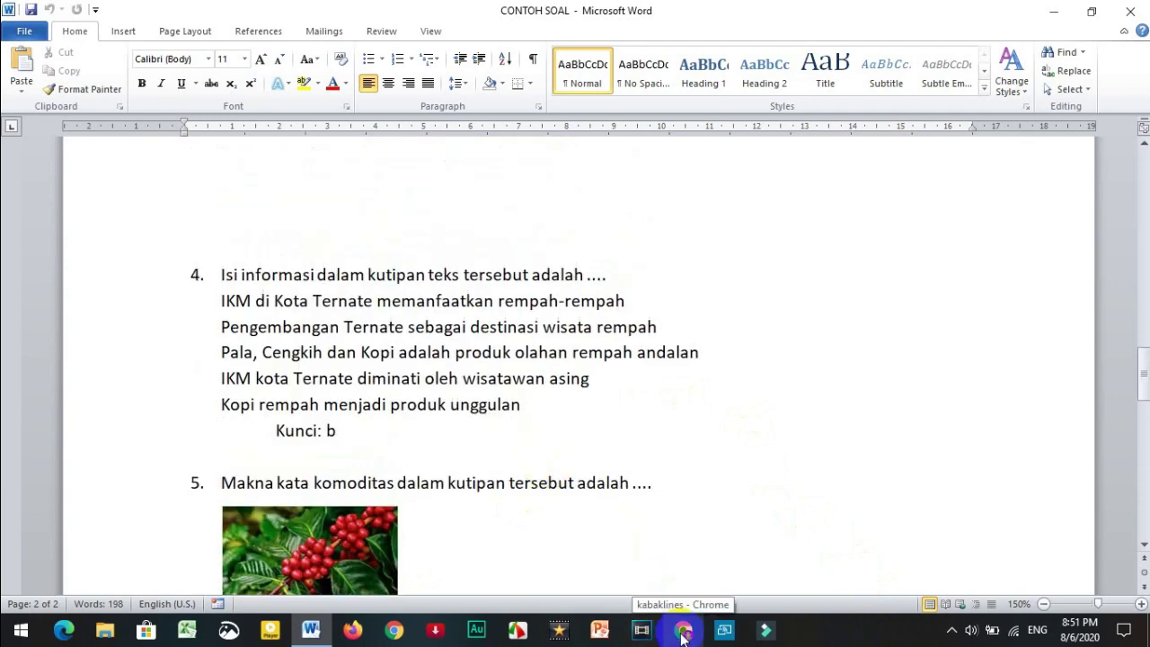
left_click(706, 584)
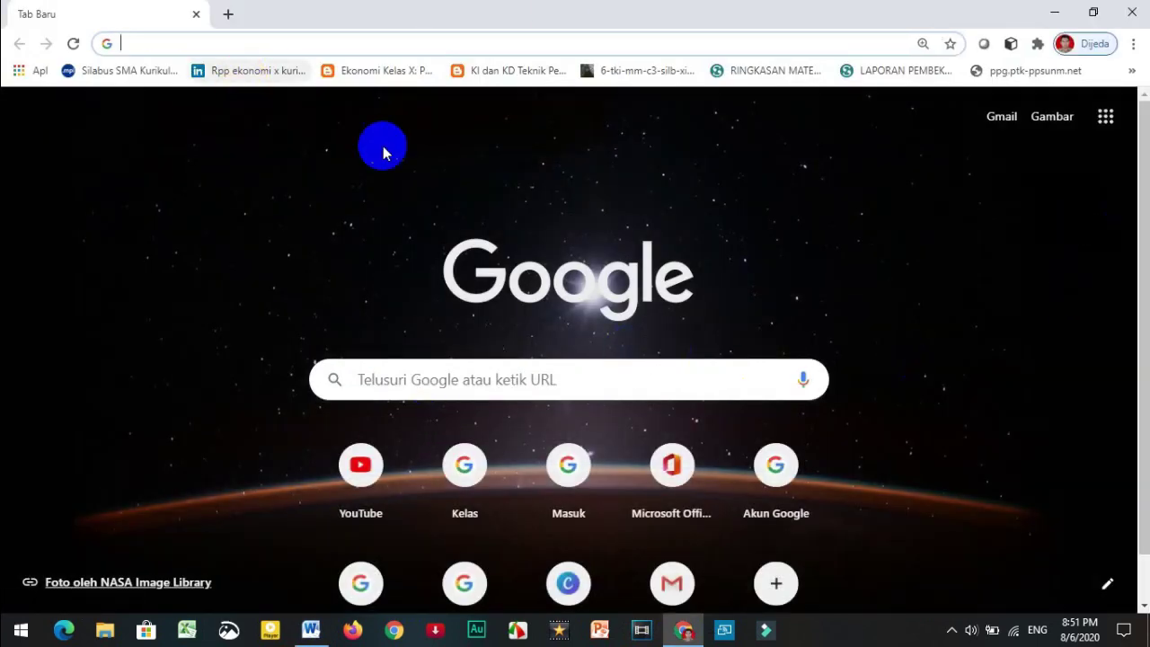
Go to classroom.google.com using the address bar suggestion
type("CLAS")
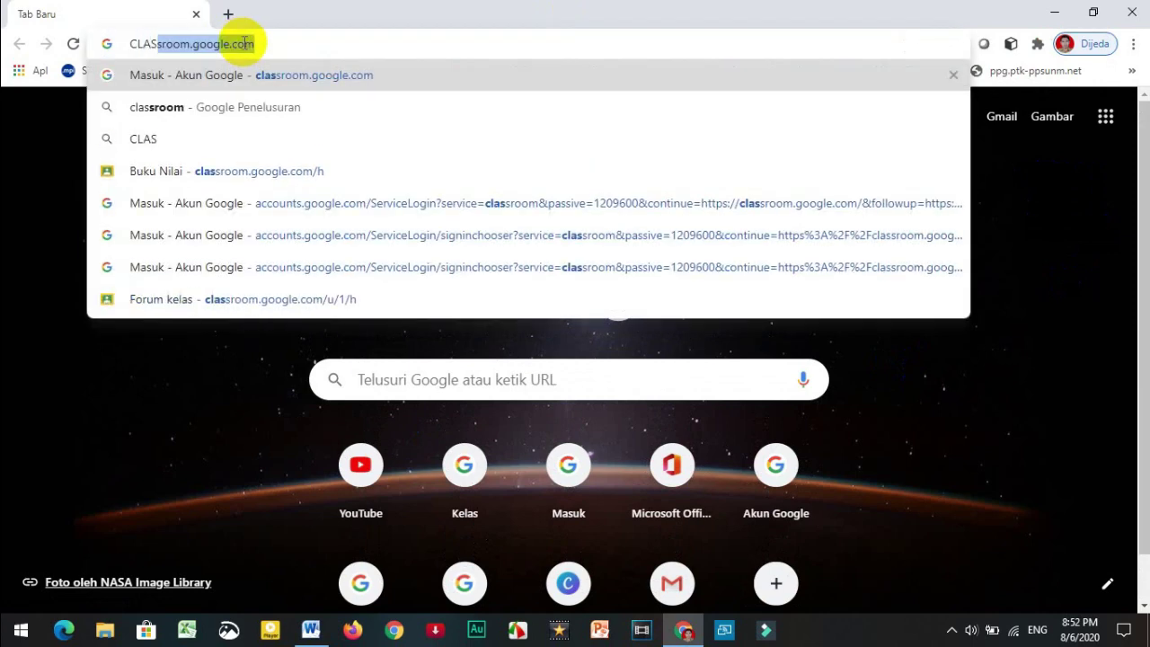
key("BackSpace")
key("Return")
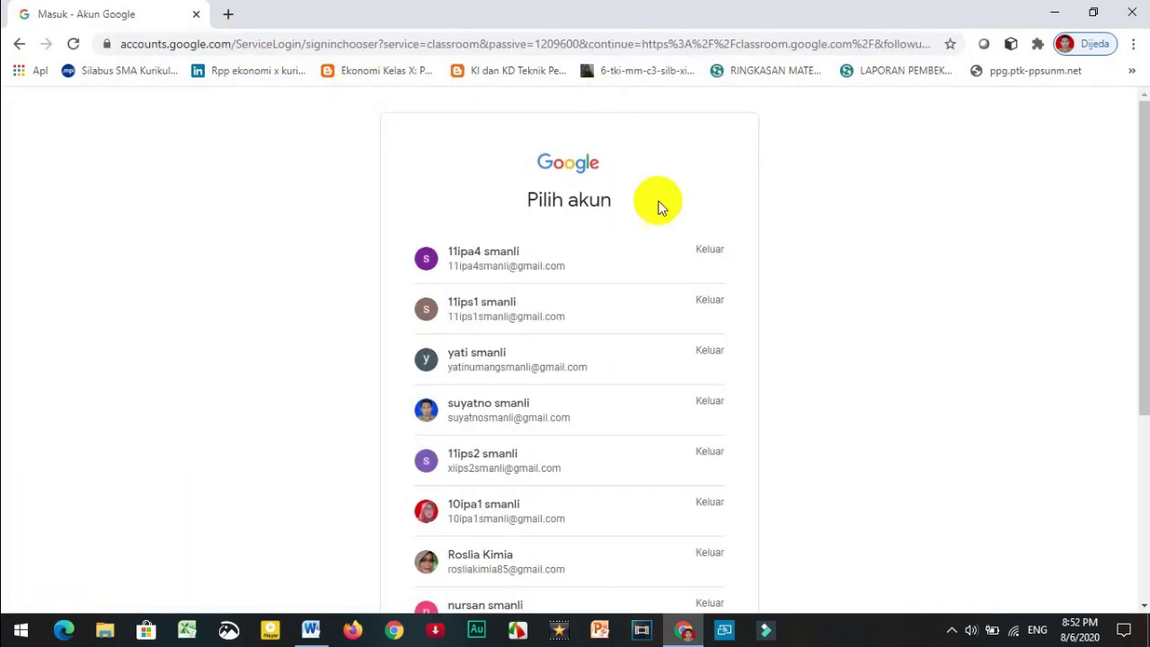
scroll(672, 296, "down", 3)
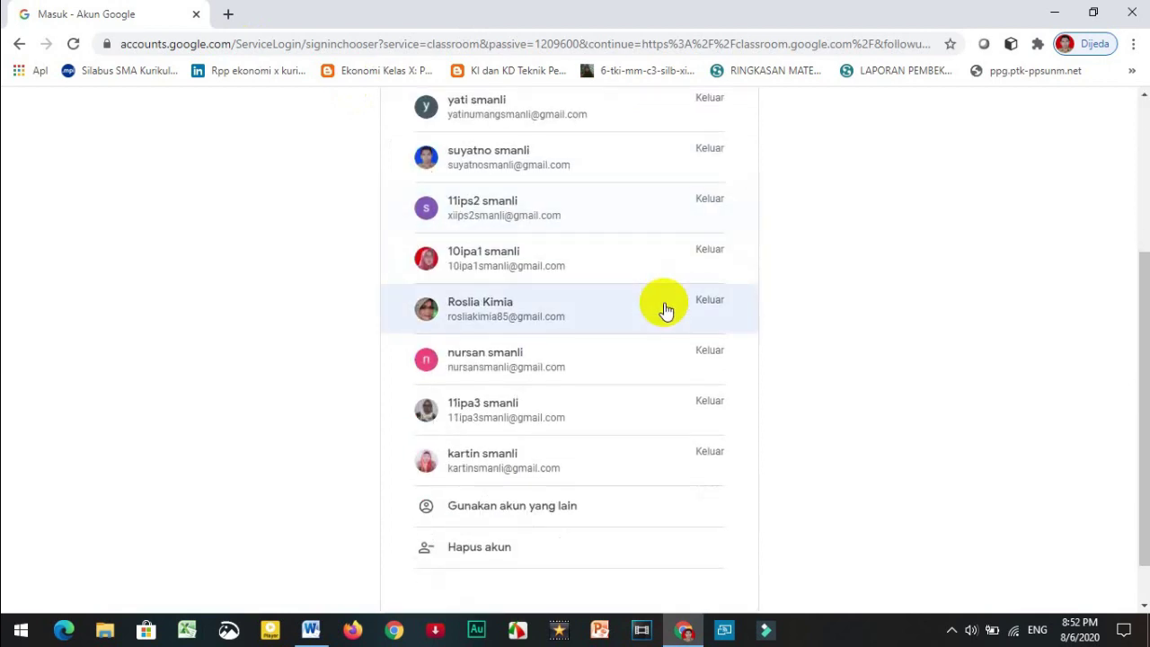
scroll(665, 310, "down", 1)
scroll(619, 437, "up", 3)
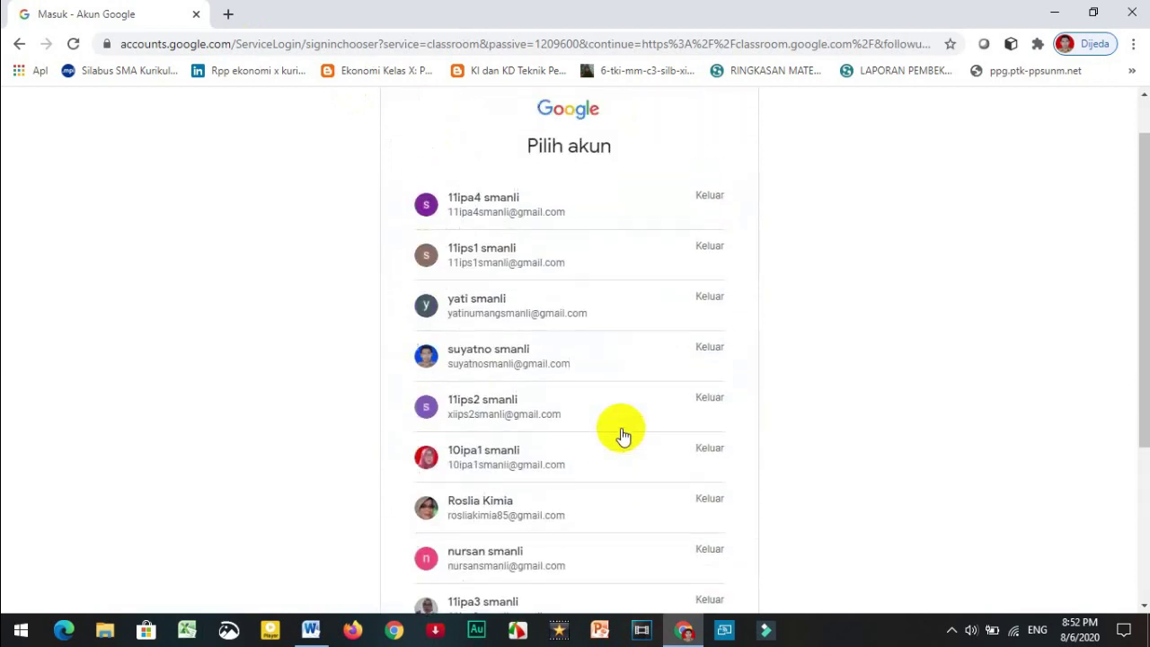
left_click(622, 431)
Choose to sign in with a different Google account
scroll(622, 435, "down", 2)
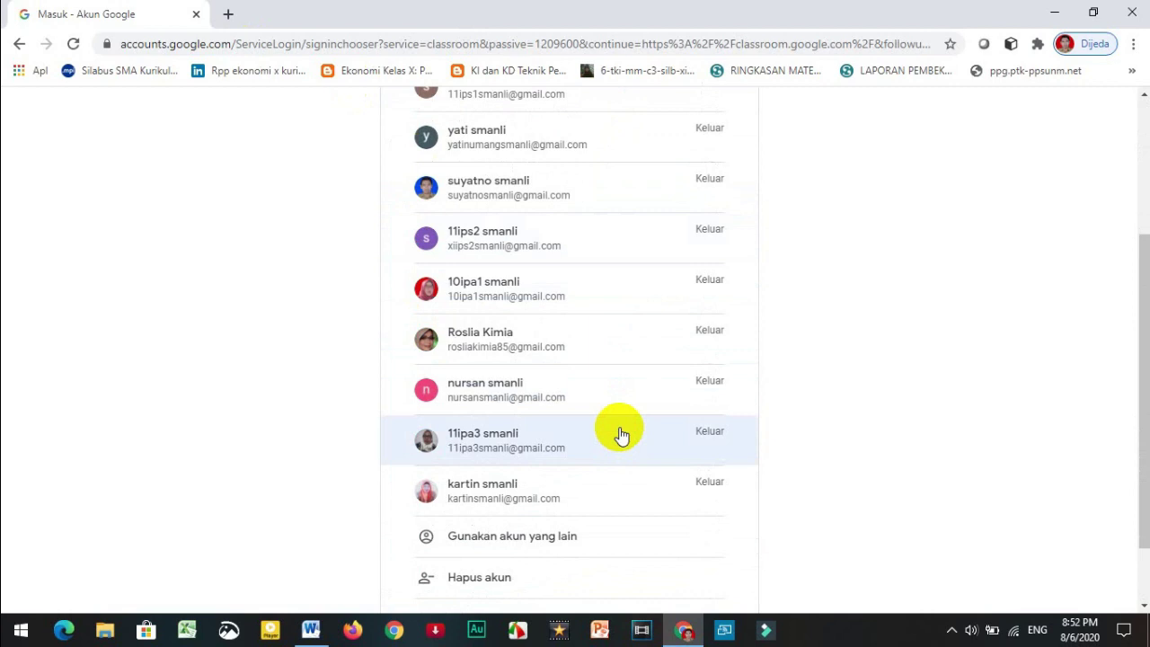
scroll(622, 435, "down", 1)
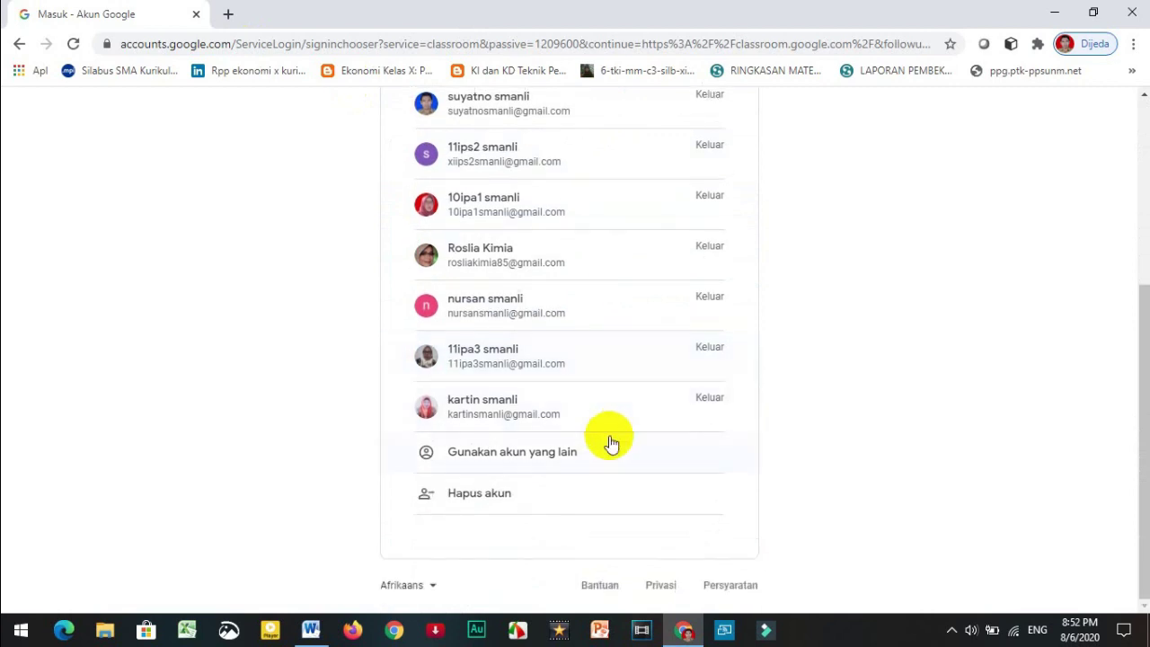
scroll(585, 308, "up", 4)
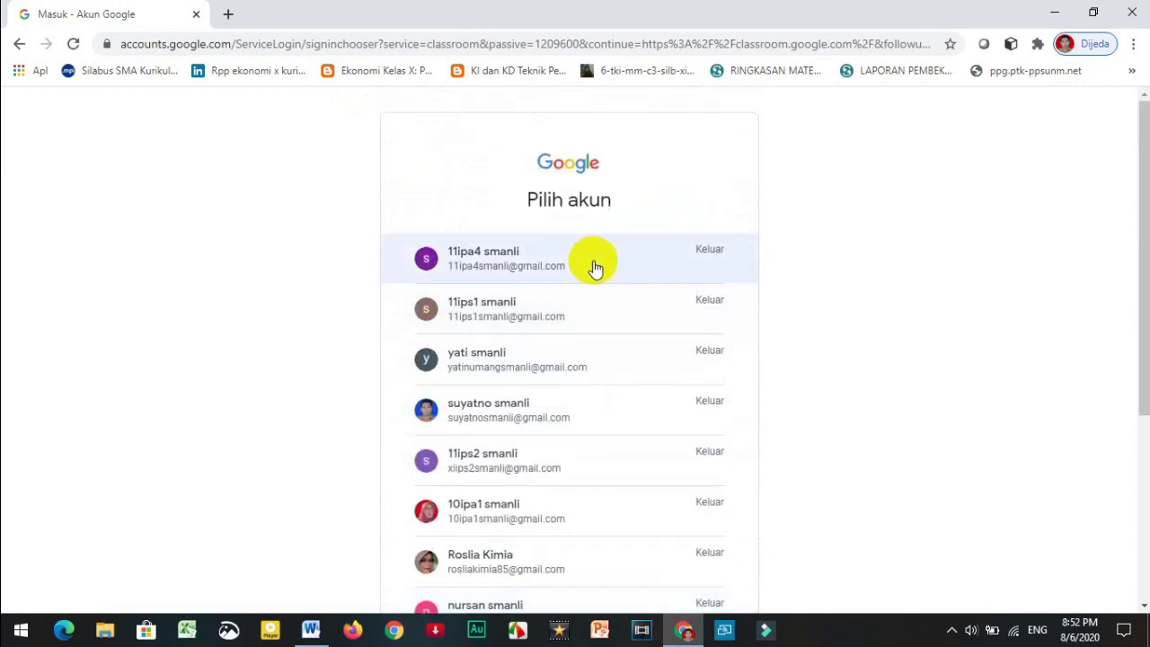
scroll(592, 281, "down", 3)
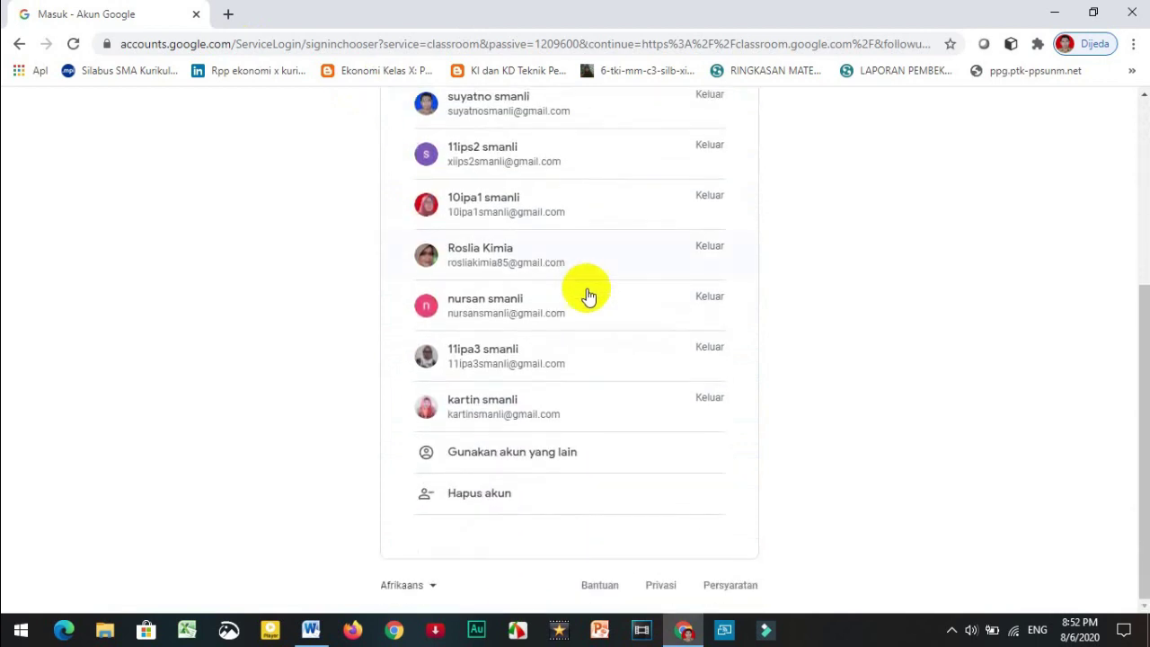
left_click(595, 457)
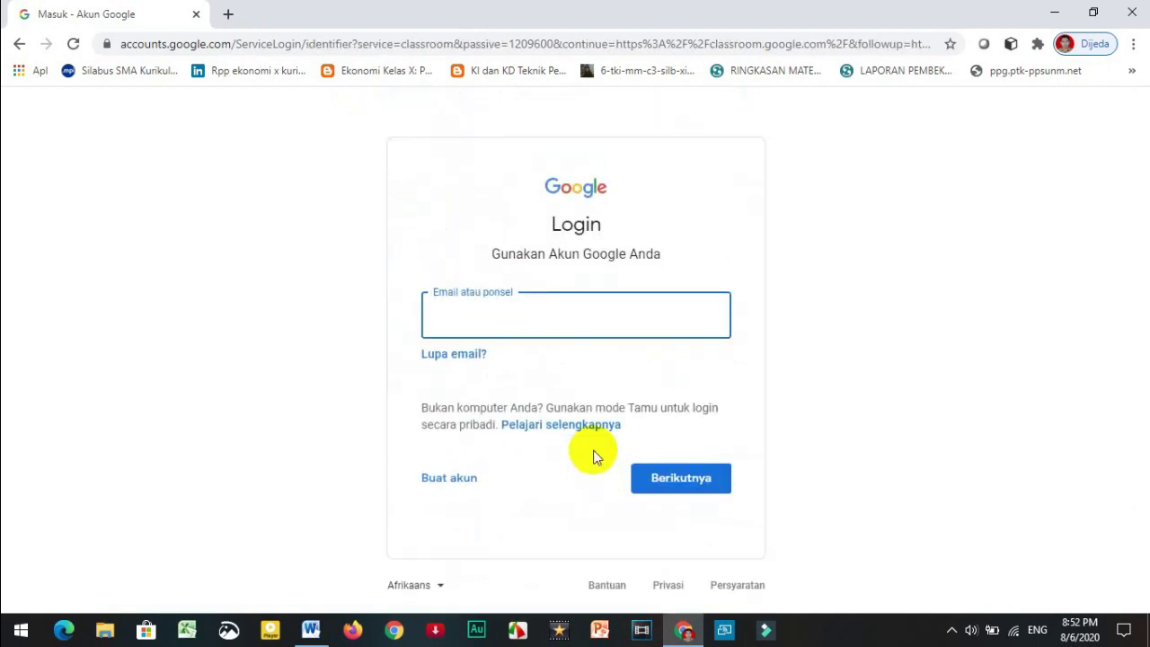
Enter the account's e-mail address and password to finish signing in
type("nano")
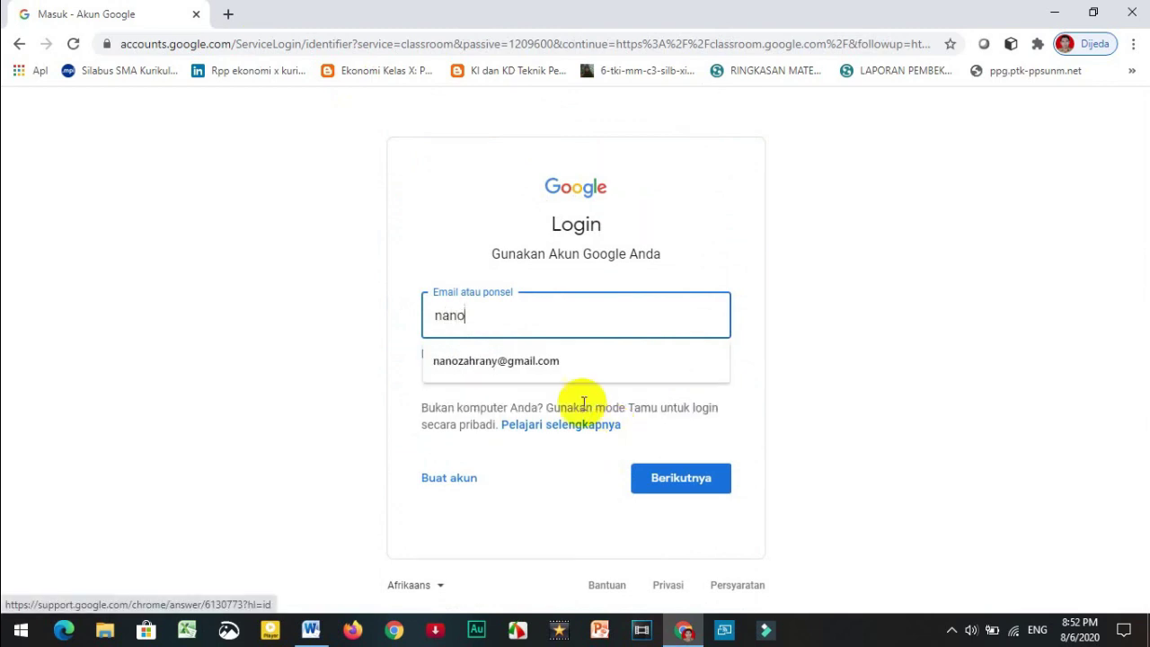
left_click(564, 369)
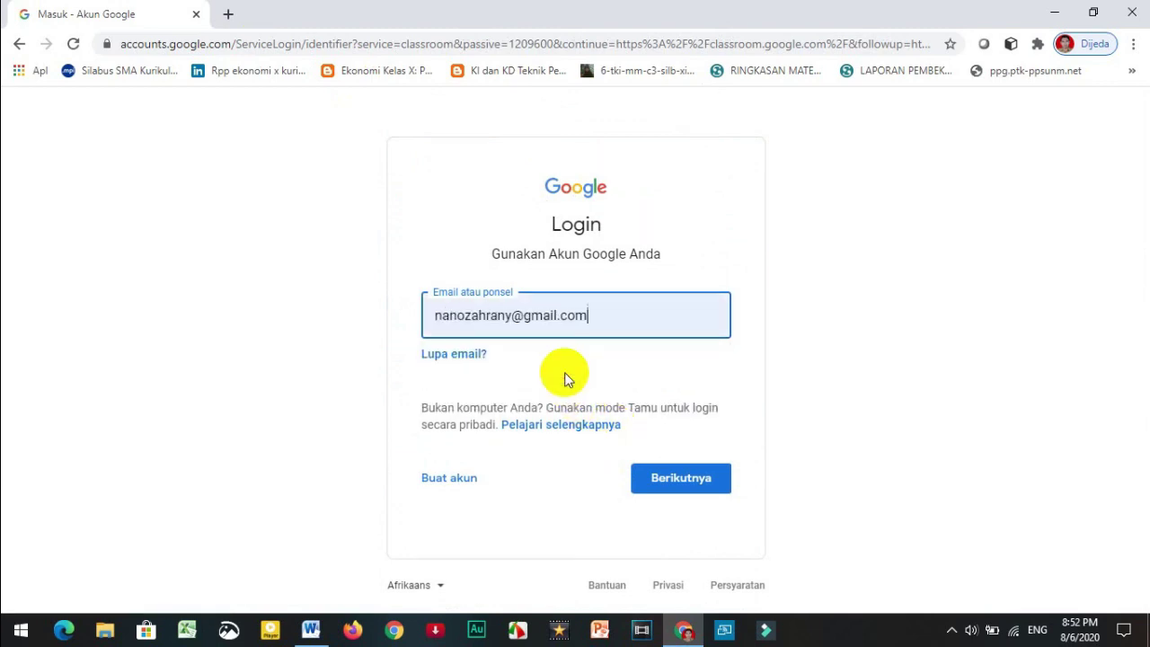
left_click(663, 477)
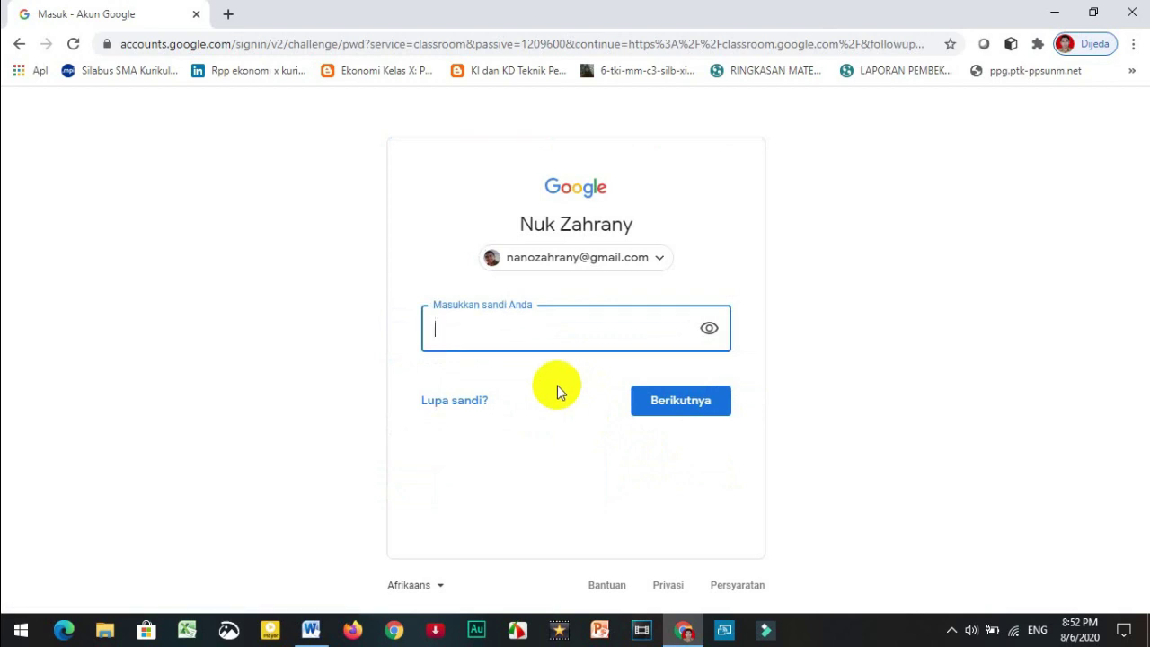
key("ctrl+v")
left_click(655, 405)
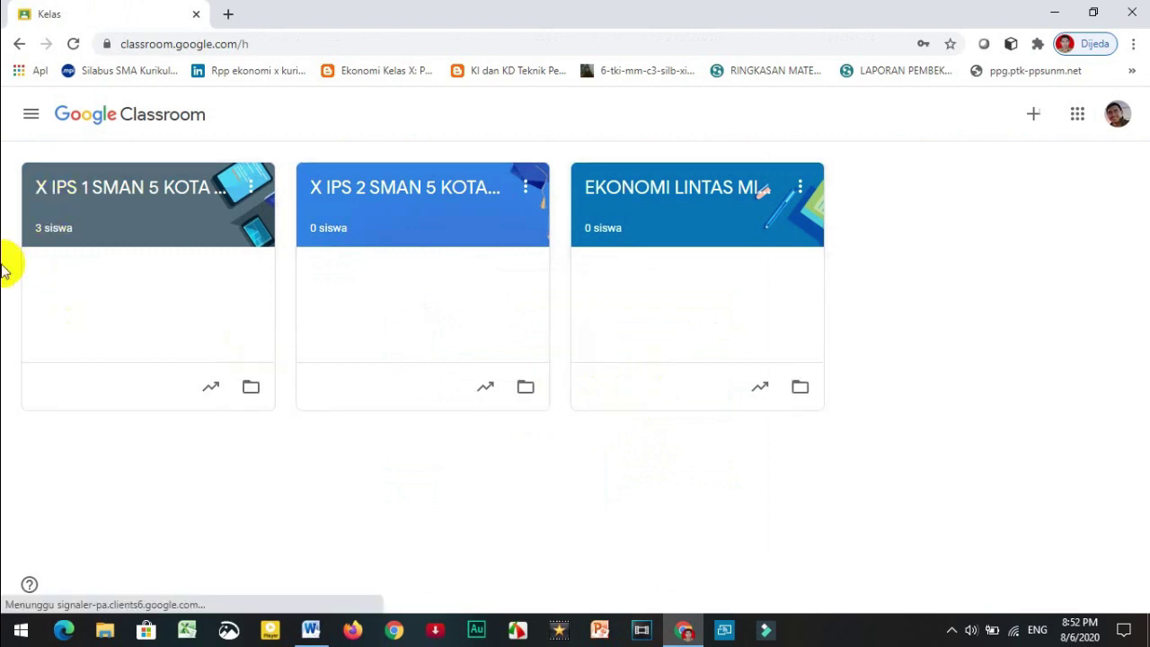
Open the X IPS 1 SMAN 5 KOTA TERNATE class's Tugas Kelas page
left_click(130, 193)
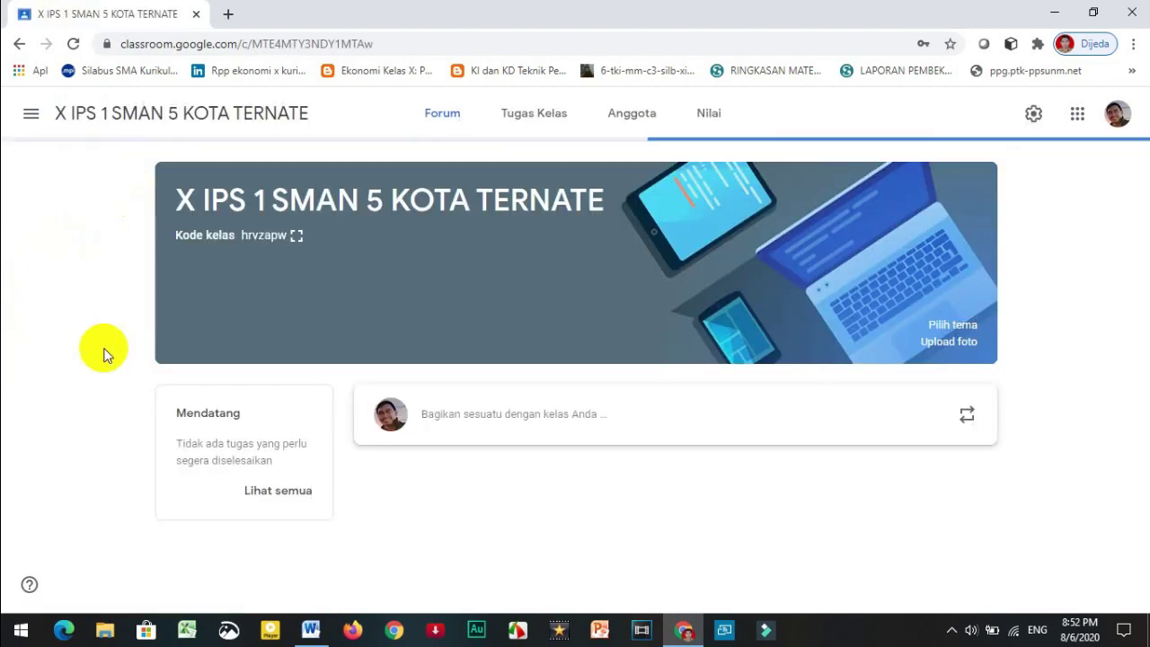
scroll(714, 298, "down", 3)
scroll(713, 297, "up", 3)
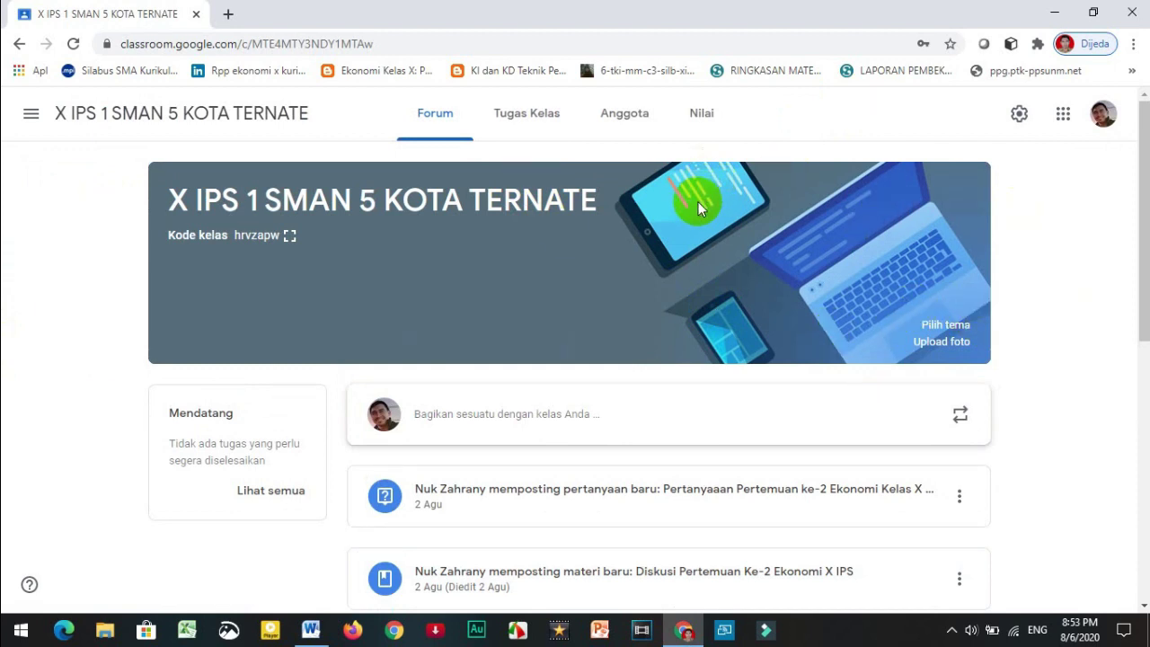
left_click(545, 126)
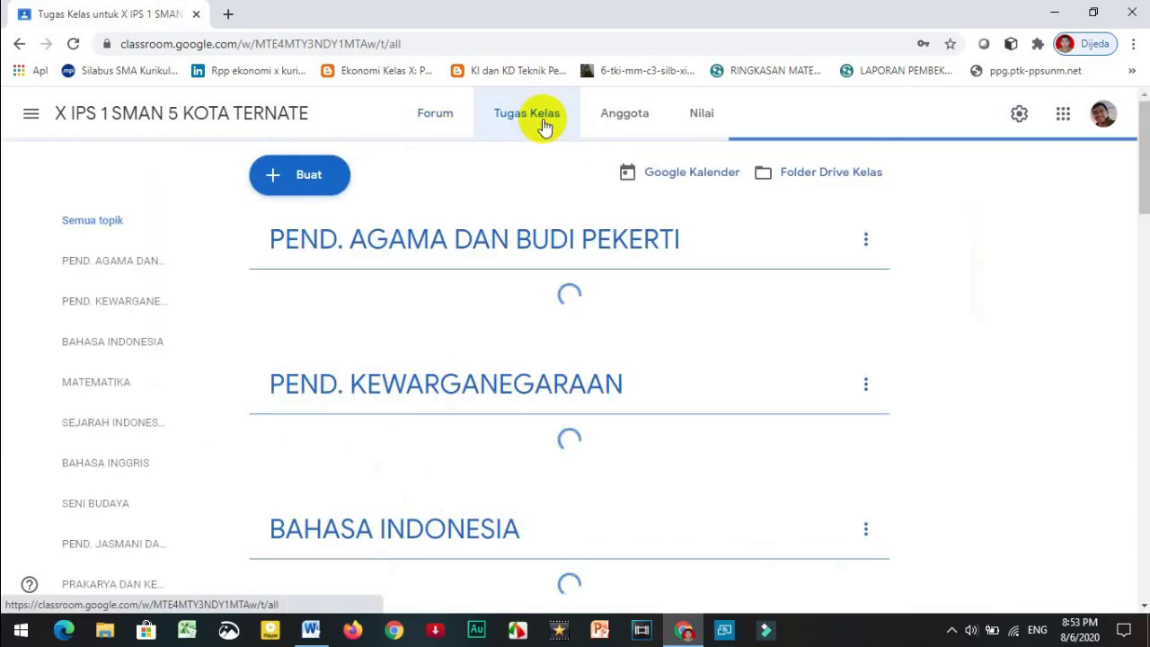
Open Google Drive in a new tab from the Google apps grid
left_click(282, 196)
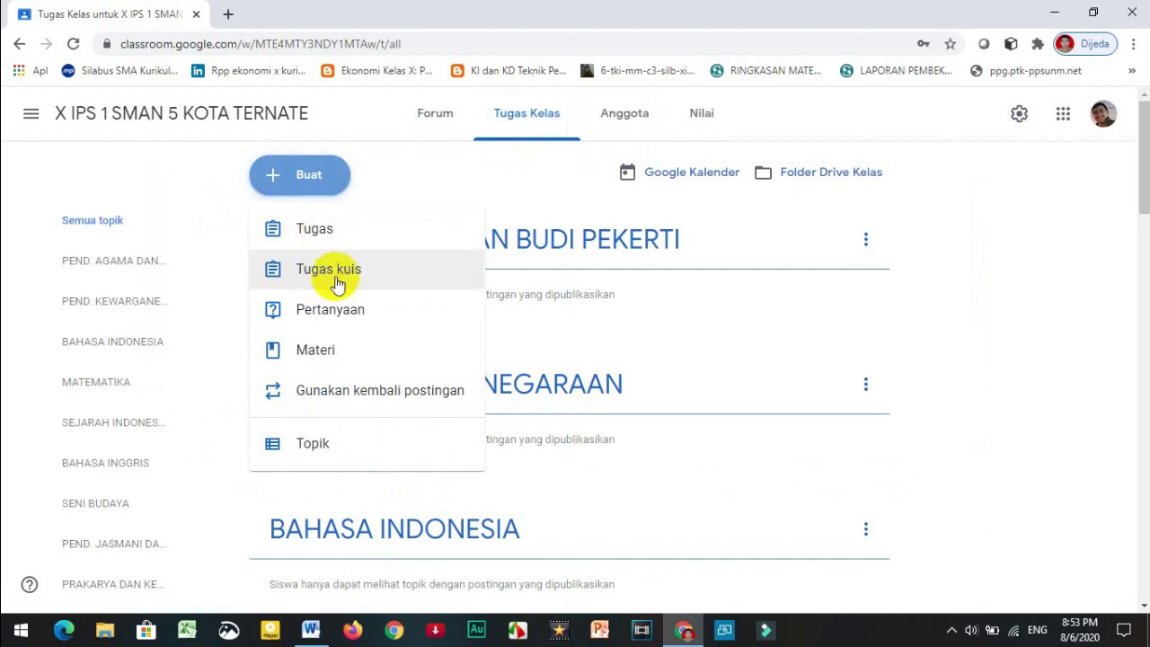
left_click(988, 257)
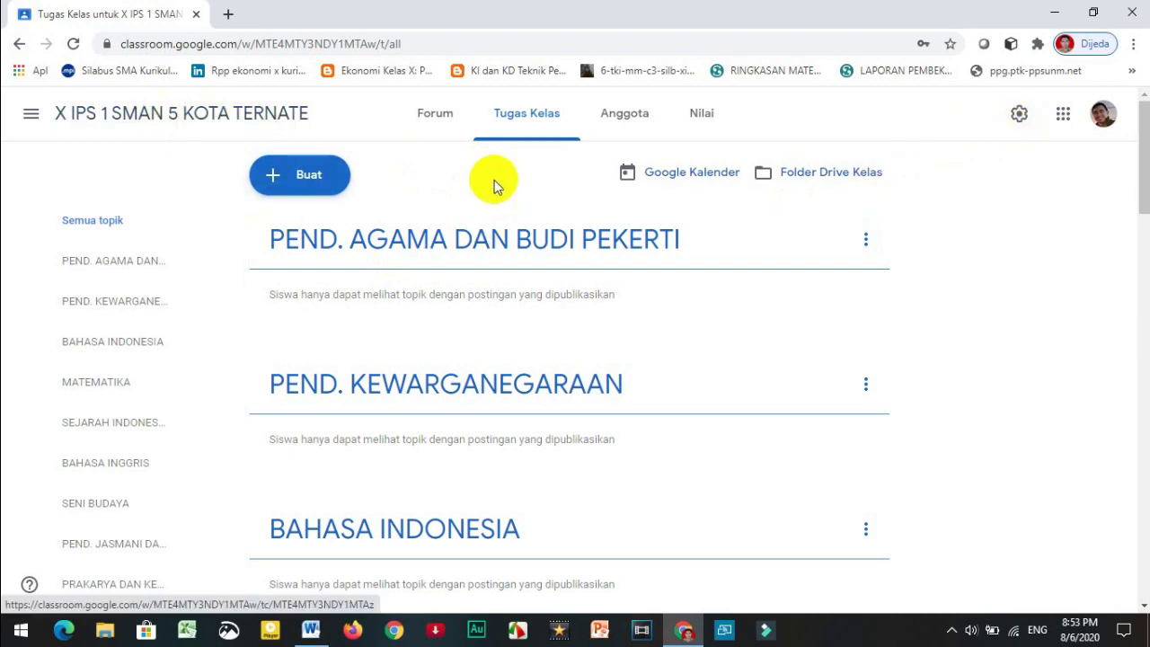
left_click(1063, 115)
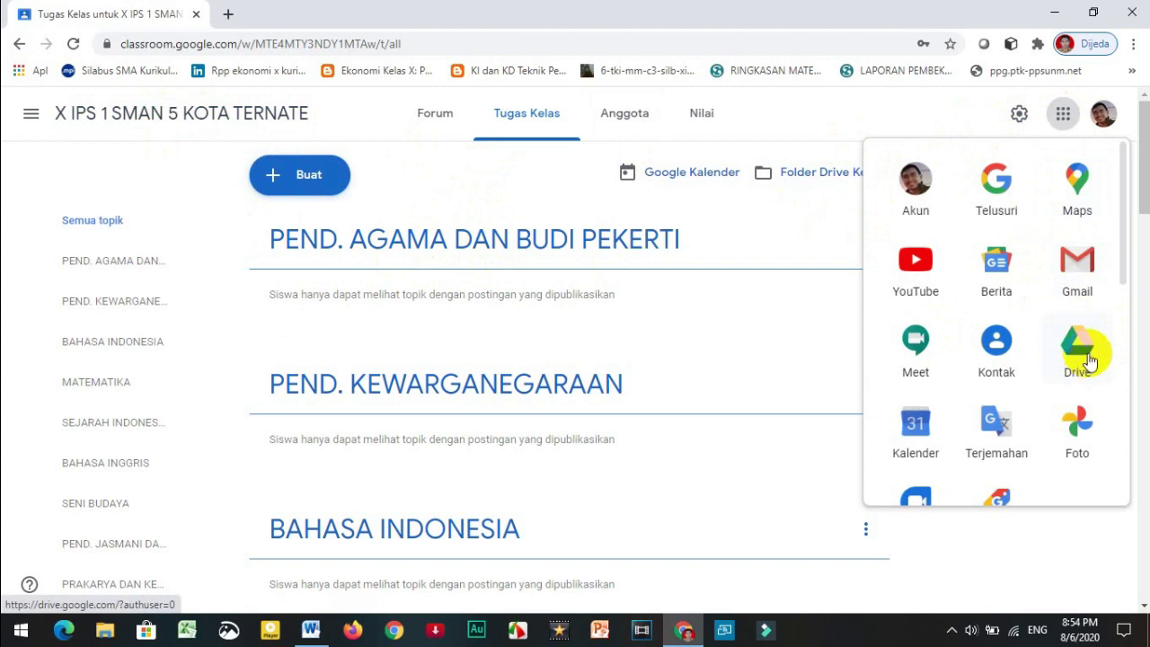
left_click(1078, 359)
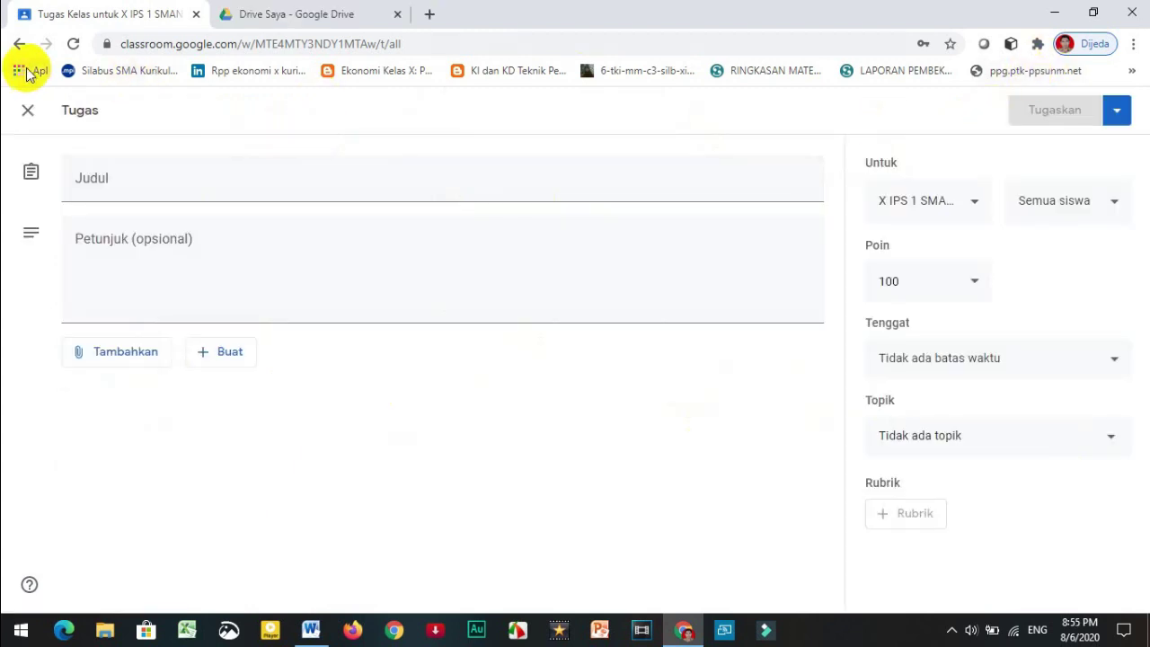
Create a folder named 'tugas dan Ulangan Harian' in My Drive
left_click(334, 12)
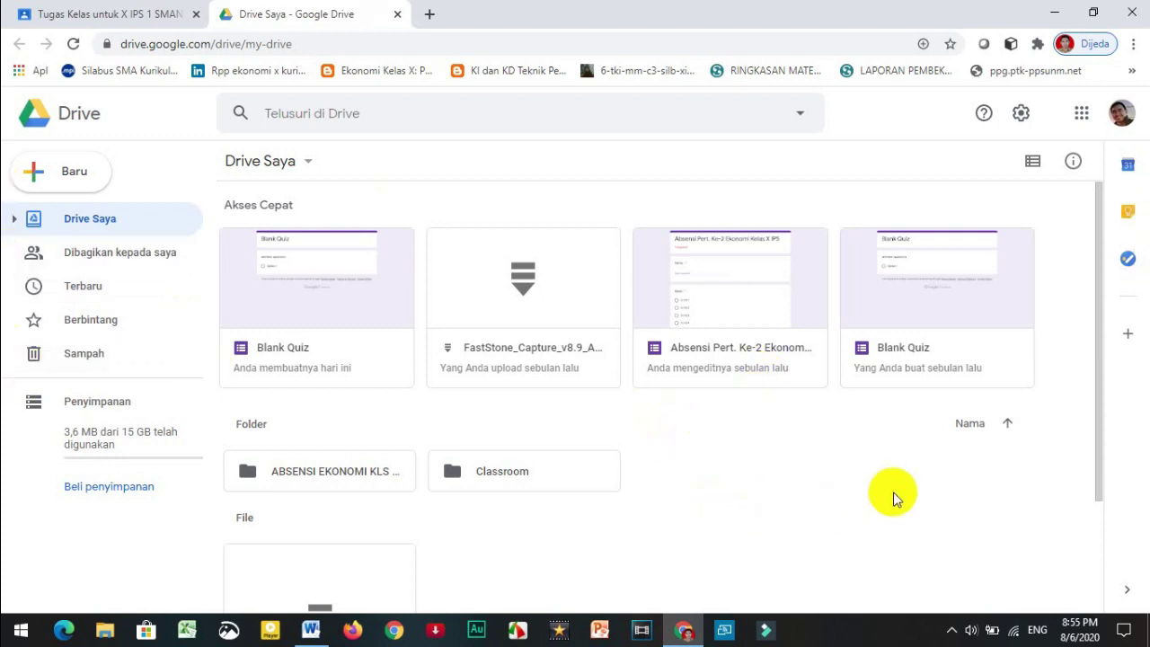
right_click(770, 482)
mouse_move(840, 449)
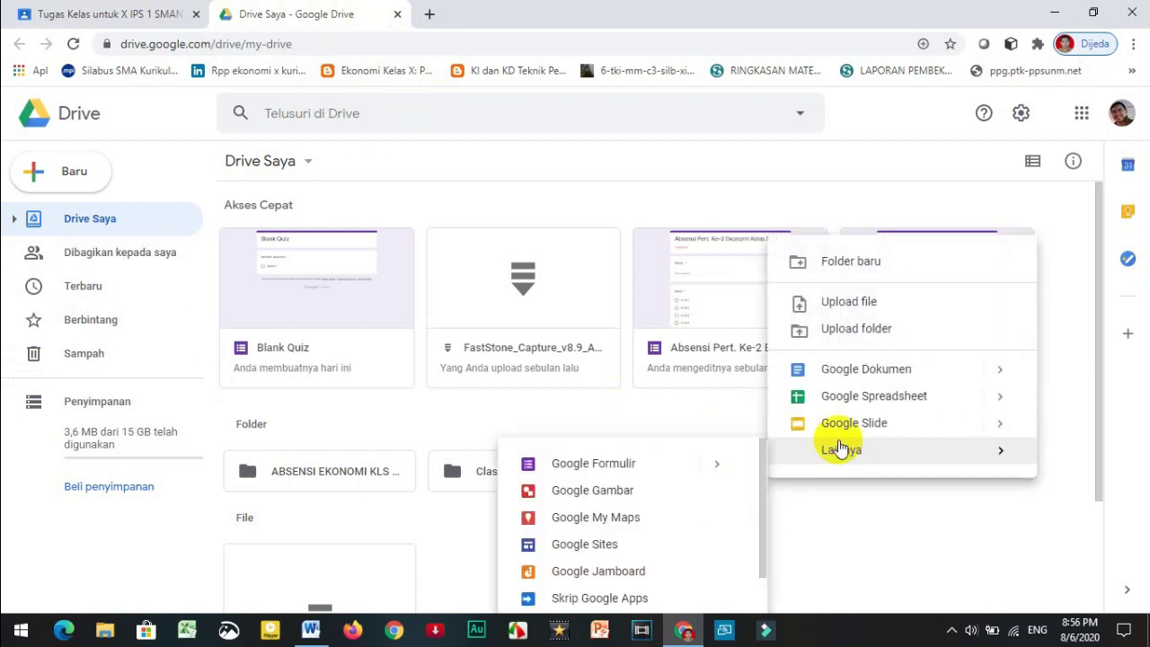
left_click(880, 270)
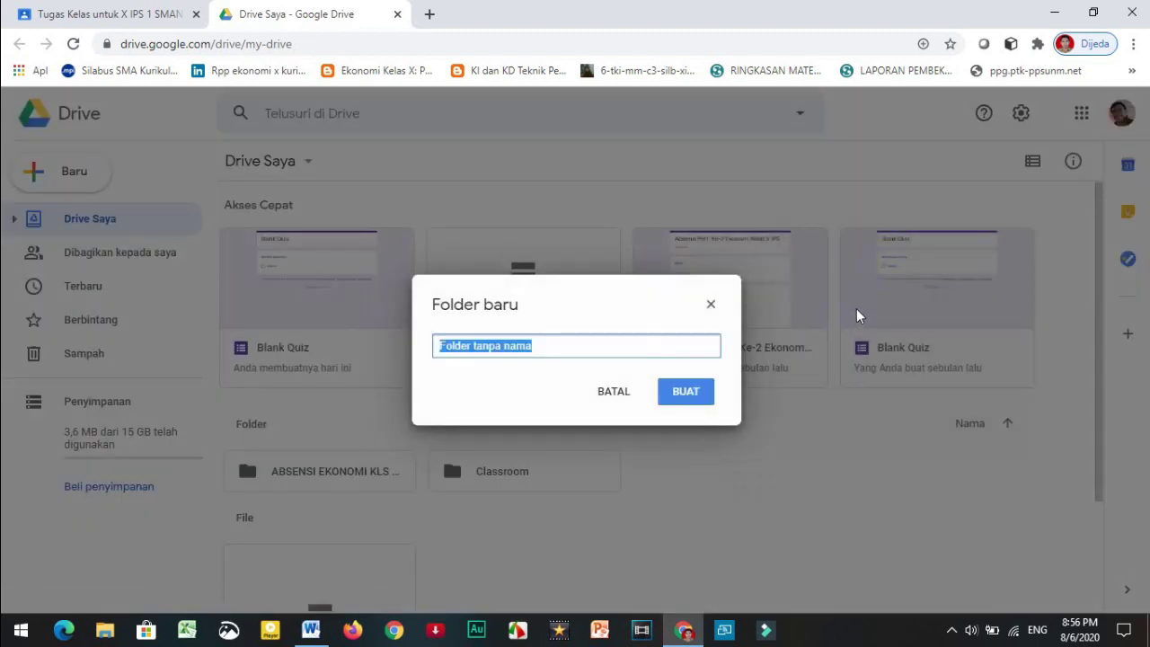
type("t")
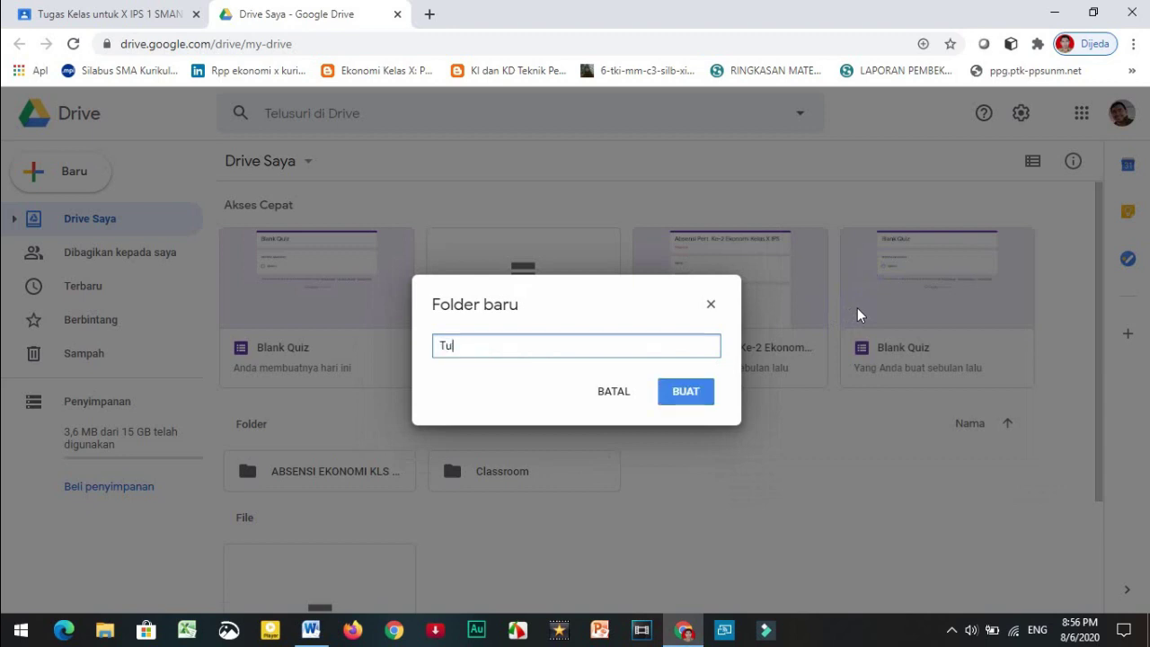
type("ugas dan Ulangan Har")
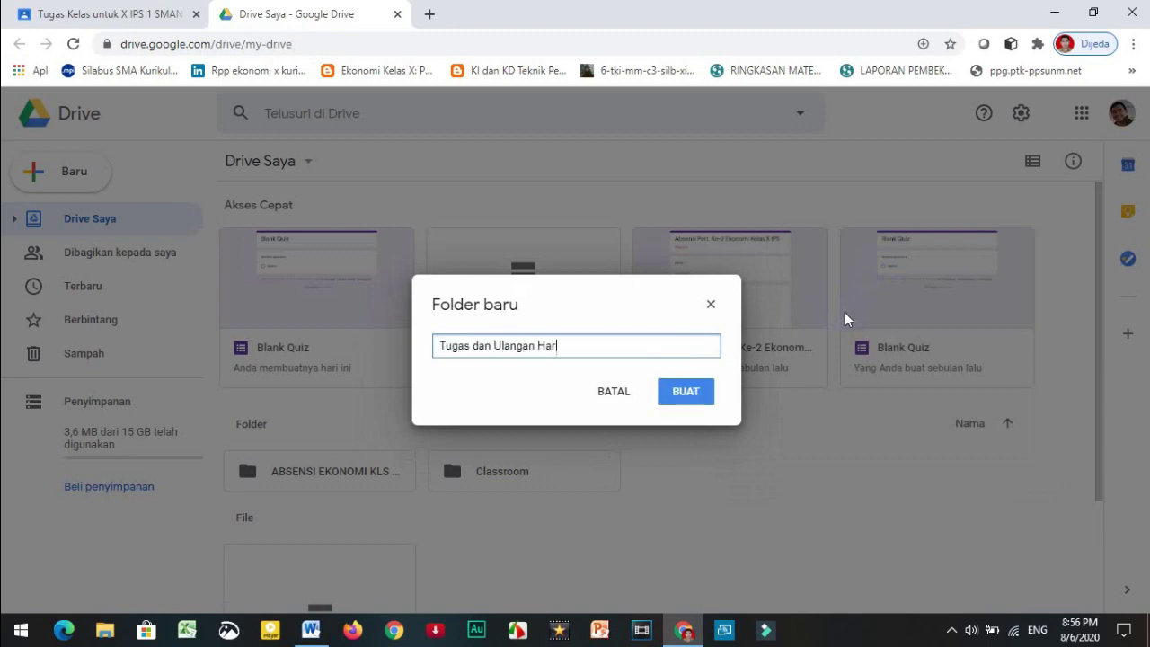
type("ian")
left_click(688, 392)
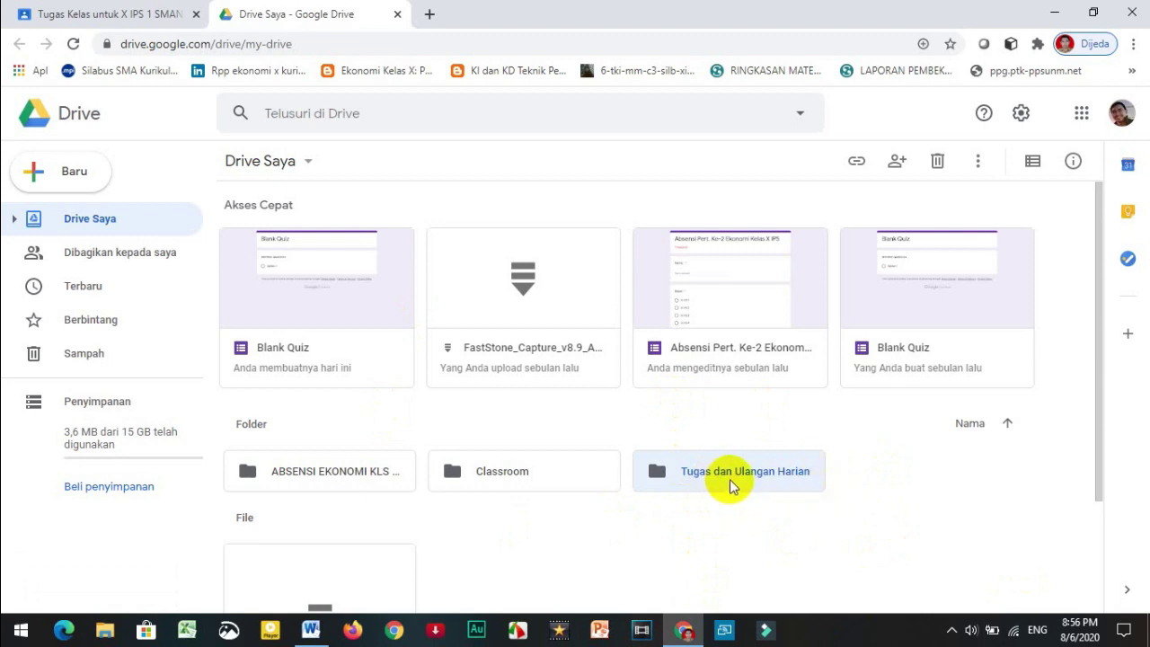
Open the new folder and create a Google Form inside it
scroll(739, 480, "down", 1)
double_click(770, 386)
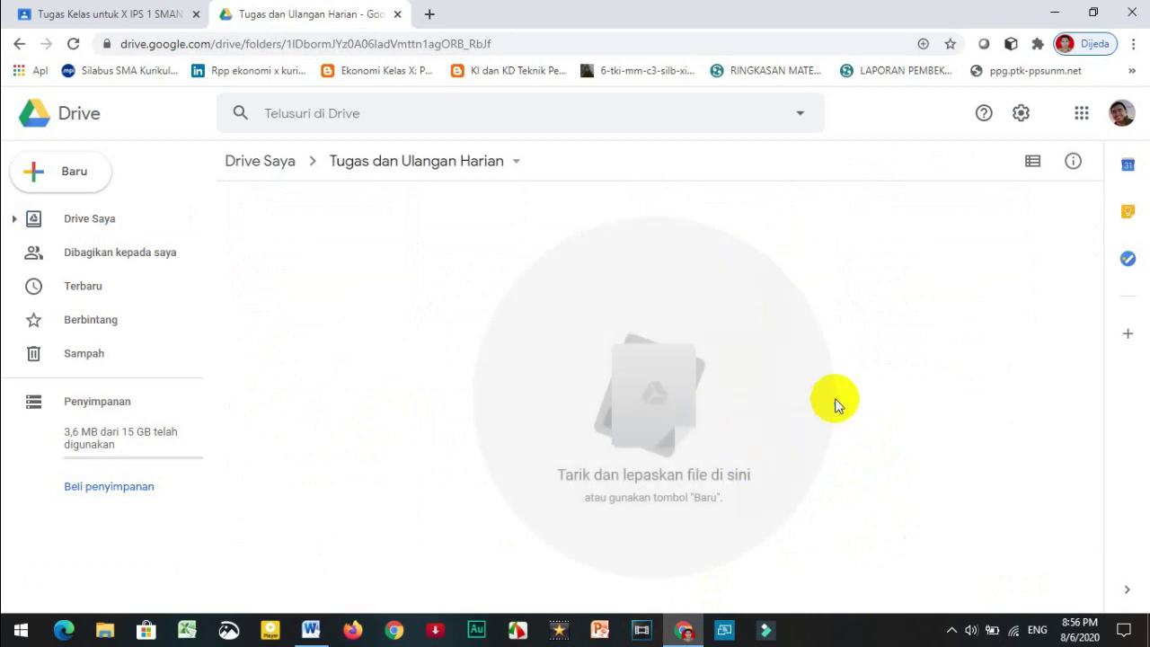
right_click(834, 406)
mouse_move(939, 376)
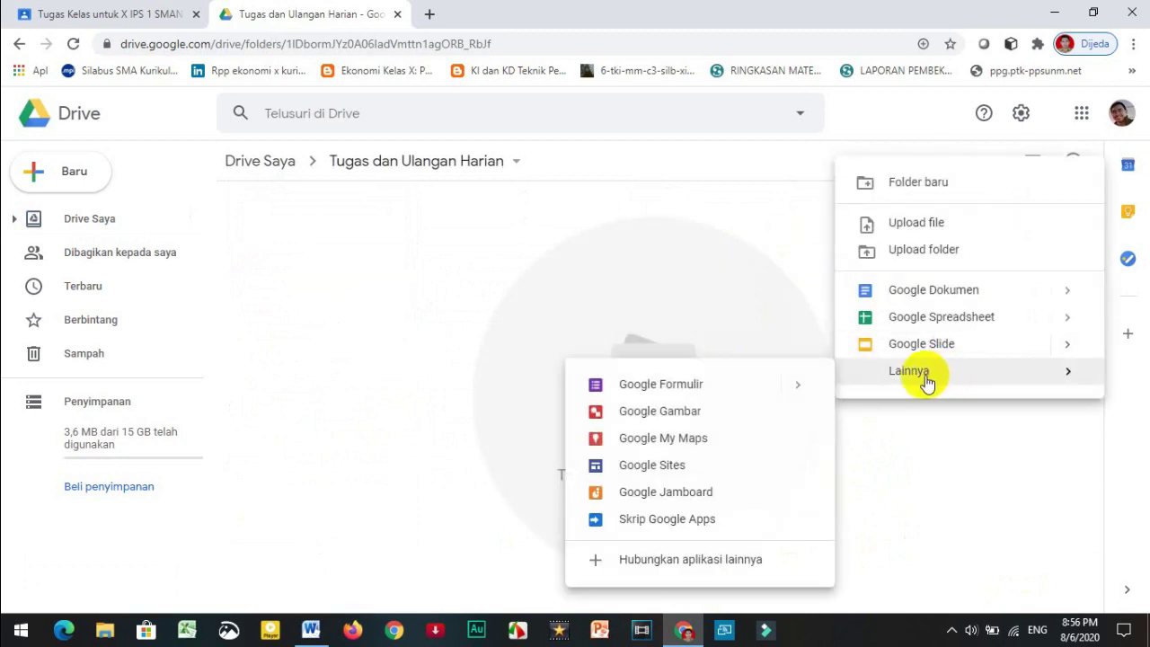
mouse_move(782, 386)
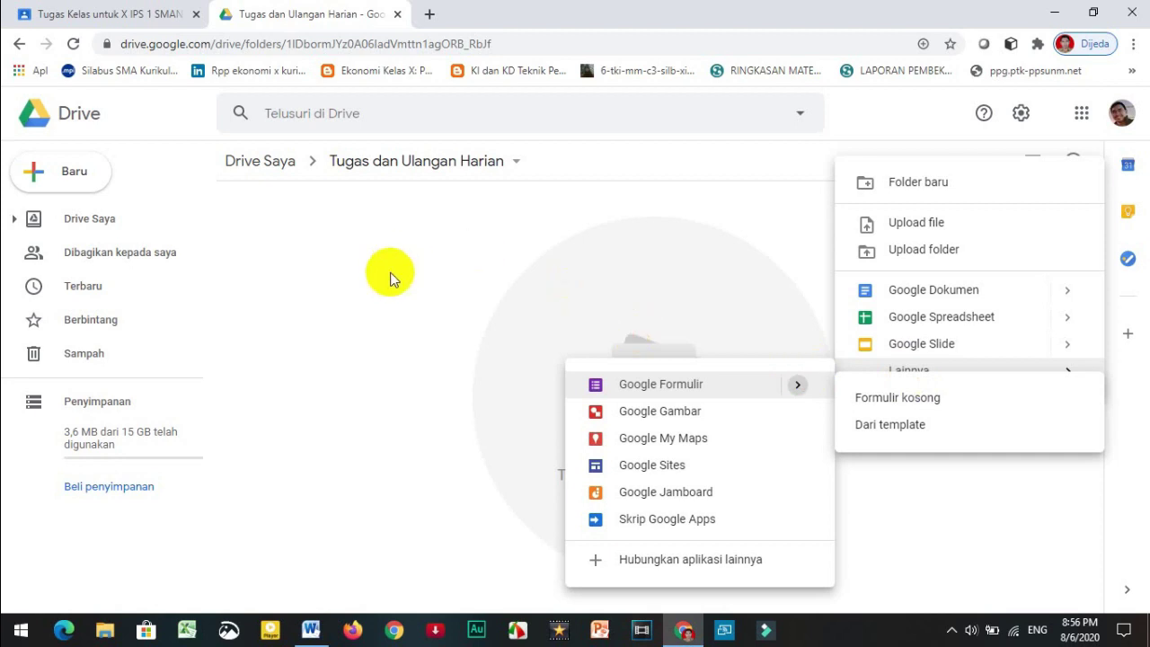
left_click(390, 279)
right_click(394, 310)
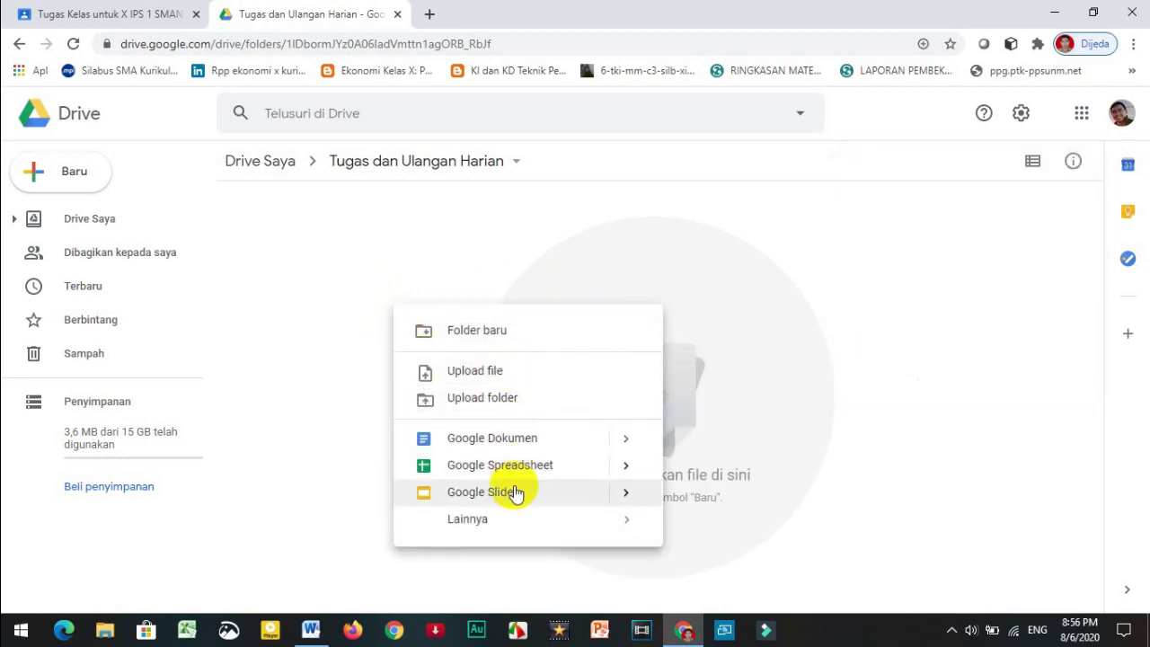
mouse_move(515, 531)
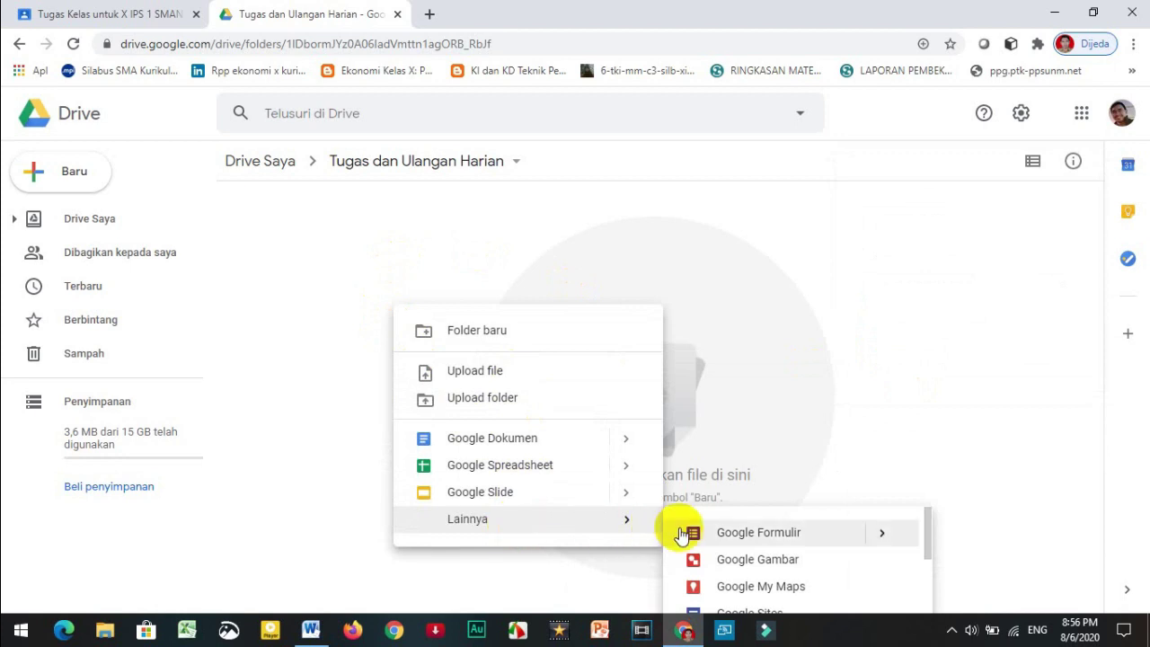
left_click(763, 534)
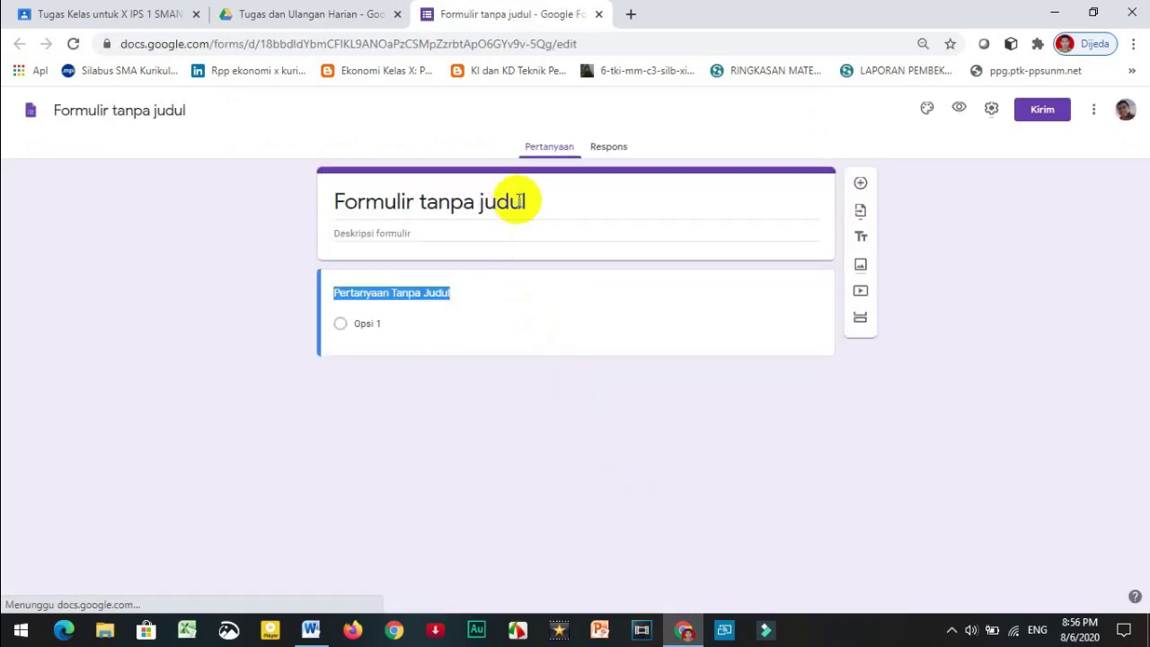
Title the form 'Ulangan Harian Ekonomi KD 3.1 Kelas X' with description 'Identitas Siswa'
left_click(159, 109)
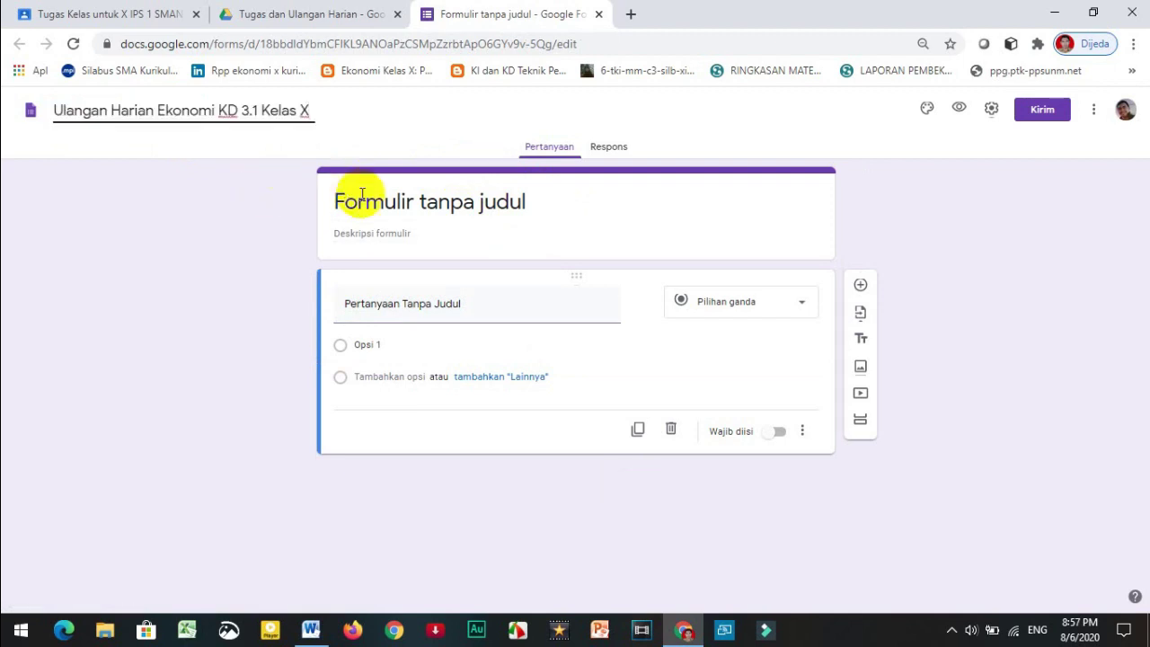
left_click(370, 200)
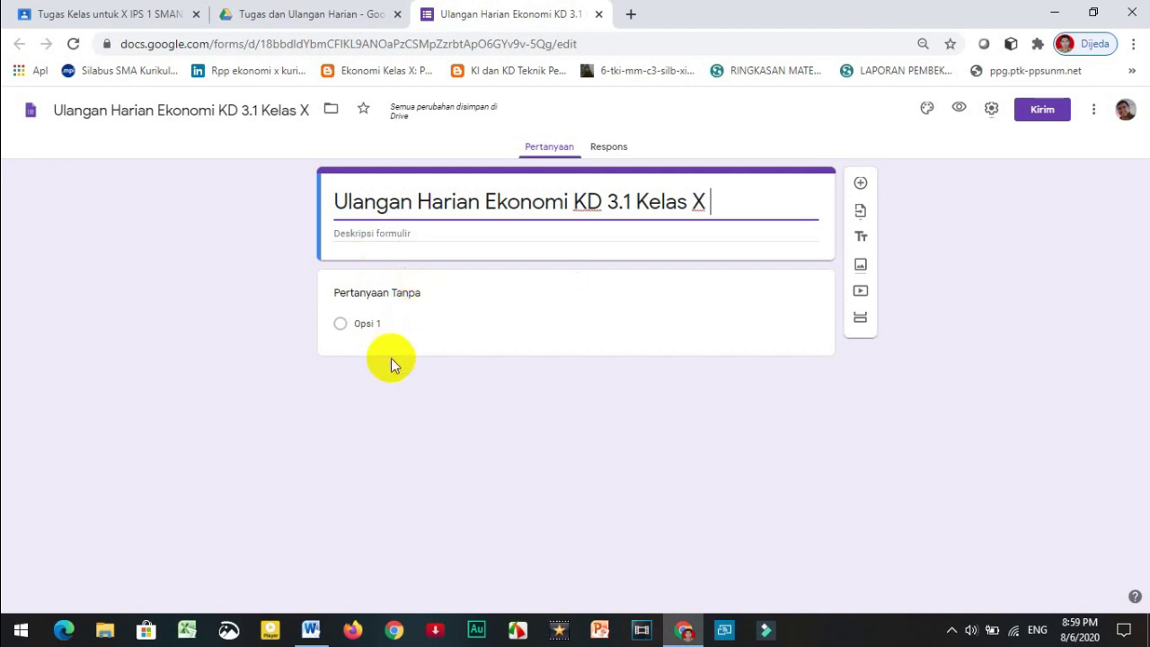
left_click(402, 233)
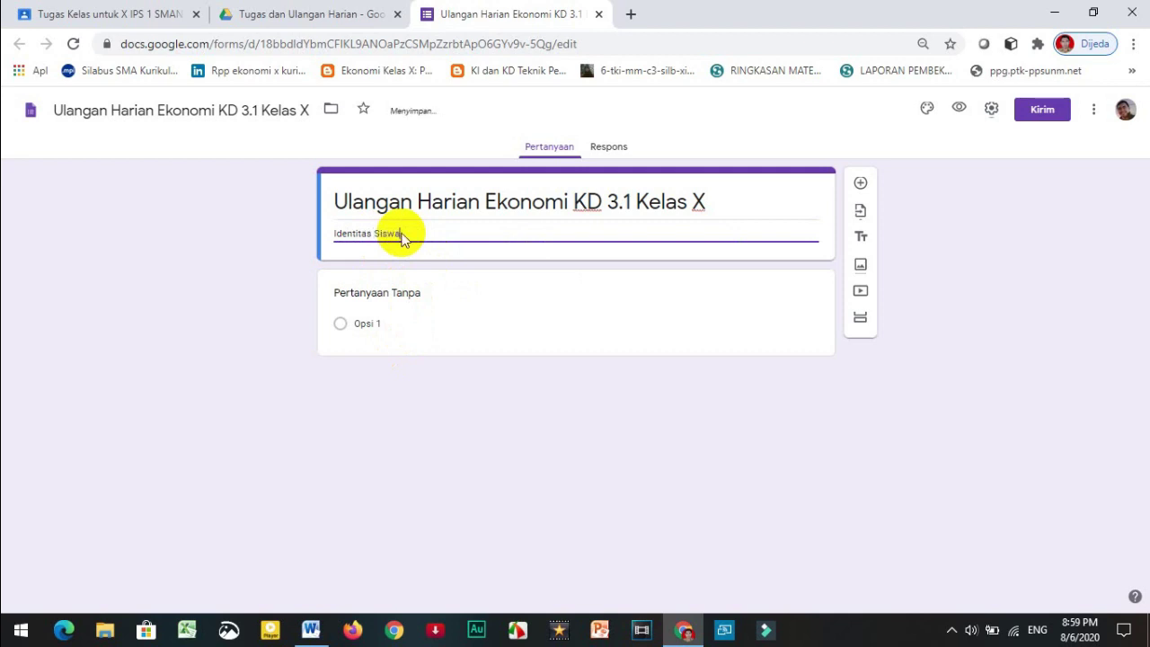
left_click(398, 298)
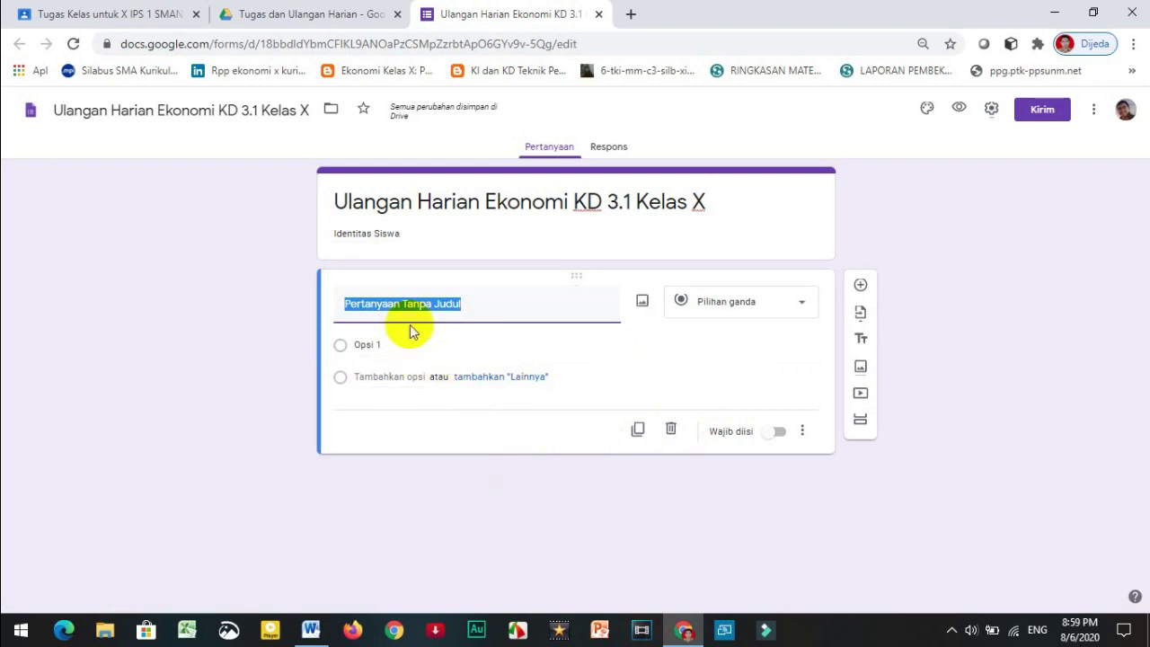
Make the first question a required short-answer 'Nama :'
type("Nama :")
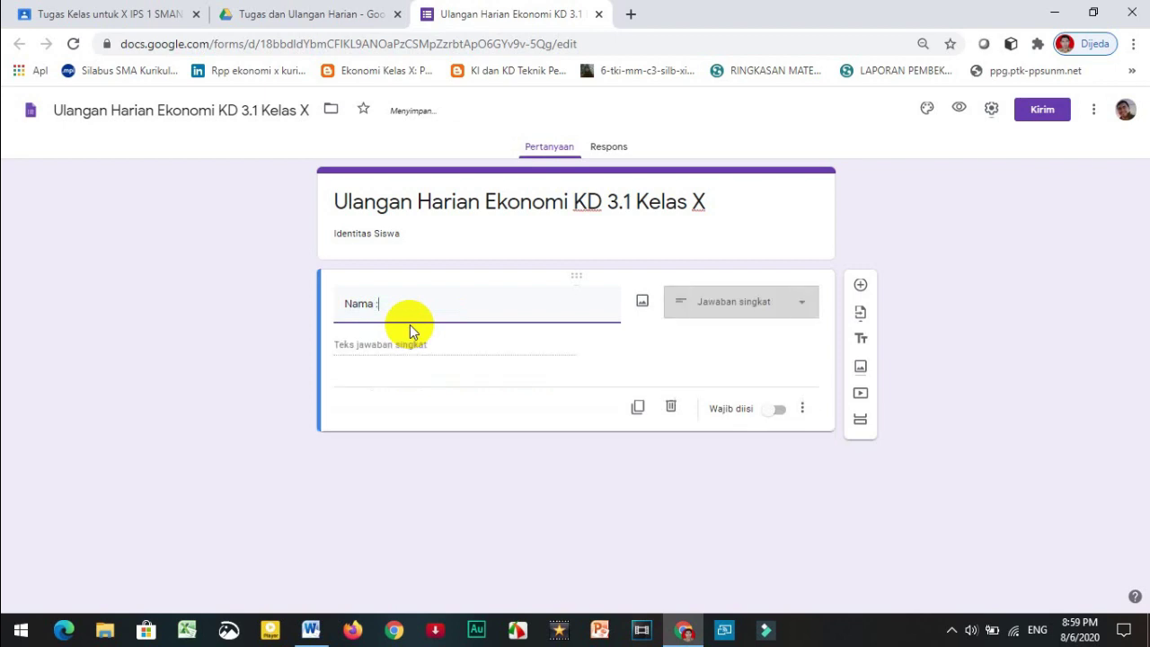
left_click(778, 410)
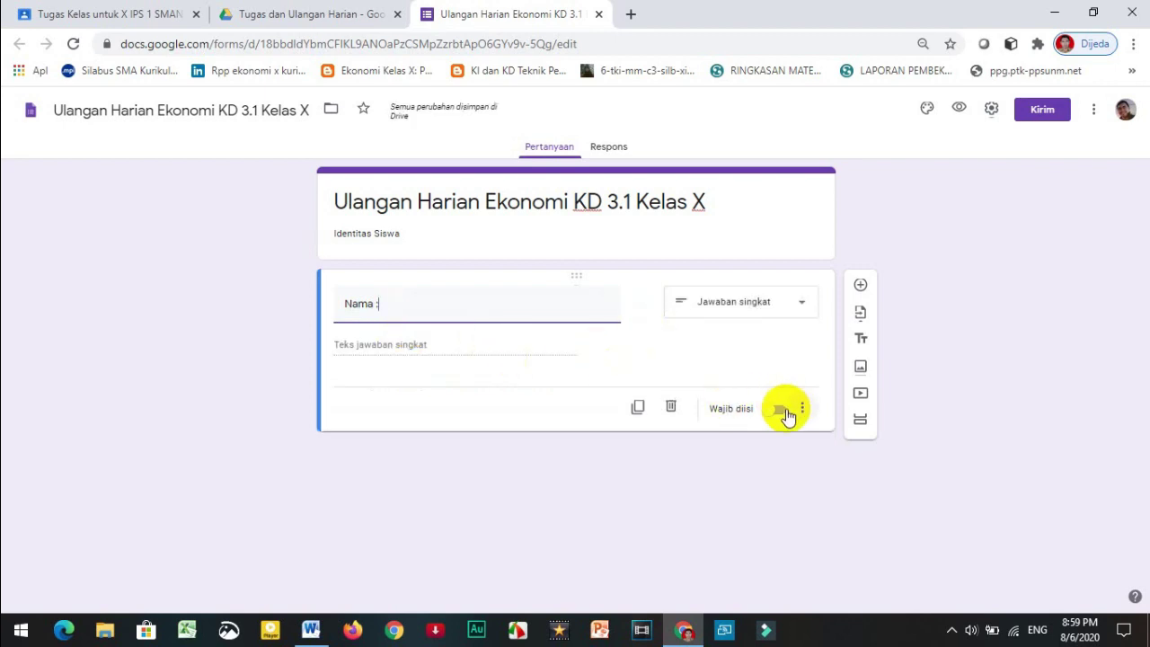
left_click(860, 284)
Add required multiple-choice 'Kelas :' with options X IPS 1, X IPS 2, X IPS 3, X IPS 4
type("Kelas :")
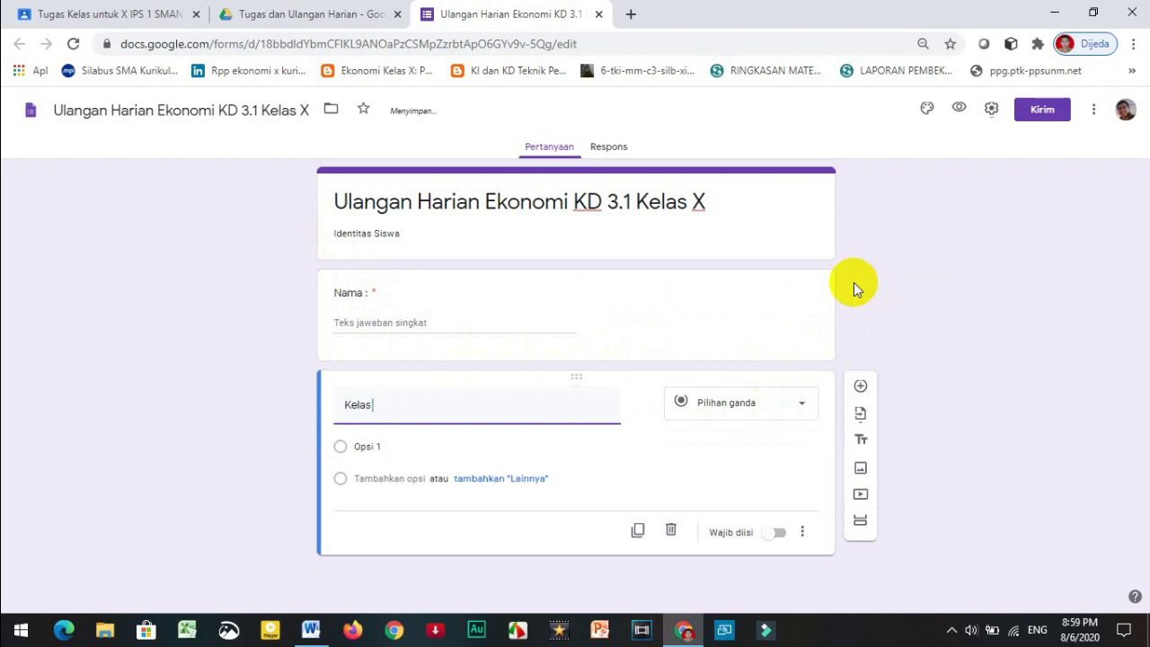
left_click(414, 451)
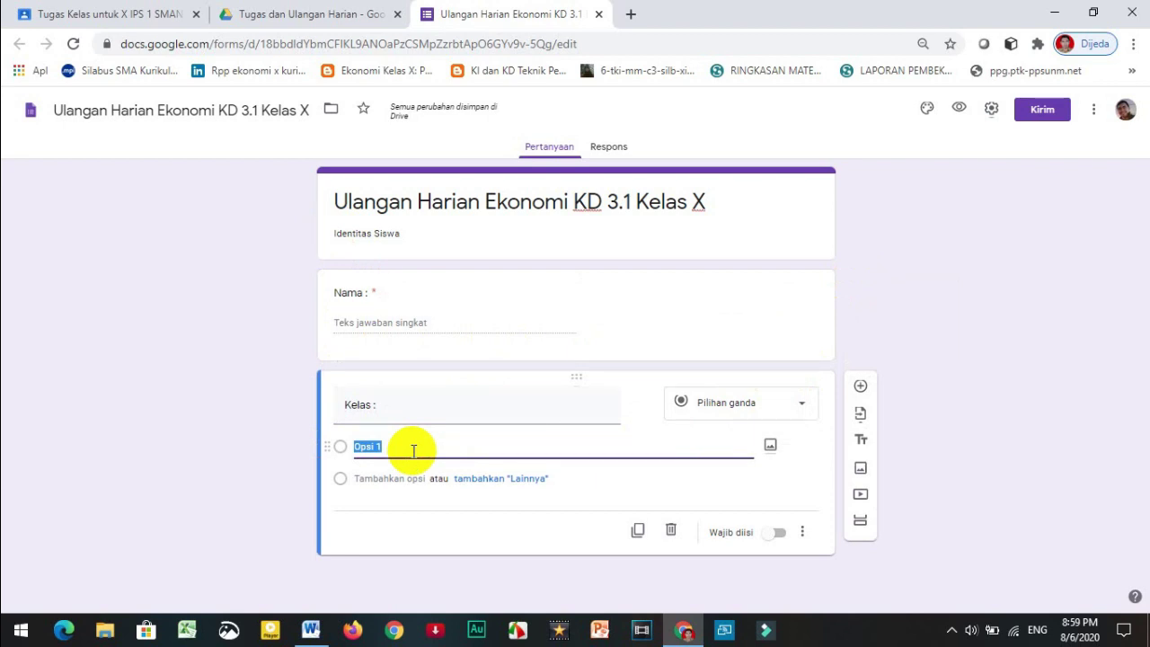
type("x")
key("BackSpace")
type("X IPS")
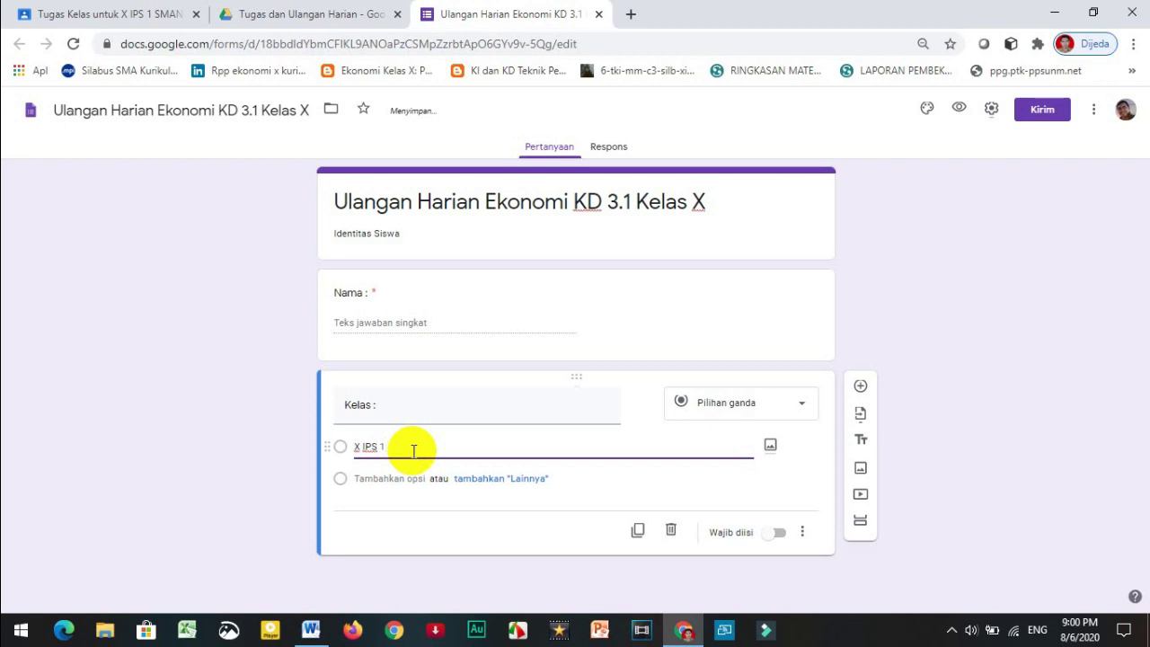
key("Return")
type("X IPS 2")
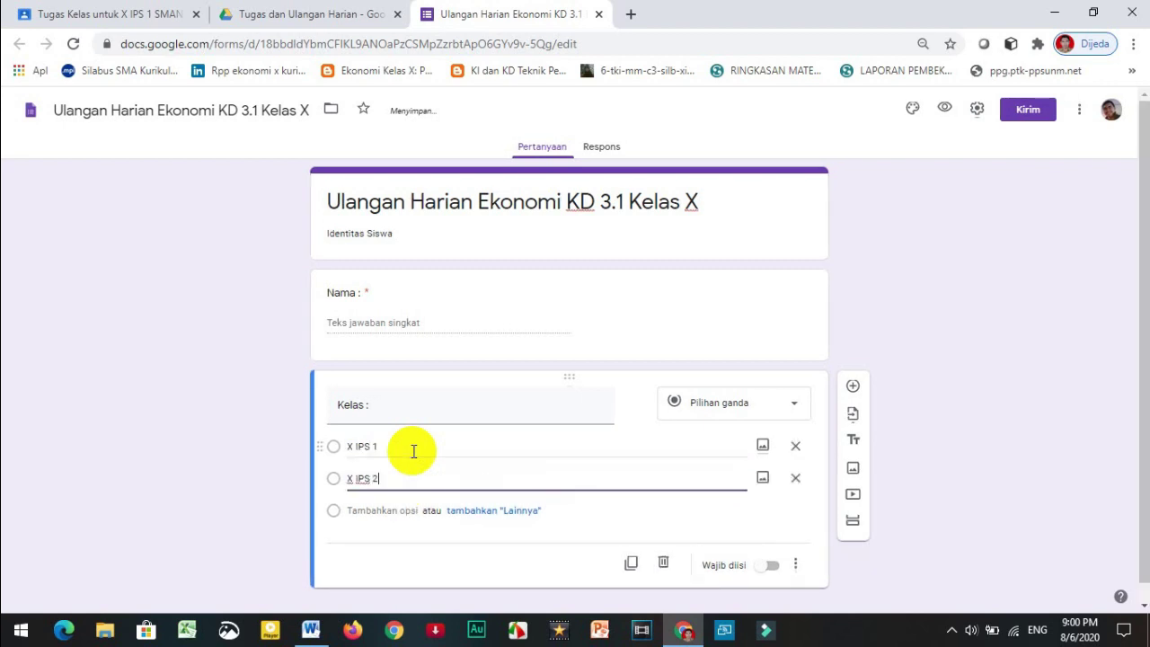
key("Return")
type("X IPS 3")
key("Return")
type("X IPS 4")
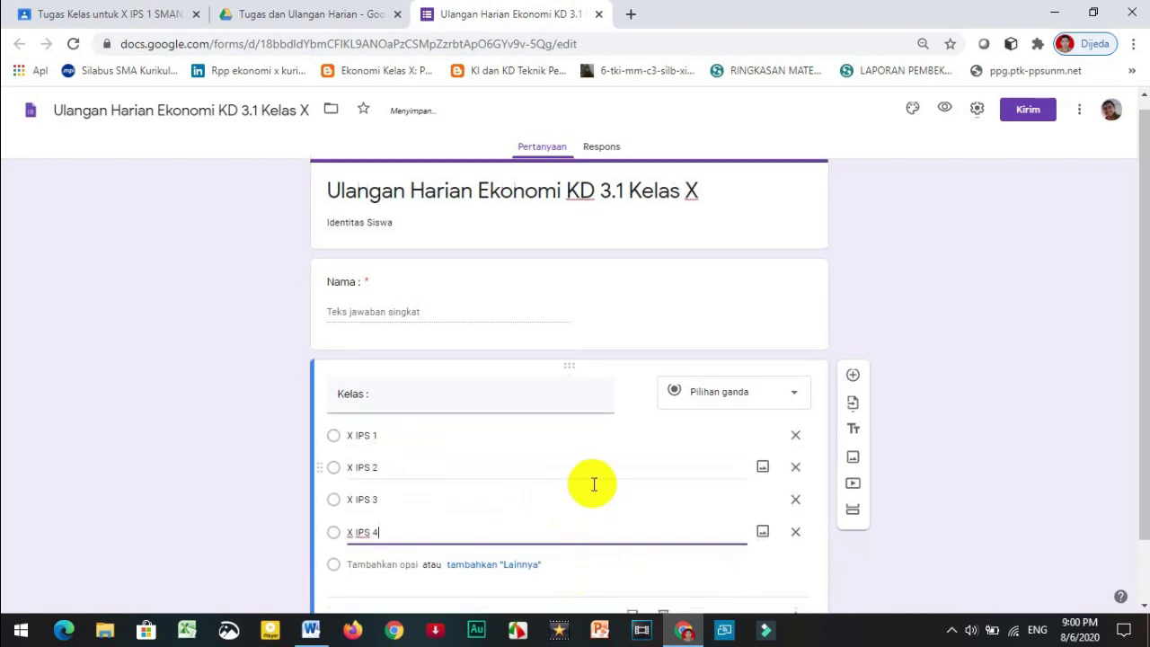
scroll(595, 481, "down", 1)
left_click(771, 547)
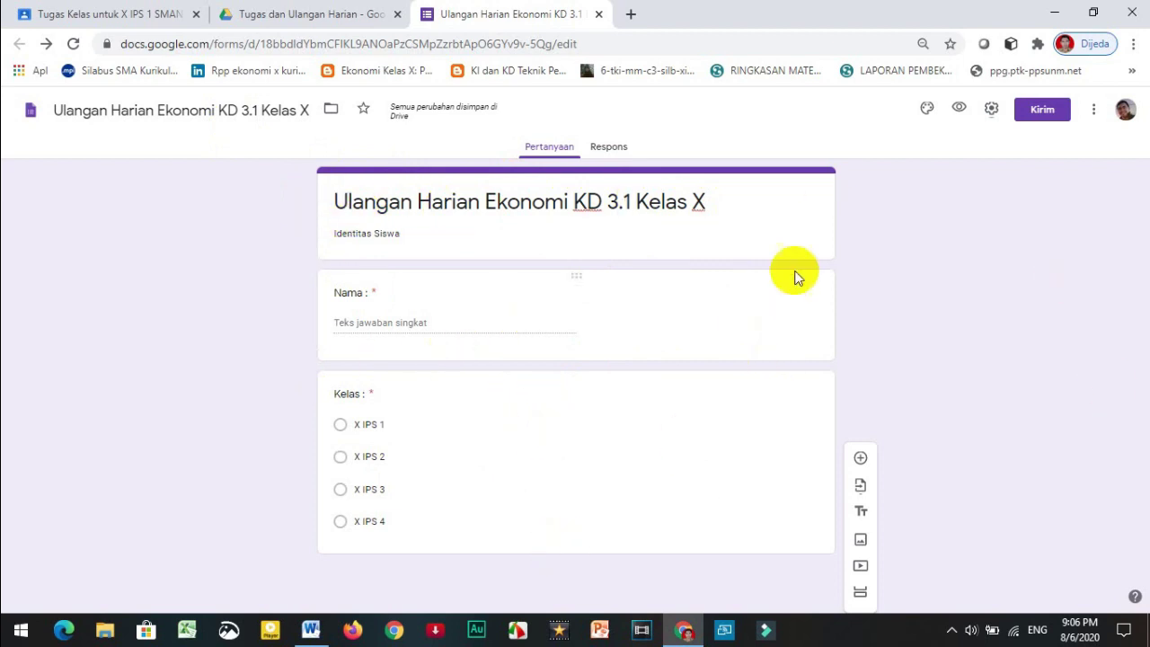
Limit to one response per person and set the confirmation message 'Terima kasih sudah mengerjakan soal ulangan harian'
left_click(992, 111)
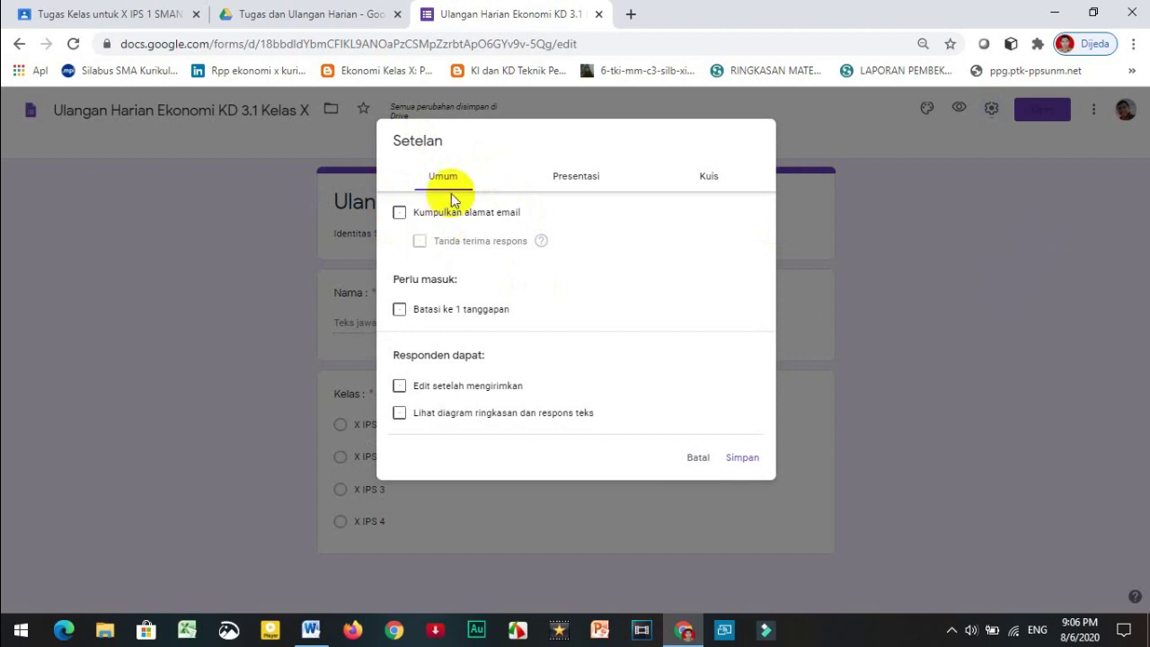
left_click(430, 314)
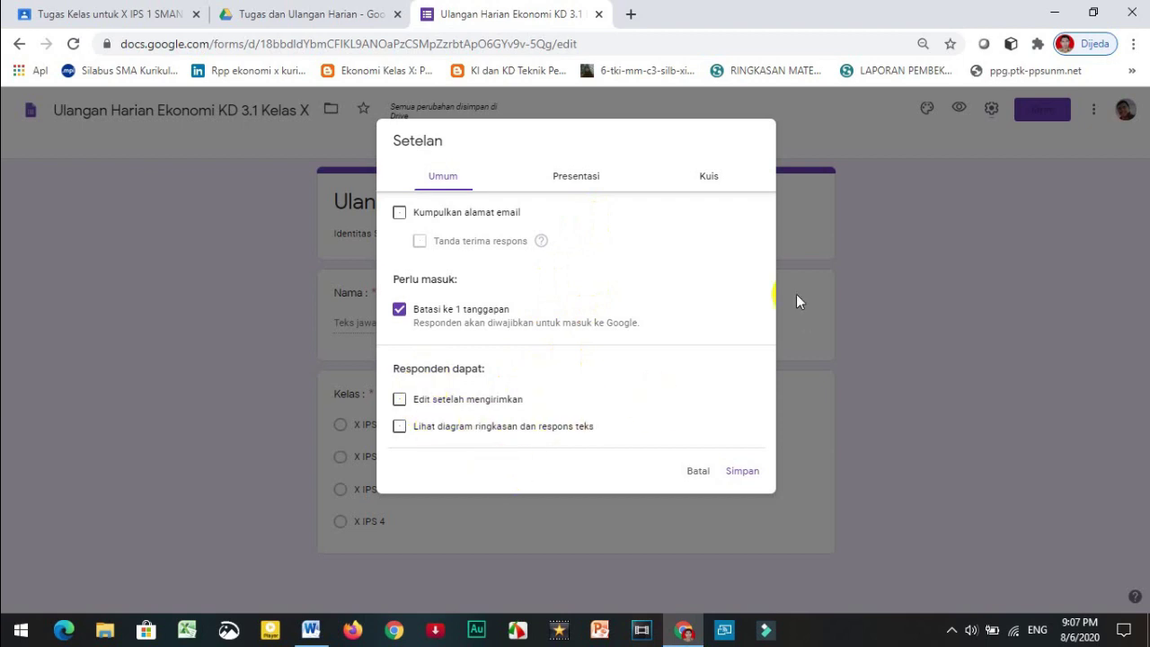
left_click(593, 179)
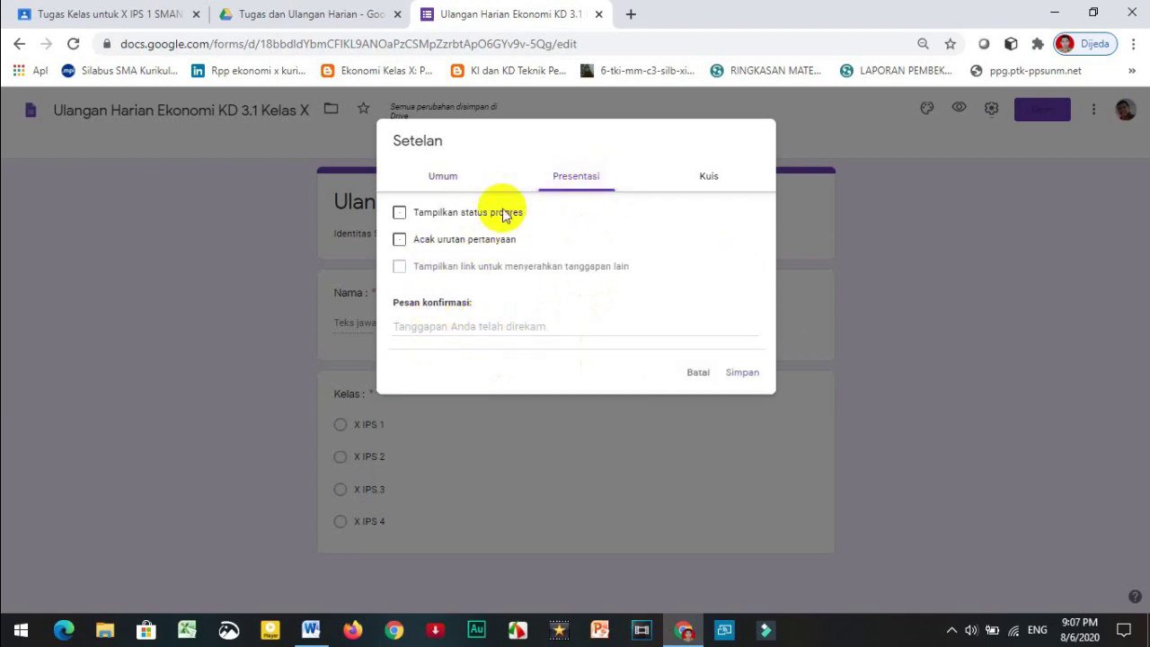
left_click(418, 326)
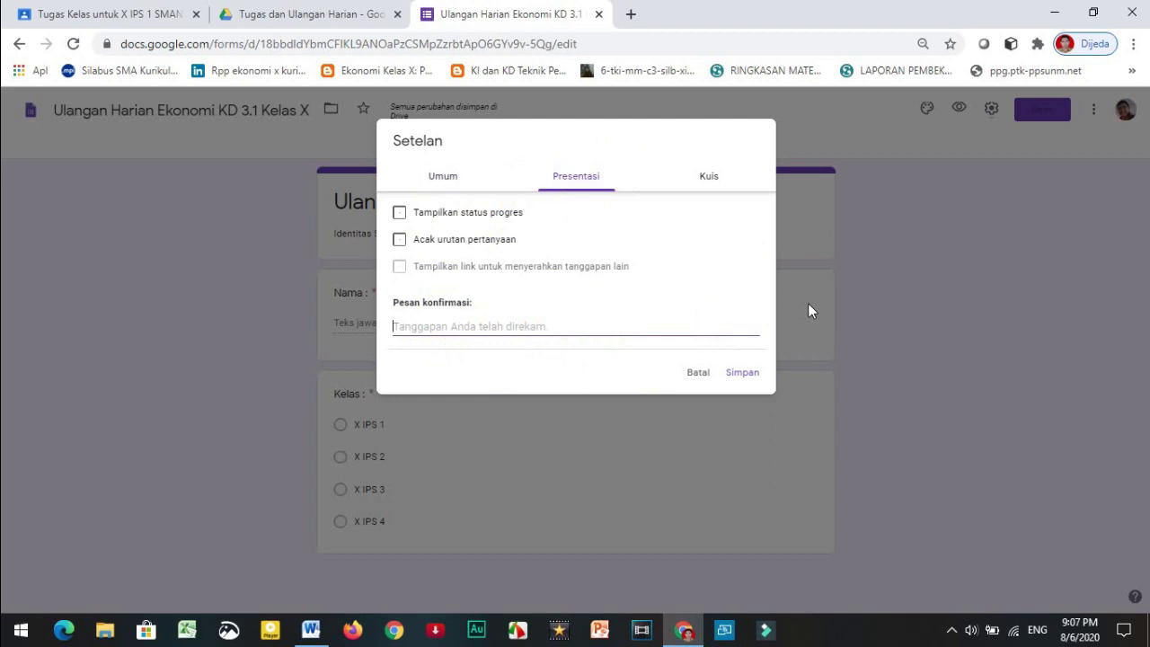
type("Terima kasih sudah mengerjakan soal ulangan harin ini")
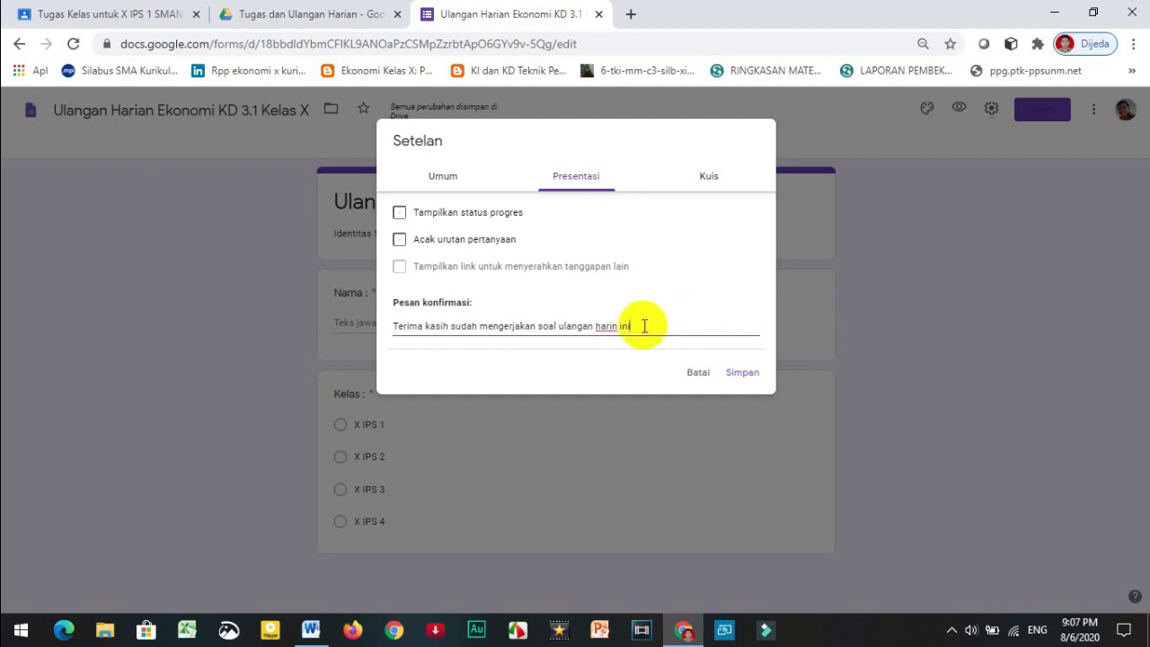
key("BackSpace")
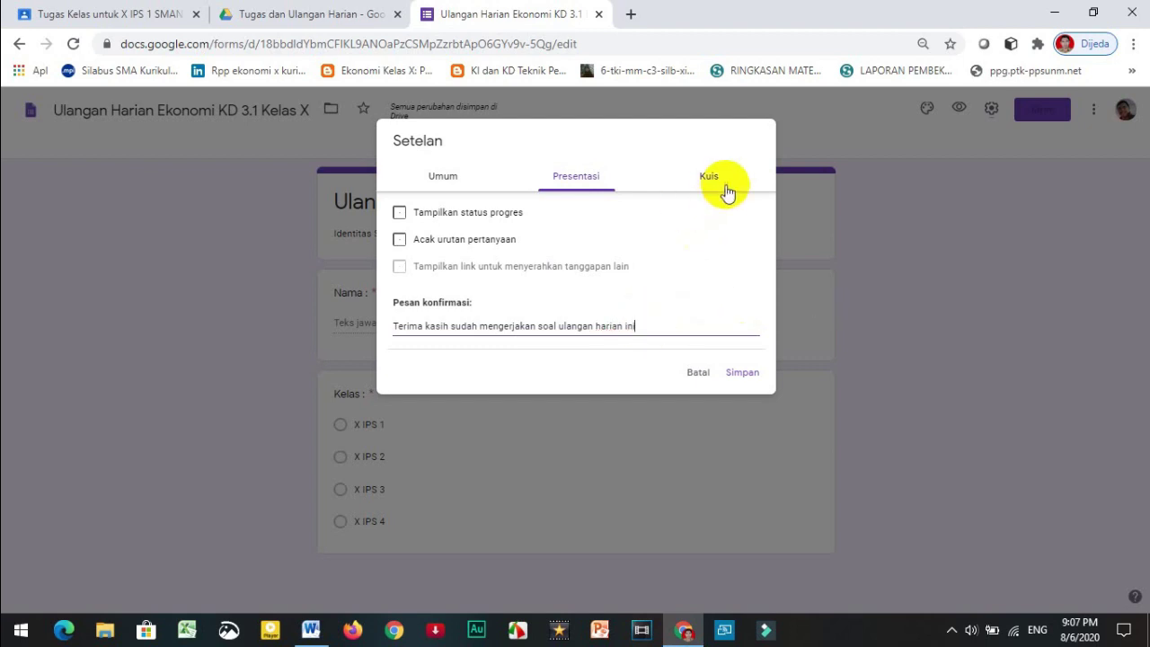
Make the form a quiz, hiding missed questions, correct answers and point values from respondents
left_click(711, 177)
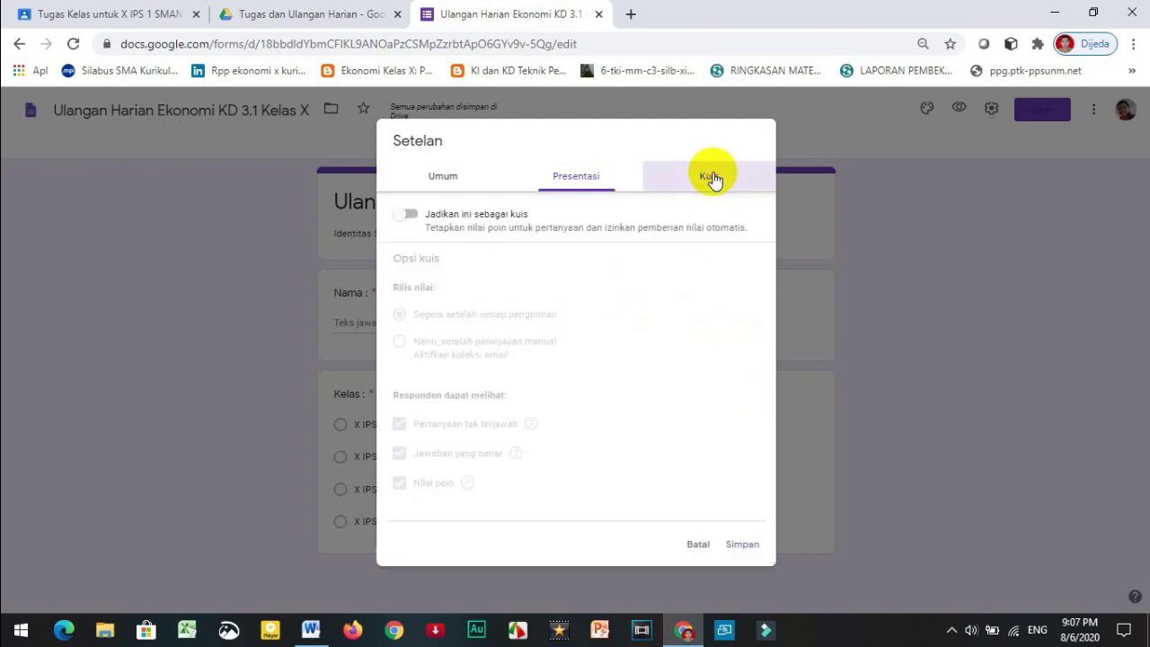
left_click(413, 216)
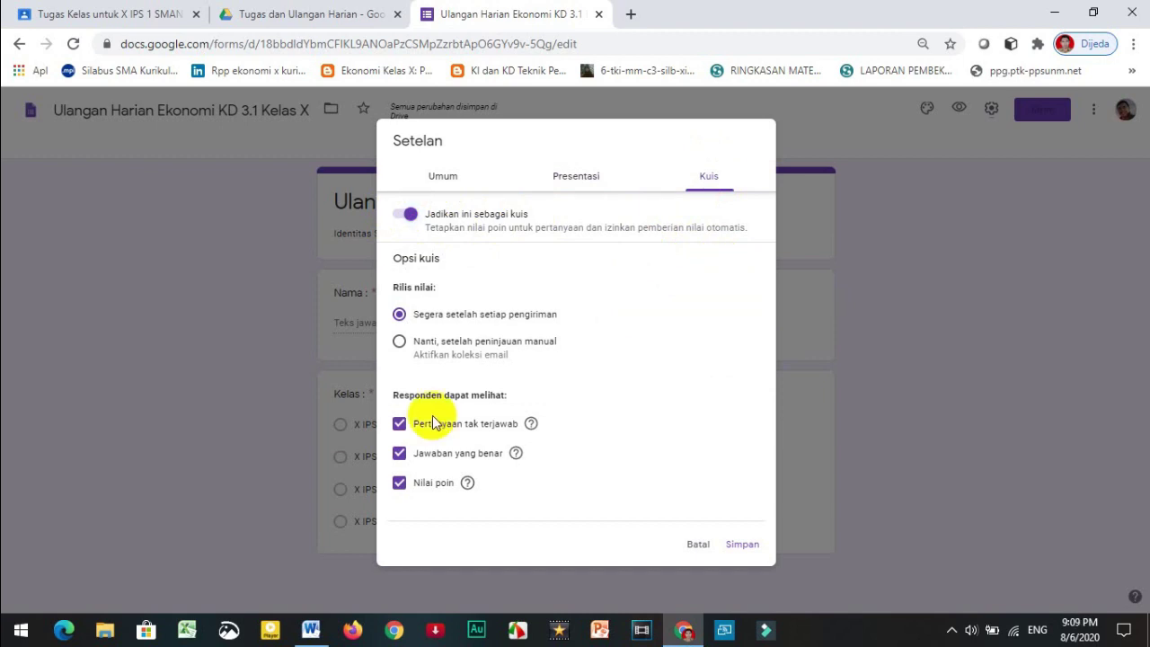
left_click(399, 429)
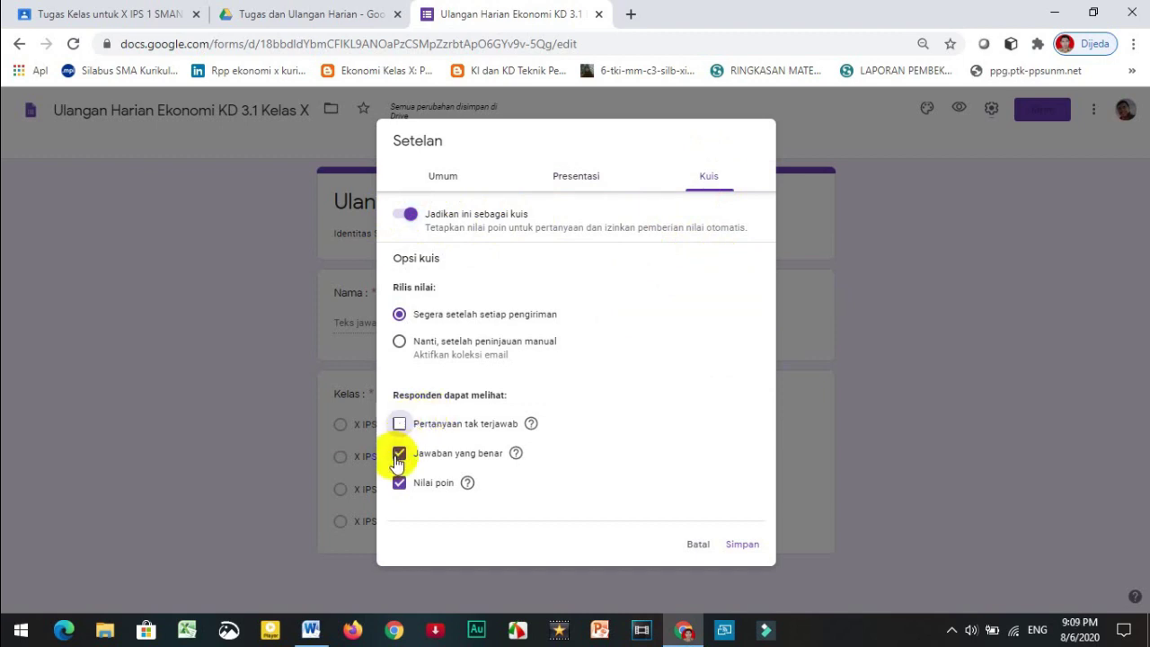
left_click(399, 453)
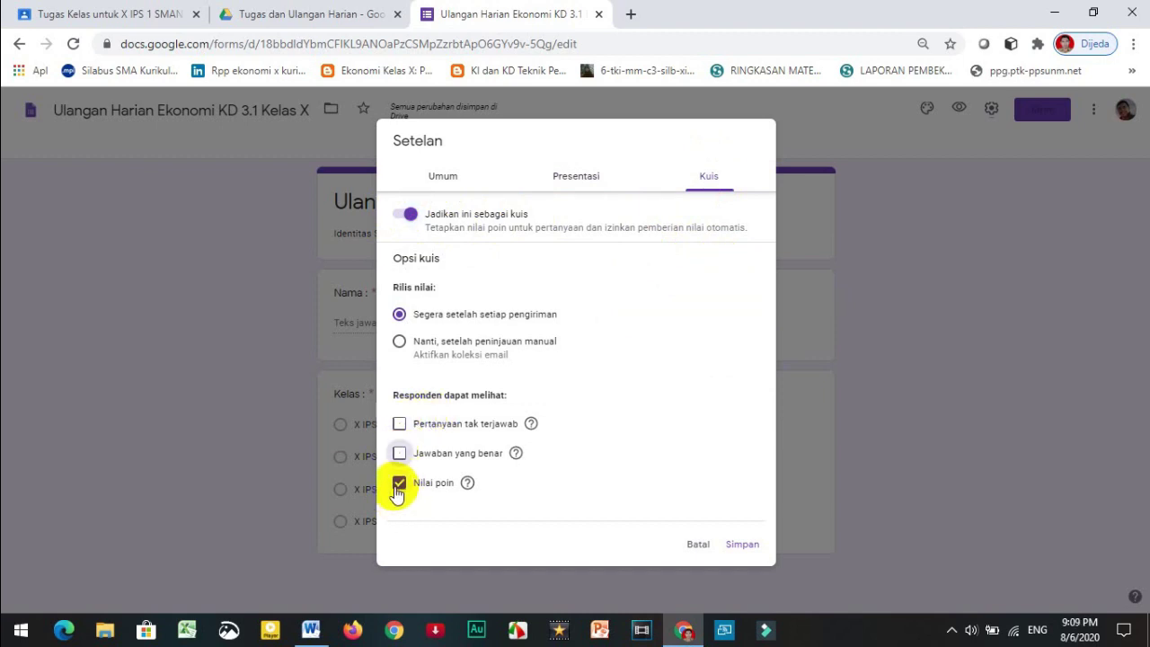
left_click(400, 485)
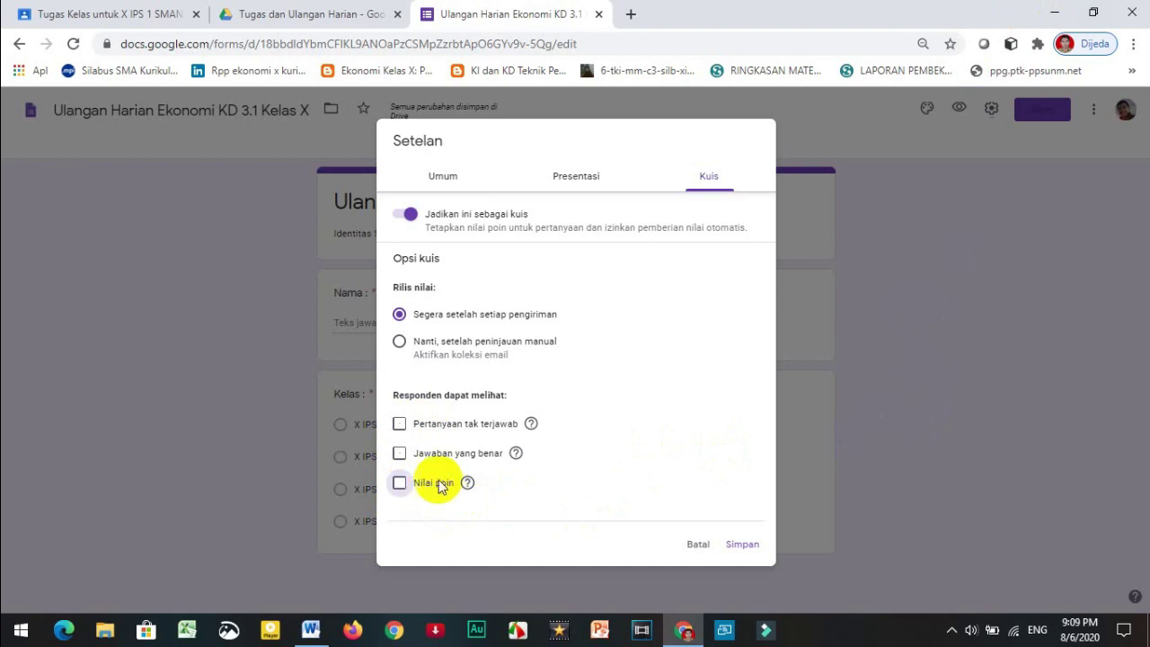
Save the quiz settings and add a new section after the Kelas question
left_click(742, 544)
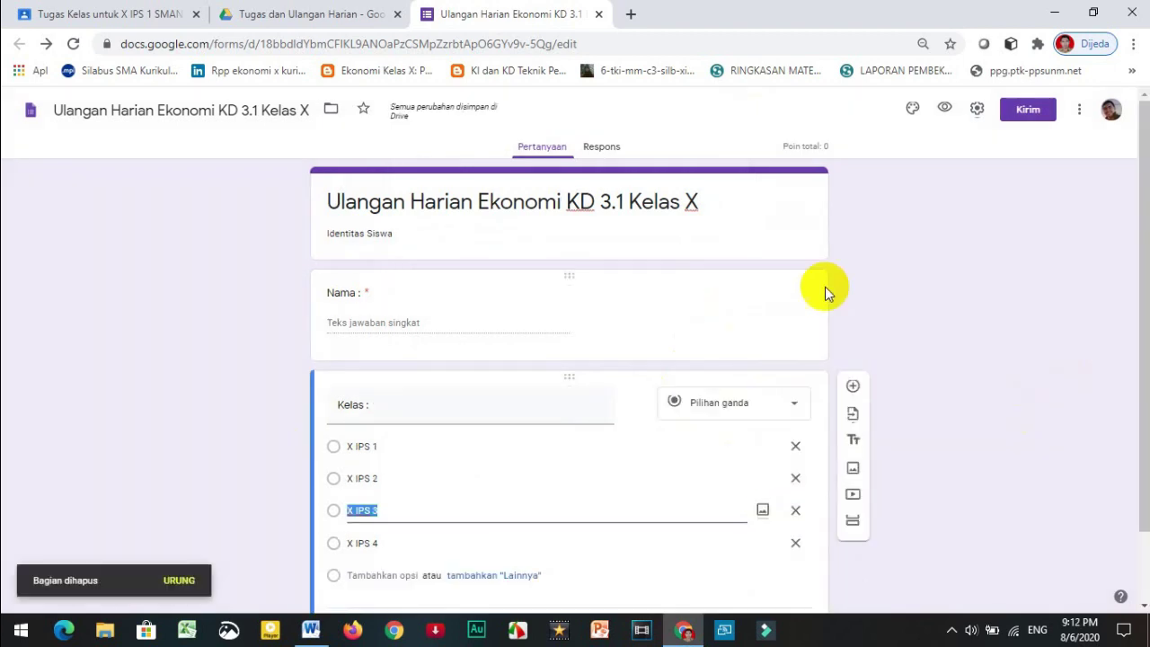
left_click(756, 225)
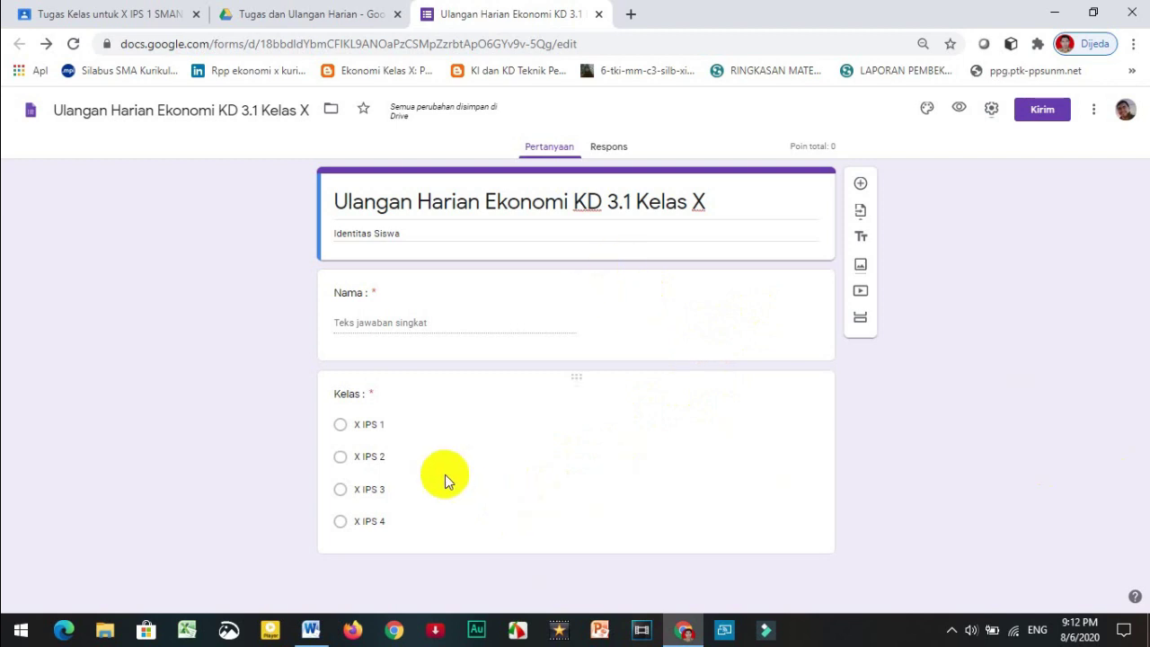
left_click(506, 486)
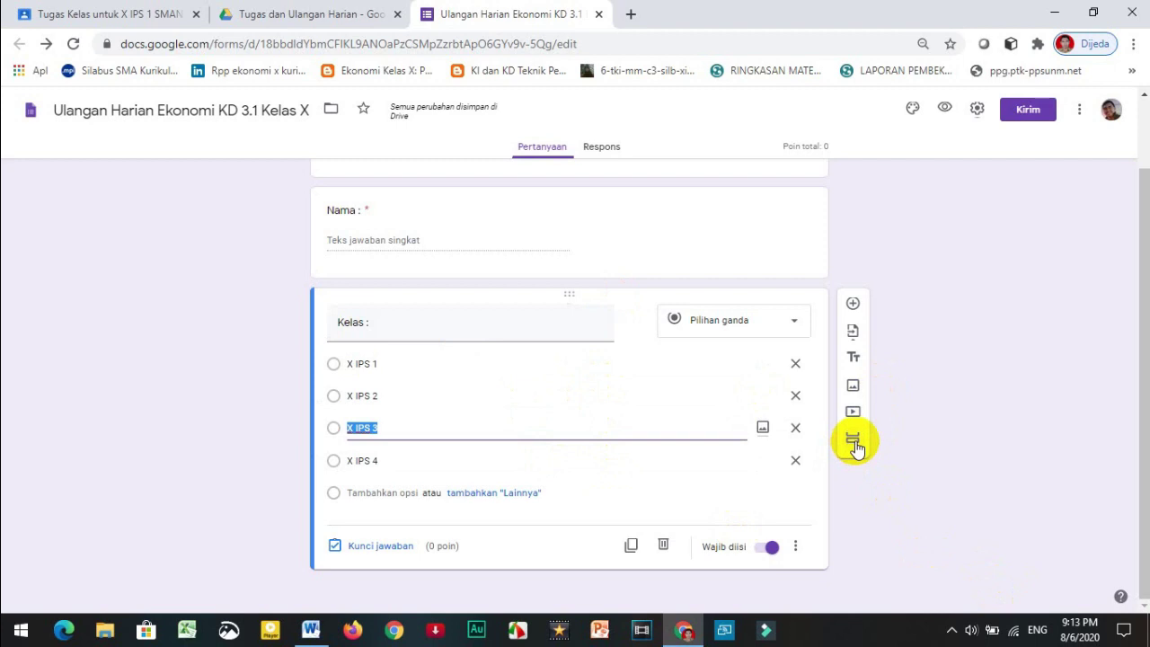
left_click(853, 440)
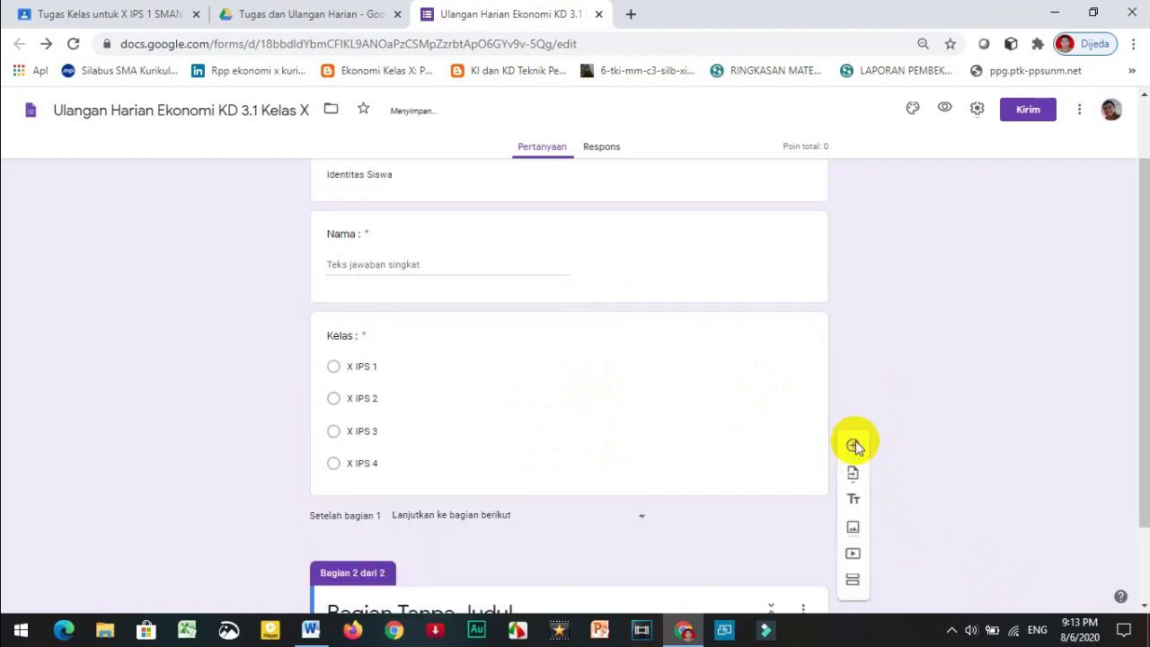
scroll(635, 490, "down", 1)
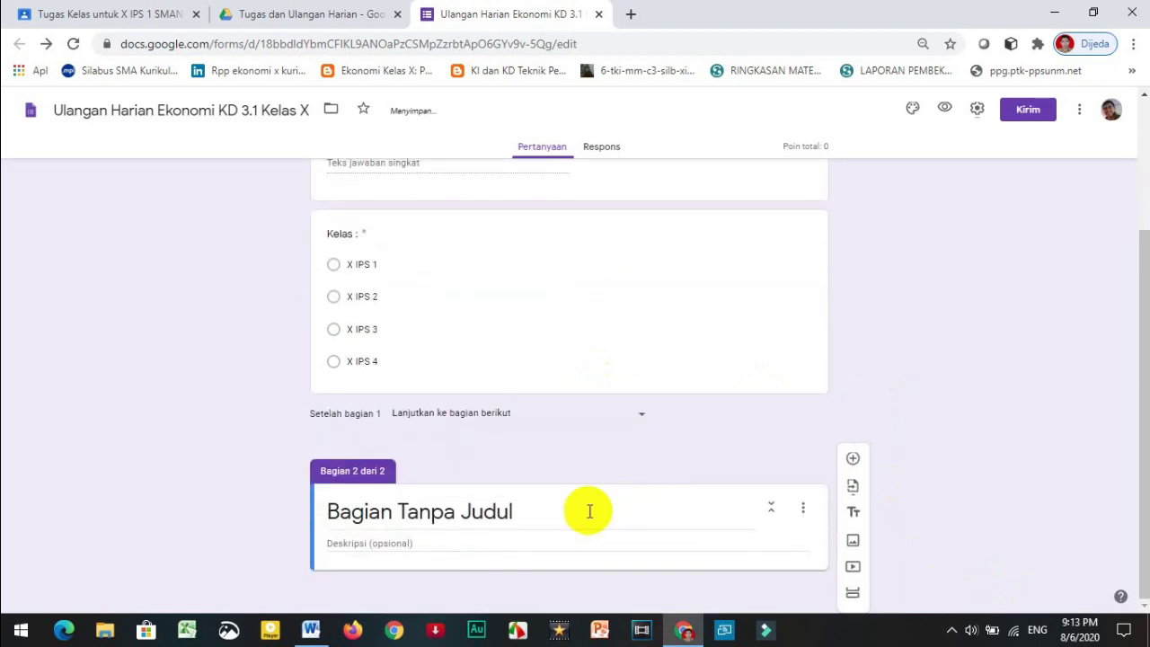
Title the section 'SOAL ULANGAN HARIAN EKONOMI KD 3.1 KELAS X', add answering instructions and a question
left_click(548, 516)
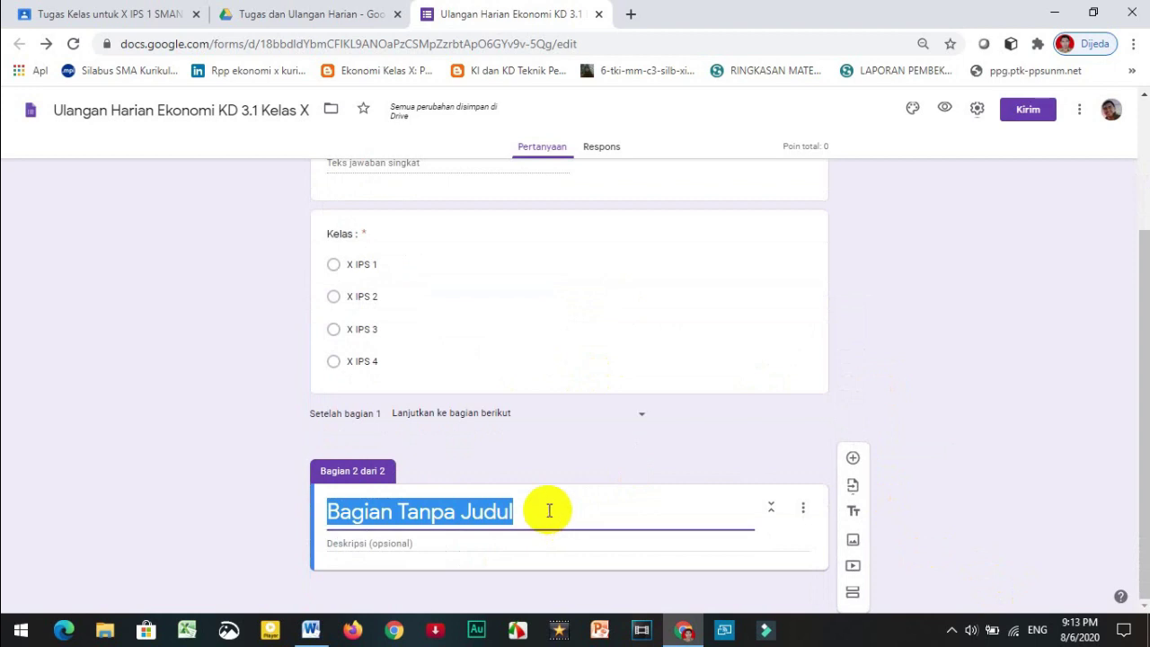
type("SOAL ULANGAN HARIAN EKONOMI KD 3.1 KELAS X")
left_click(463, 543)
type("Ja")
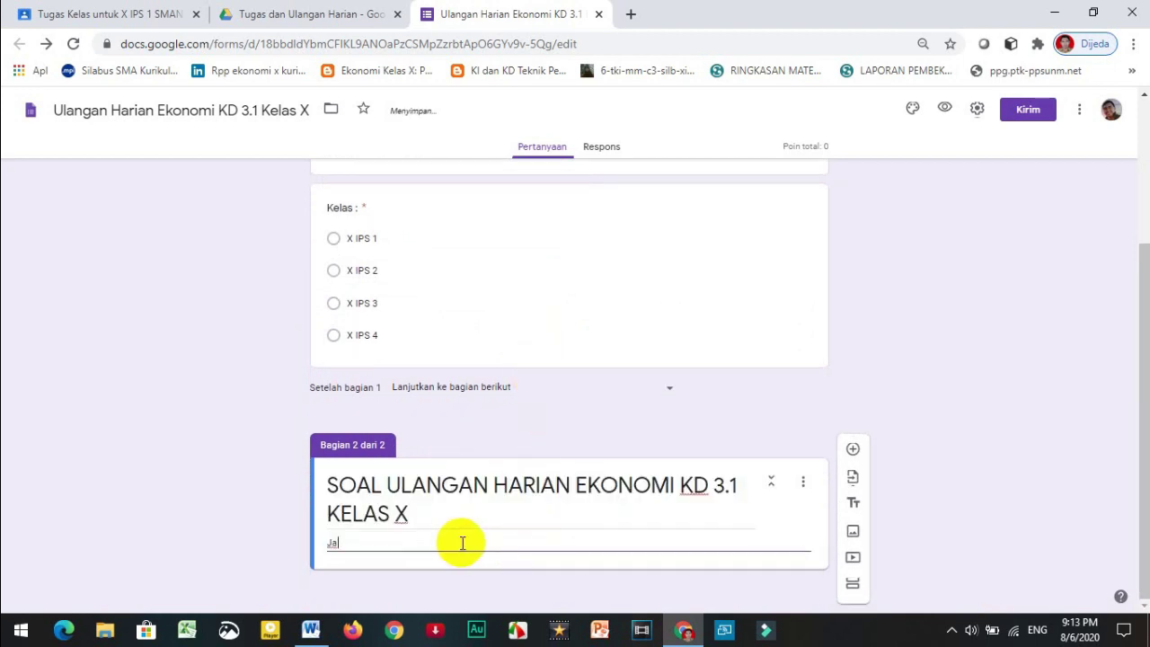
type("wa")
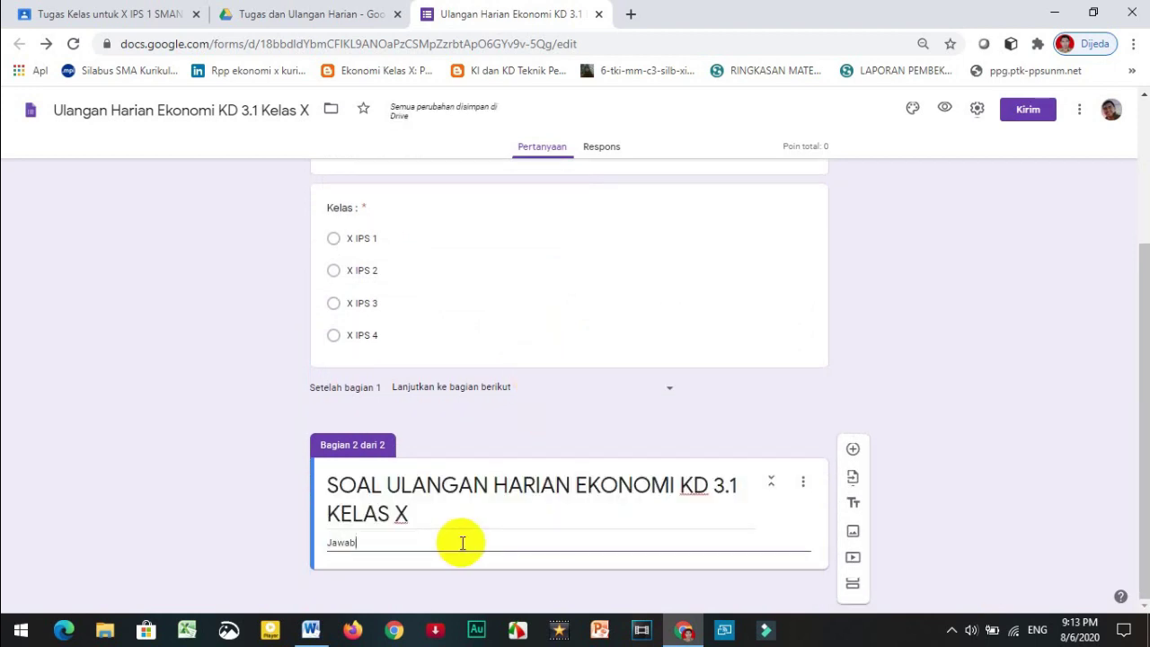
type("b")
key("ctrl+a")
type("Pilihlah salah satu jawaban di bawah ini yang kamu anggap benar!")
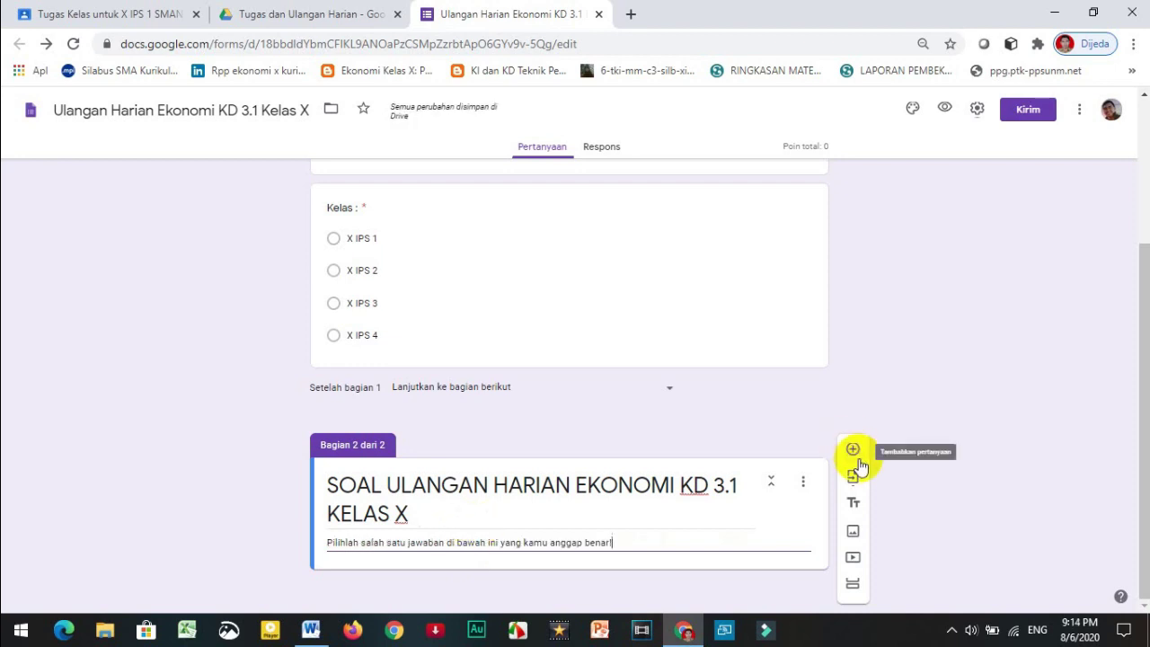
left_click(855, 454)
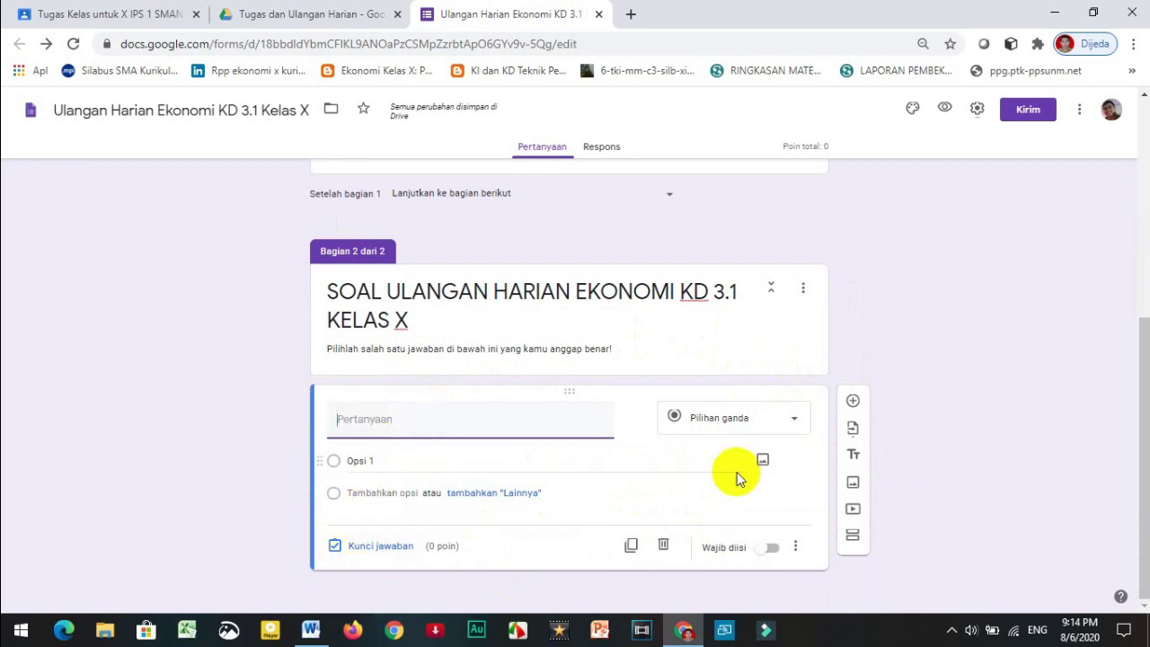
Copy question 1 'Presiden RI sekarang ....' from CONTOH SOAL into the form's question text
mouse_move(310, 631)
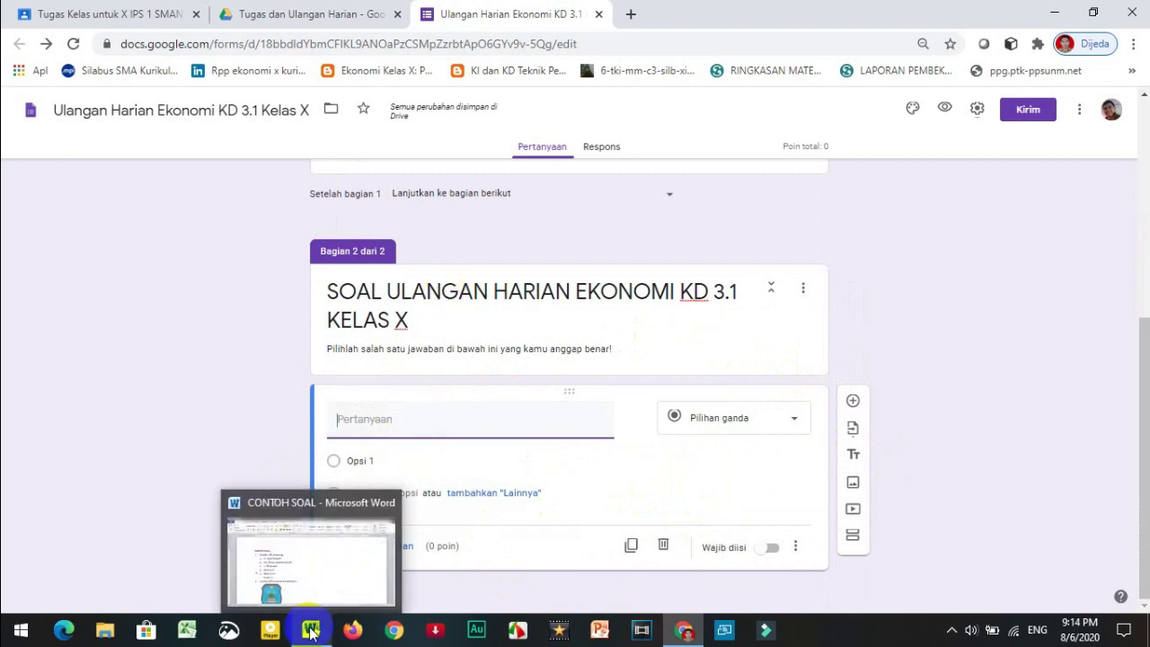
left_click(310, 632)
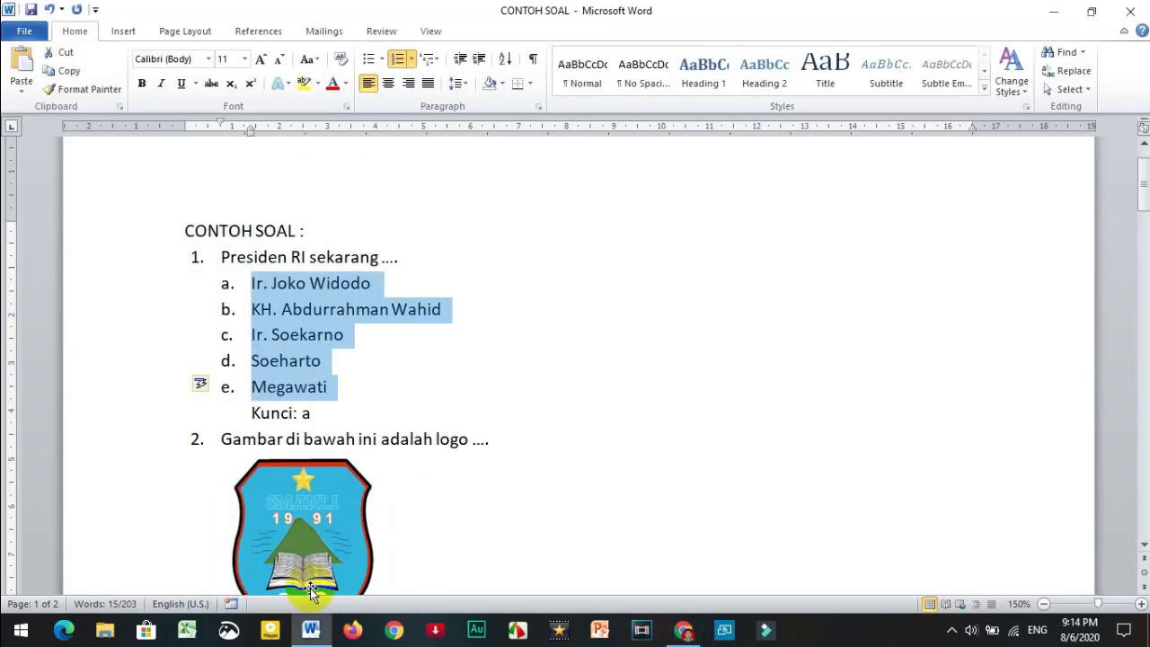
left_click(548, 363)
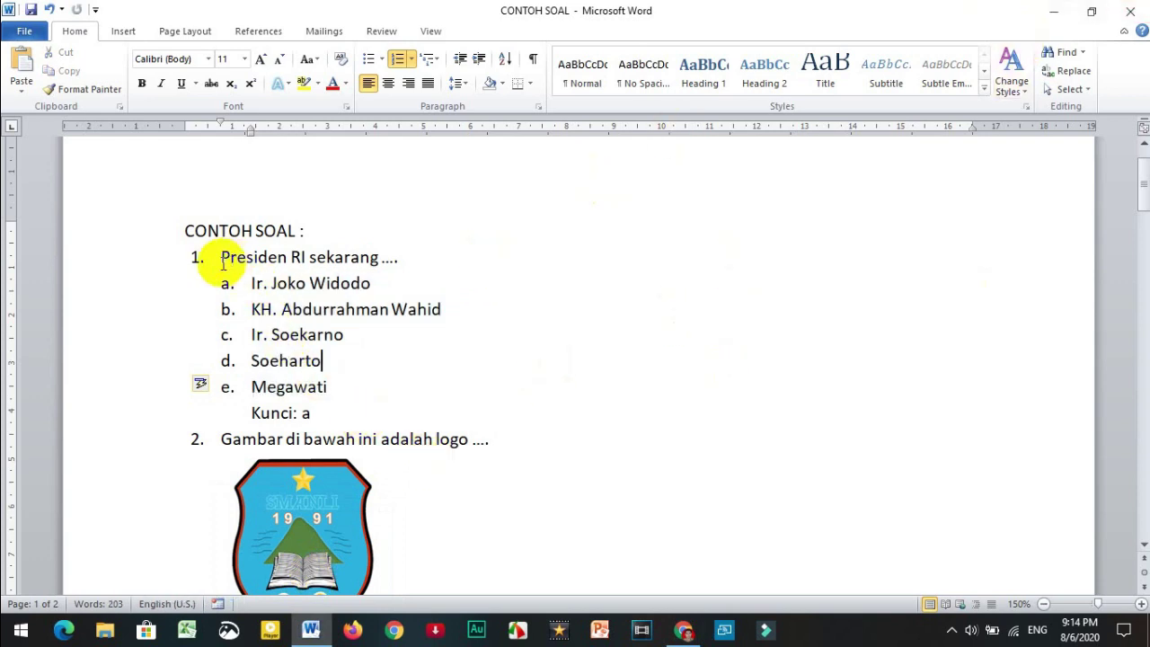
left_click_drag(224, 256, 410, 256)
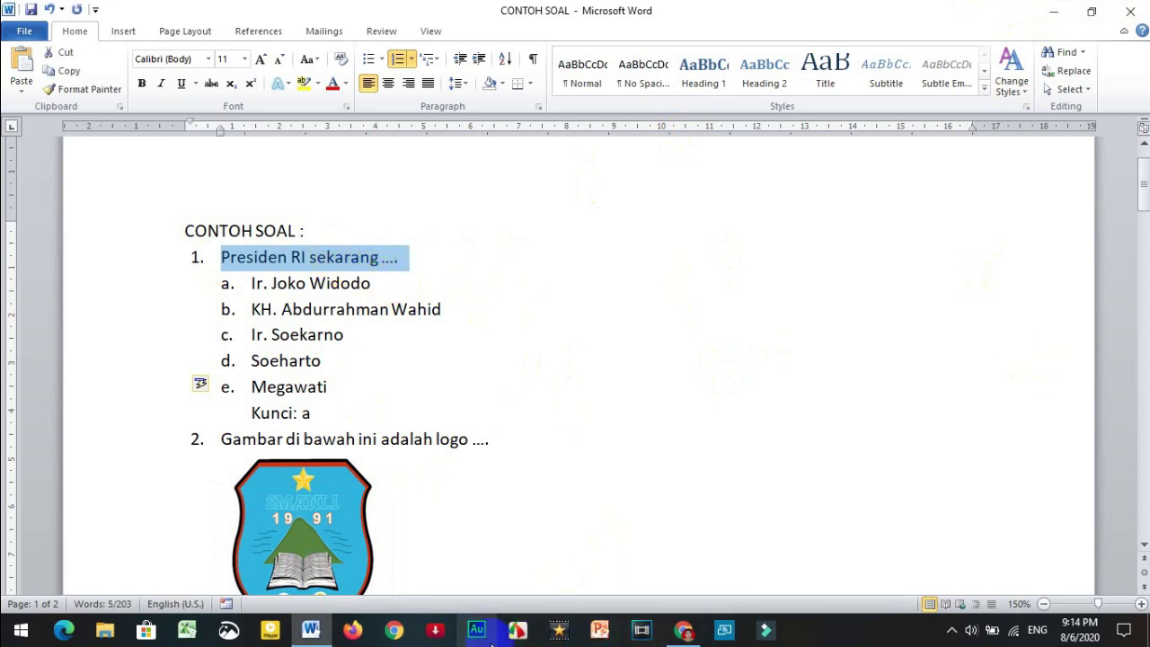
left_click(685, 634)
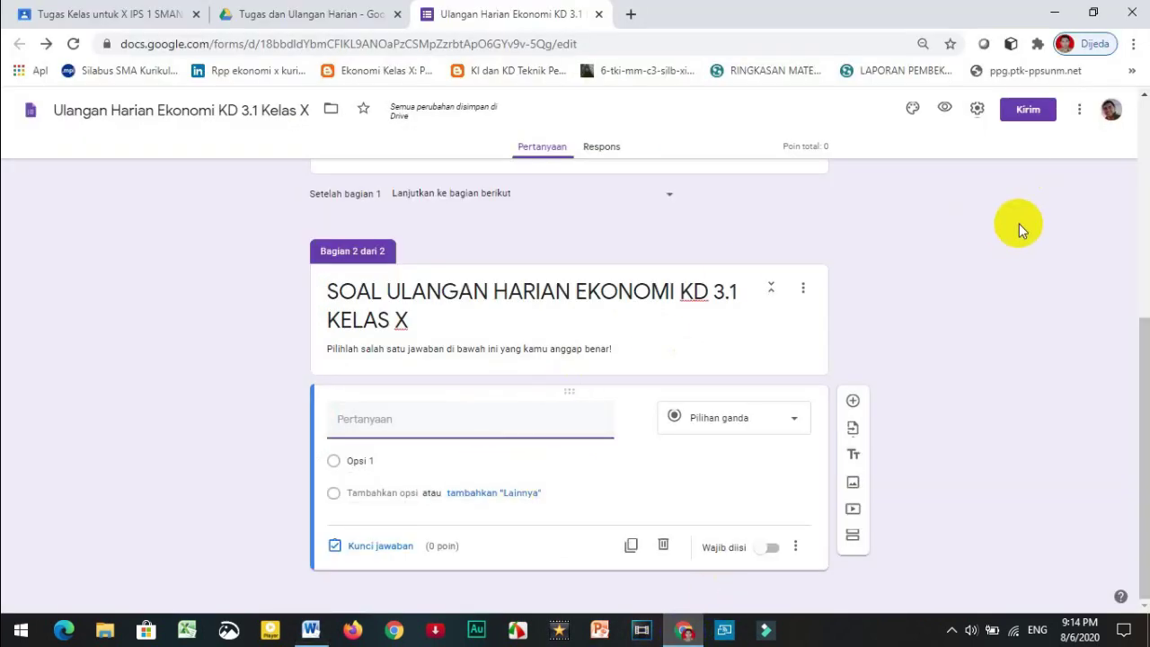
left_click(488, 425)
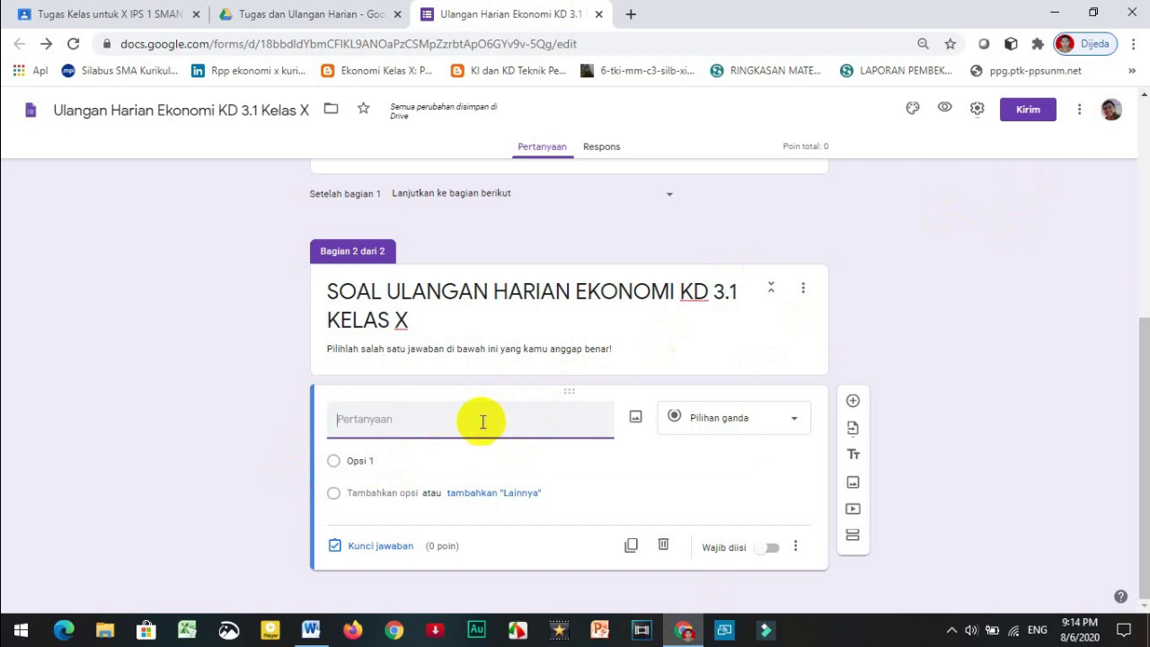
type("1.\tPresiden RI sekarang ....")
Paste answer options a–e ending with Megawati from Word and make question 1 required
left_click(403, 464)
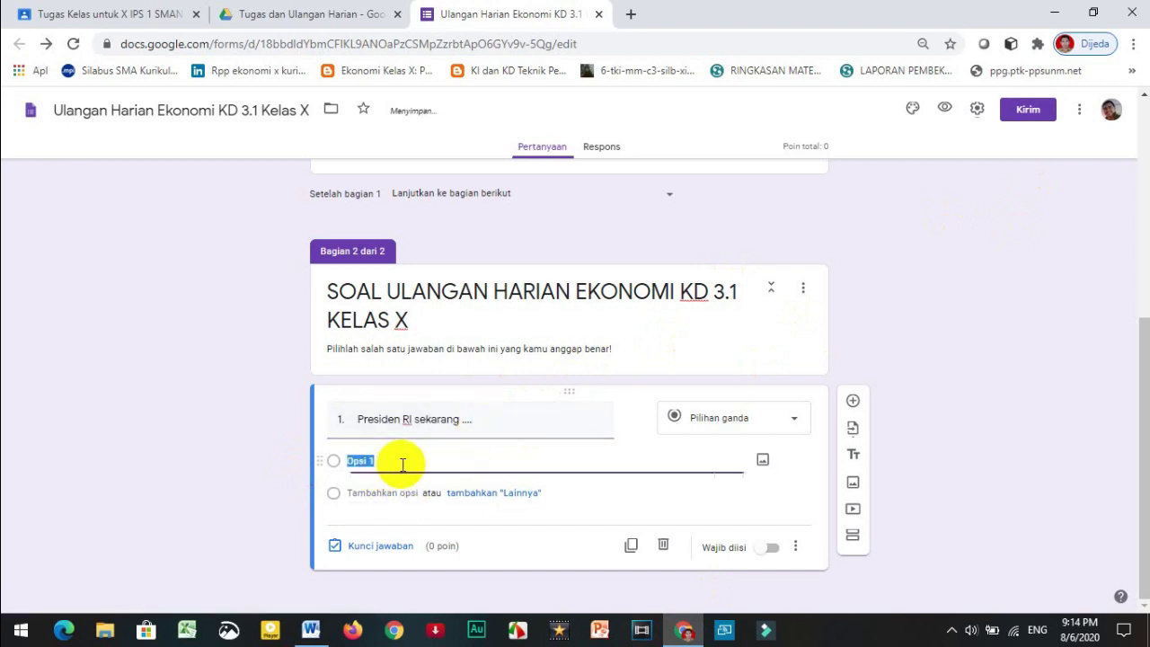
key("alt+Tab")
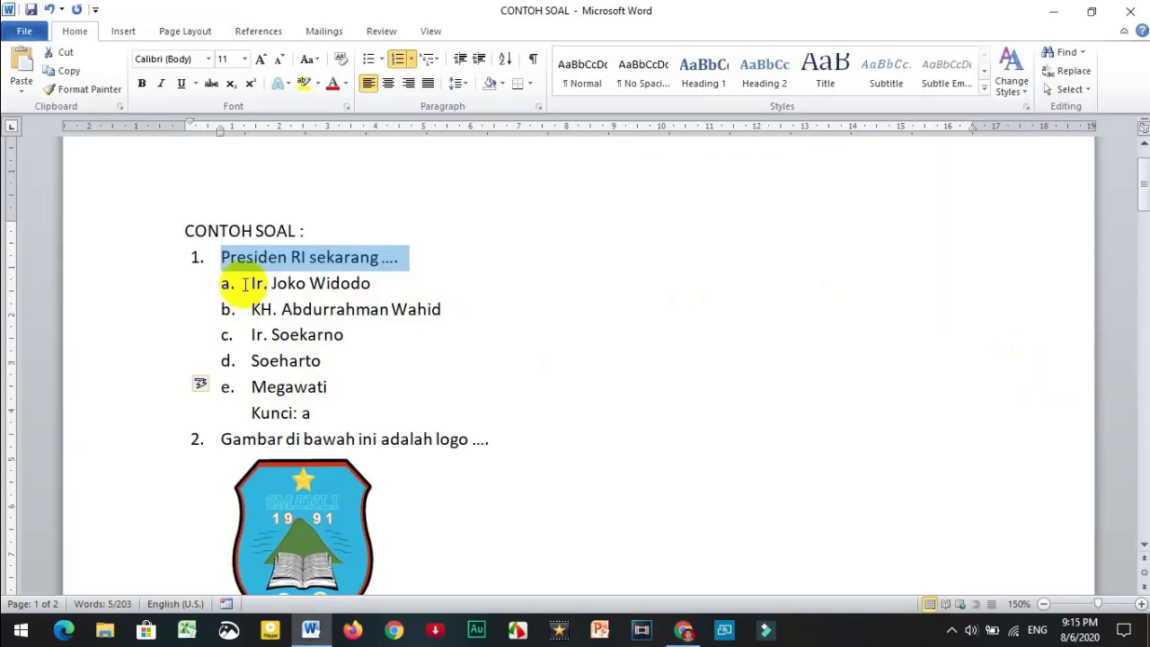
left_click_drag(245, 284, 351, 390)
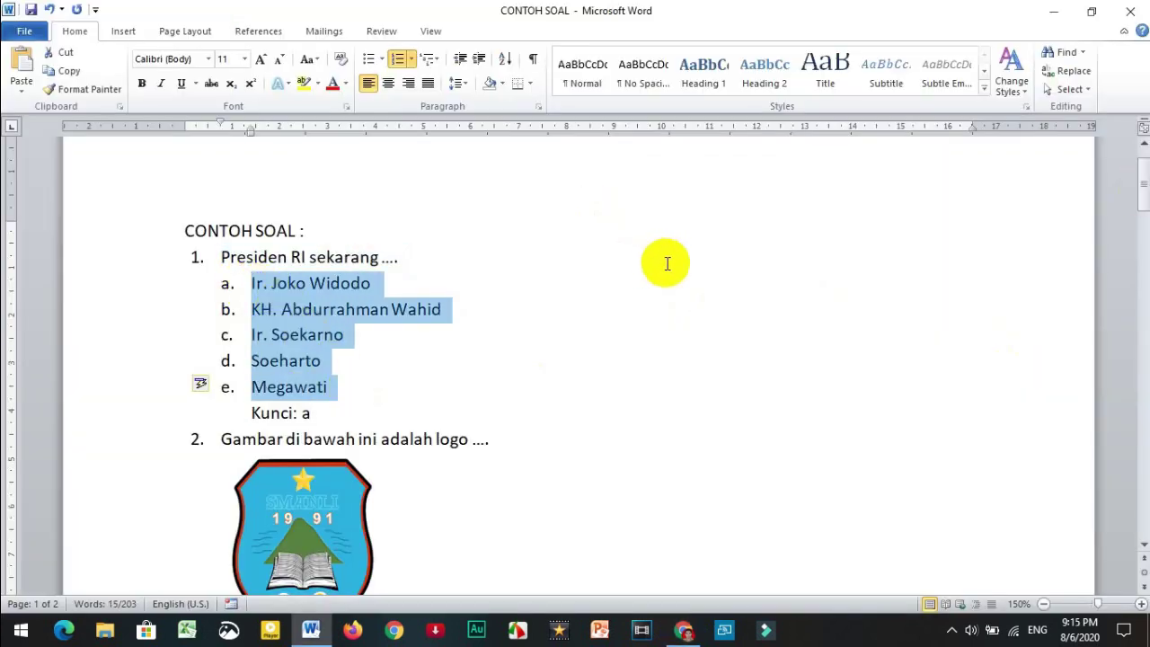
key("alt+Tab")
left_click(392, 465)
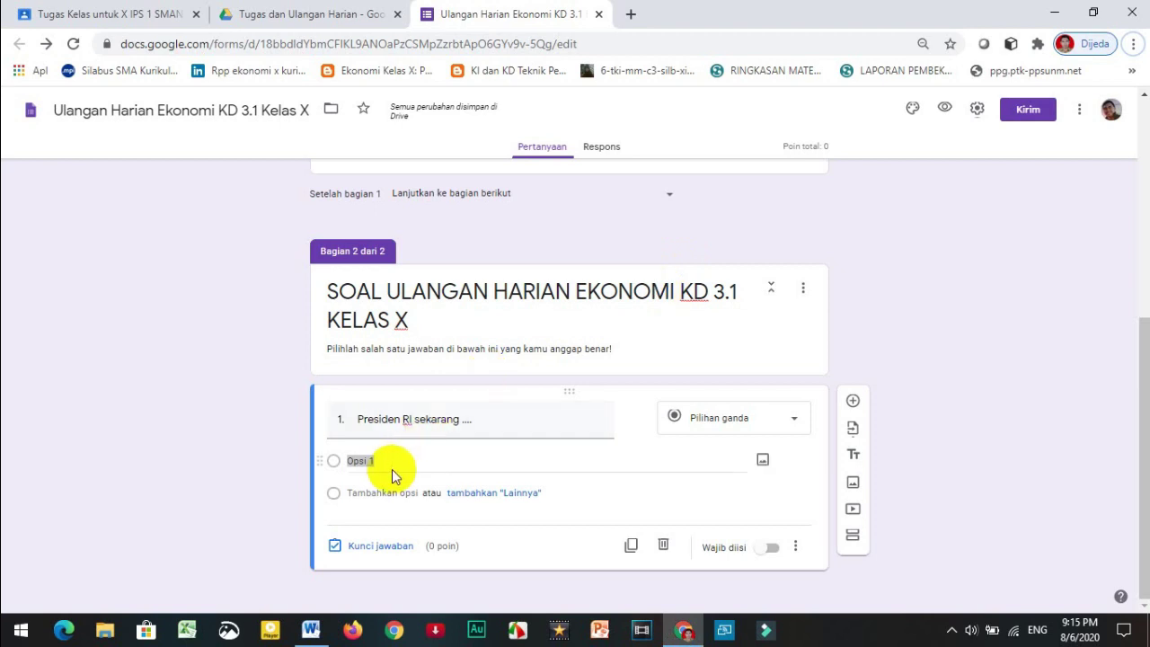
left_click_drag(351, 464, 386, 461)
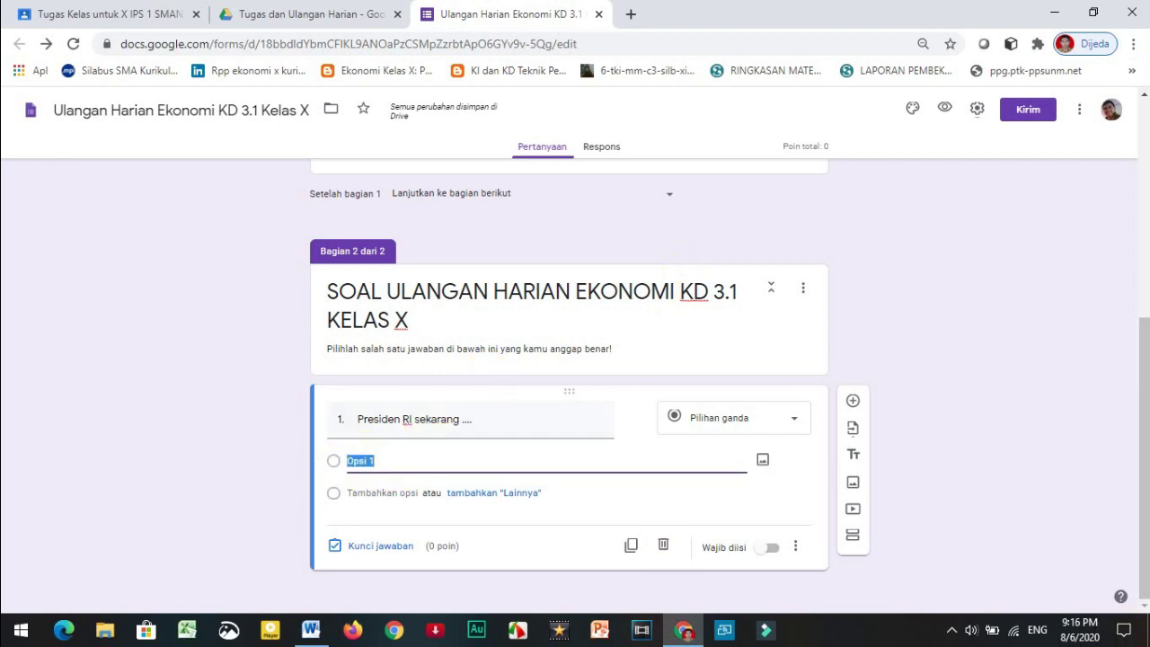
type("a. Ir. Joko Widodo b. KH. Abdurrahman Wahid c. Ir. Soekarno d. Soeharto e. Megawati")
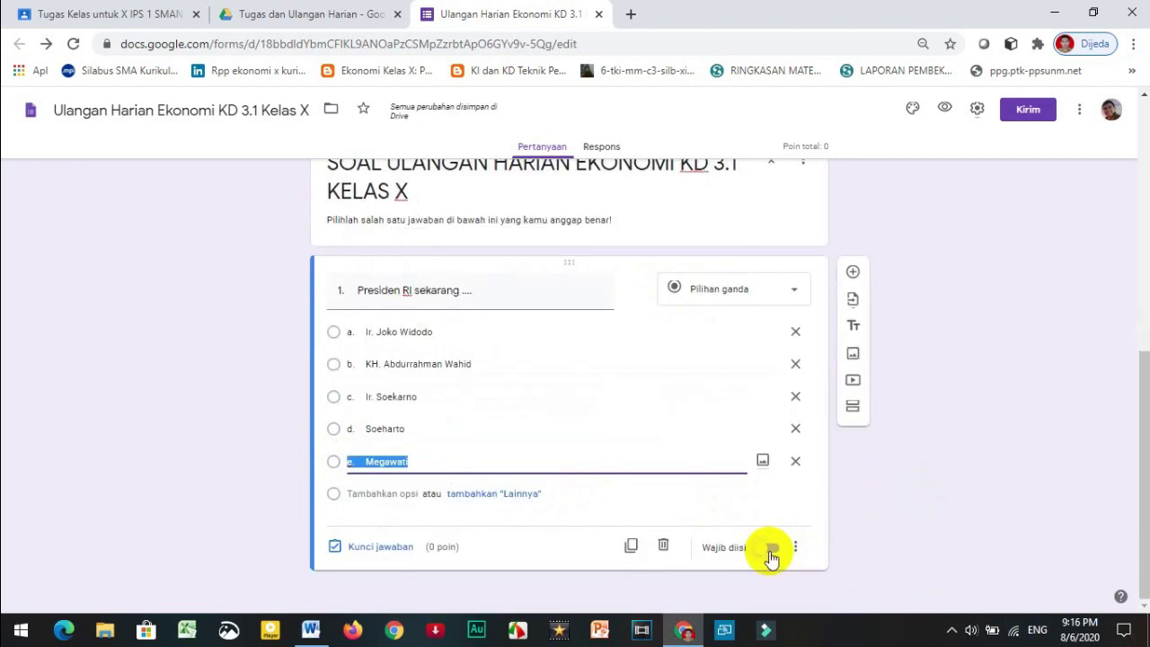
left_click(775, 550)
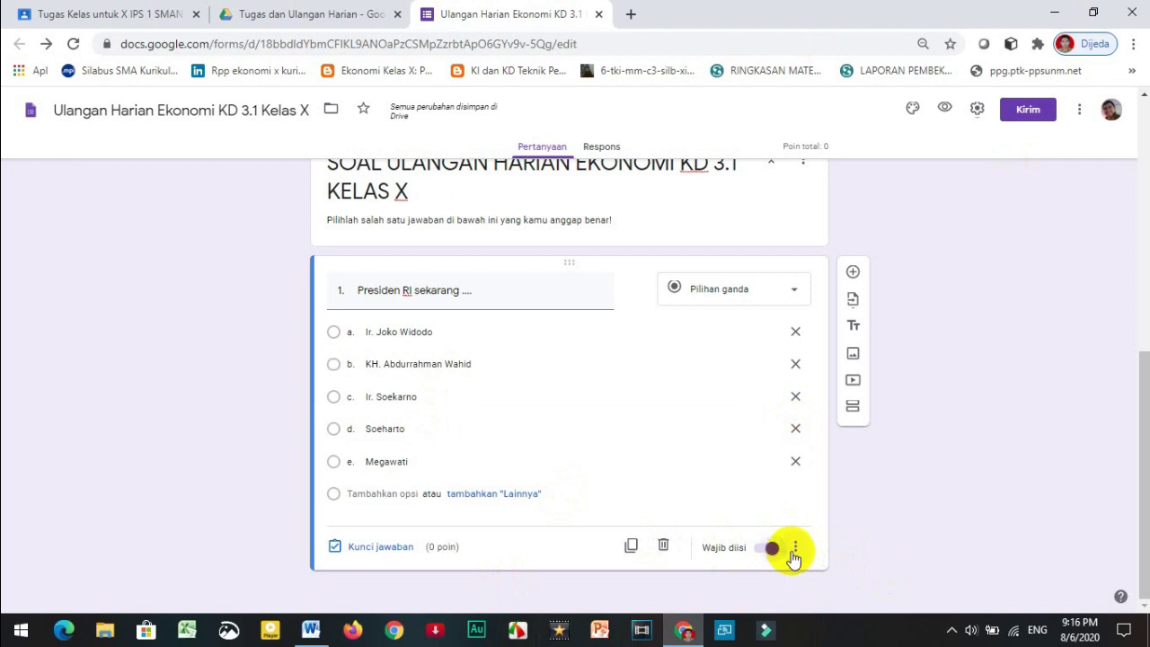
Turn on Acak urutan opsi so question 1 shuffles its answer choices
left_click(796, 548)
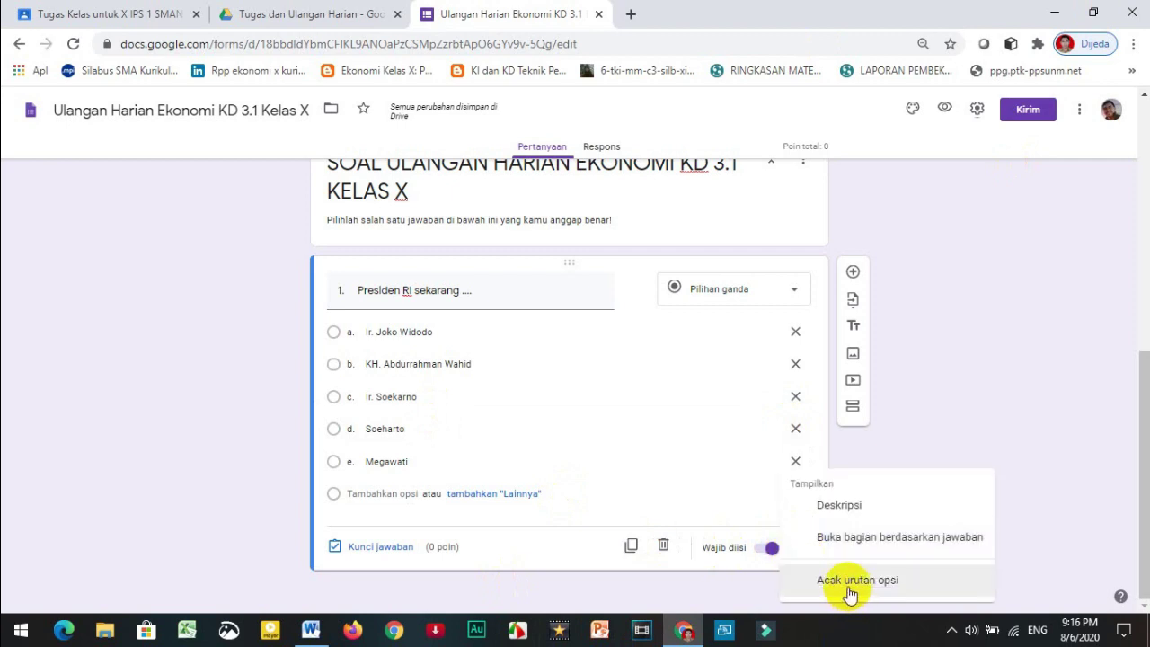
left_click(850, 586)
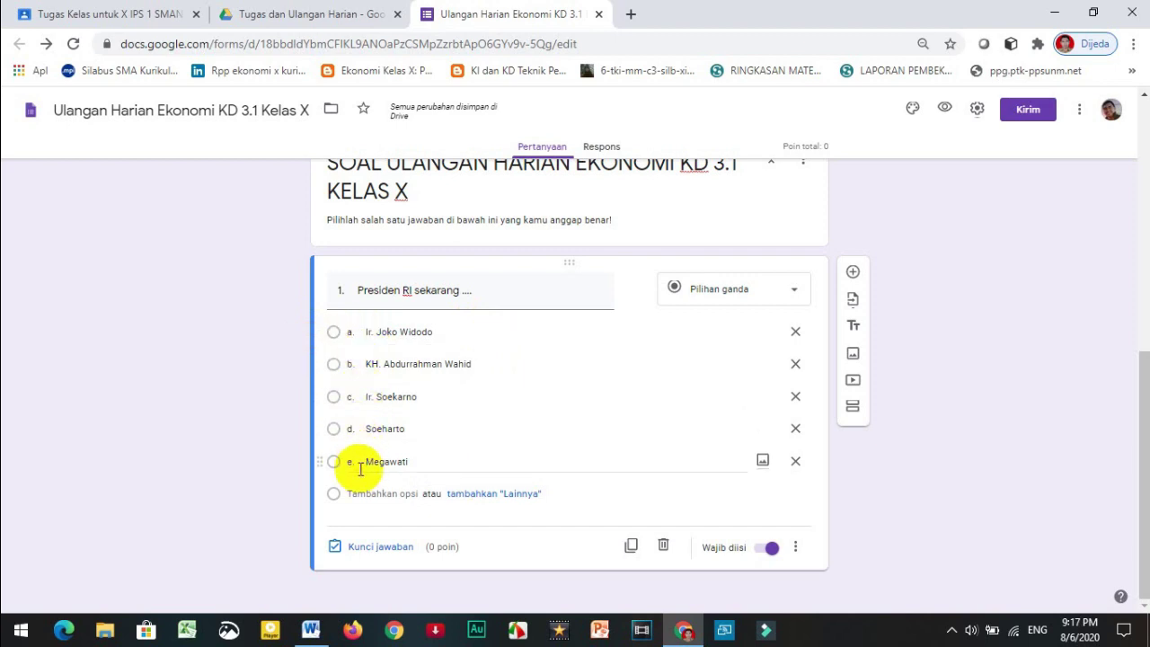
Delete the letter prefix from question 1's first answer choice, Ir. Joko Widodo
left_click(370, 330)
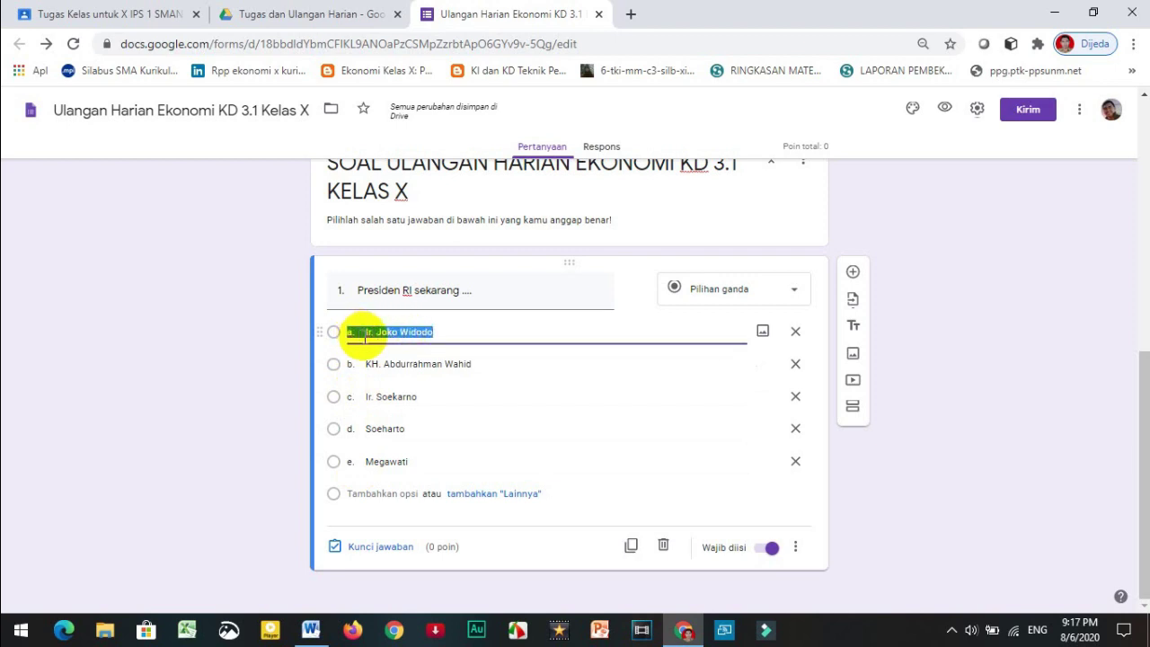
left_click(419, 333)
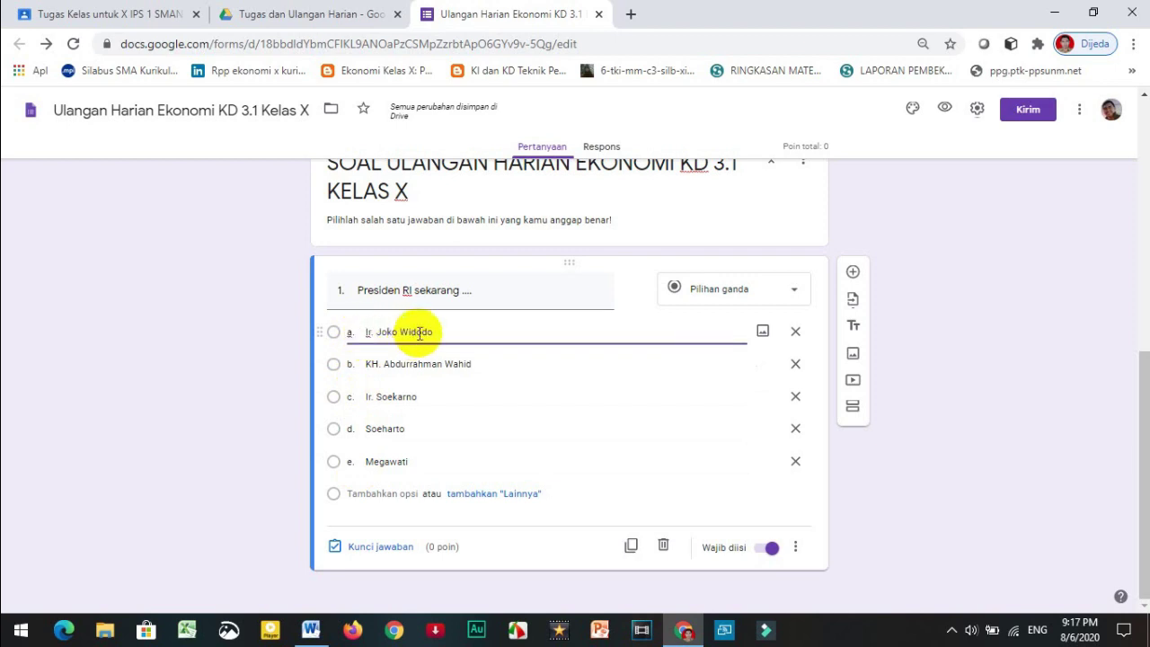
key("BackSpace")
key("BackSpace")
key("BackSpace")
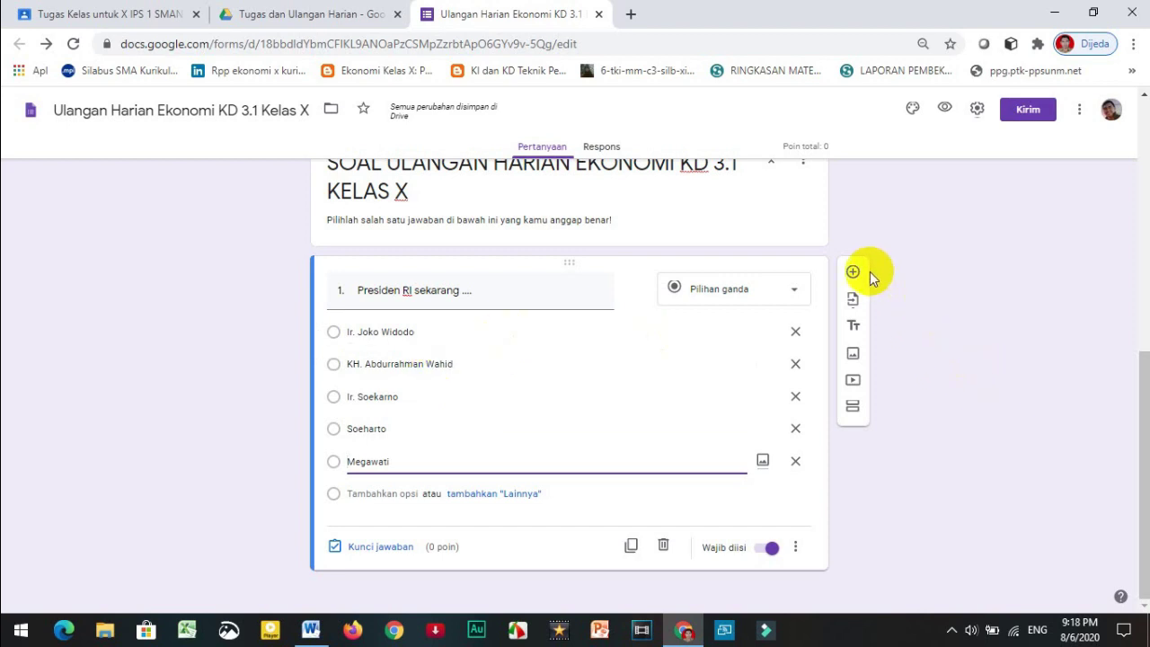
Make Ir. Joko Widodo question 1's correct answer worth 1 point, then add a new question
left_click(380, 547)
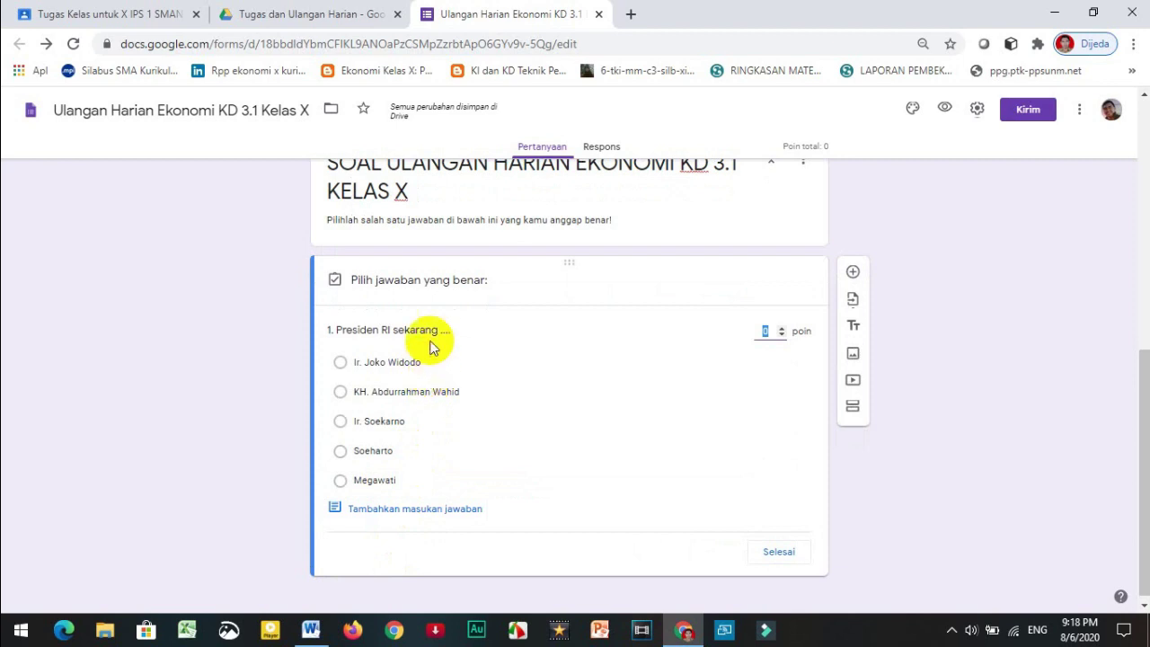
left_click(384, 368)
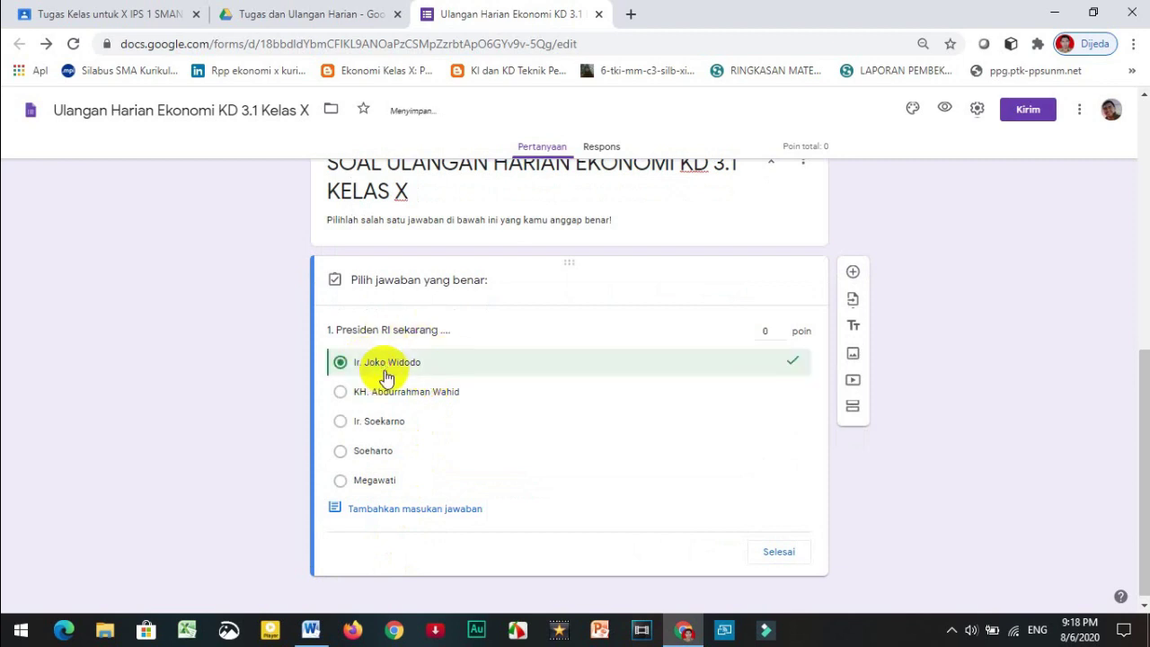
left_click(781, 328)
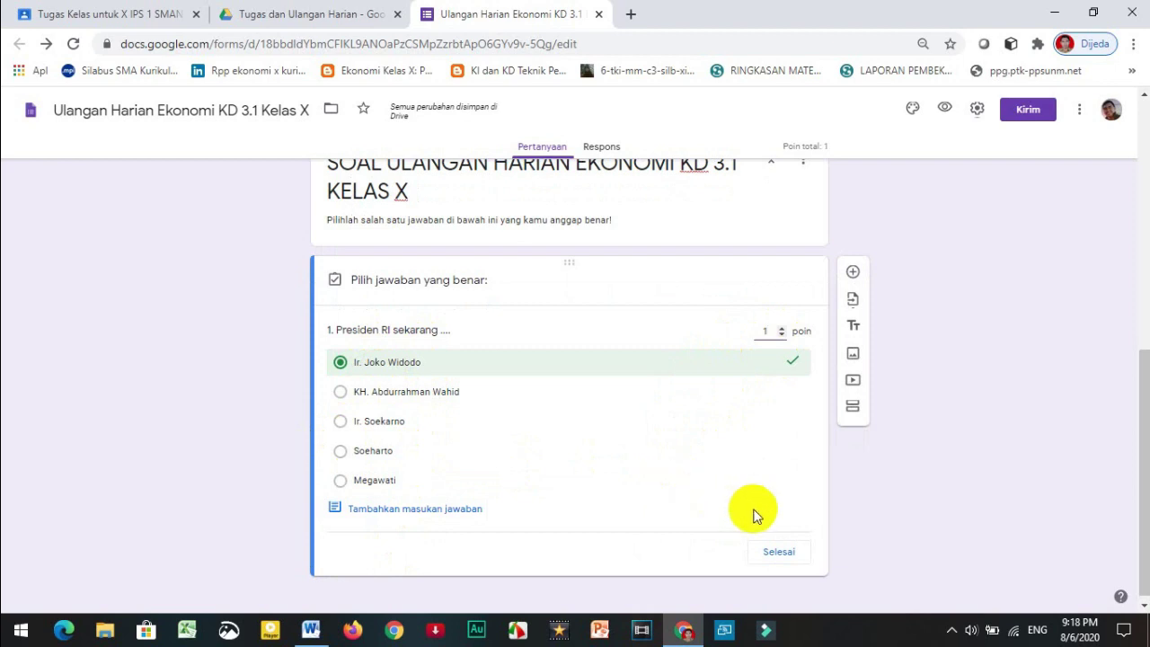
left_click(779, 554)
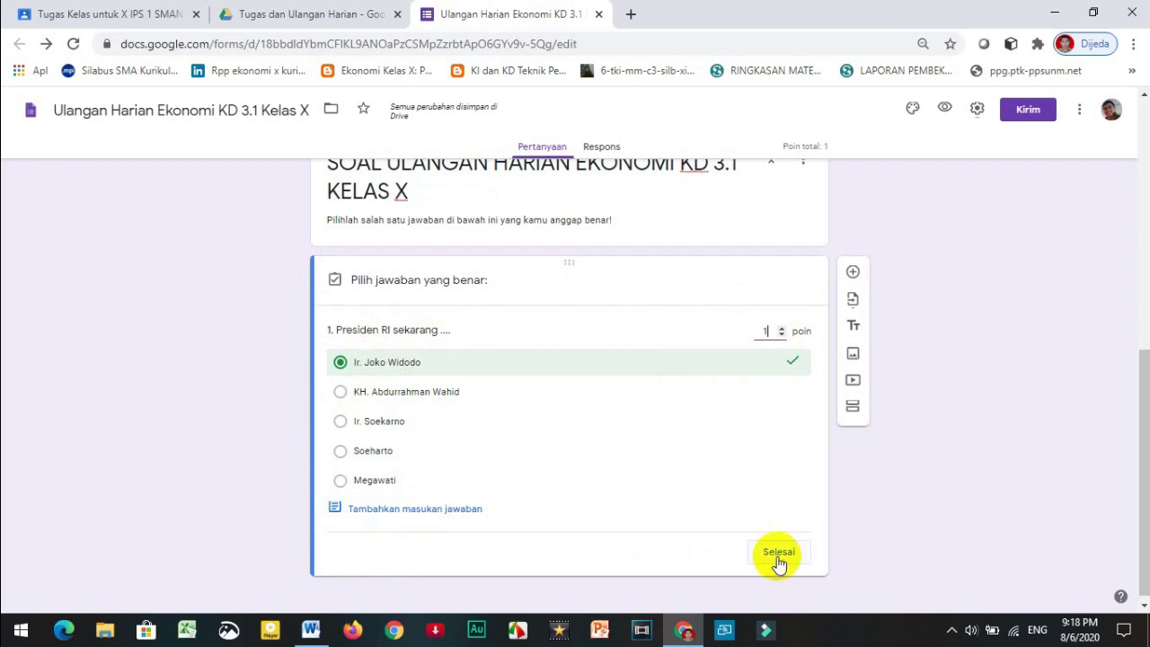
left_click(855, 275)
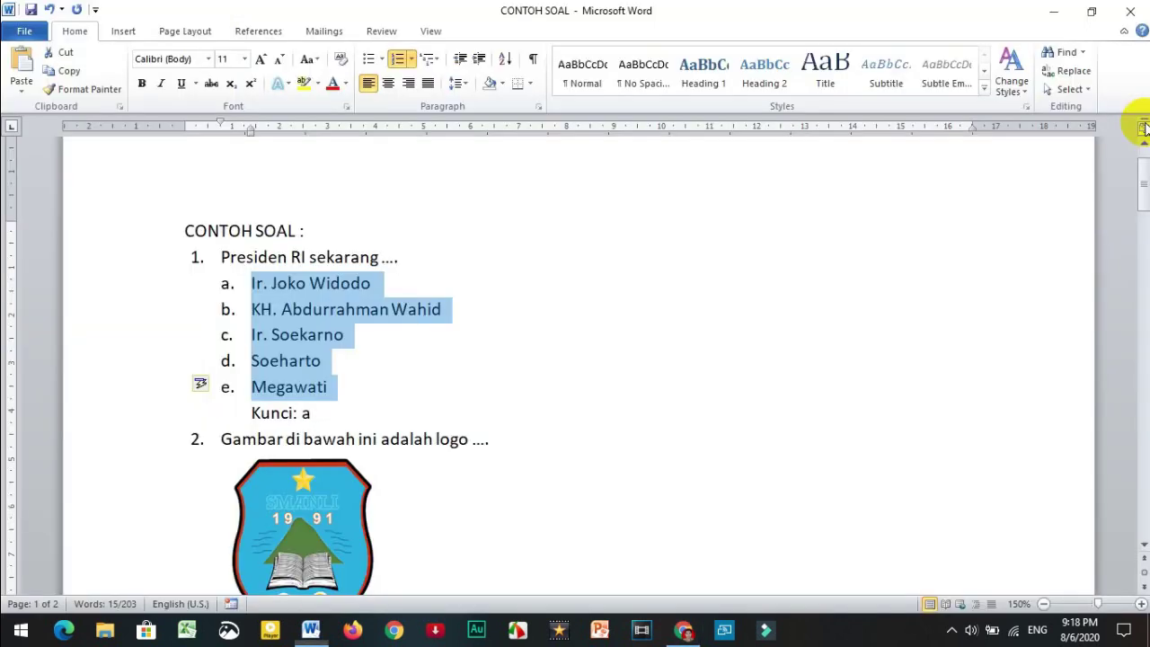
Return to the CONTOH SOAL Word document at question 2 with the school logo
scroll(410, 380, "down", 2)
left_click(410, 380)
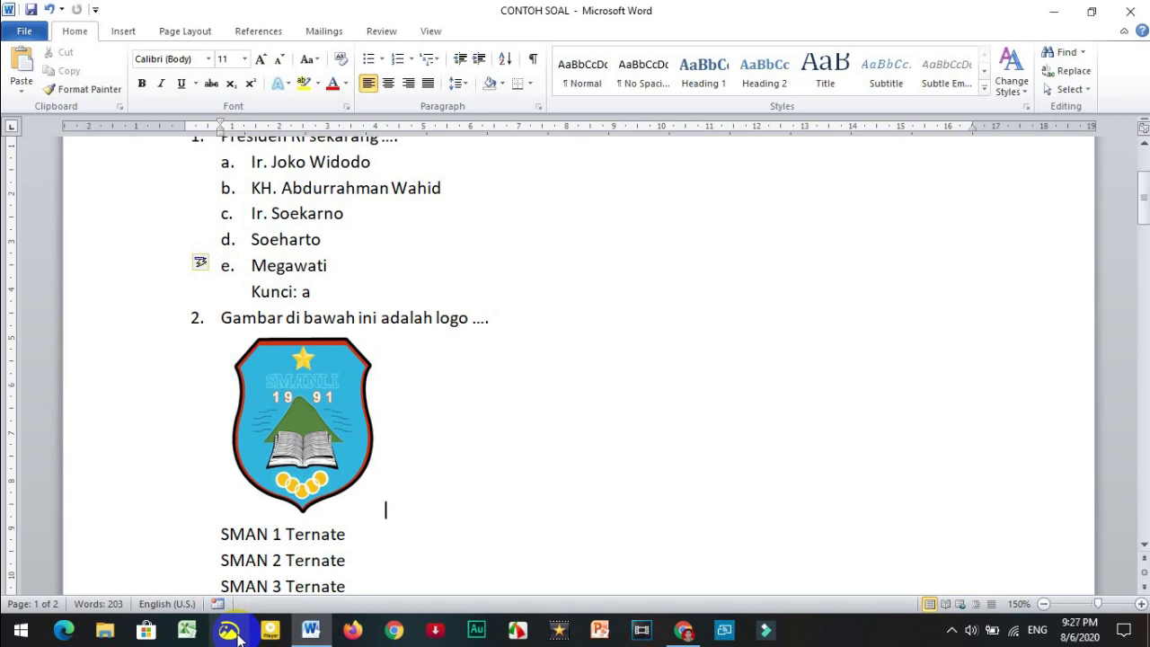
Search Windows for 'snip' and pin the Snipping Tool to the taskbar
left_click(20, 634)
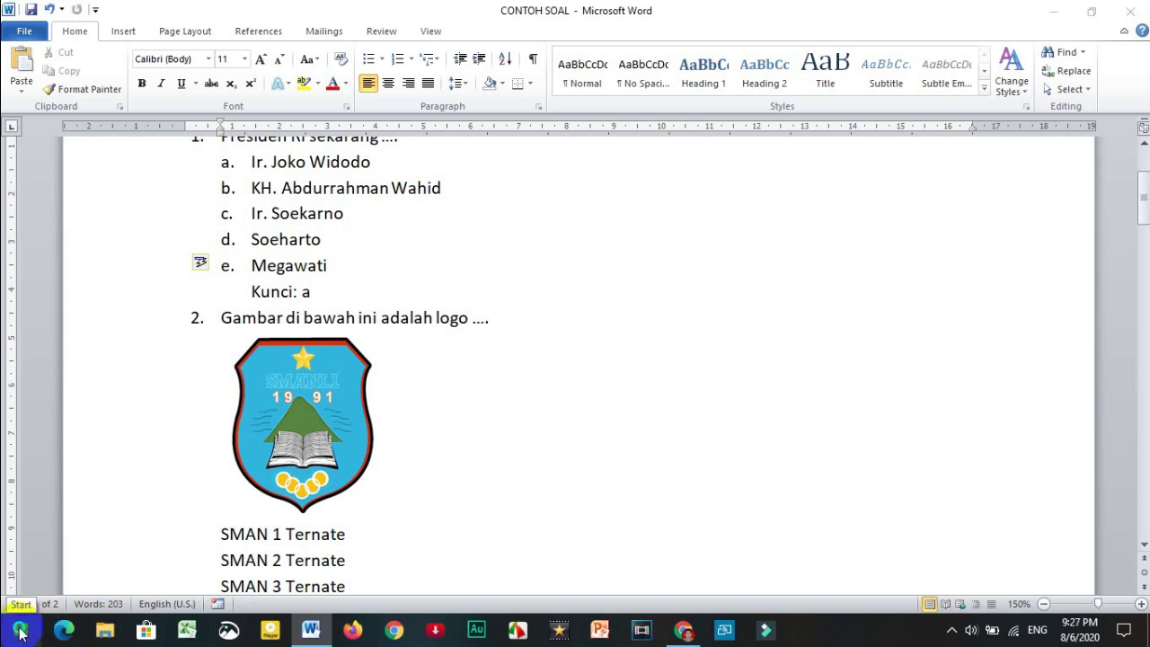
right_click(20, 633)
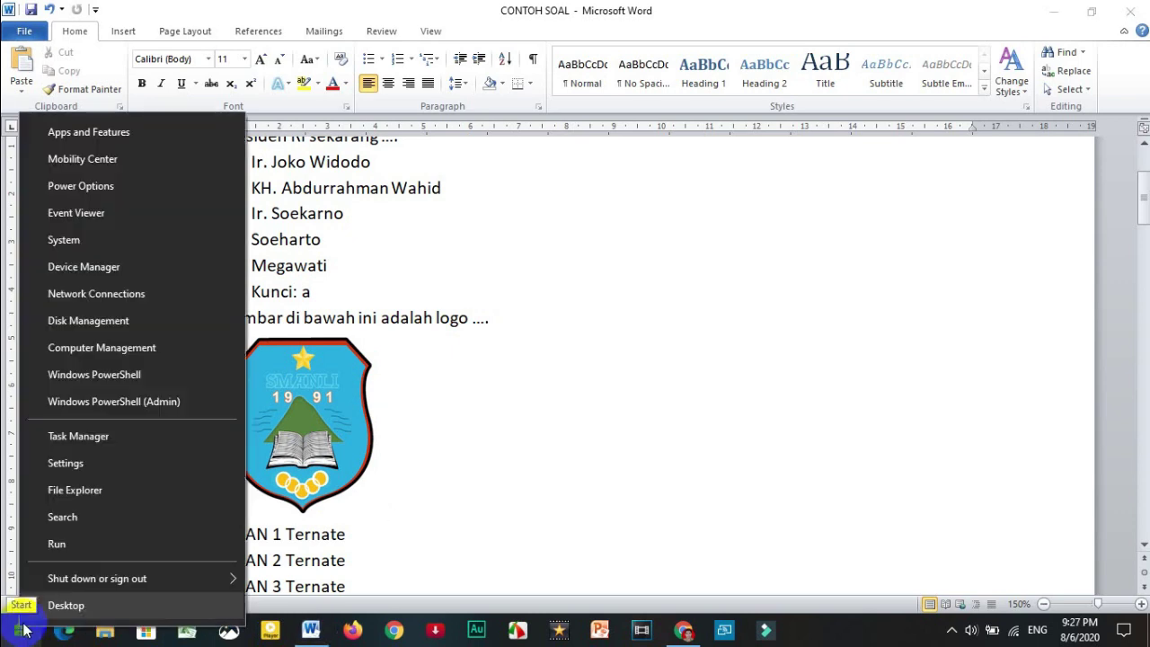
left_click(102, 520)
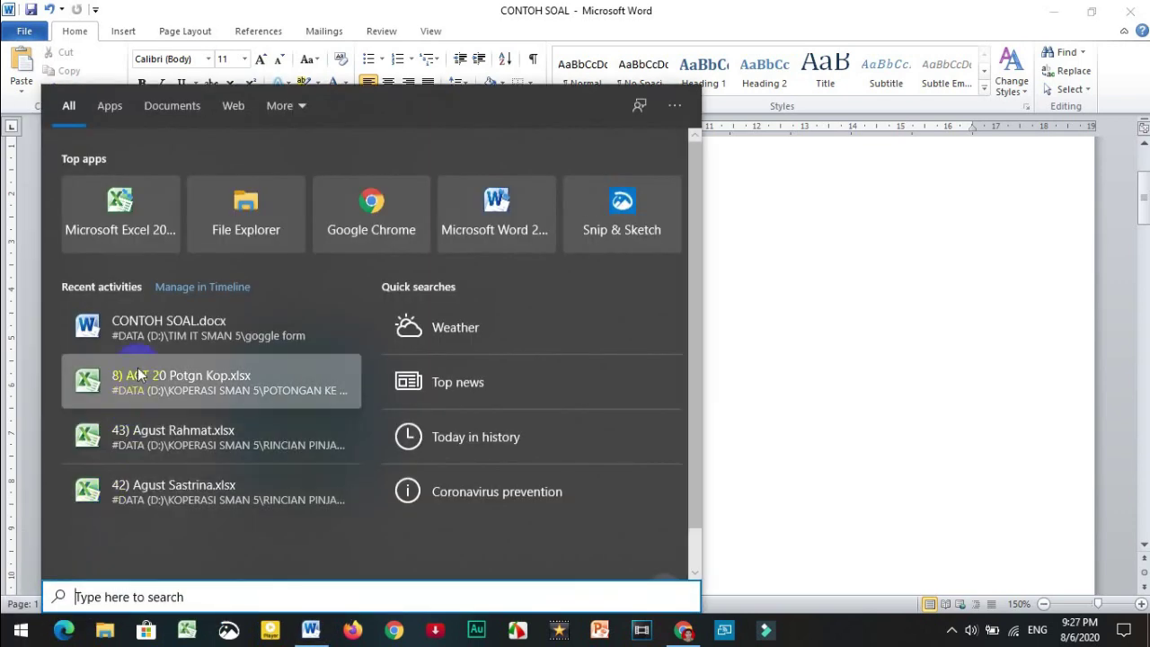
left_click(167, 596)
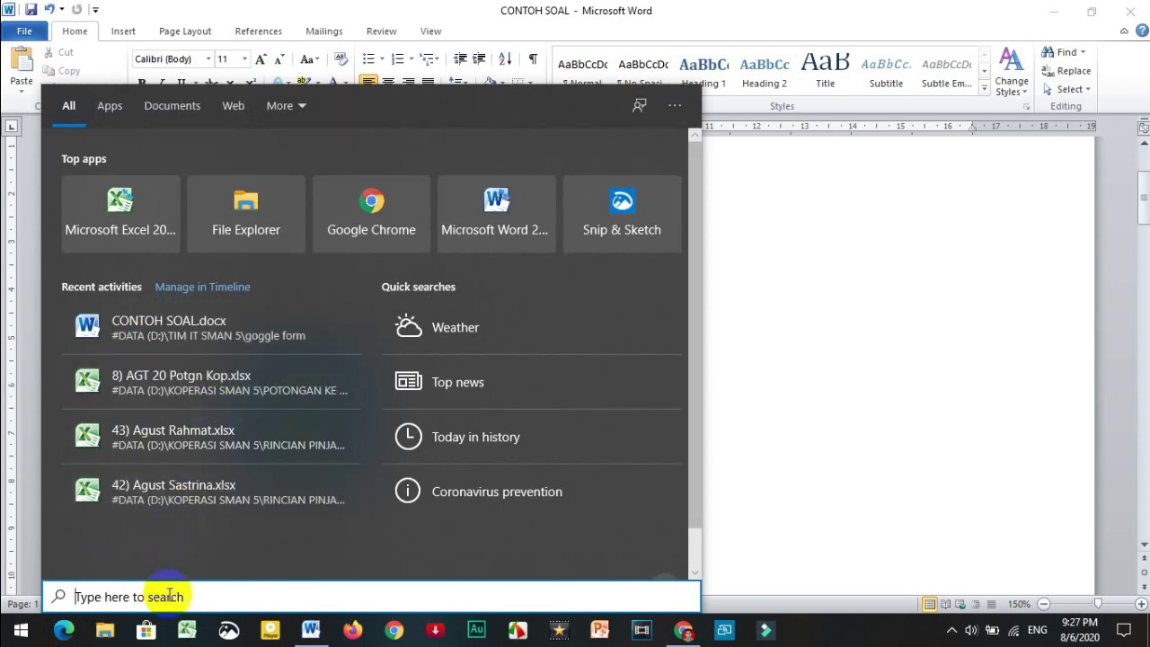
type("si\\")
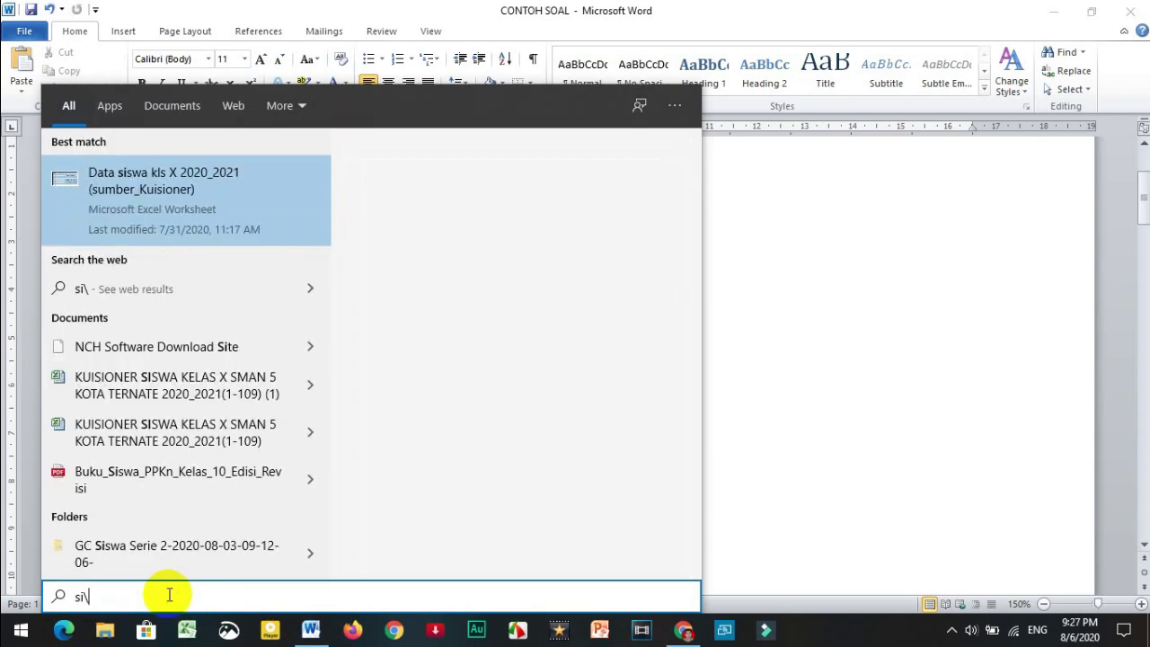
key("BackSpace")
key("BackSpace")
type("nip")
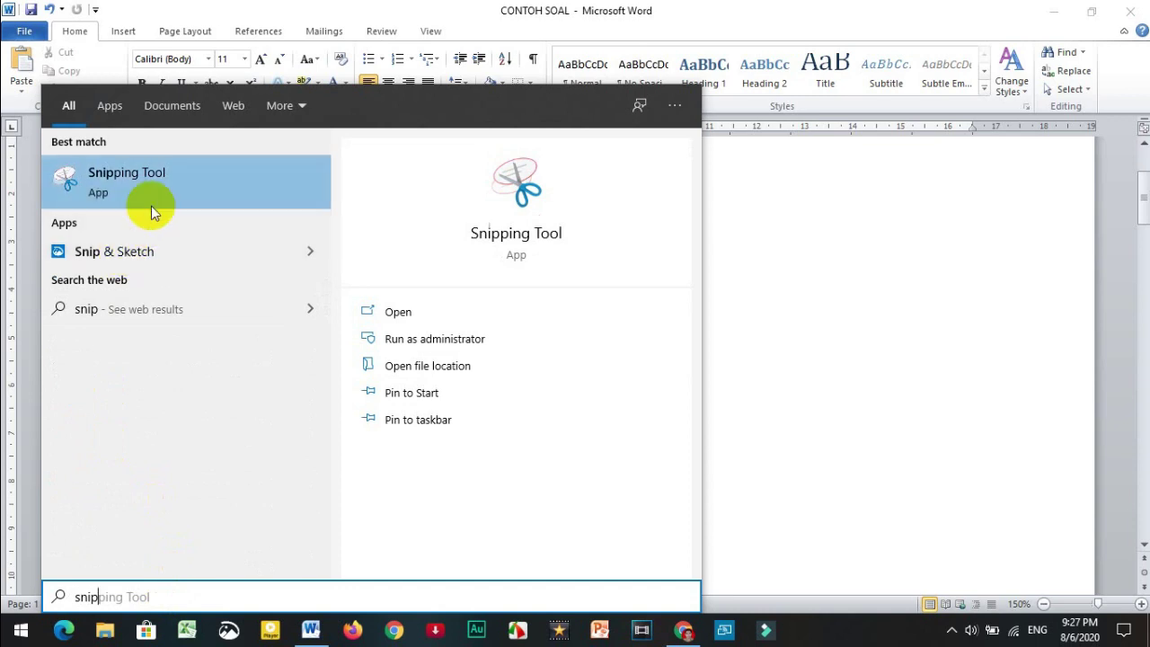
right_click(209, 187)
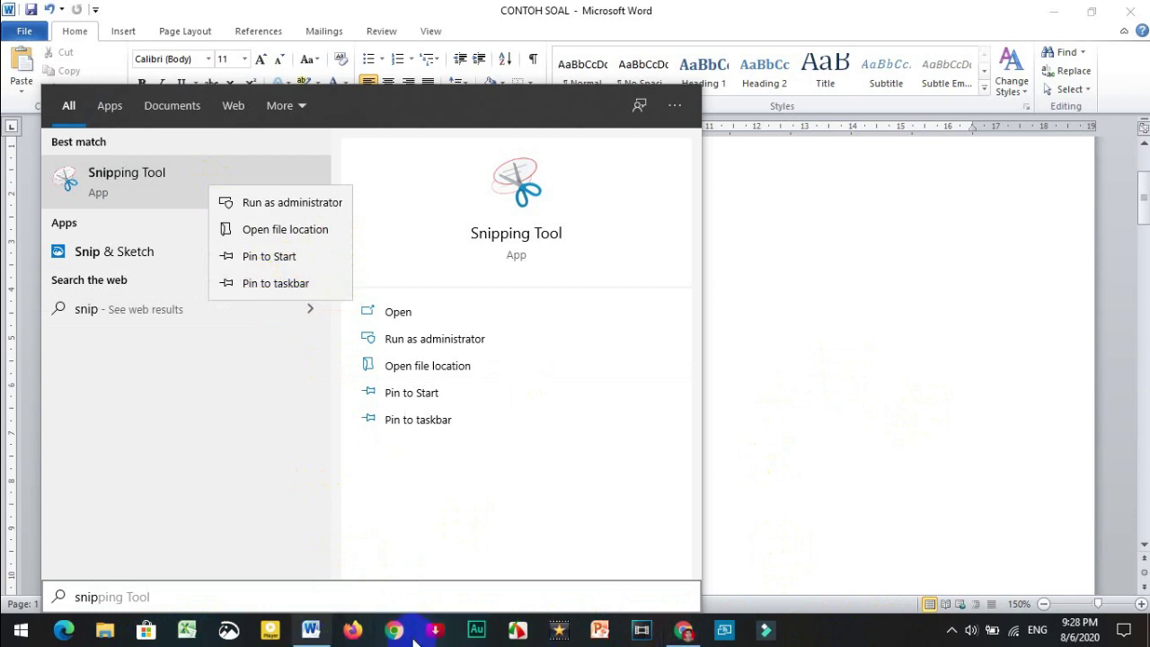
left_click(269, 286)
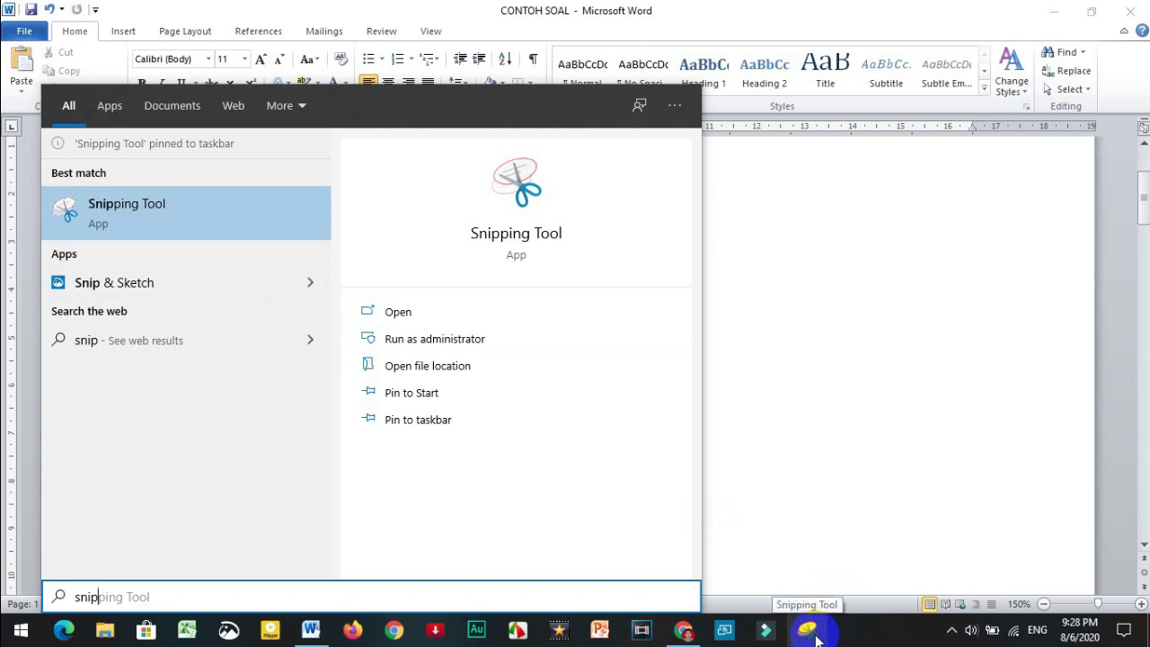
left_click(826, 426)
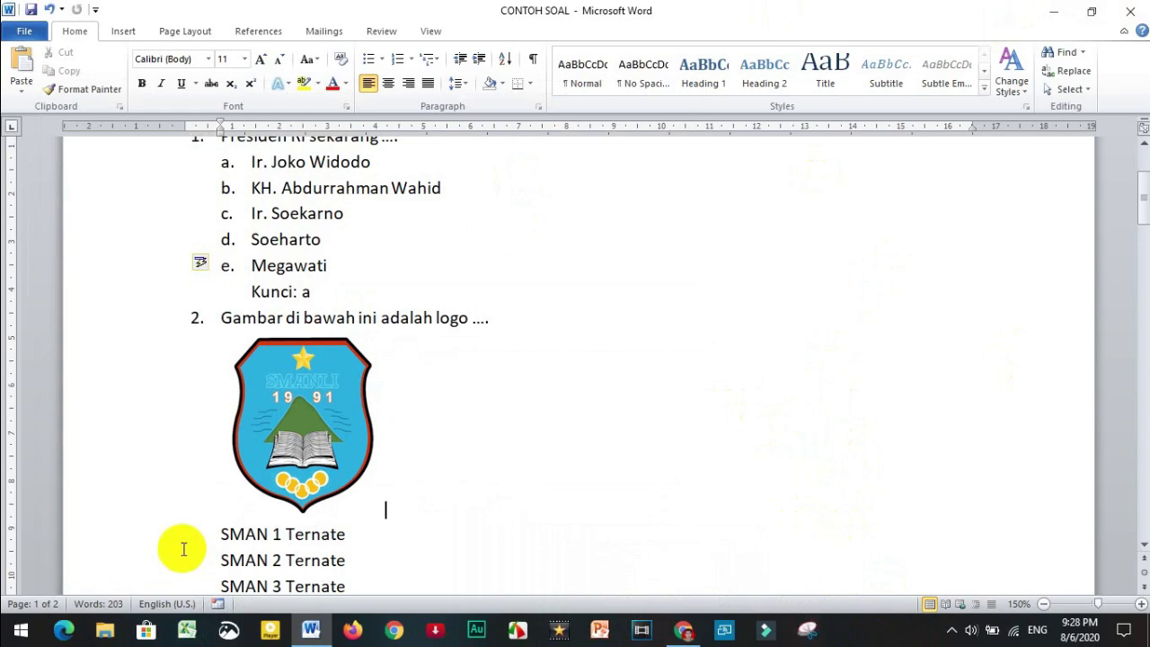
Snip the school logo from question 2 in Snip & Sketch and add a pen mark
left_click(228, 629)
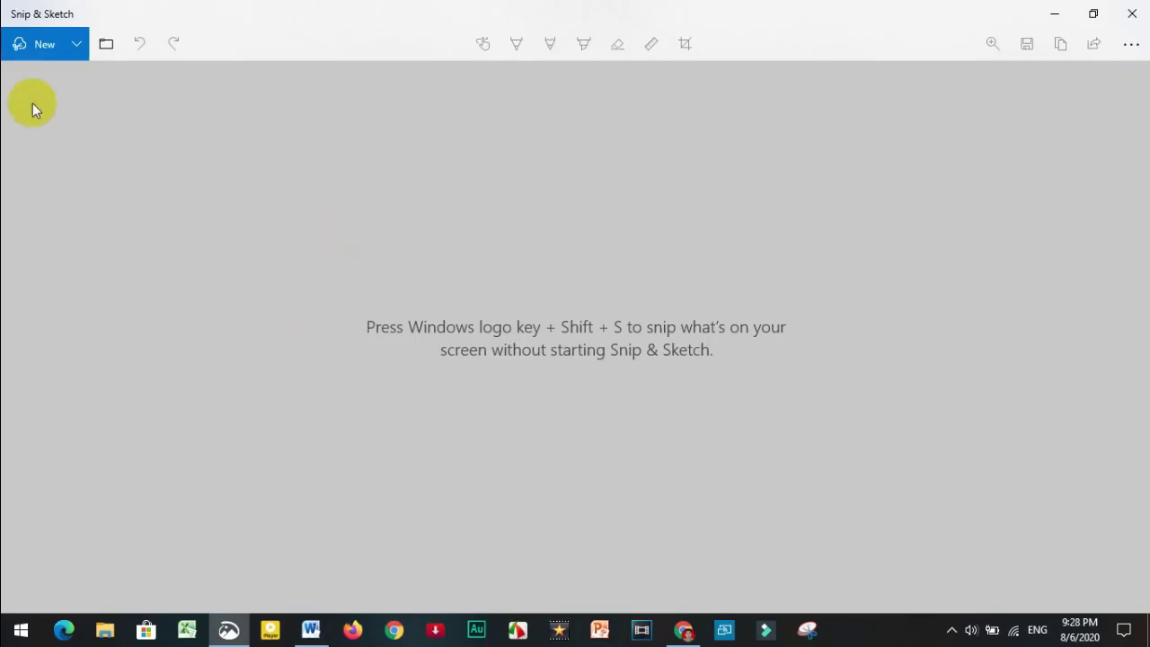
left_click(52, 44)
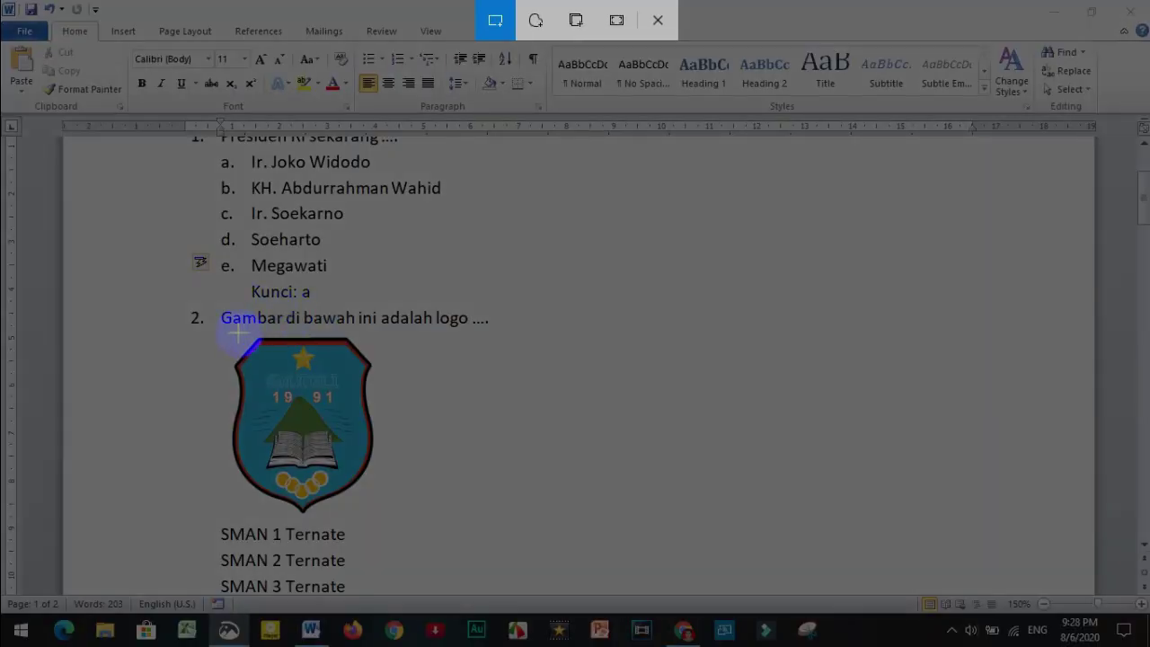
mouse_move(218, 330)
left_mouse_down()
mouse_move(351, 375)
mouse_move(401, 490)
mouse_move(377, 524)
mouse_move(390, 511)
mouse_move(418, 530)
mouse_move(400, 508)
mouse_move(387, 518)
left_mouse_up()
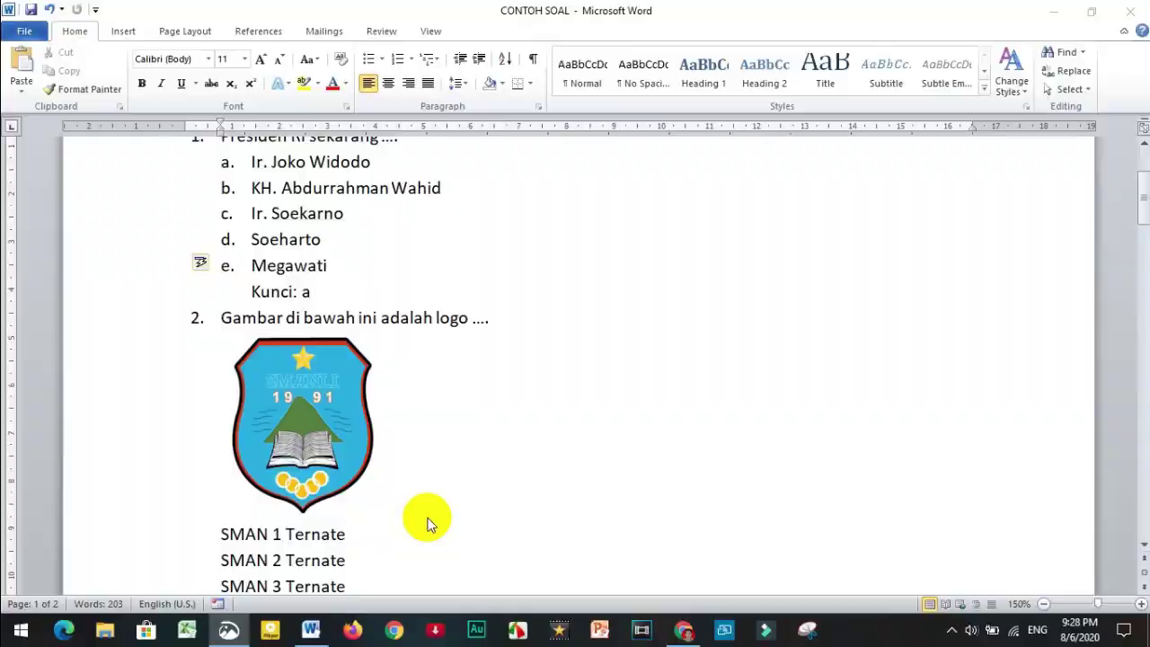
left_click_drag(534, 255, 523, 272)
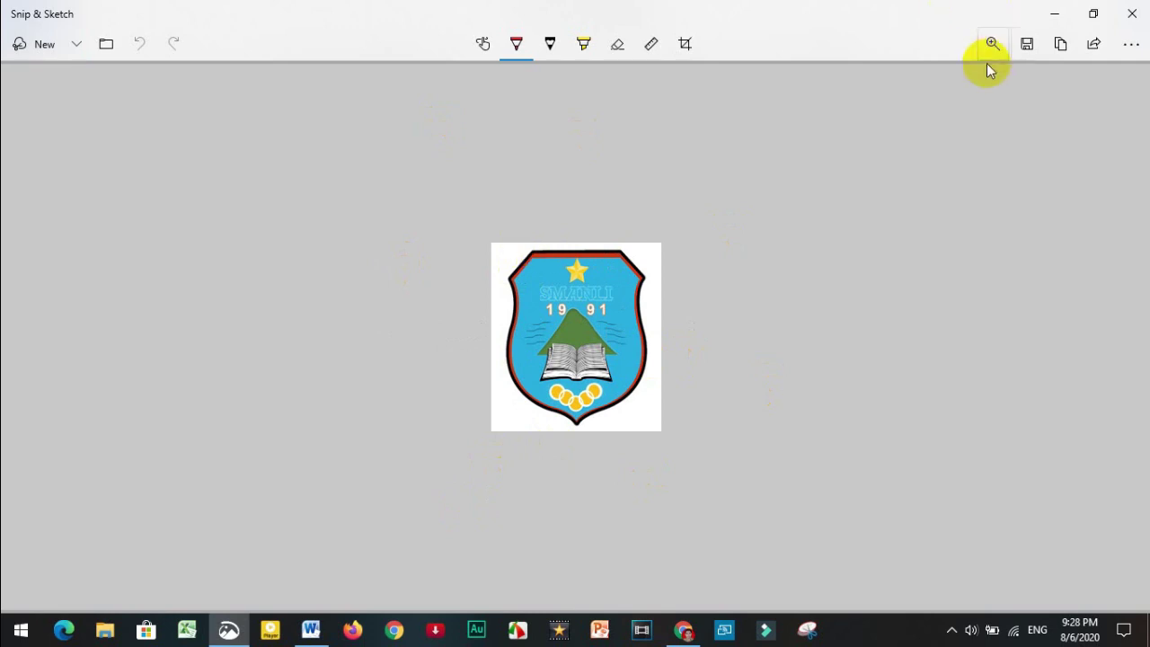
Create the folder 'gambar ulangan harian 1' on the D: drive for saving the snip
left_click(1028, 44)
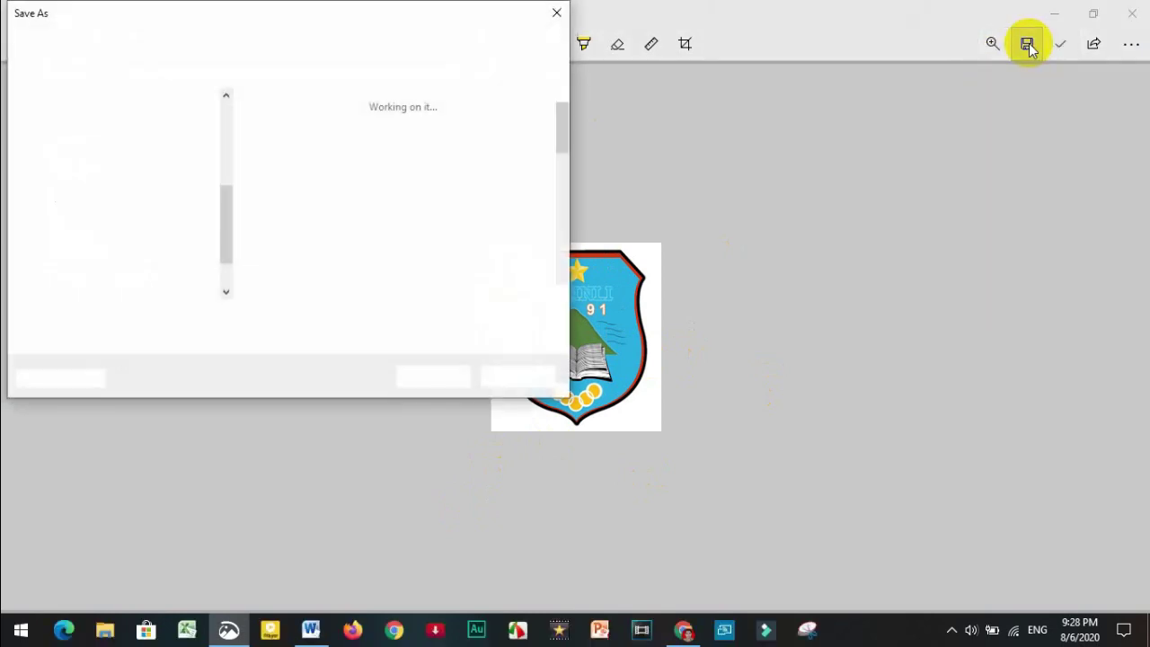
left_click(90, 287)
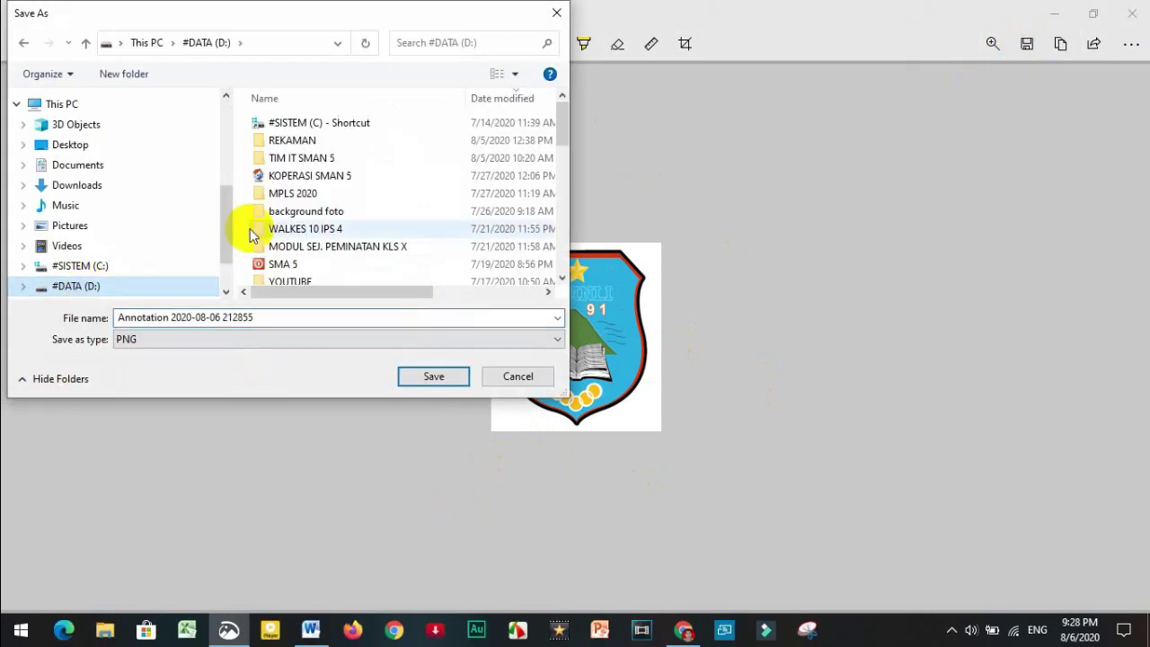
left_click(121, 74)
type("gambar ulangan harian 1")
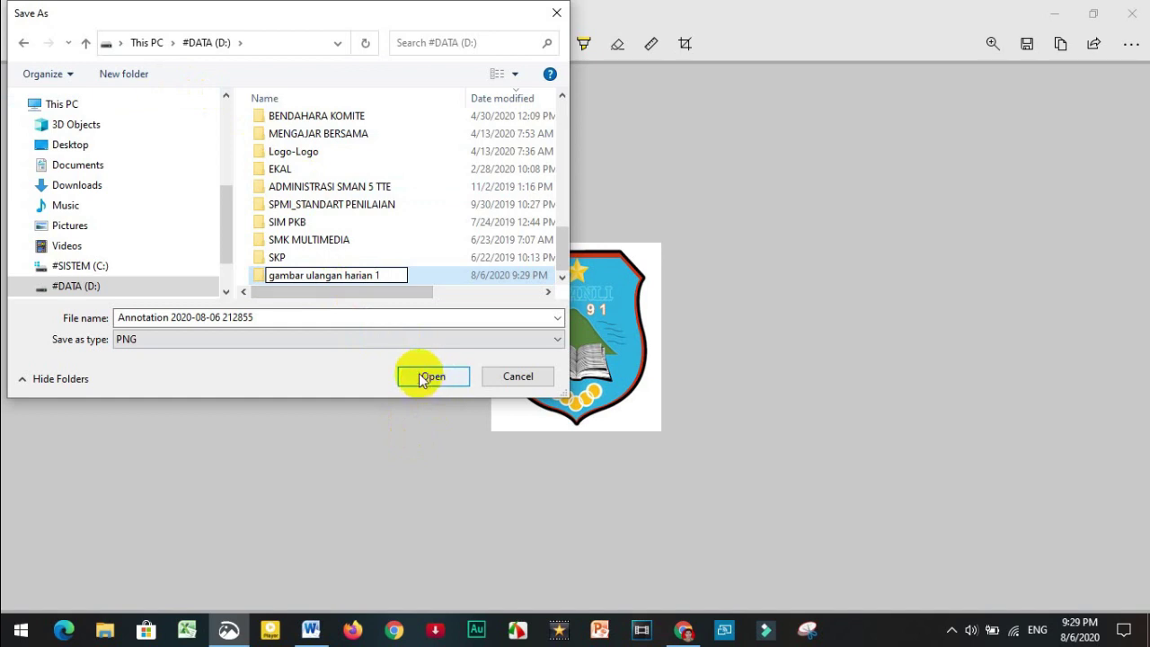
left_click(431, 379)
Save the logo snip there as 'gbr 1' and close Snip & Sketch
left_click(302, 316)
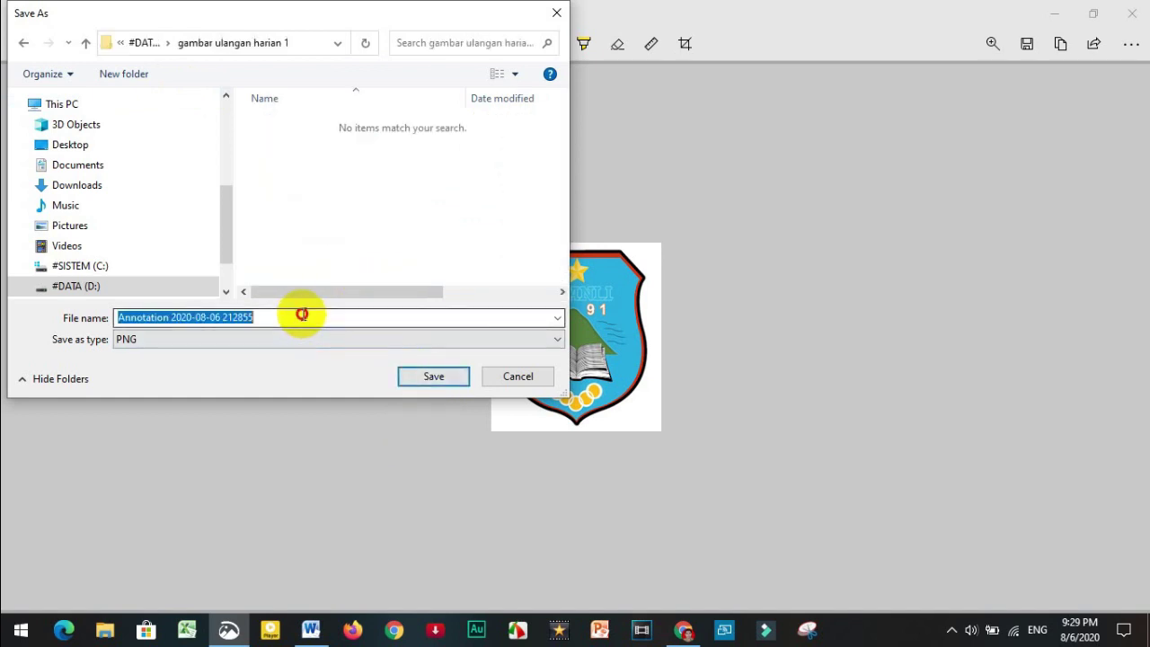
type("gbr 1")
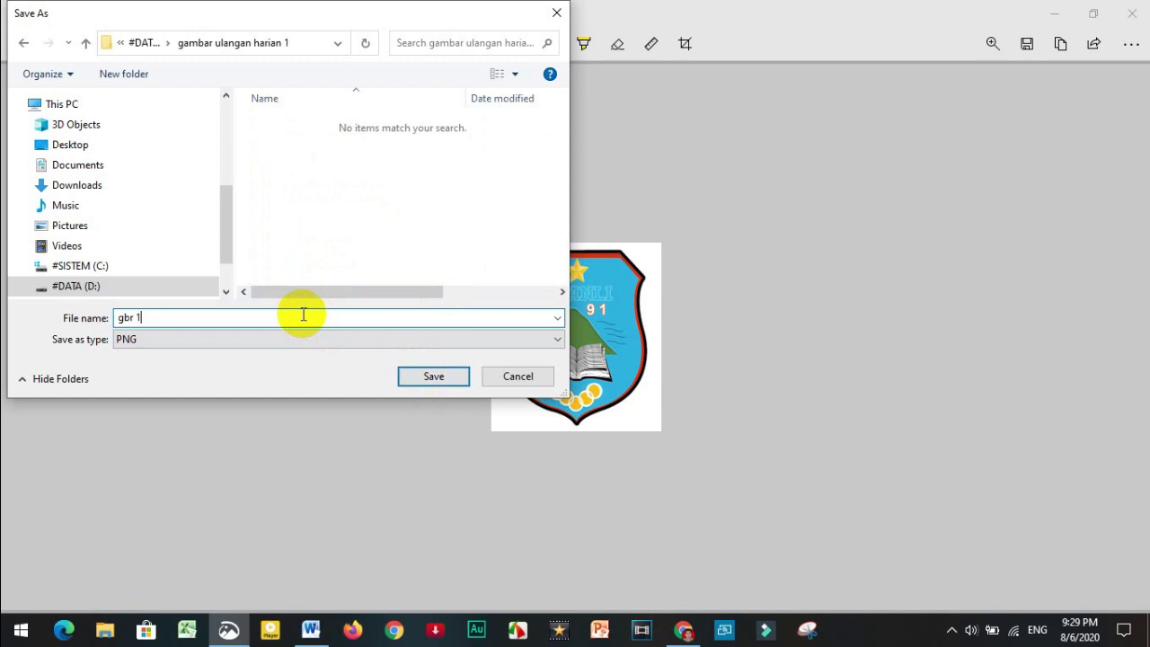
left_click(432, 377)
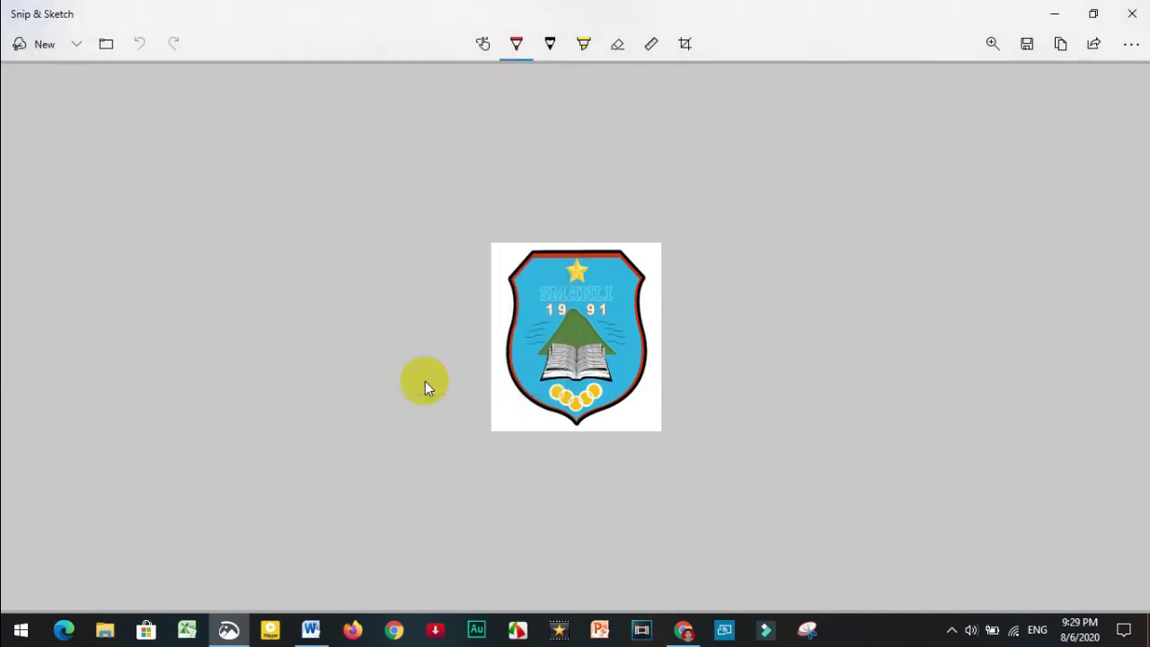
left_click(1130, 13)
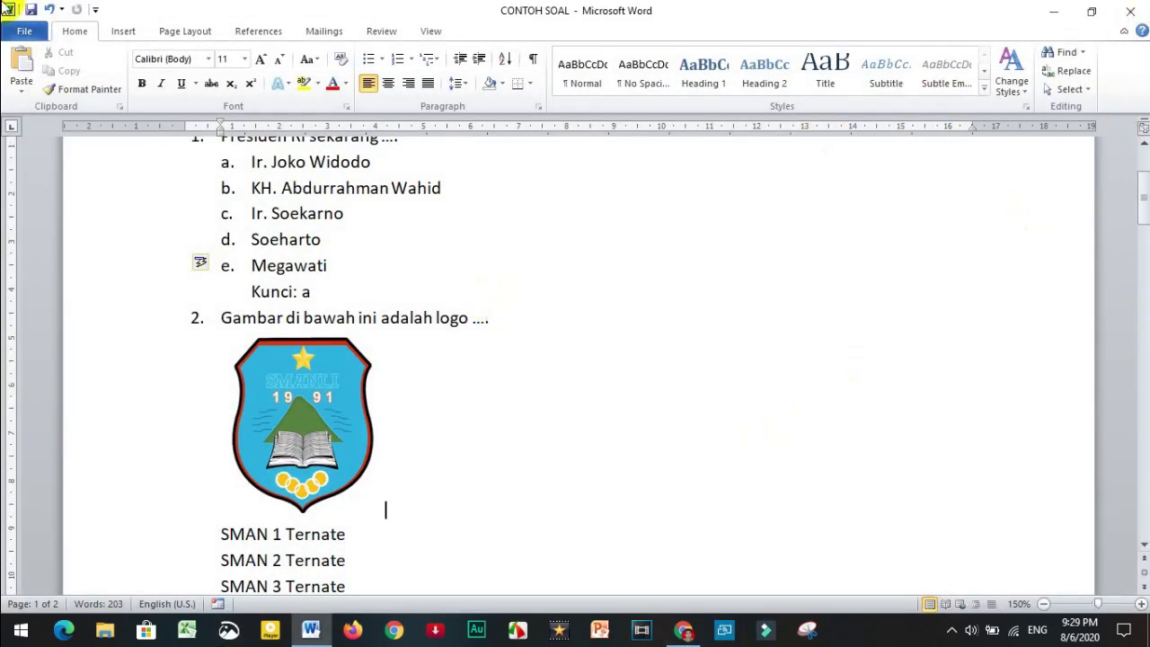
Upload gbr 1 from D:\gambar ulangan harian 1 as question 2's logo image
left_click(686, 633)
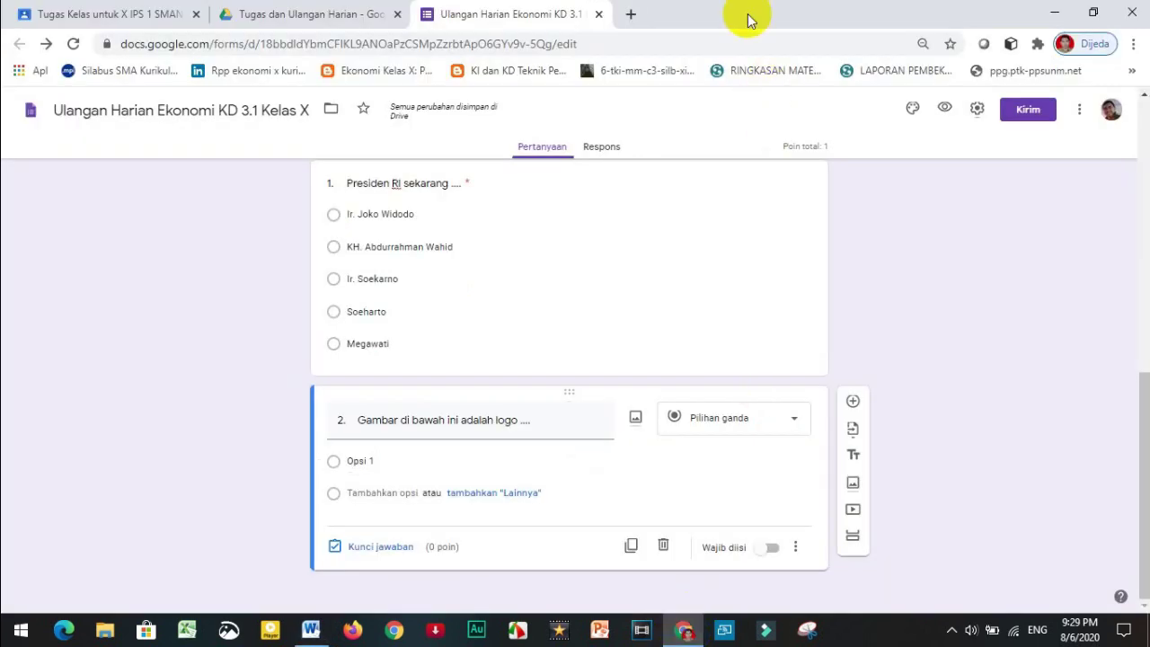
left_click(637, 419)
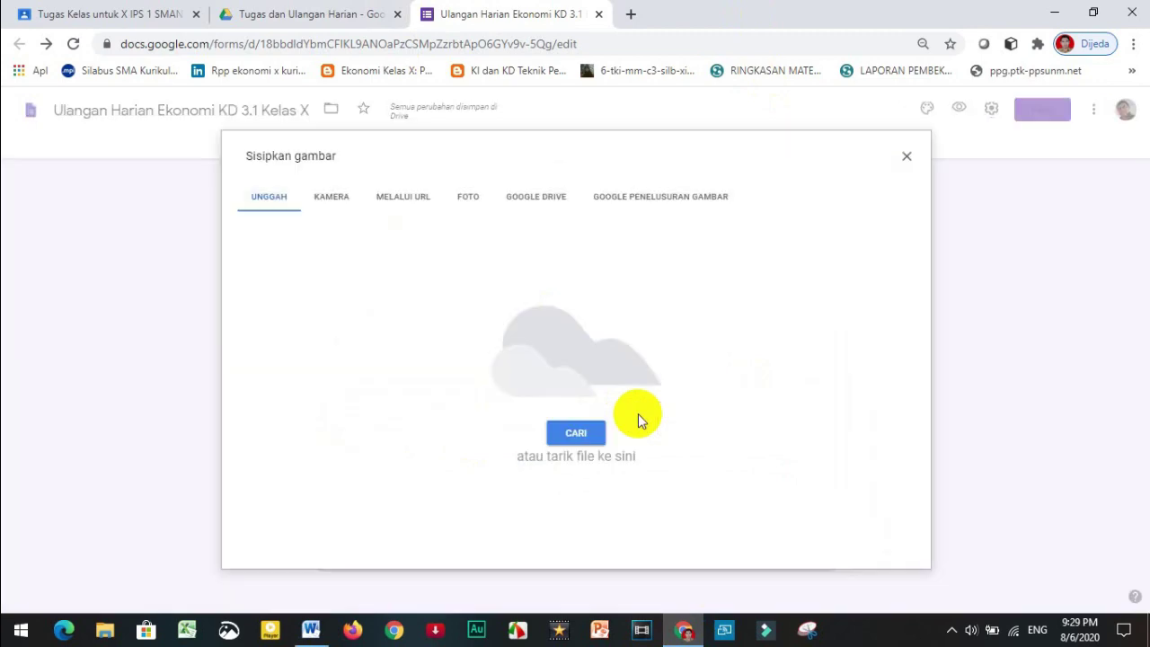
left_click(576, 433)
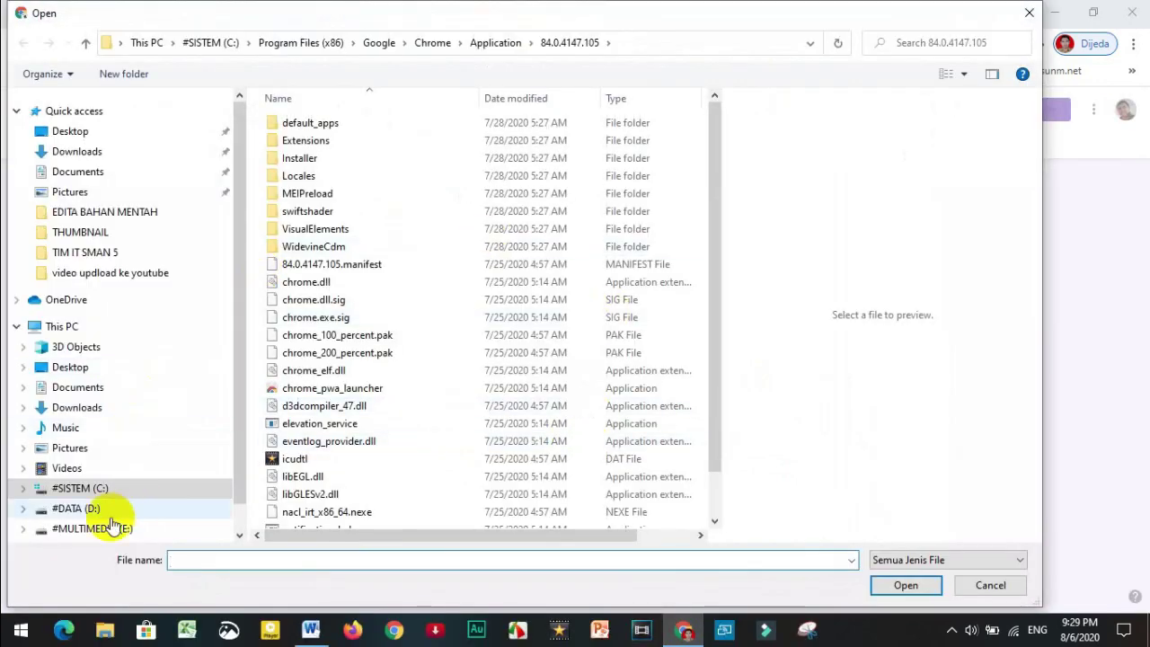
left_click(81, 509)
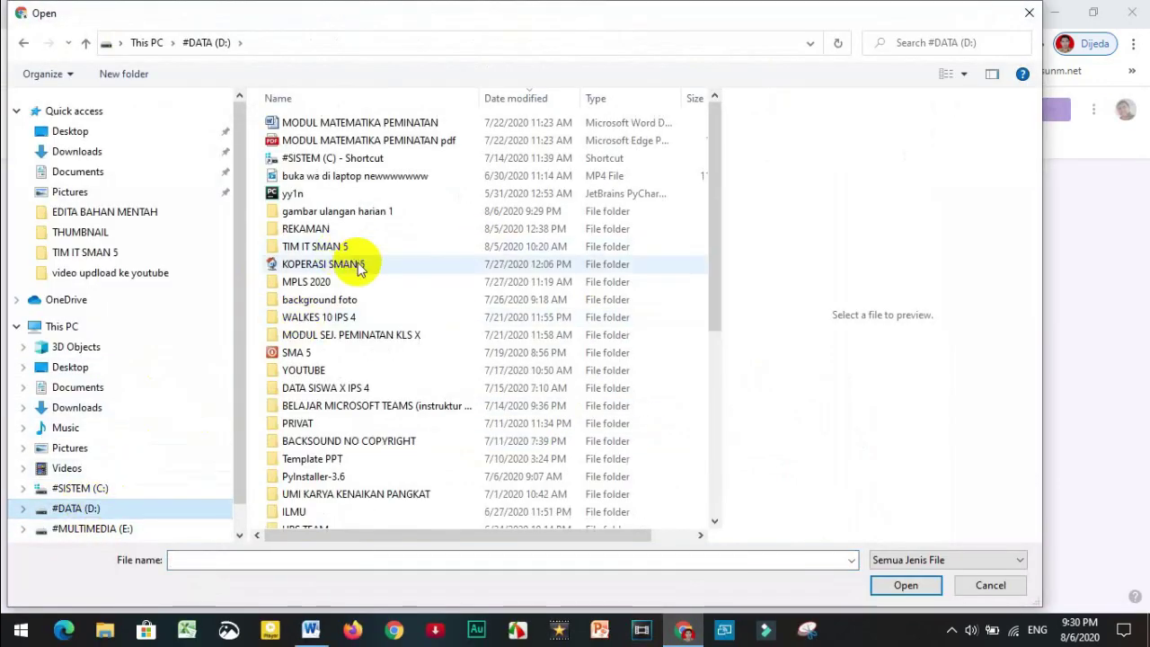
double_click(358, 216)
left_click(306, 153)
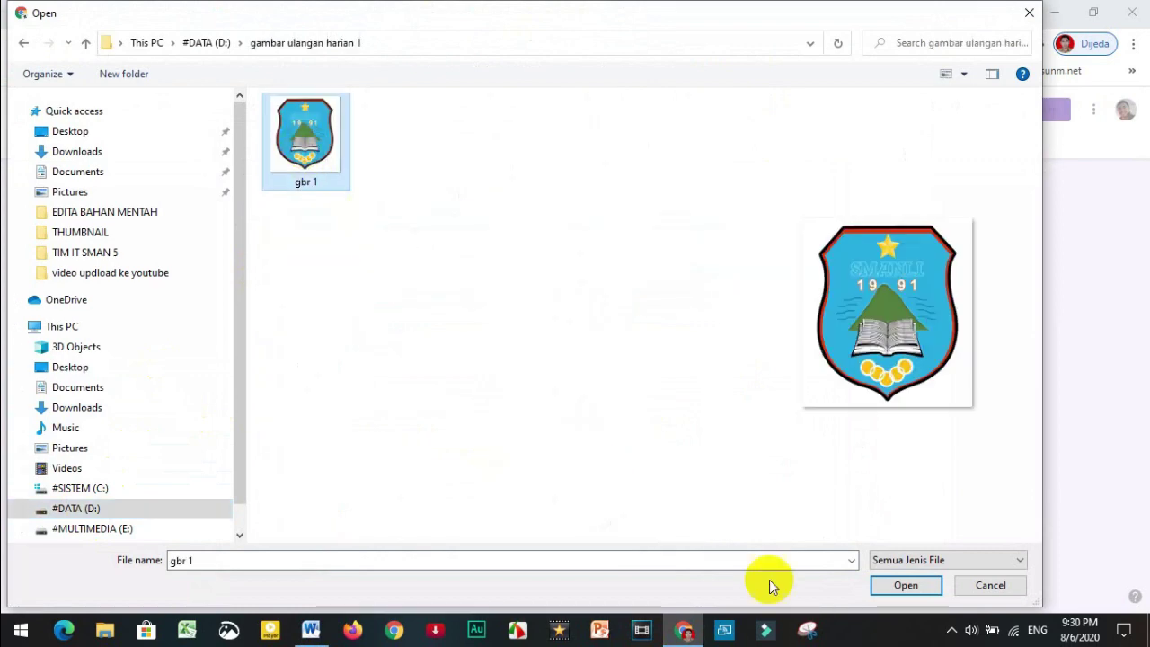
left_click(908, 586)
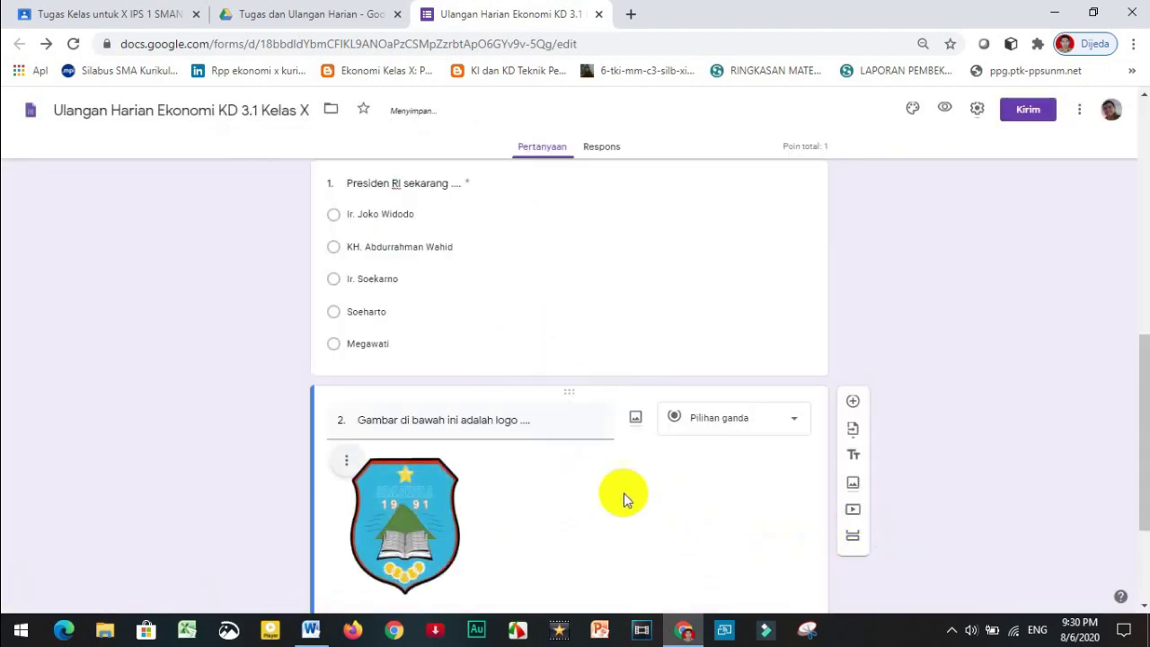
scroll(618, 493, "down", 2)
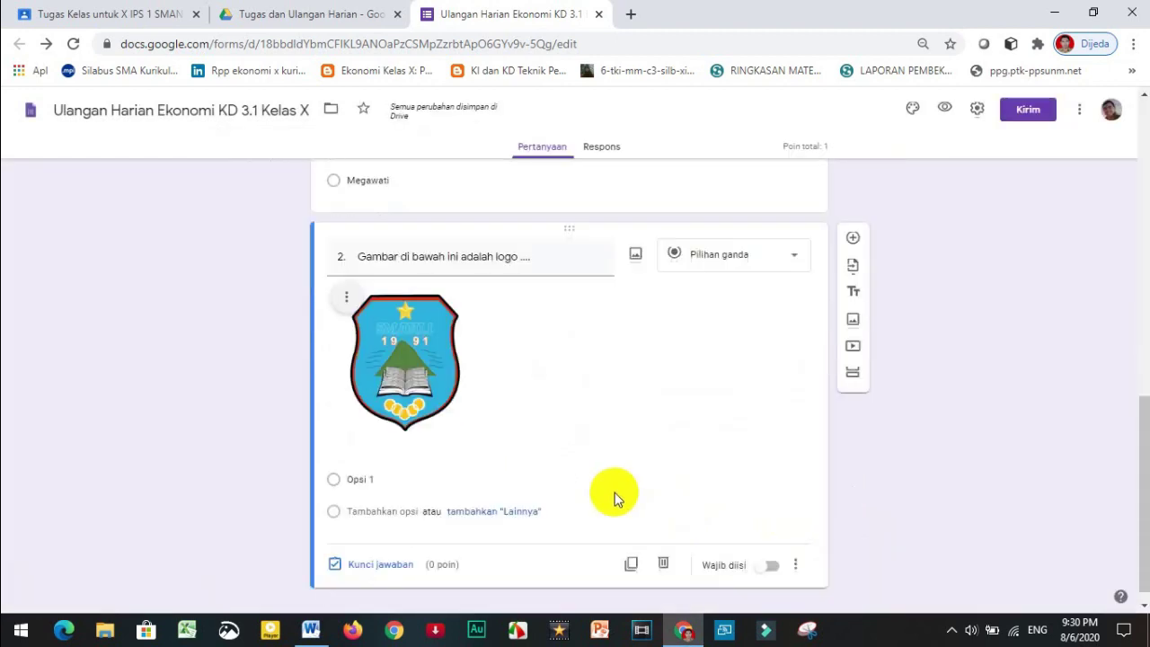
Paste the five lines SMAN 1 Ternate to SMAN 5 Ternate from Word as question 2's options
left_click(374, 463)
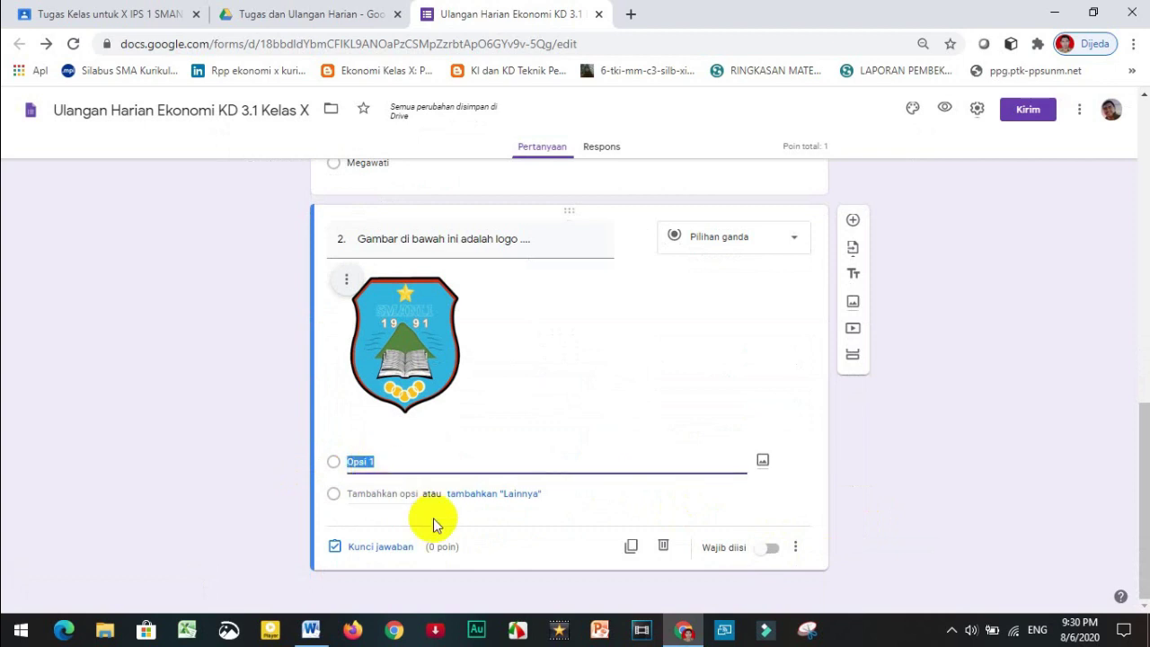
left_click(312, 632)
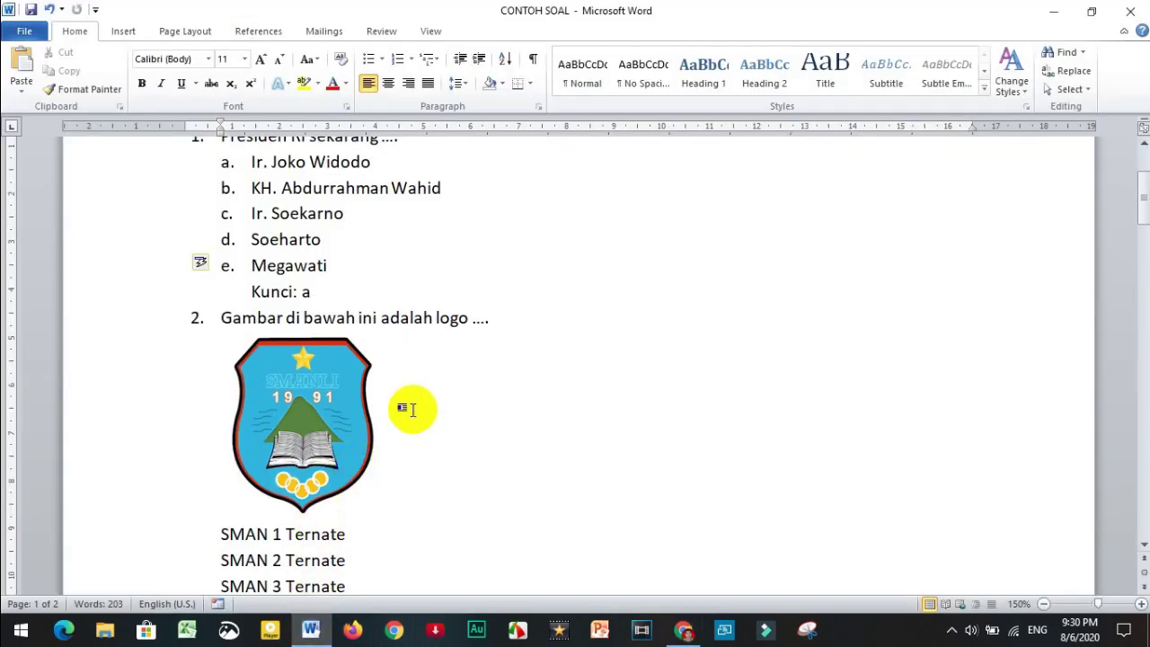
scroll(386, 431, "down", 3)
left_click_drag(221, 289, 351, 393)
key("ctrl+c")
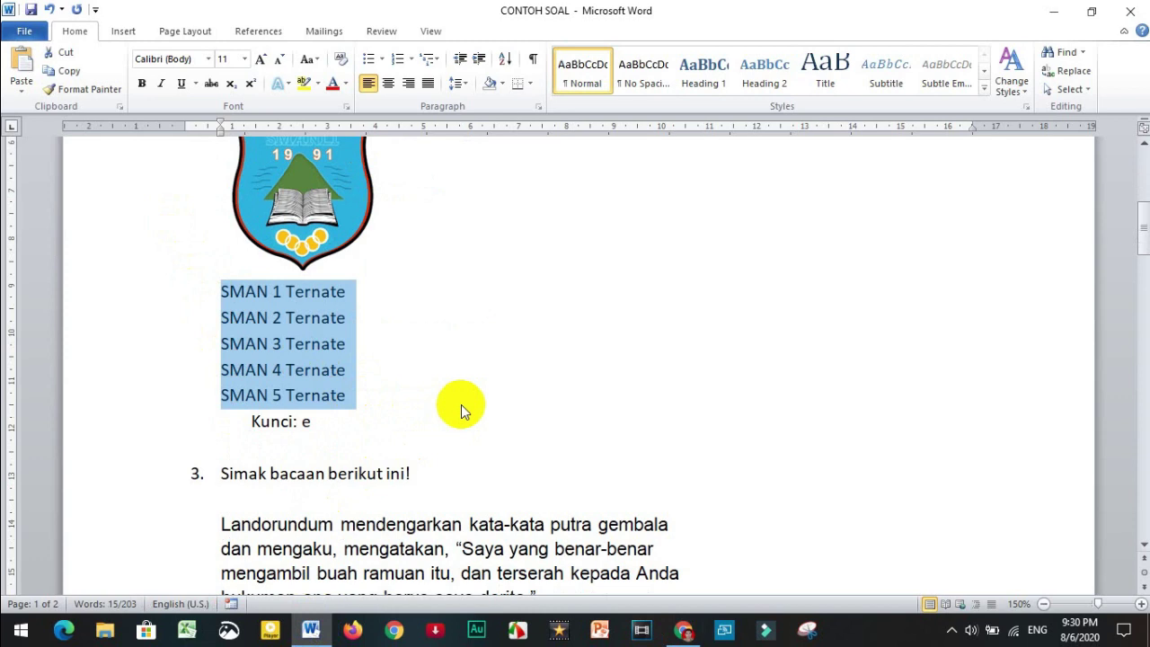
key("alt+Tab")
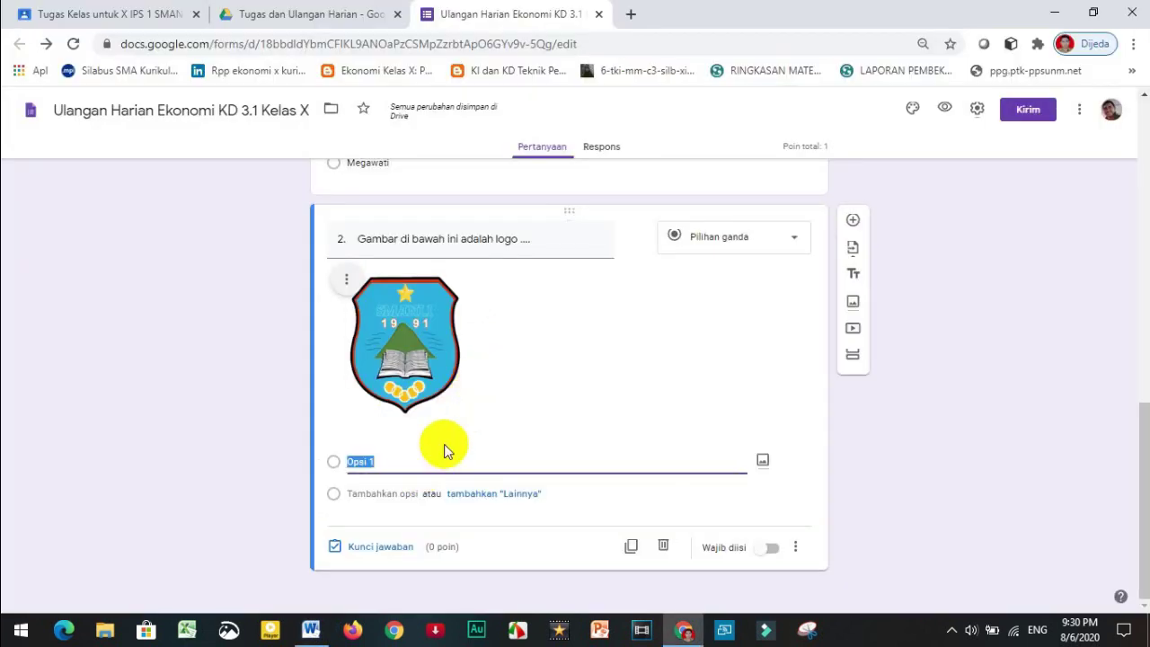
key("ctrl+v")
scroll(493, 453, "down", 2)
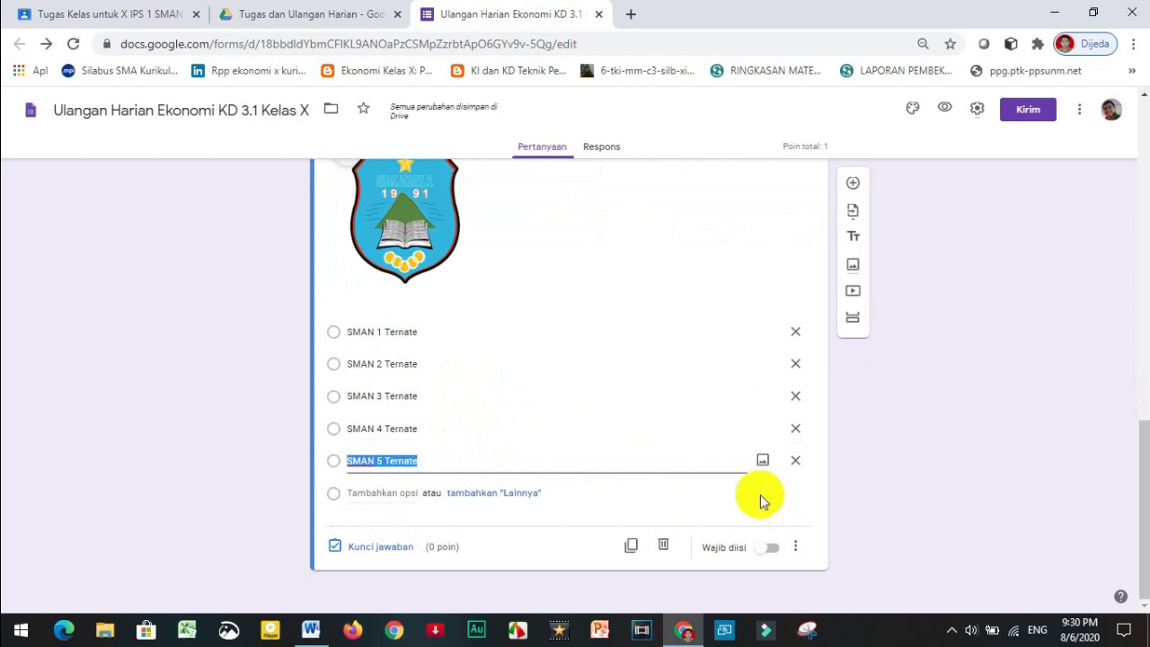
Make question 2 required and shuffle its answer option order
left_click(774, 549)
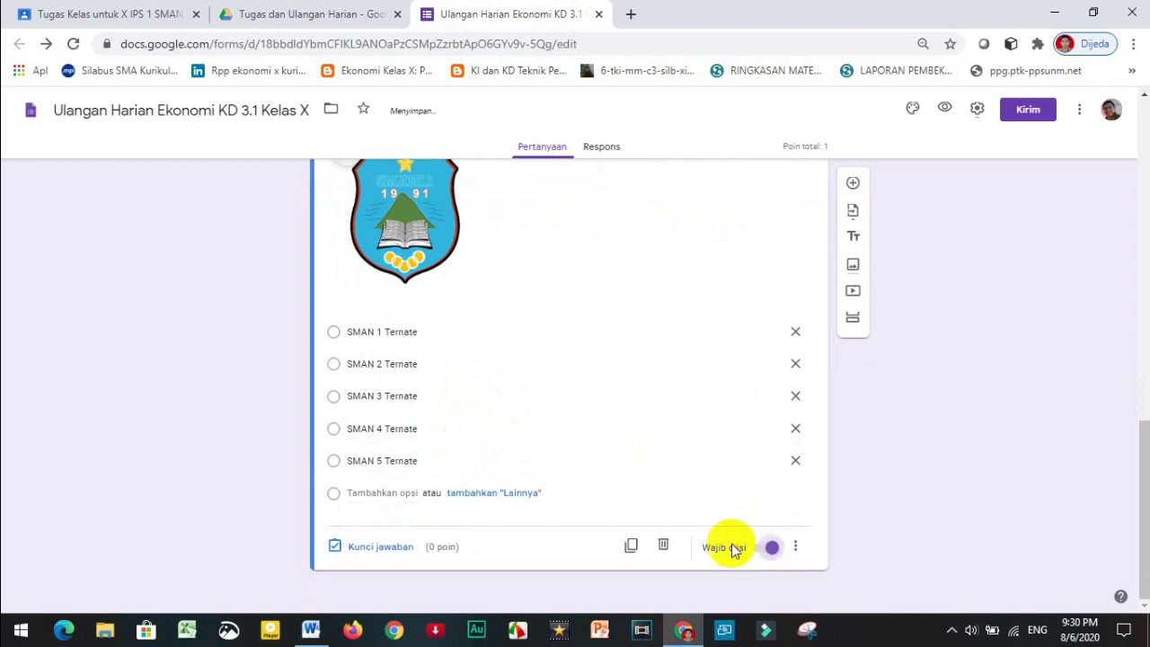
left_click(796, 547)
left_click(897, 579)
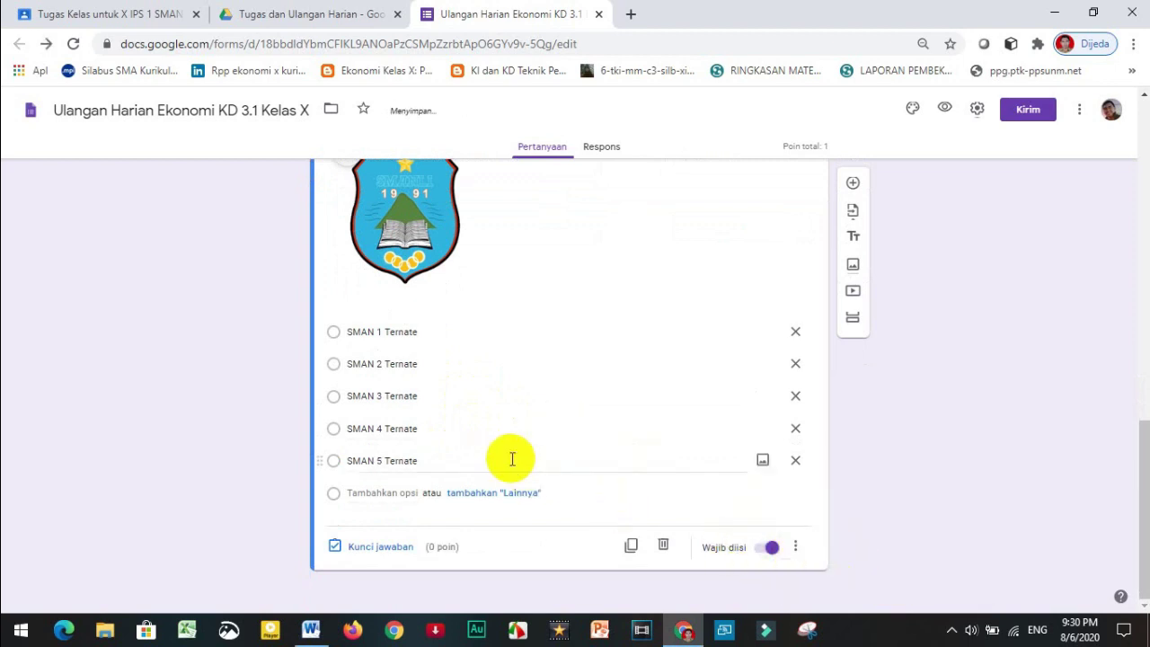
Set SMAN 5 Ternate as question 2's correct answer, then add a new question
left_click(374, 550)
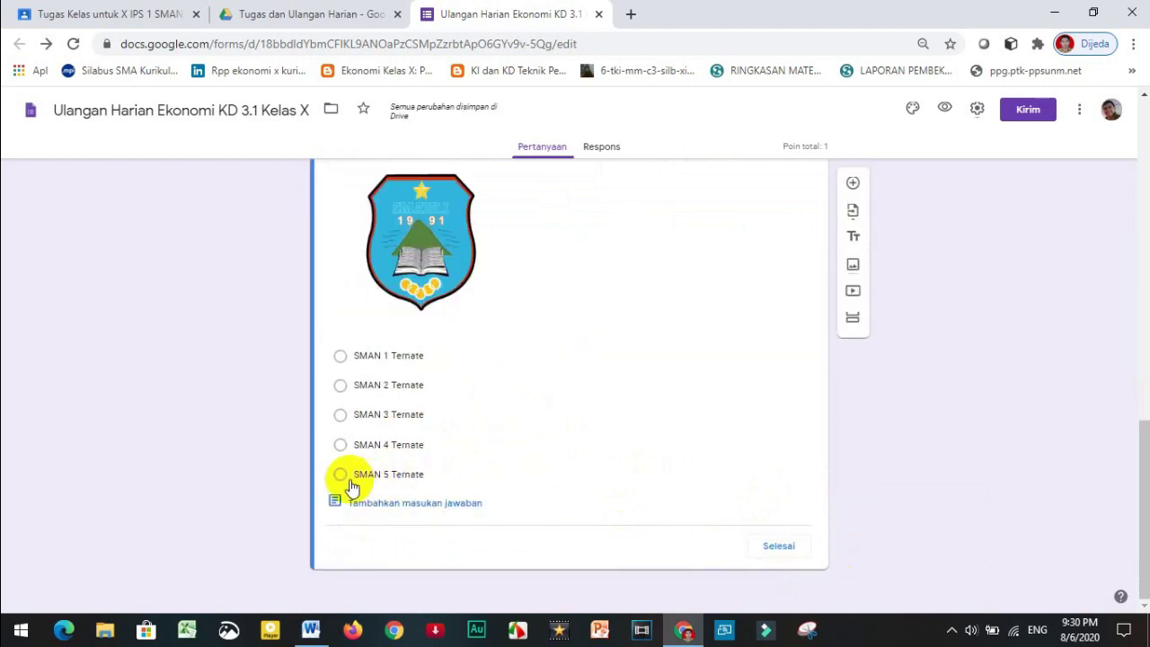
left_click(345, 481)
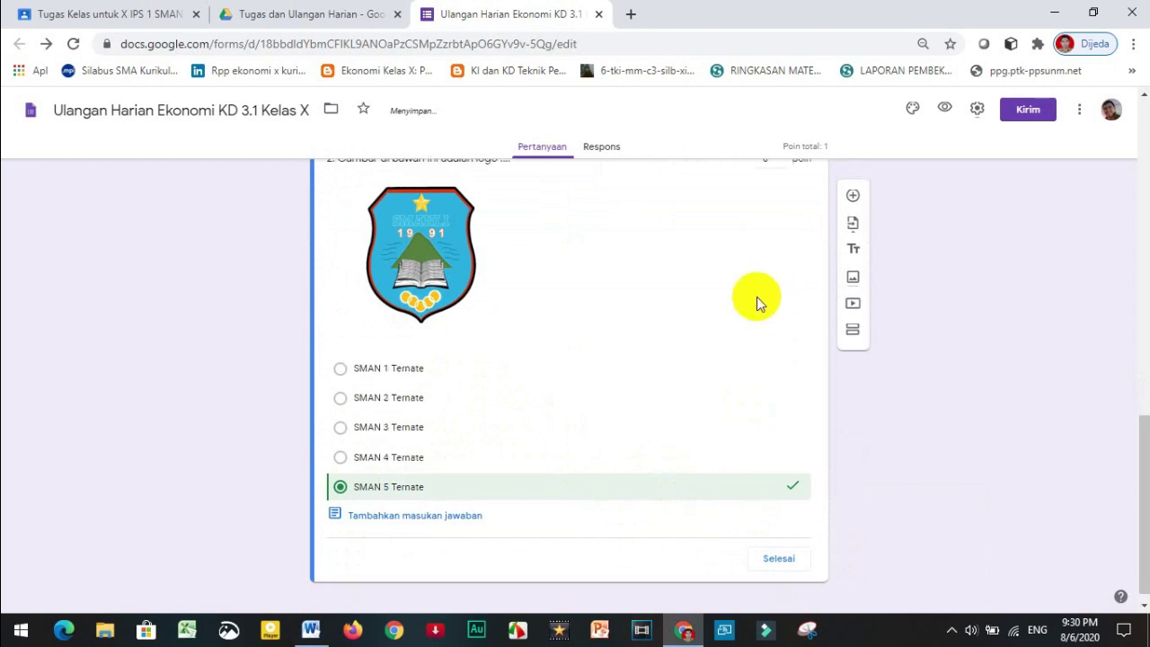
scroll(782, 359, "up", 4)
left_click(769, 483)
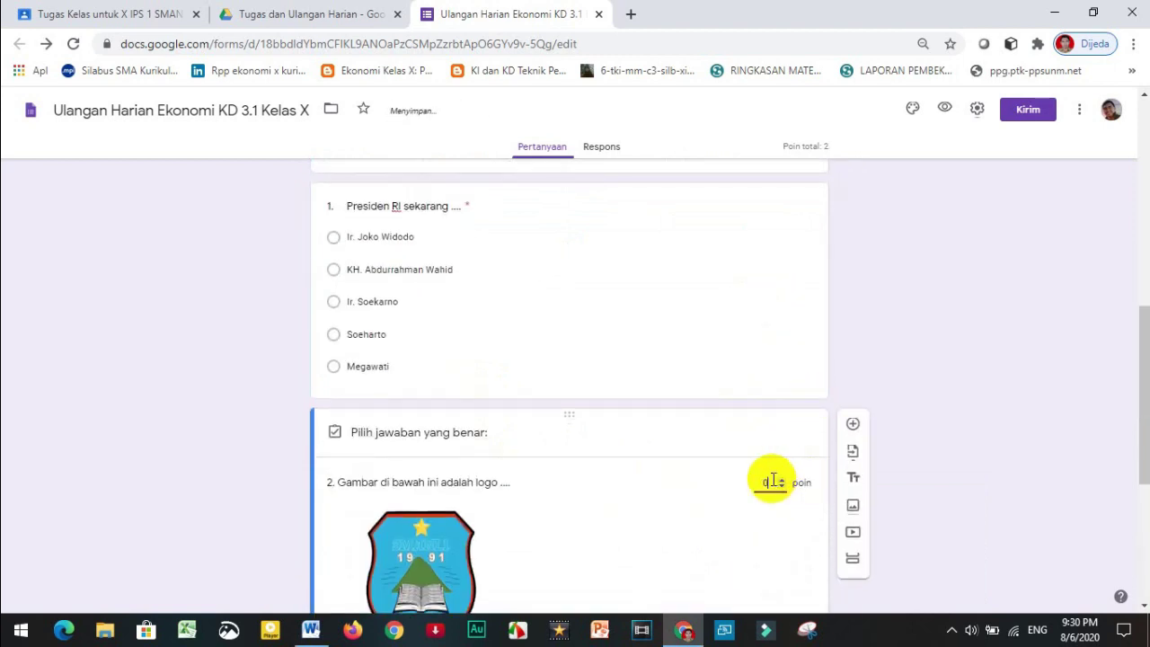
scroll(935, 485, "down", 4)
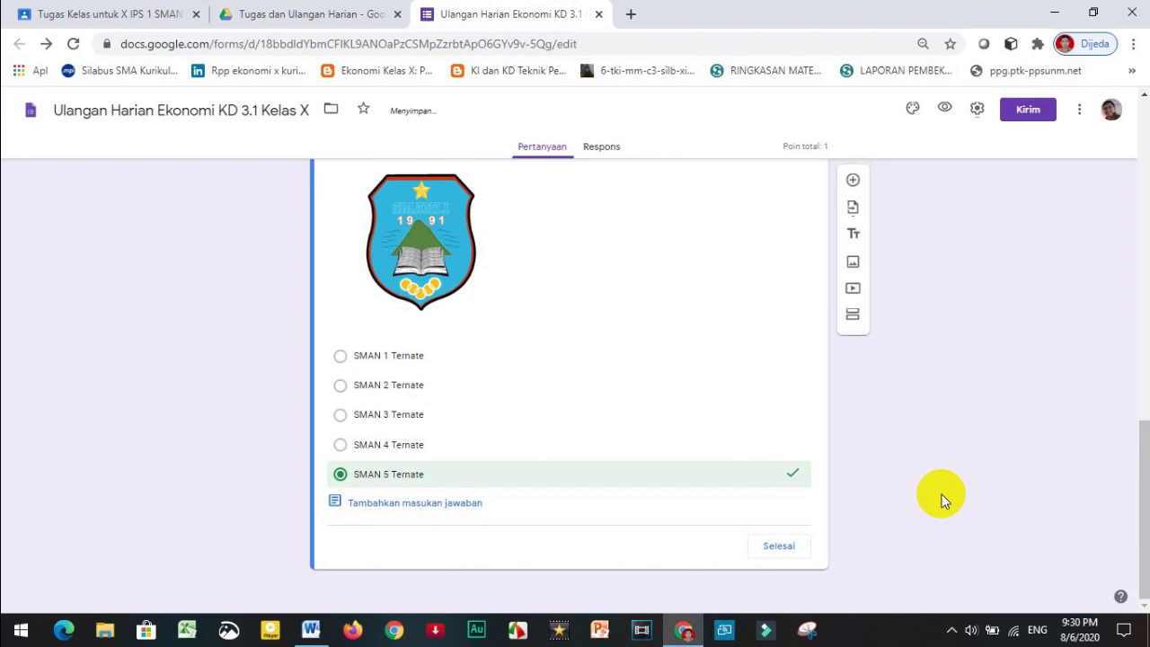
left_click(778, 546)
scroll(577, 442, "down", 2)
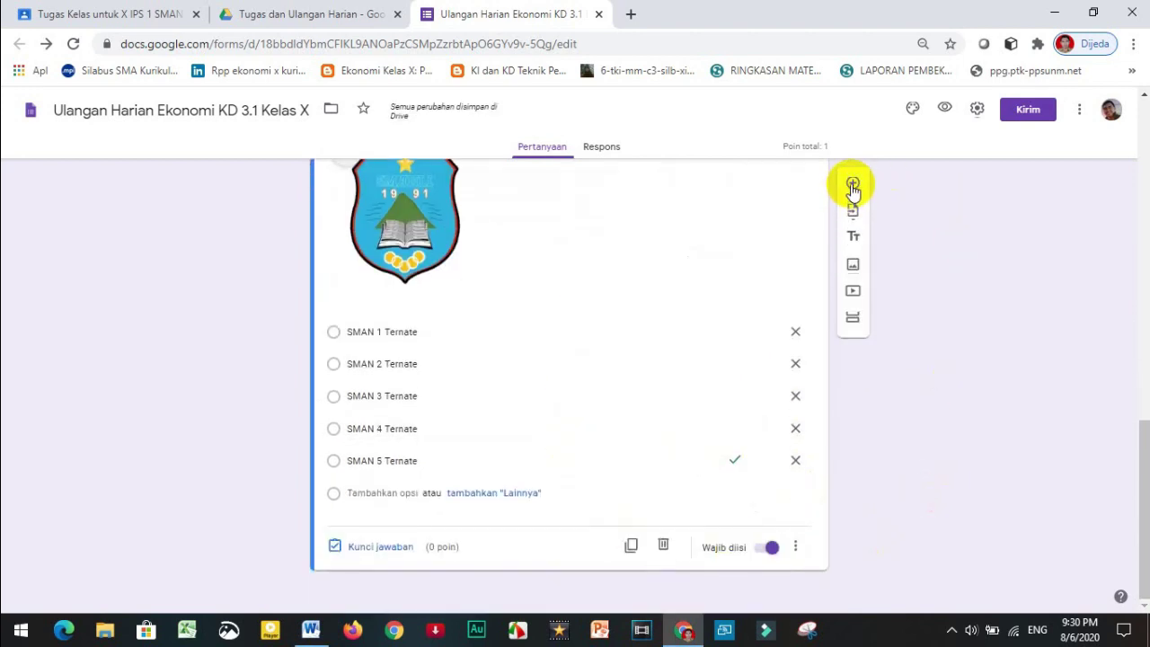
left_click(852, 185)
Snip question 3's Landorundum reading passage from the Word document
key("alt+Tab")
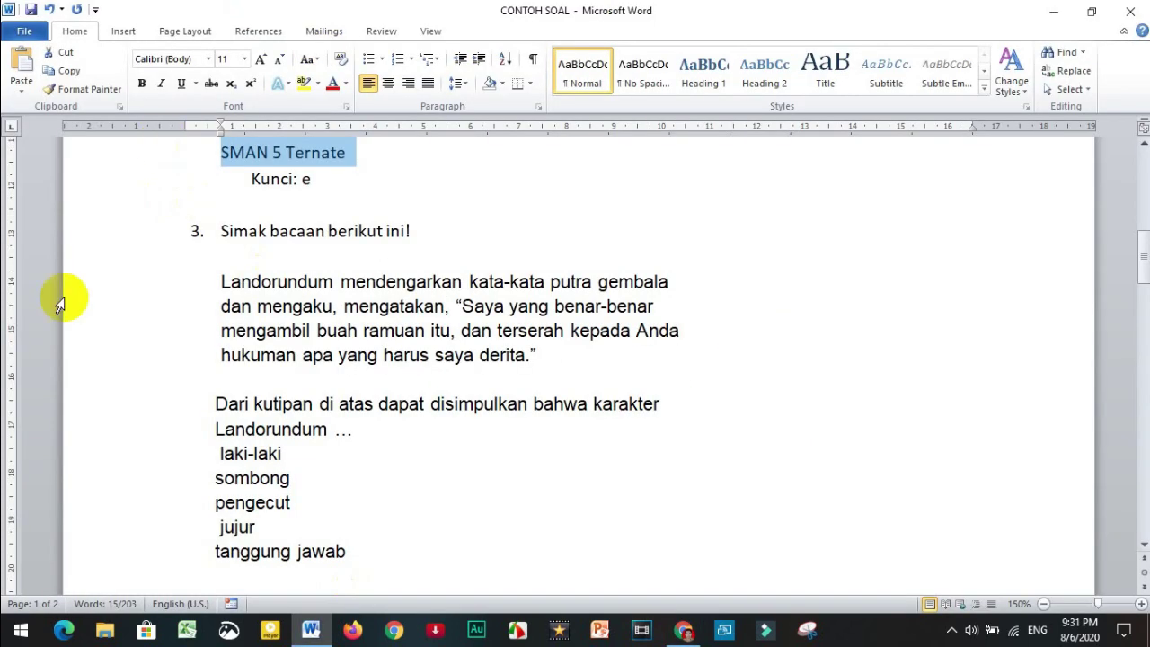
left_click_drag(669, 356, 672, 377)
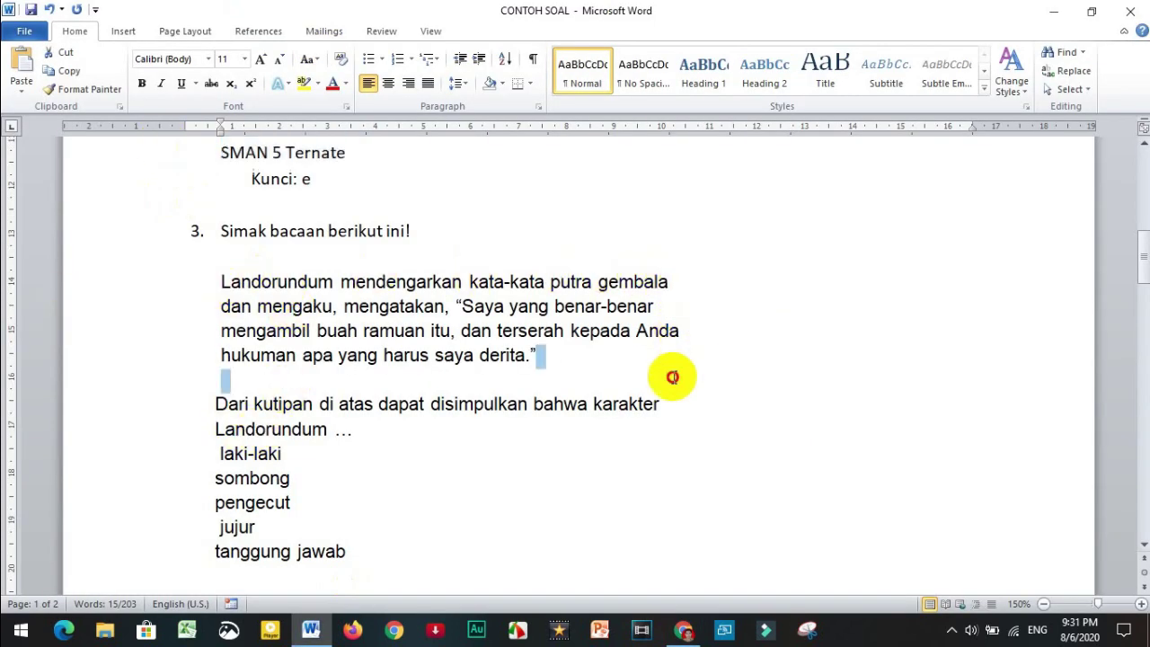
left_click(338, 357)
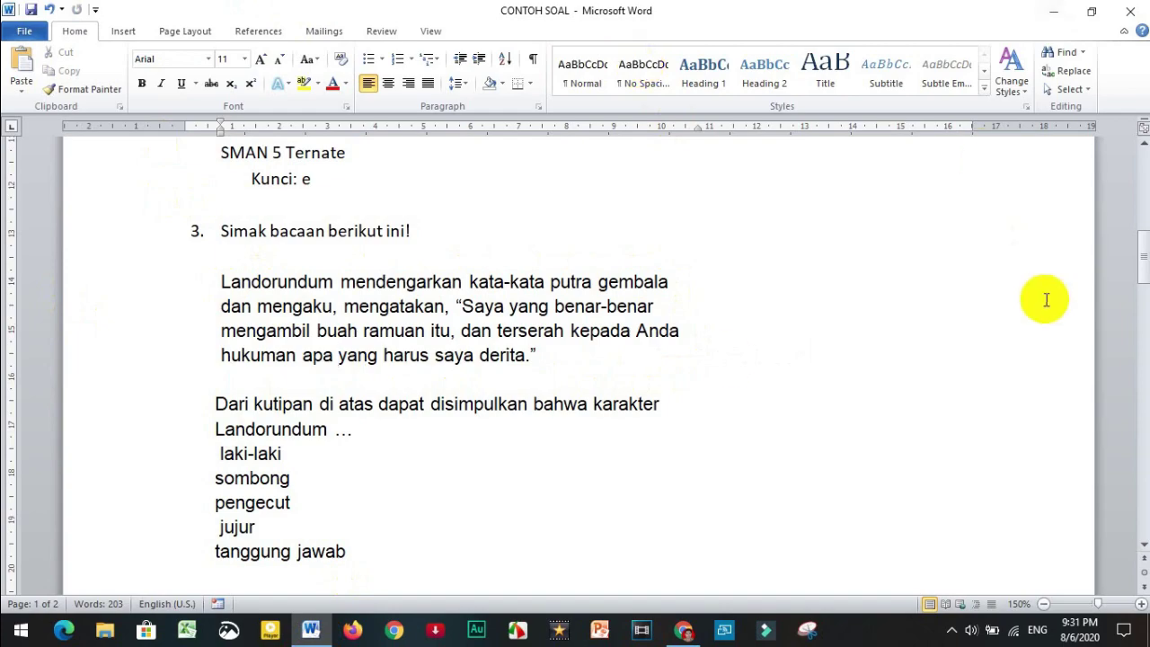
left_click(229, 629)
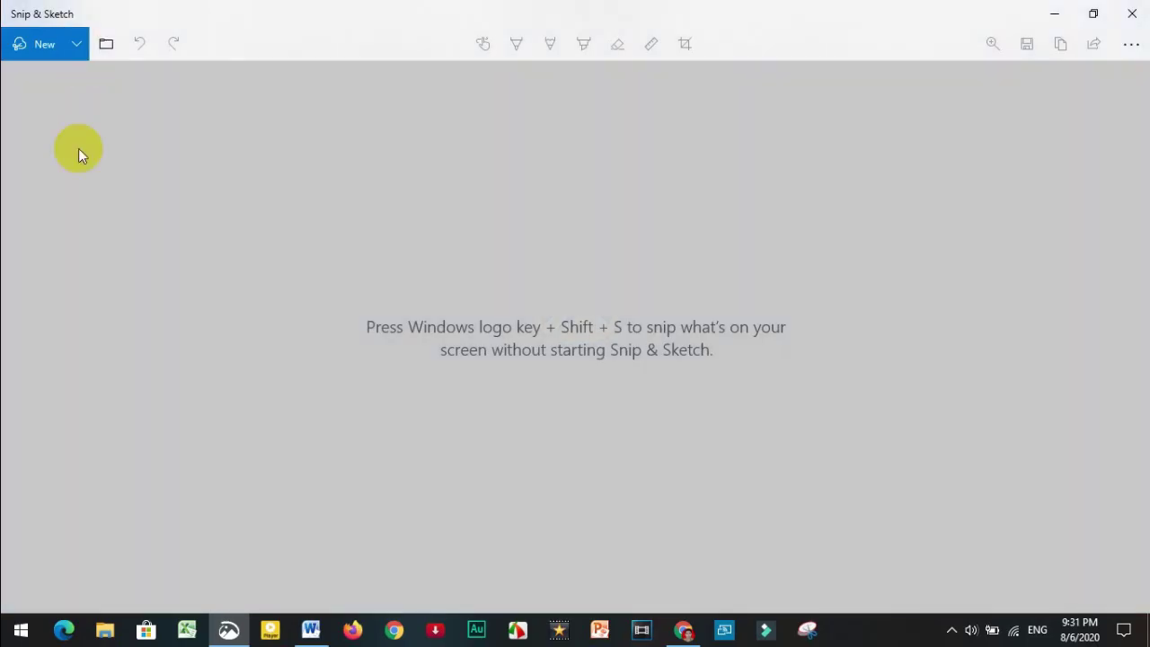
left_click(45, 45)
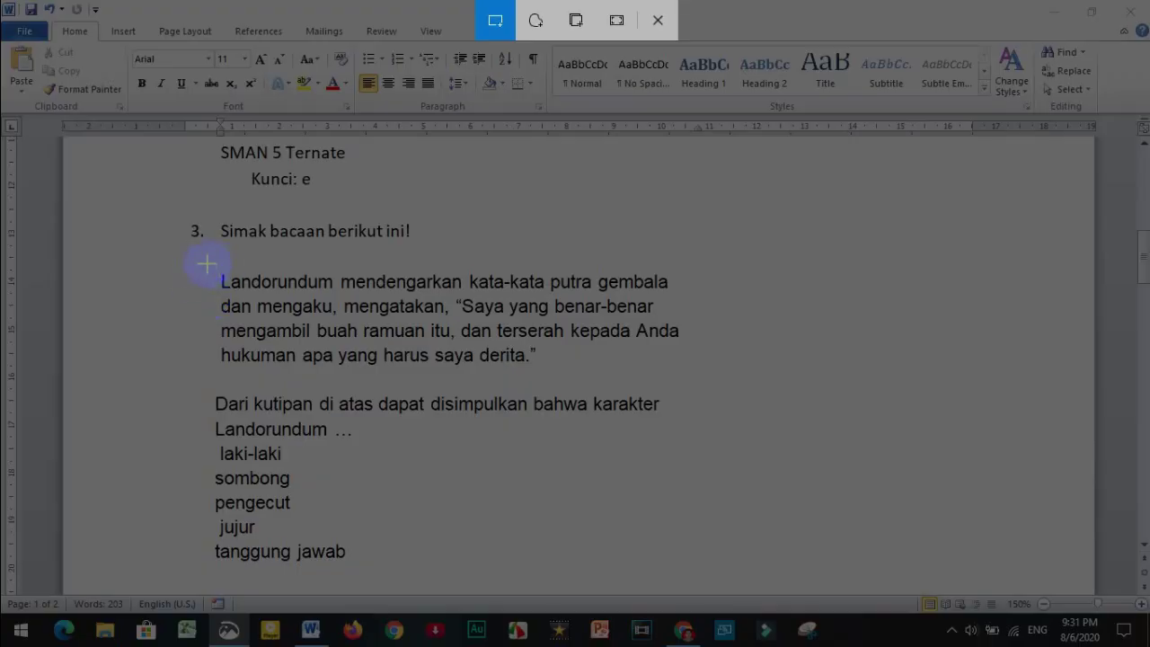
mouse_move(213, 270)
left_mouse_down()
mouse_move(254, 289)
mouse_move(695, 349)
mouse_move(707, 370)
mouse_move(687, 368)
left_mouse_up()
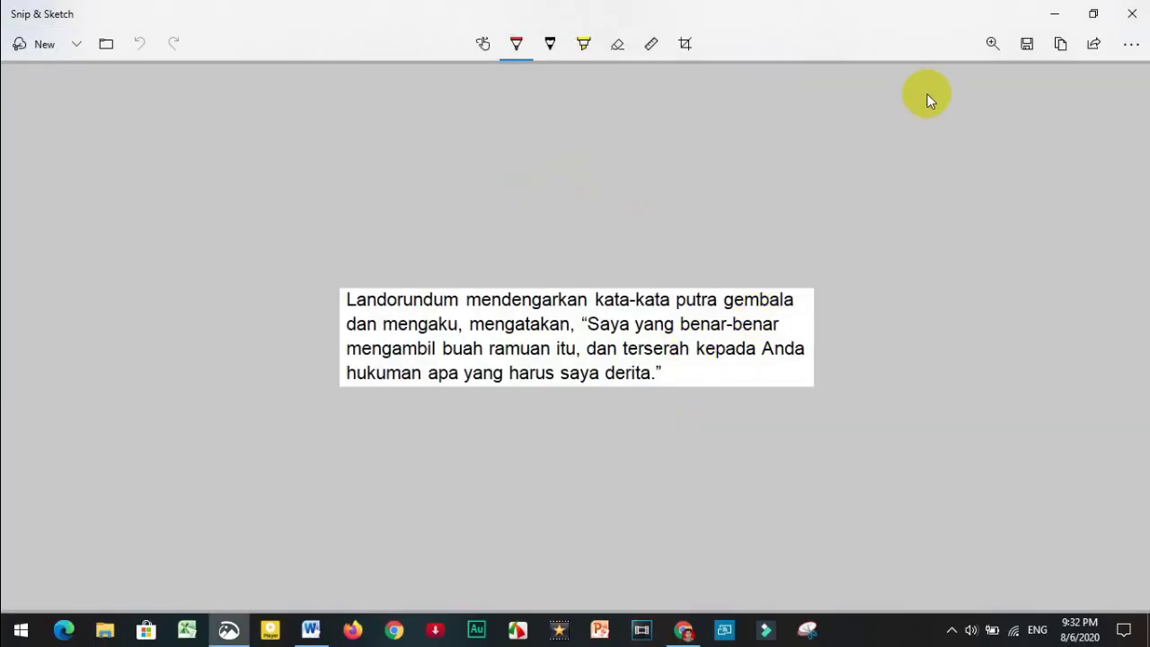
Save the passage snip as 'gbr 2' in gambar ulangan harian 1 and close Snip & Sketch
left_click(1022, 44)
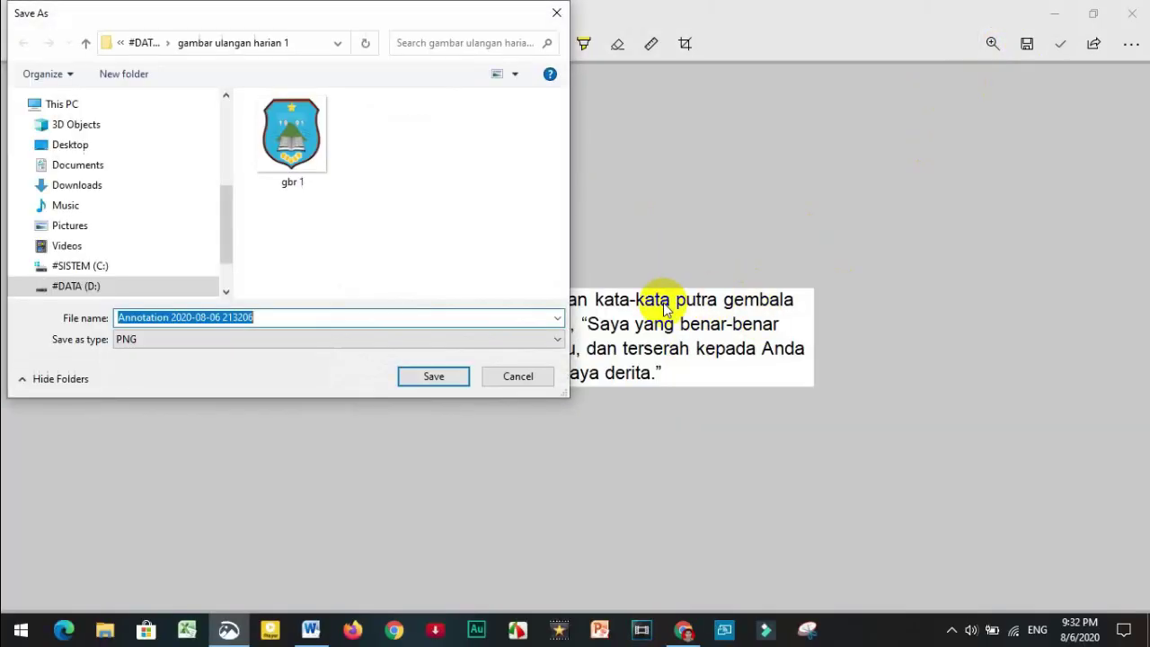
left_click(290, 135)
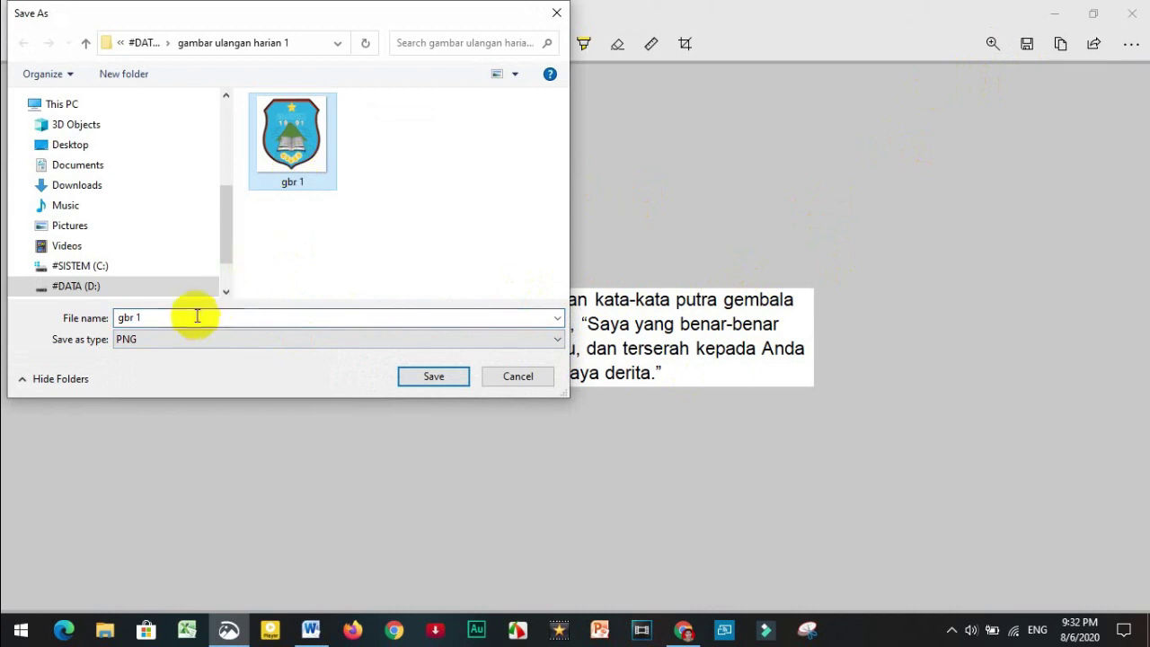
key("BackSpace")
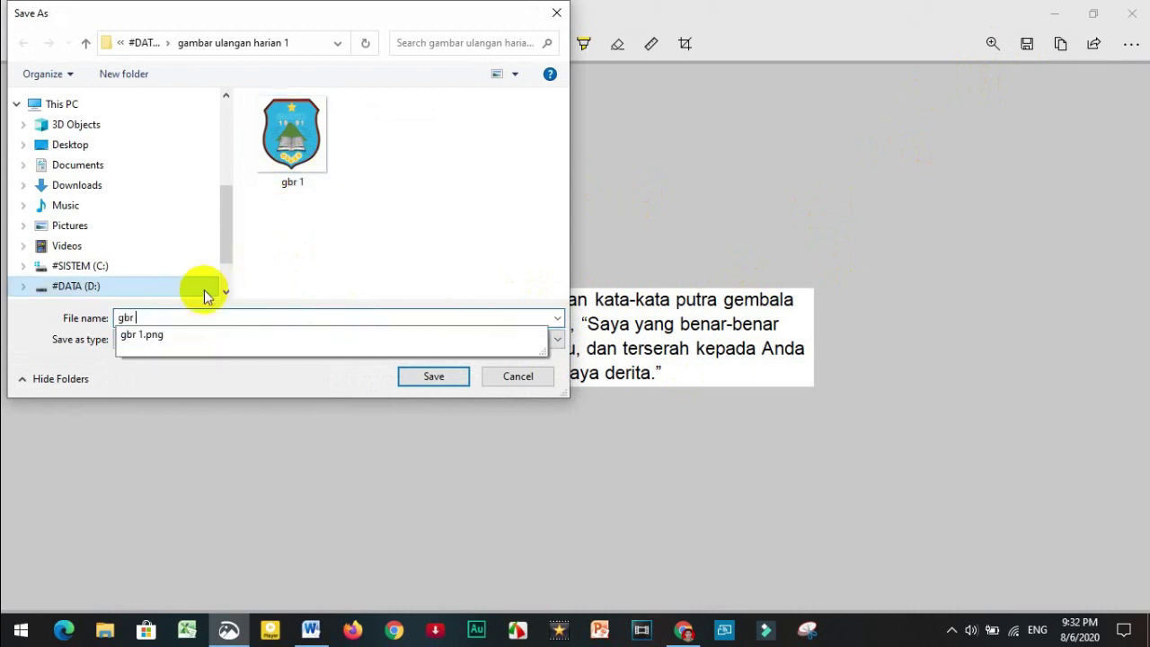
type("2")
left_click(436, 379)
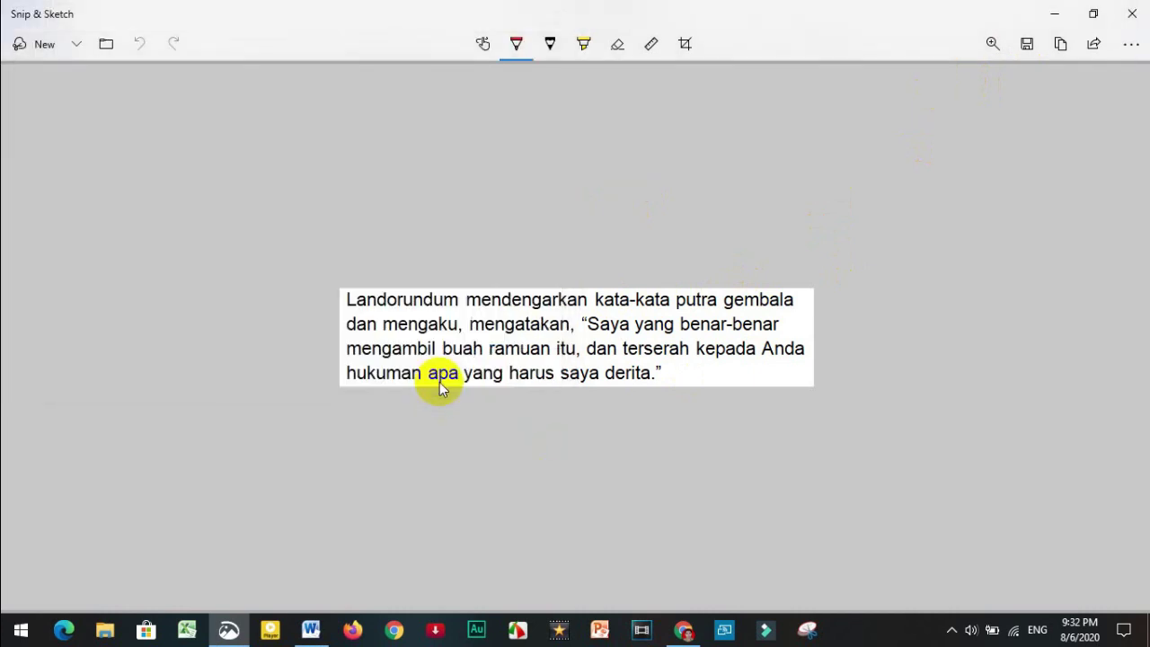
left_click(1131, 14)
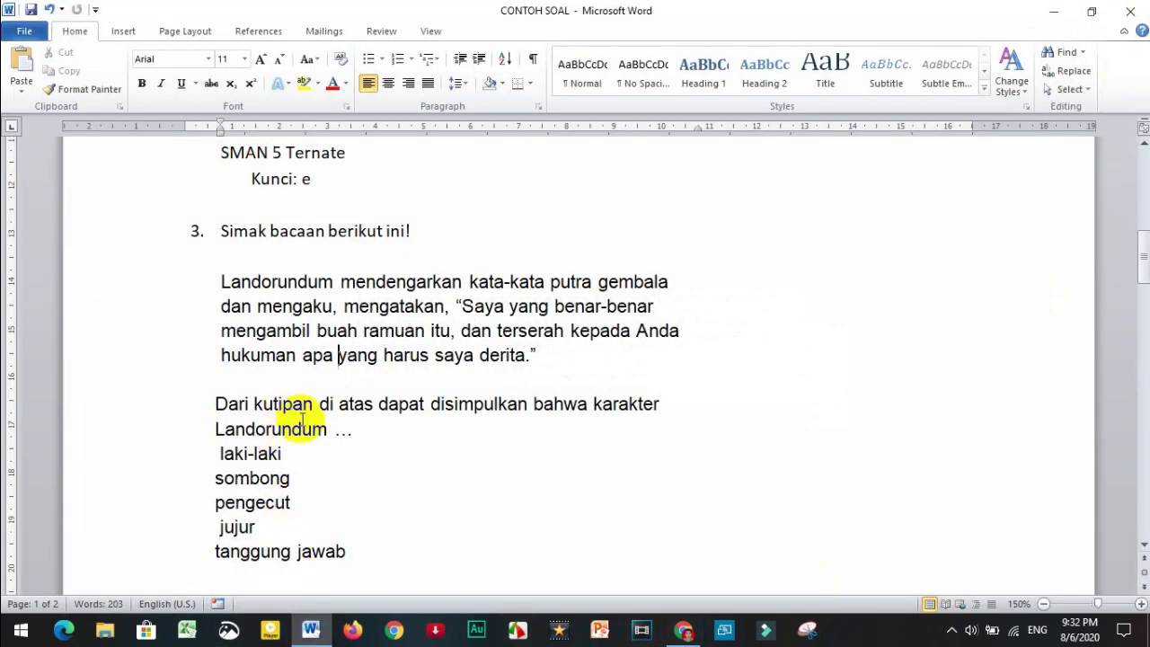
Insert the gbr 2 Landorundum passage picture as a new image item in the form
left_click(684, 632)
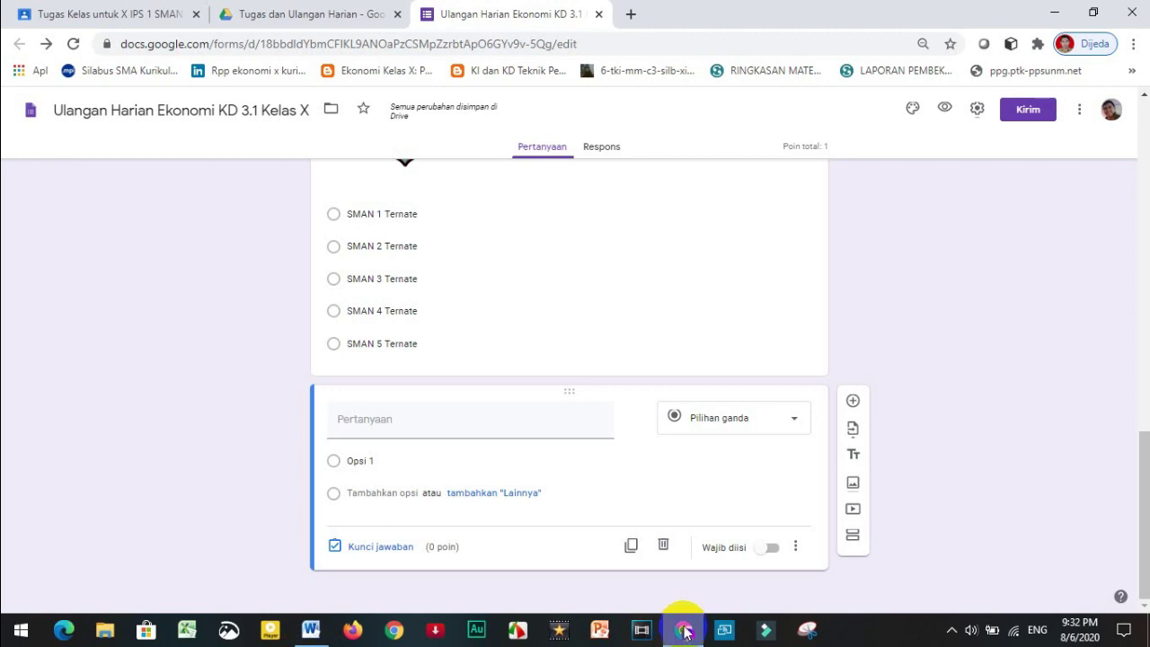
left_click(854, 486)
left_click(579, 433)
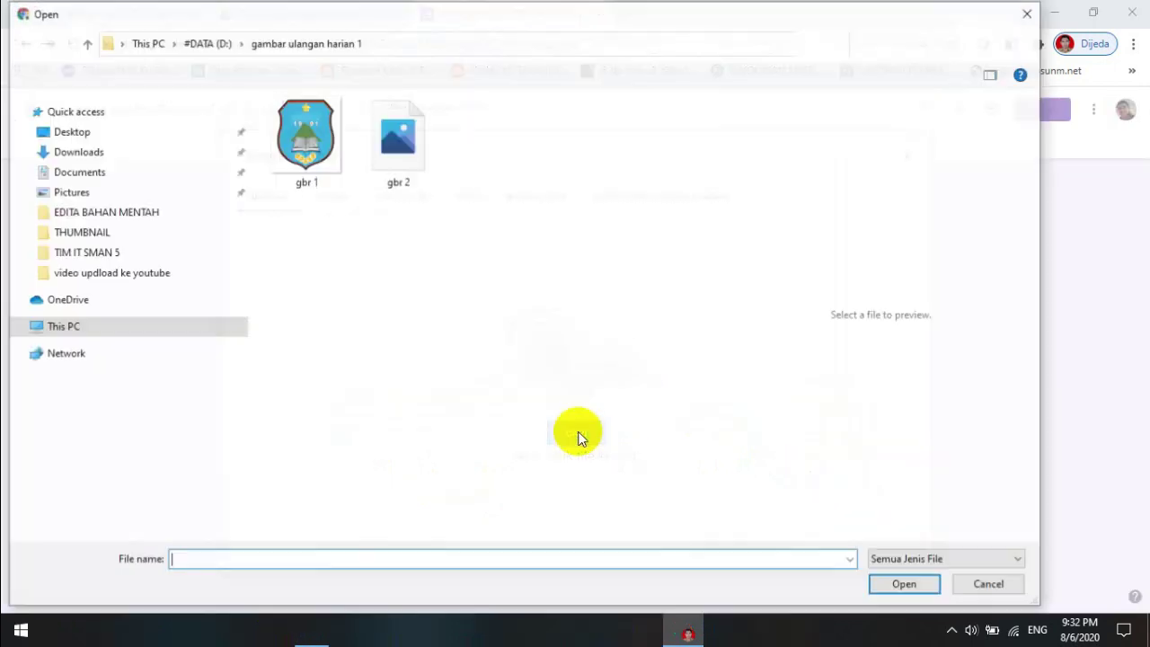
left_click(421, 168)
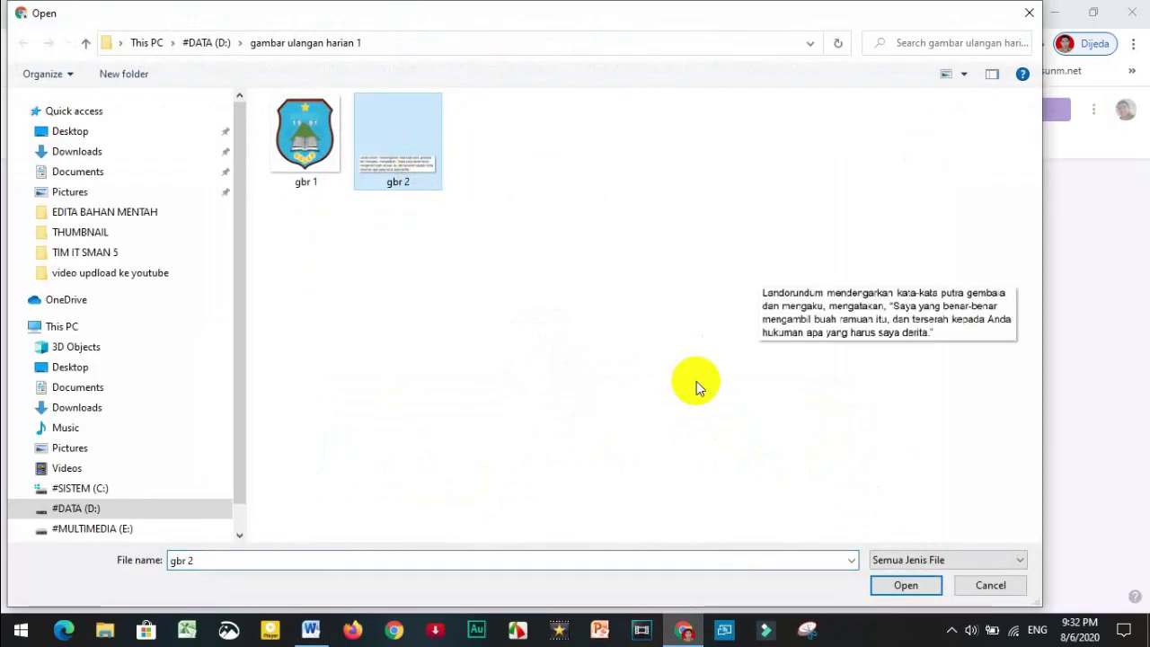
left_click(905, 584)
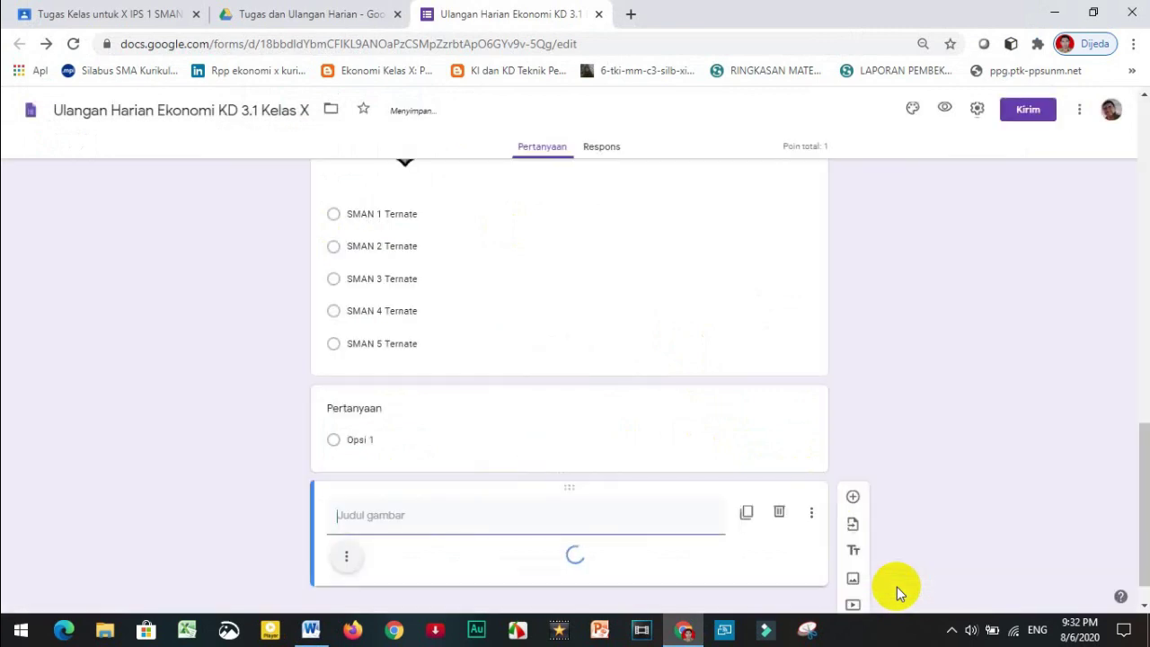
scroll(718, 513, "down", 1)
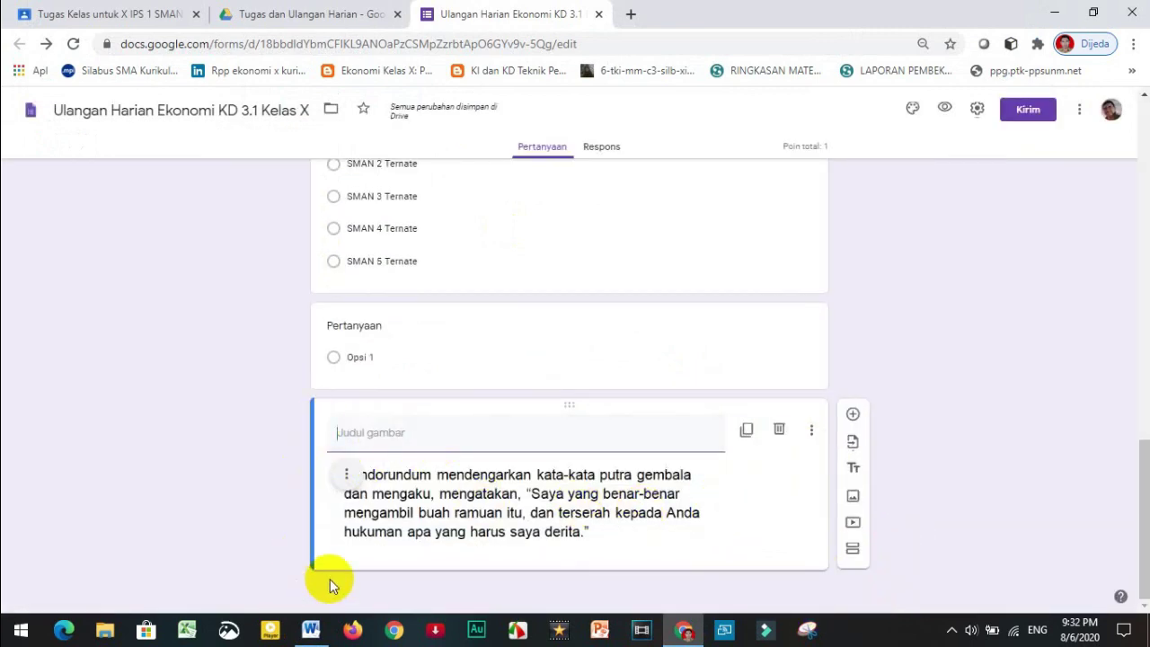
Copy the instruction 'Simak bacaan berikut ini!' from Word for the image title
left_click(310, 629)
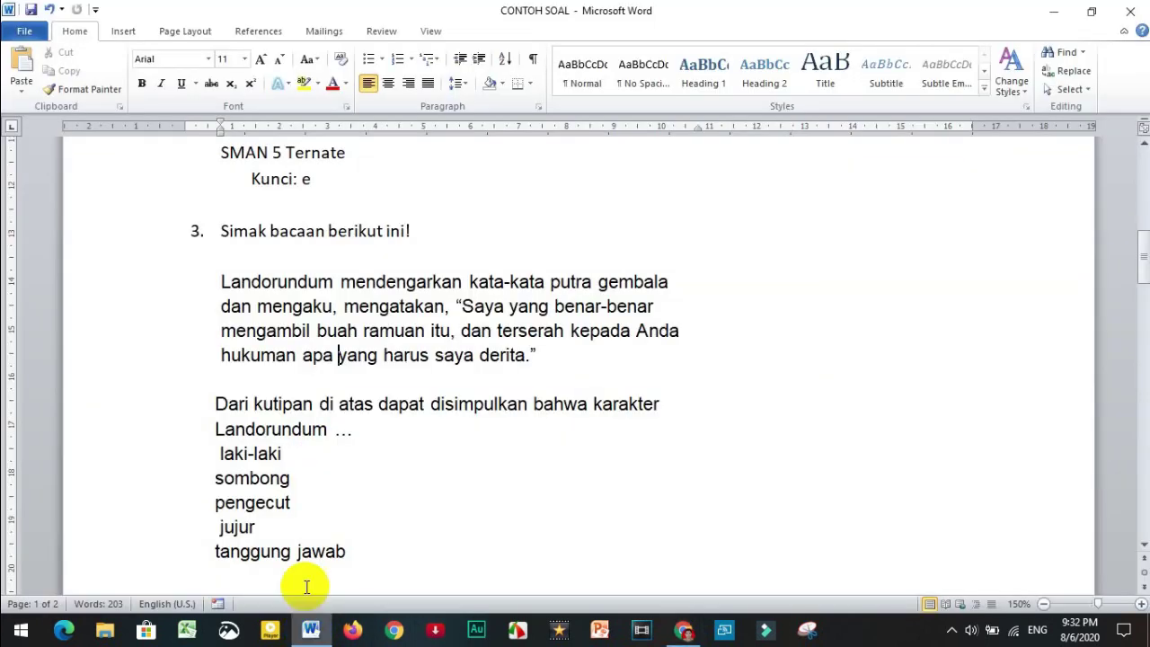
left_click_drag(229, 232, 432, 224)
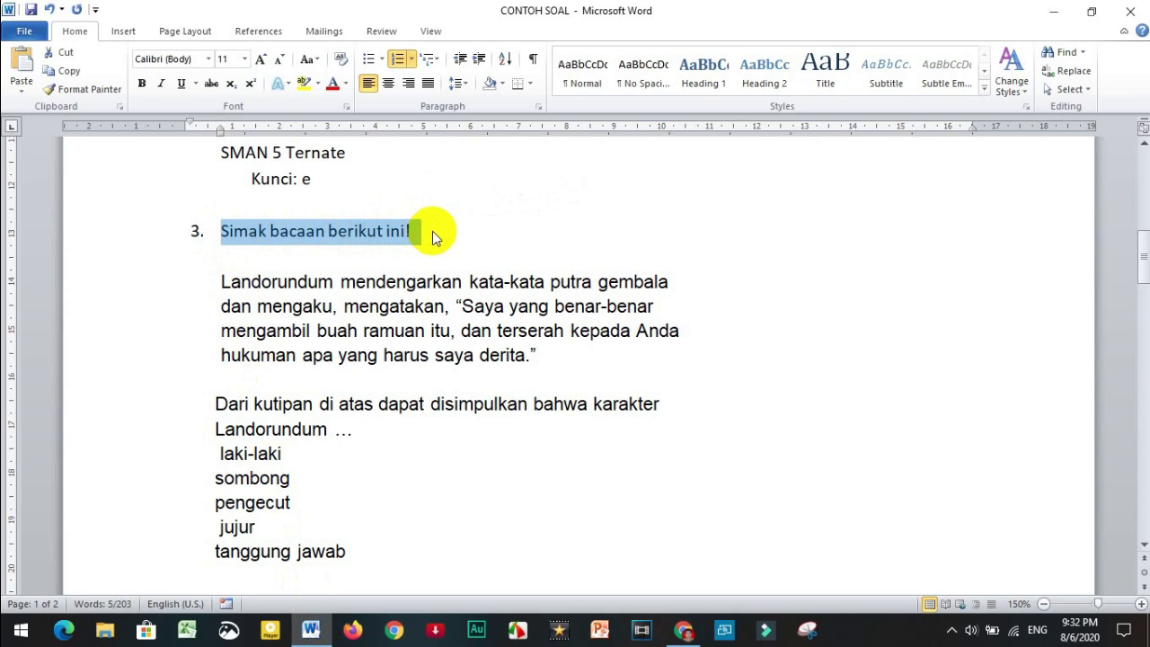
key("alt+Tab")
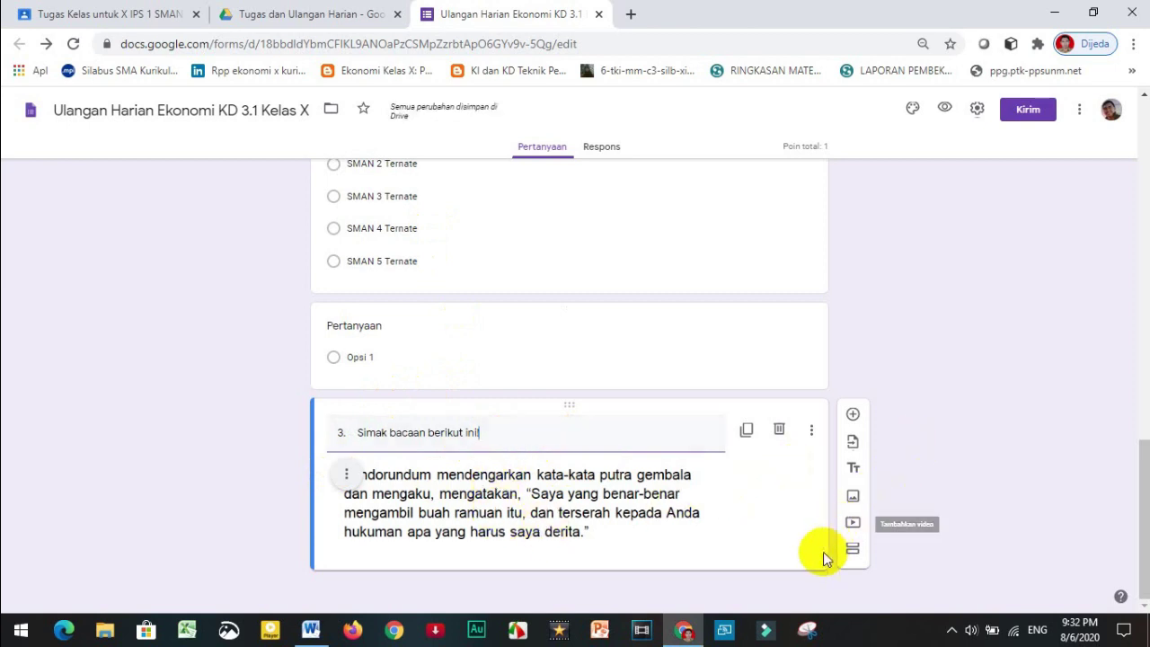
Add a new question and paste the Landorundum question sentence from Word as its text
left_click(853, 415)
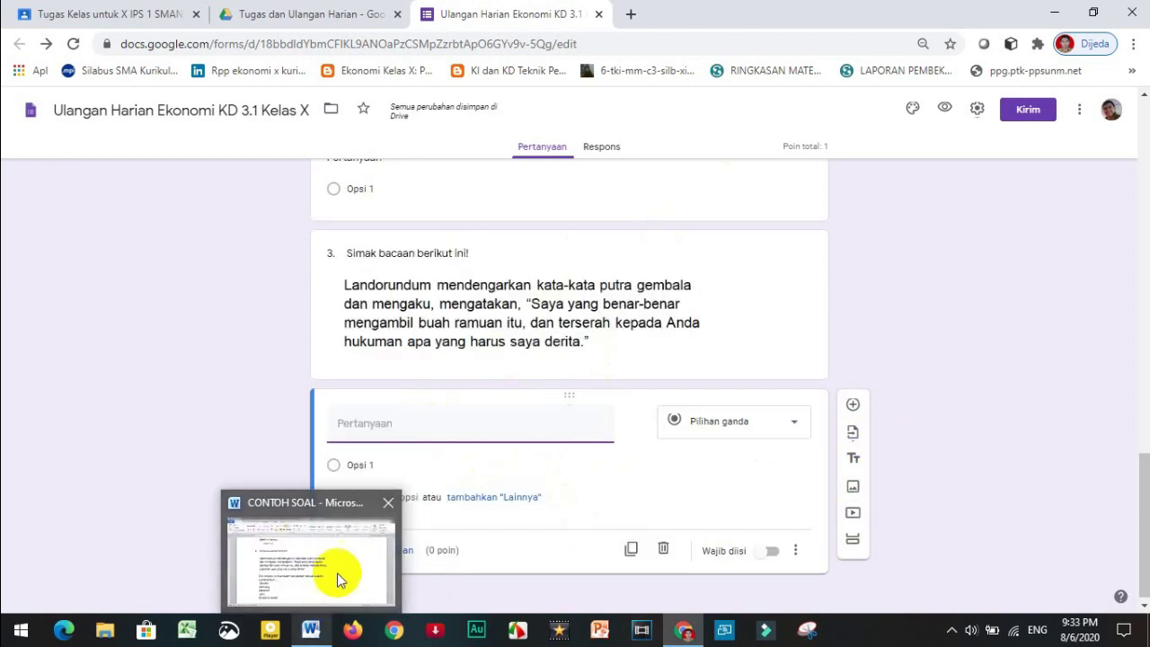
left_click(311, 629)
left_click(214, 403)
left_click_drag(214, 403, 439, 430)
key("ctrl+c")
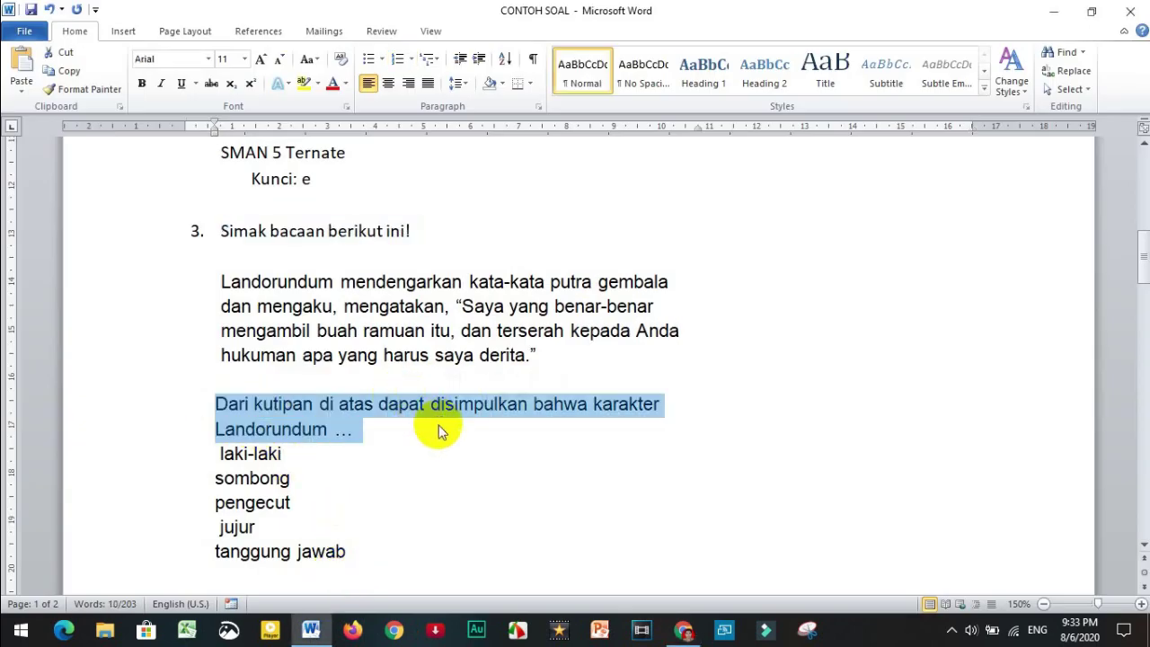
key("alt+Tab")
key("ctrl+v")
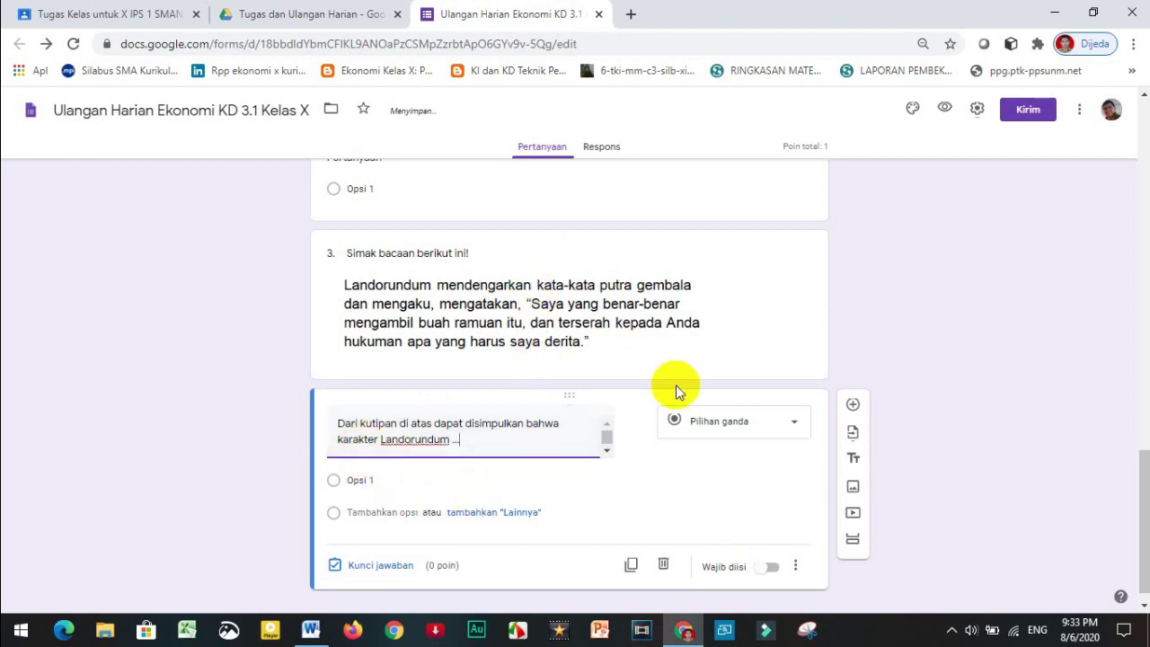
Delete the empty leftover question above
scroll(480, 405, "up", 2)
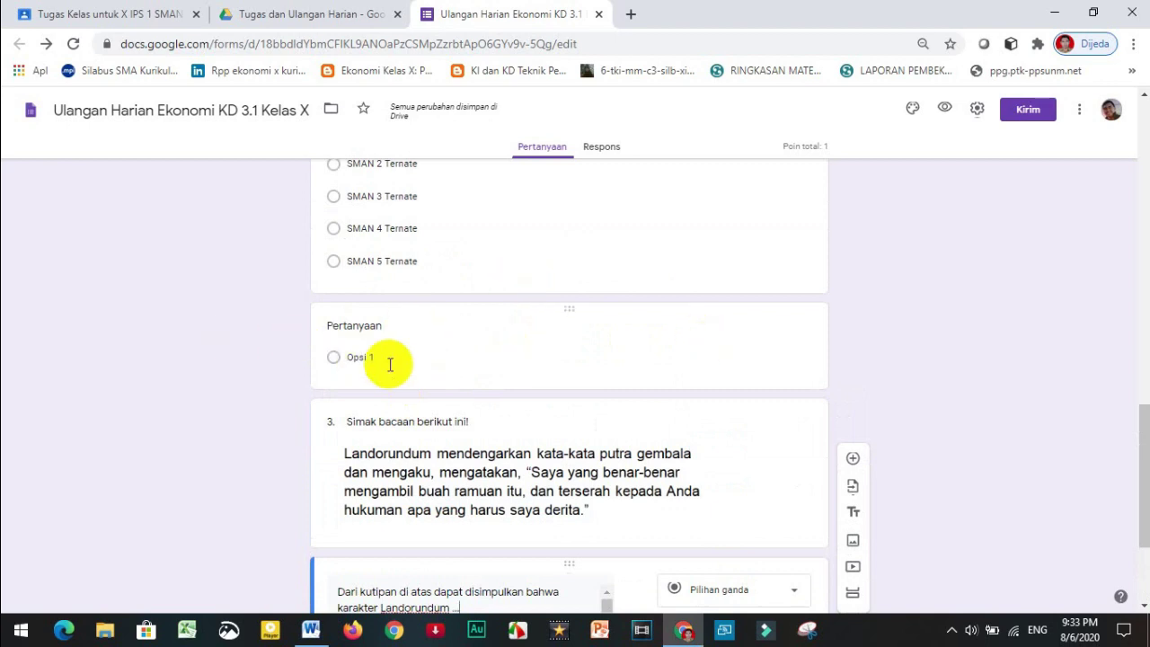
left_click(570, 310)
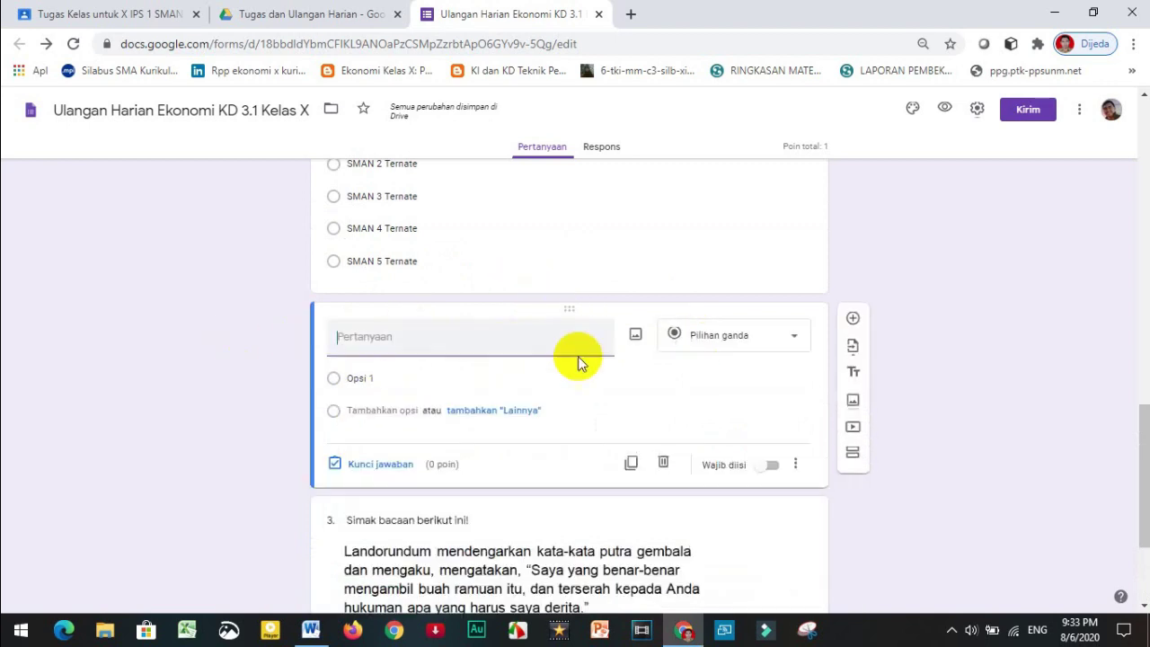
left_click(665, 461)
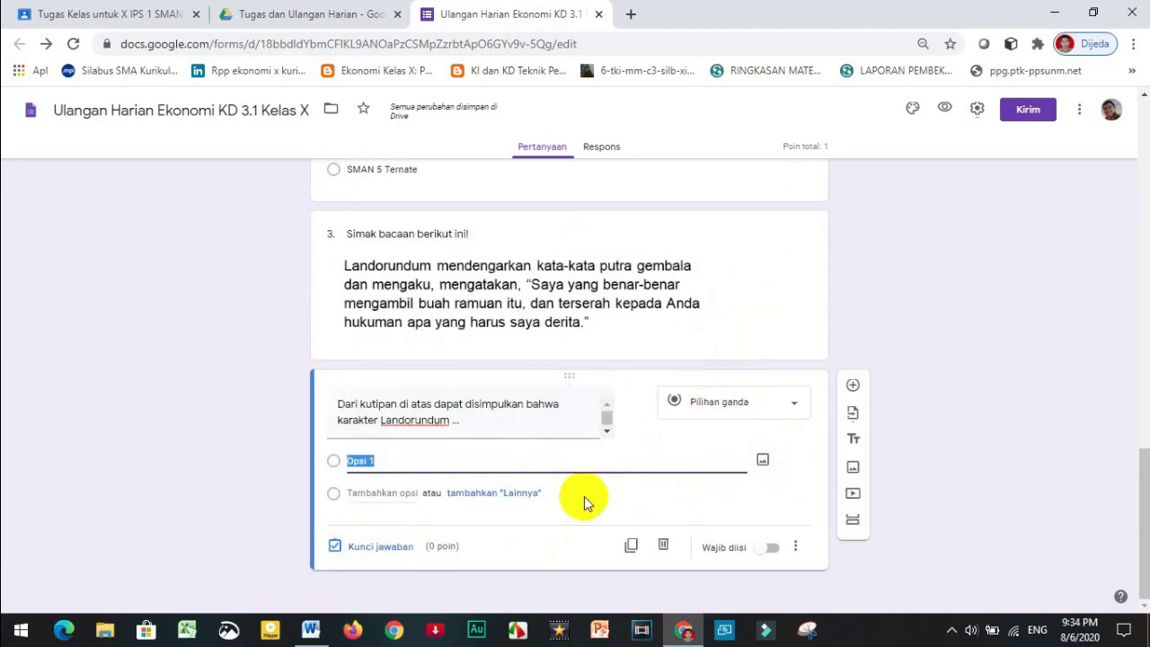
Paste the five answer choices from Word as the question's options
key("alt+Tab")
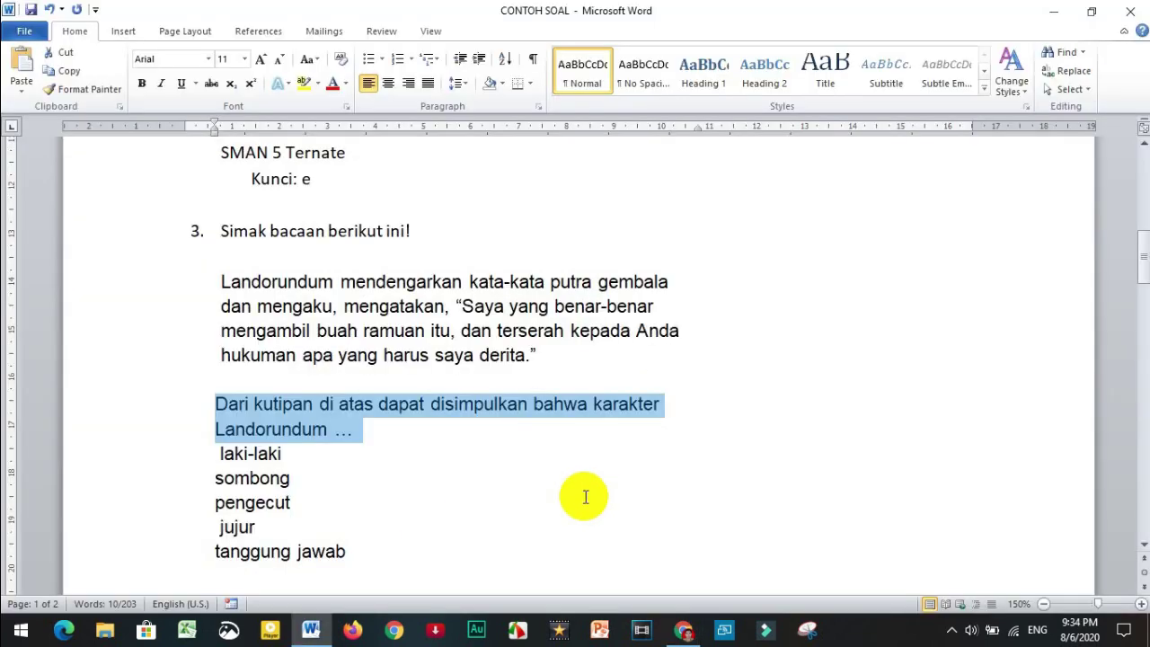
left_click(216, 456)
left_click_drag(216, 457, 375, 542)
key("ctrl+c")
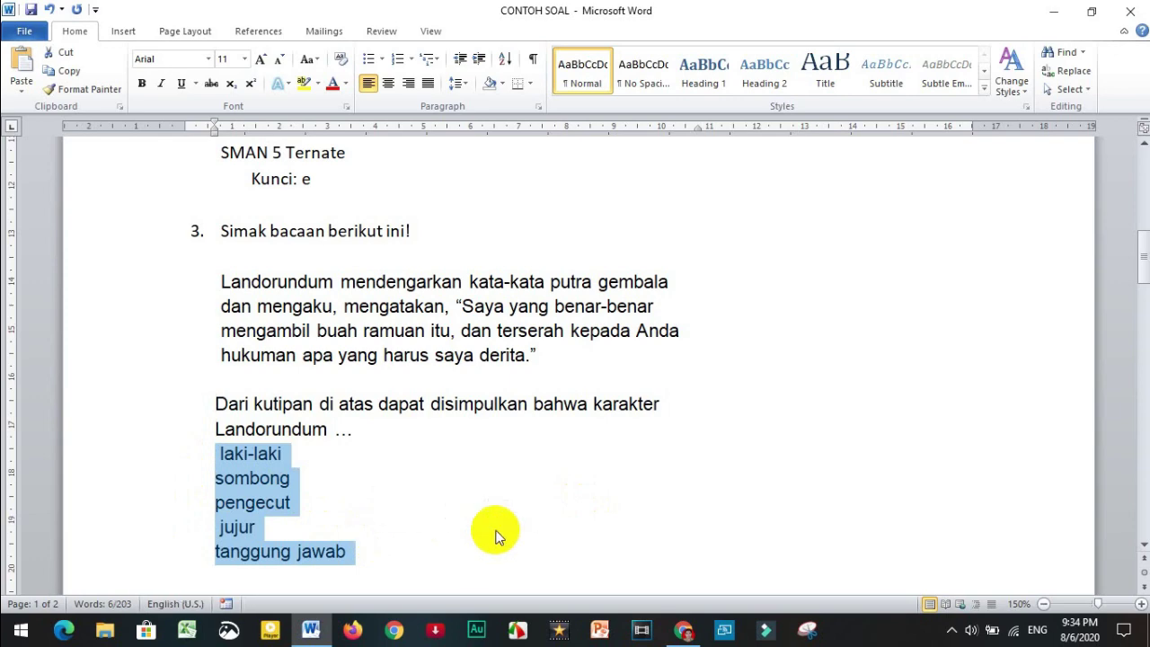
key("alt+Tab")
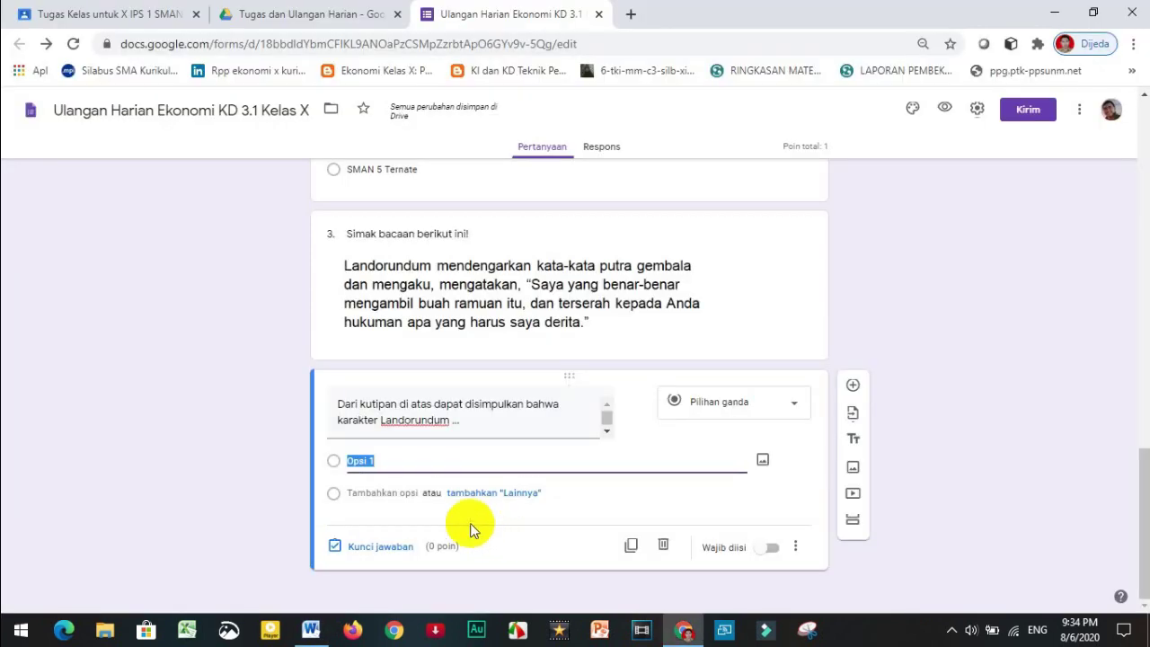
key("ctrl+v")
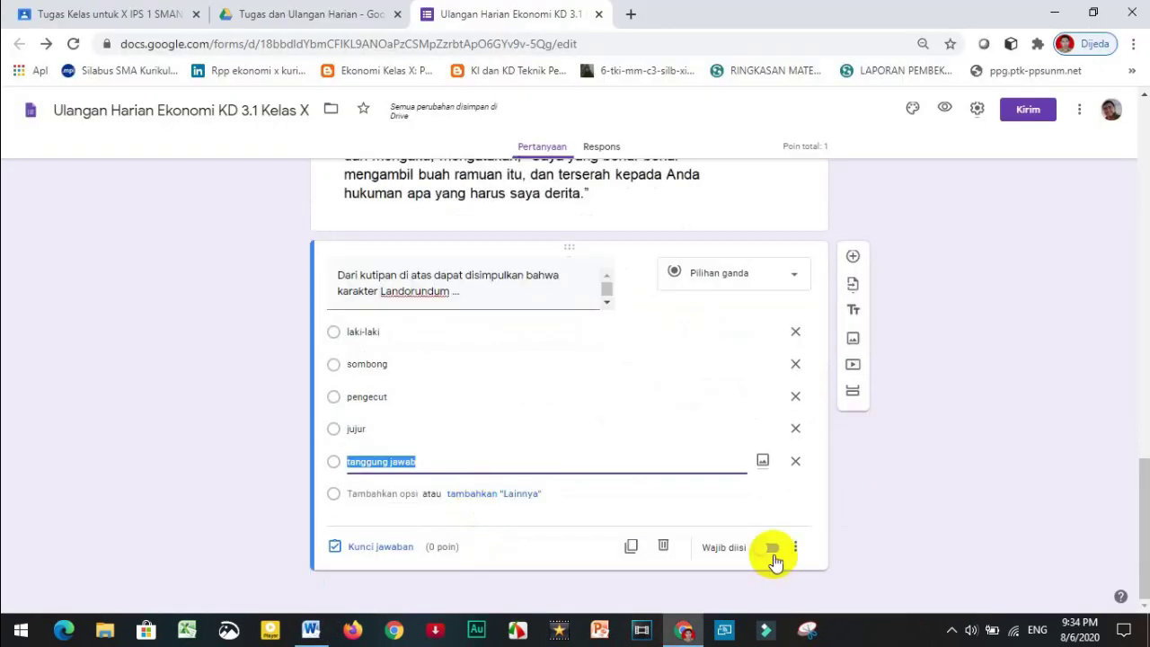
Make the question required with shuffled options, keyed to tanggung jawab for 1 point
left_click(771, 548)
left_click(795, 547)
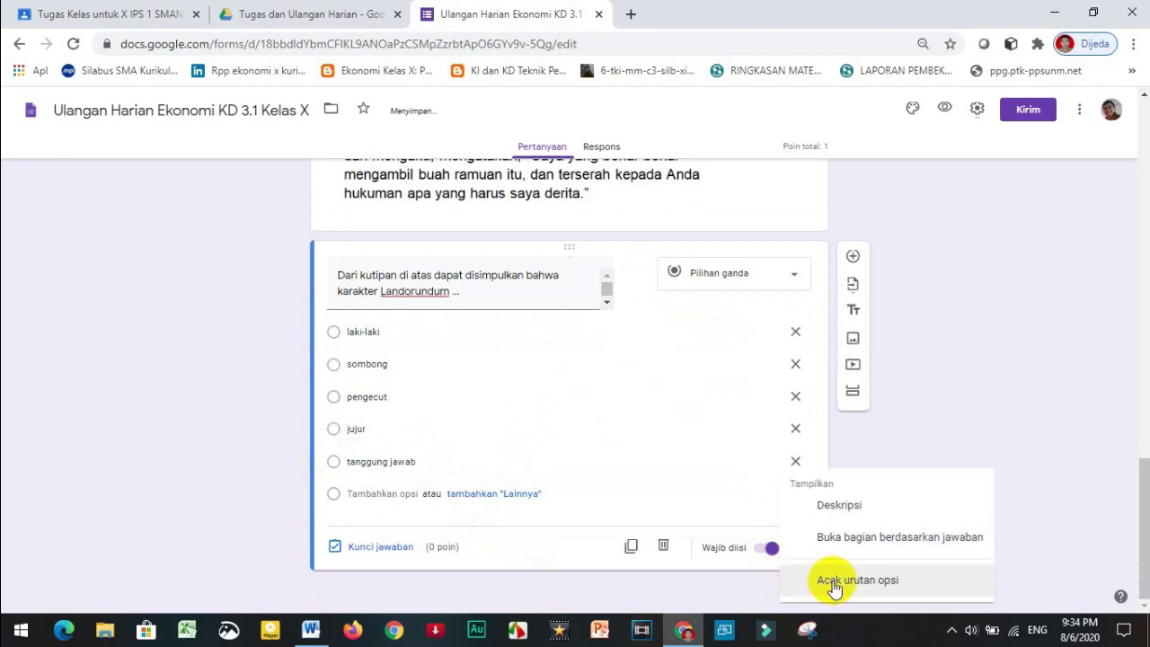
left_click(817, 581)
left_click(378, 546)
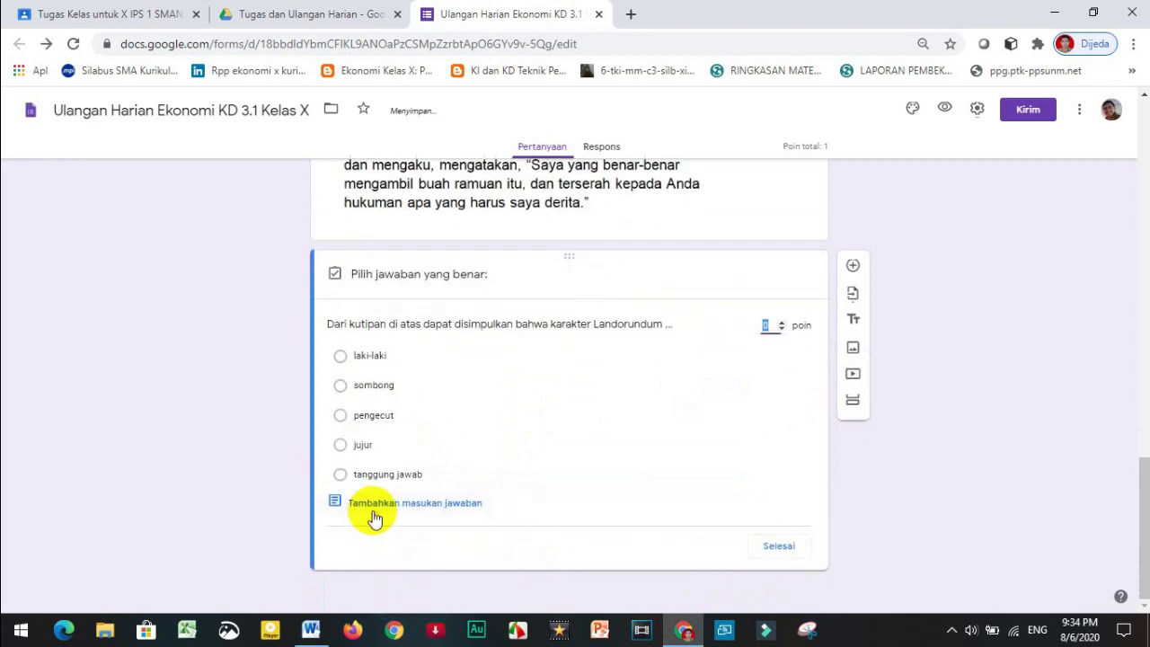
left_click(339, 476)
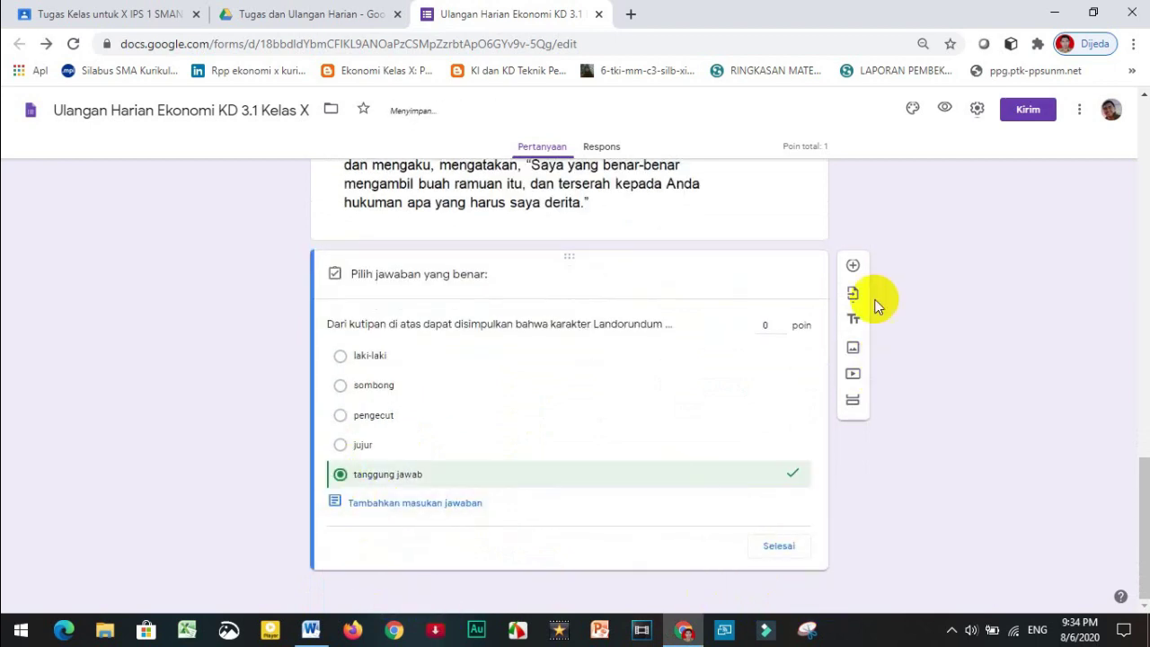
left_click(782, 321)
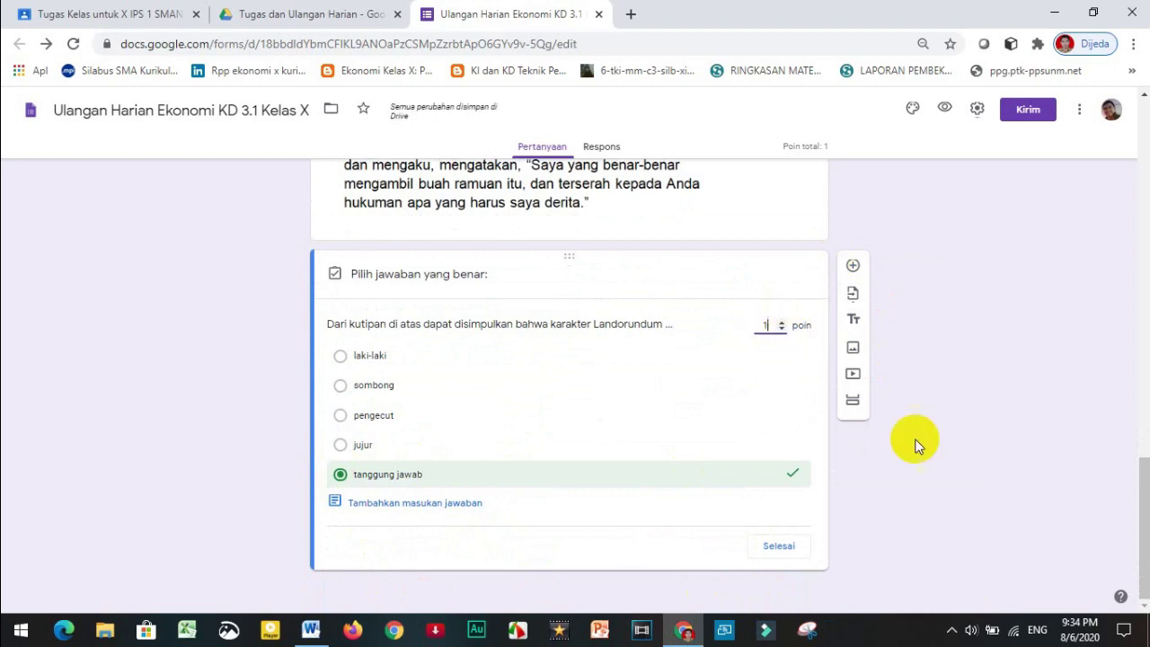
left_click(789, 550)
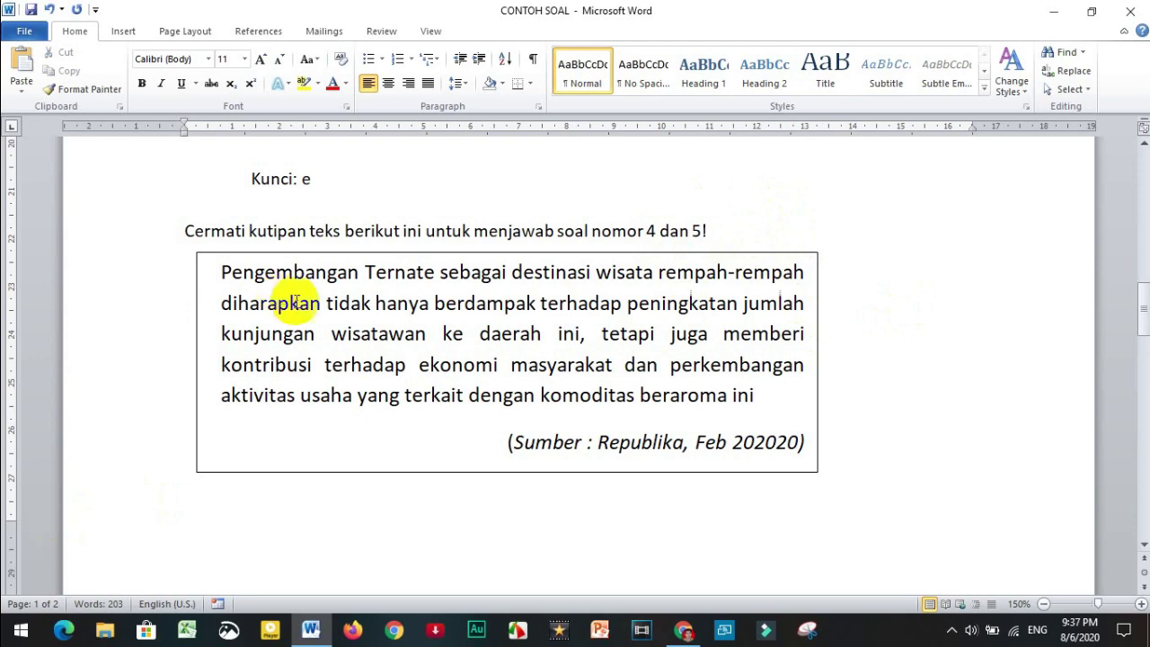
scroll(329, 339, "up", 2)
scroll(415, 373, "up", 6)
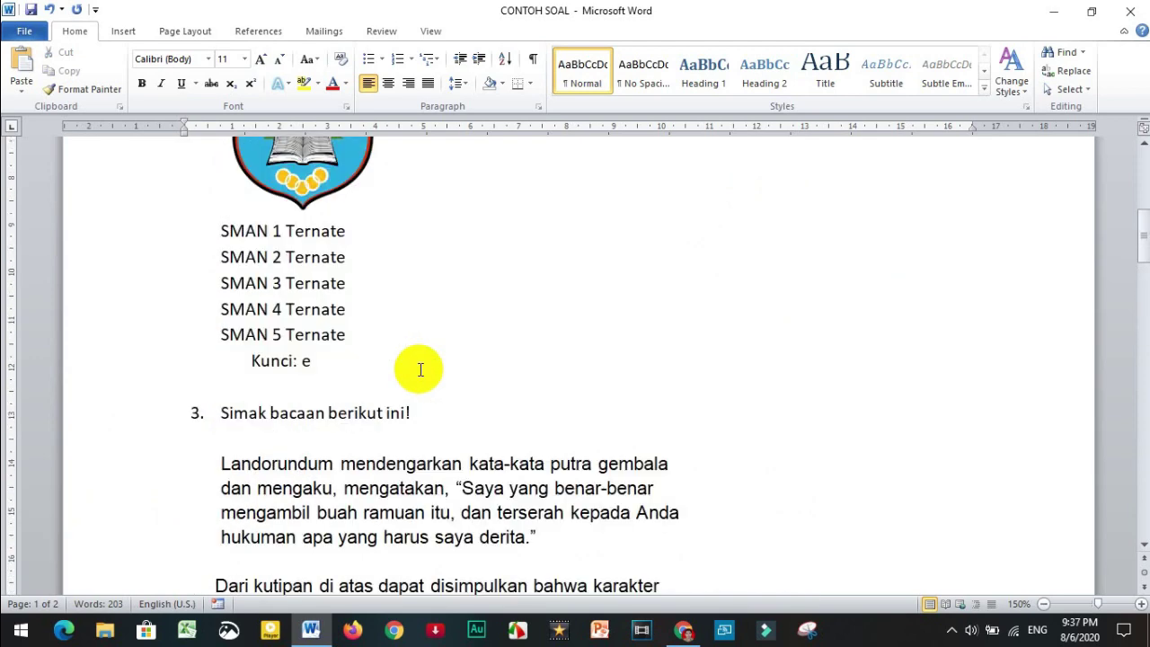
scroll(420, 369, "down", 8)
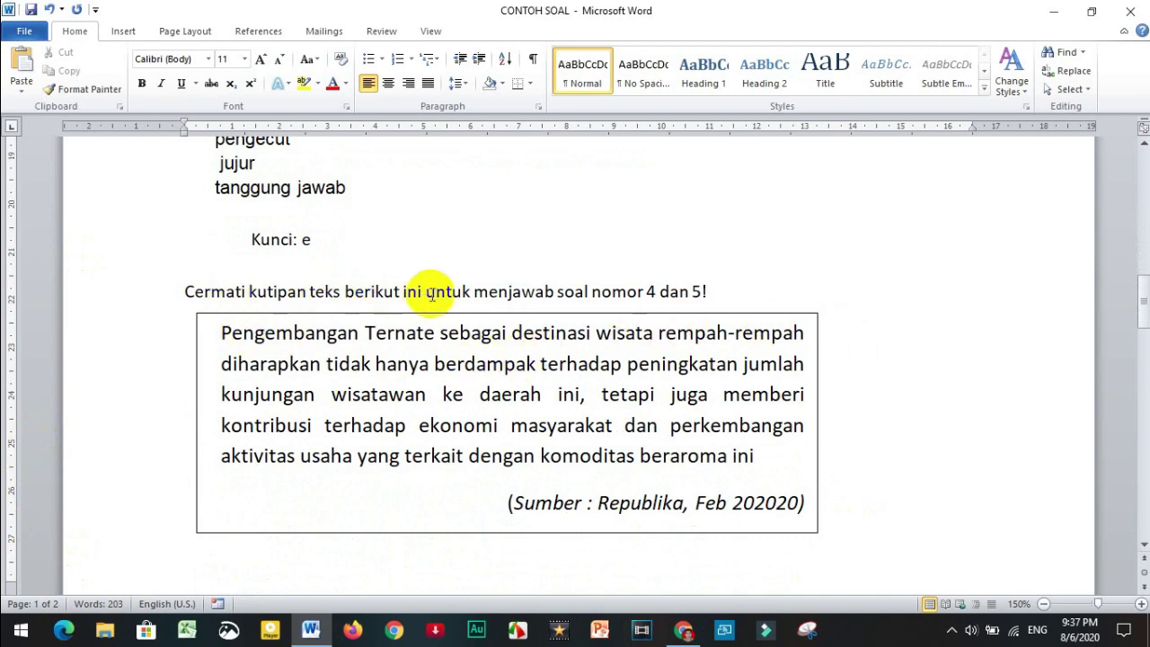
scroll(765, 308, "down", 8)
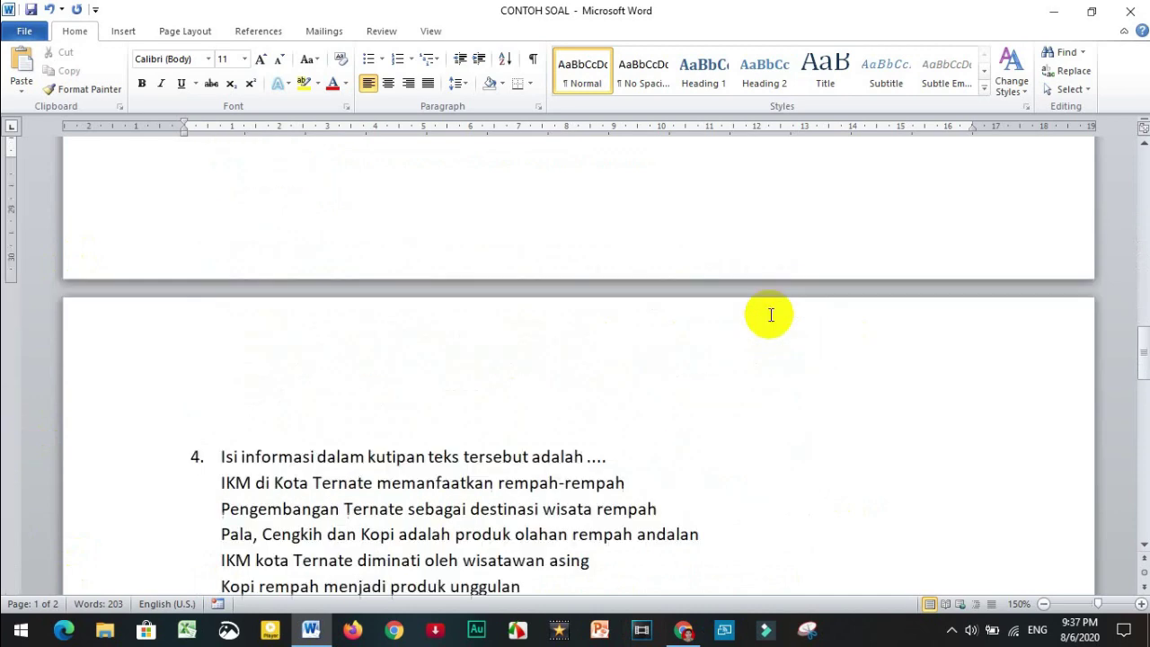
scroll(601, 296, "up", 7)
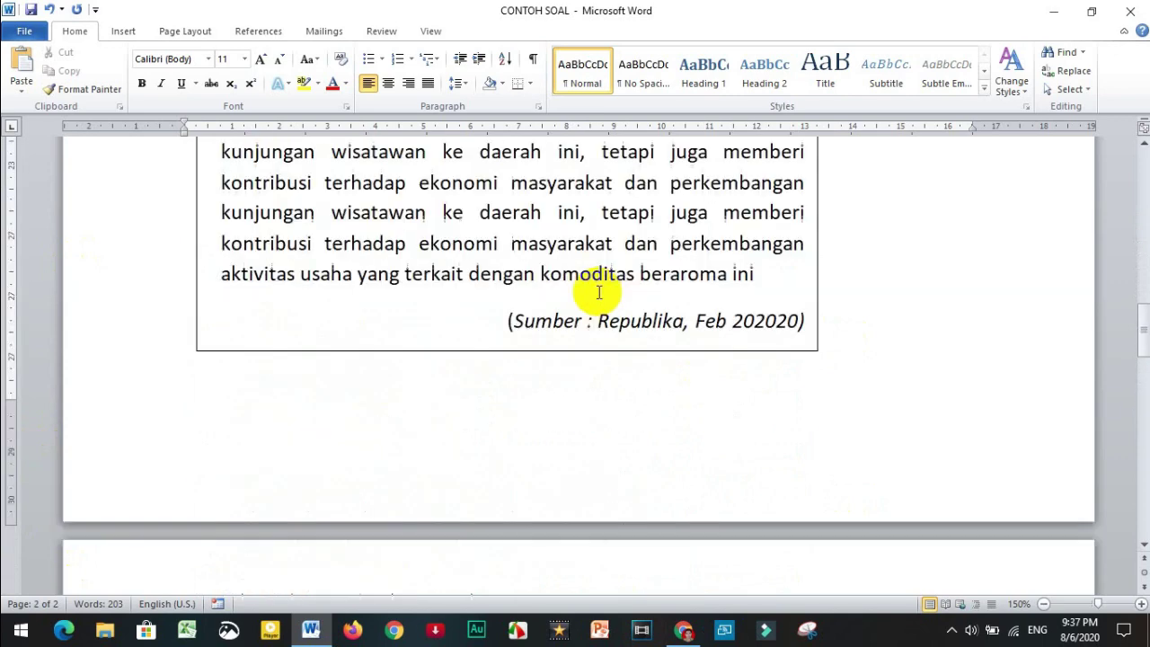
scroll(599, 292, "up", 3)
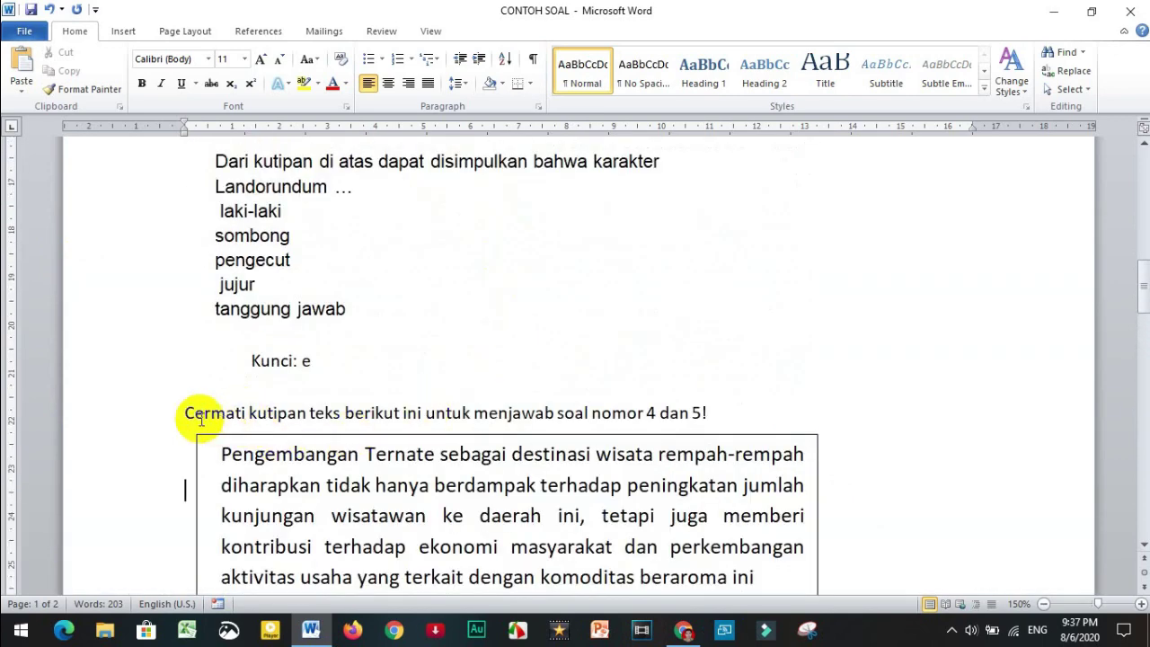
scroll(326, 486, "down", 2)
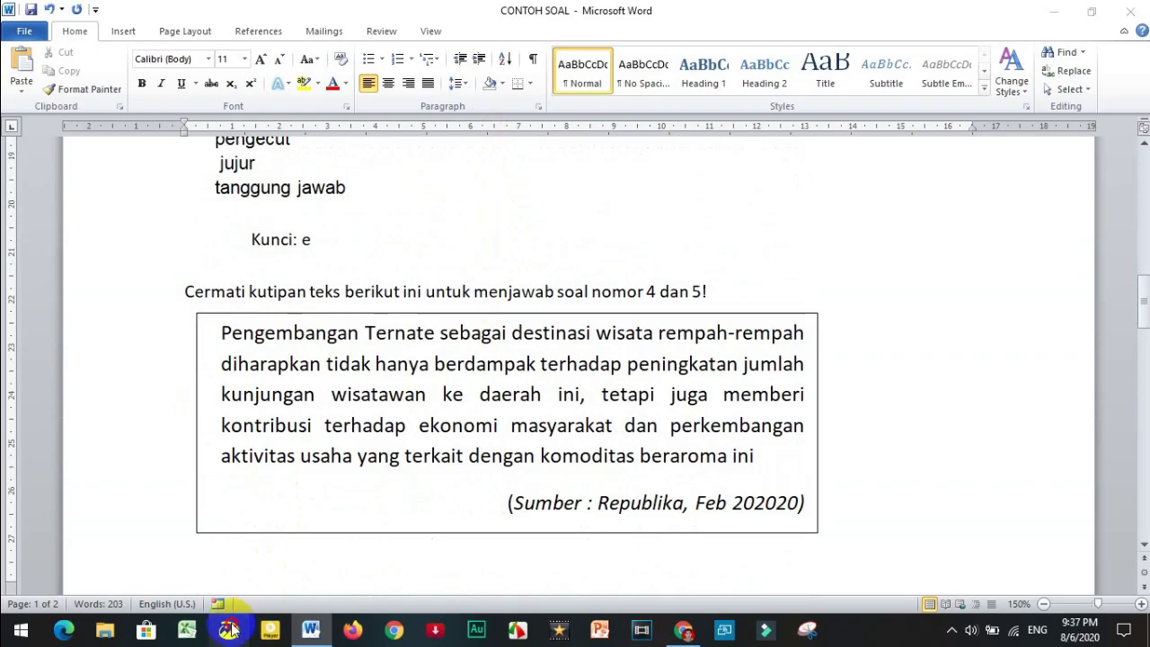
left_click(230, 630)
Snip the boxed Republika Ternate passage and save it as PNG gbr 3
left_click(32, 45)
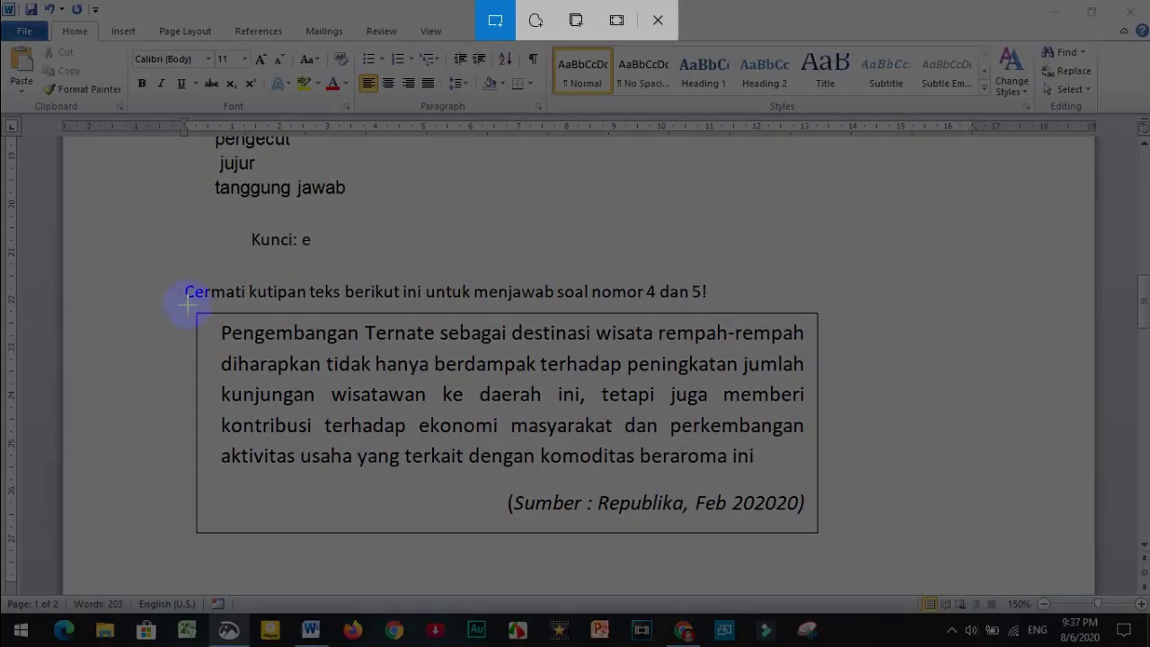
mouse_move(187, 306)
left_mouse_down()
mouse_move(321, 354)
mouse_move(604, 641)
mouse_move(823, 536)
left_mouse_up()
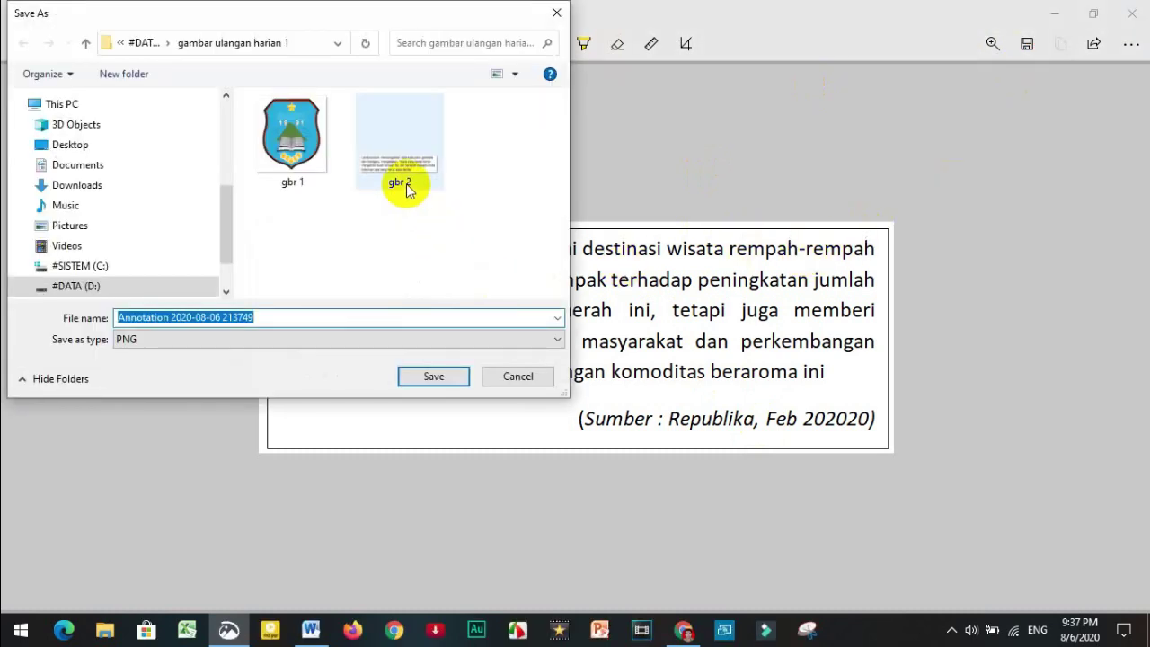
left_click(400, 171)
left_click(215, 315)
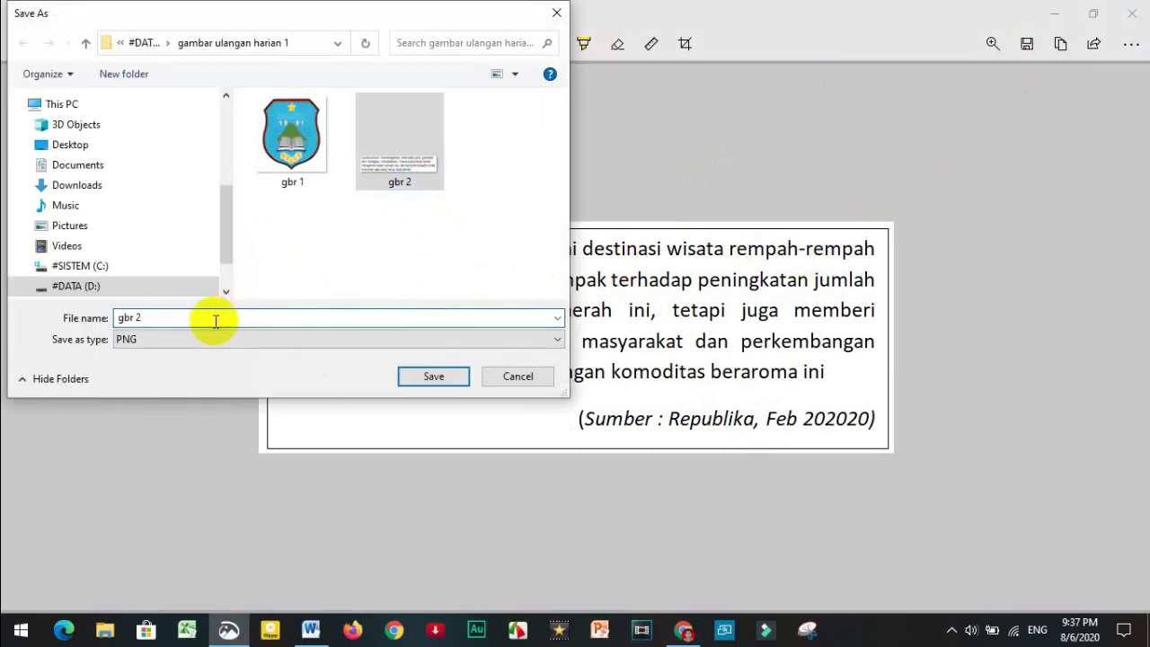
key("BackSpace")
type("4")
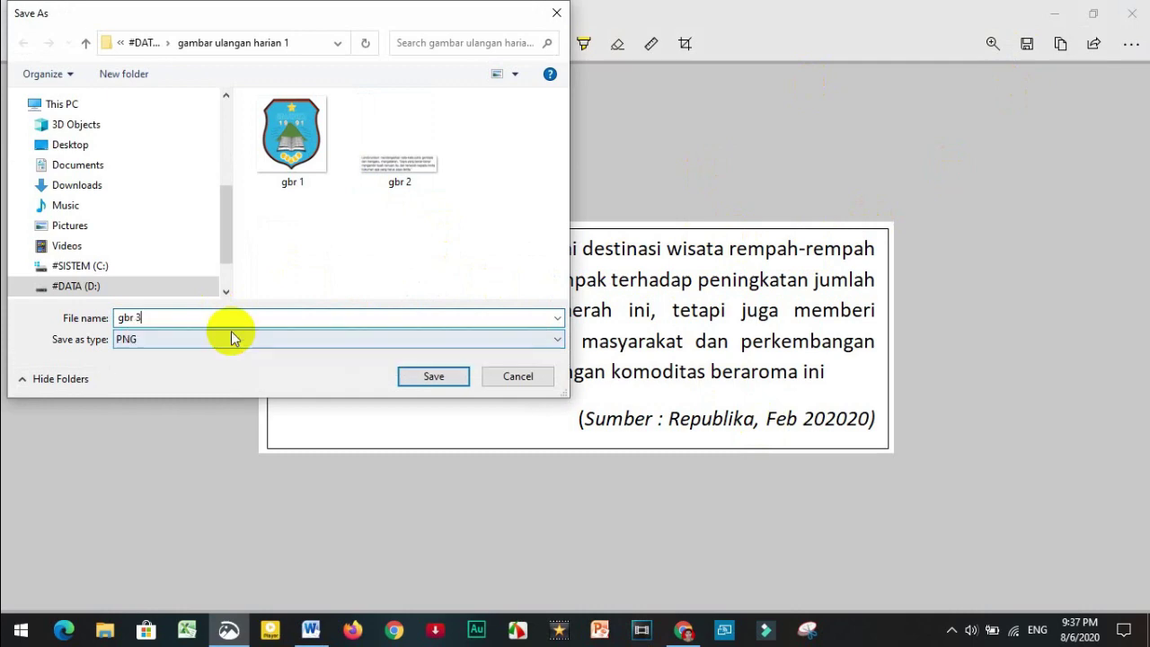
left_click(445, 377)
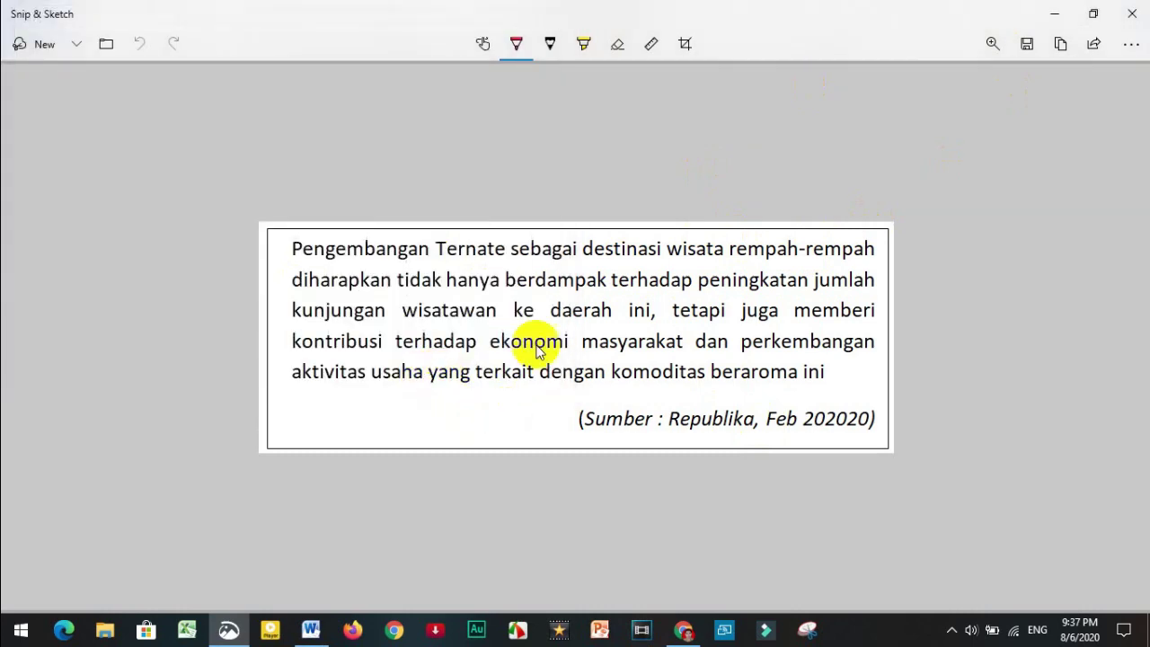
left_click(1131, 15)
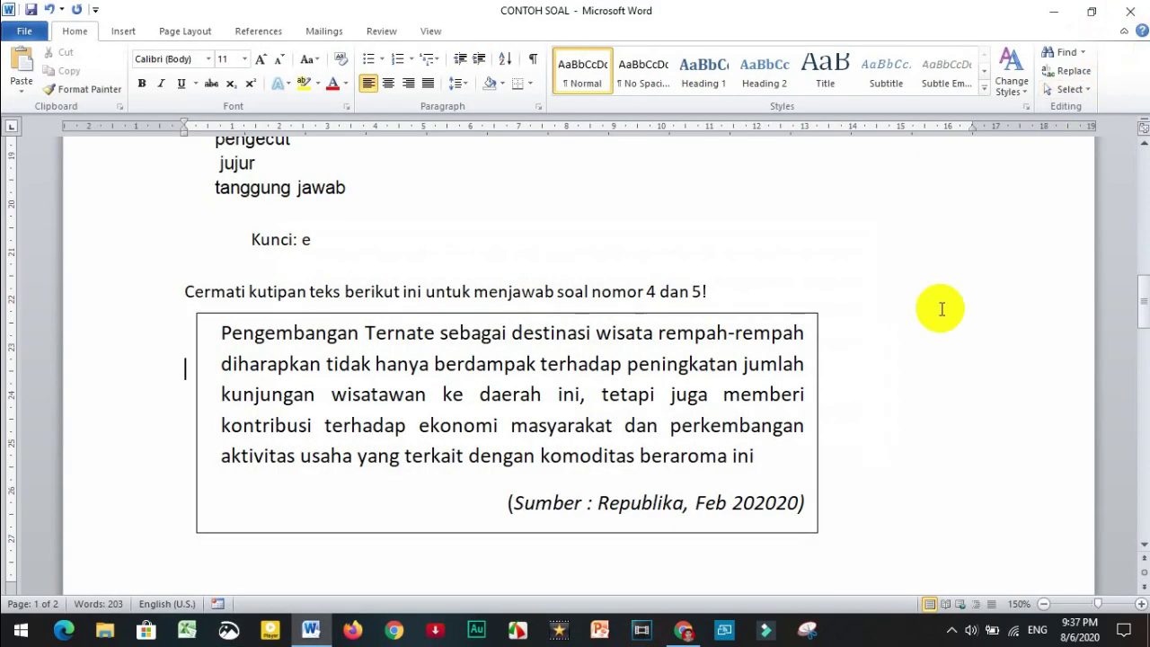
Insert the gbr 3 Ternate passage picture as an image item in the form
scroll(848, 463, "down", 6)
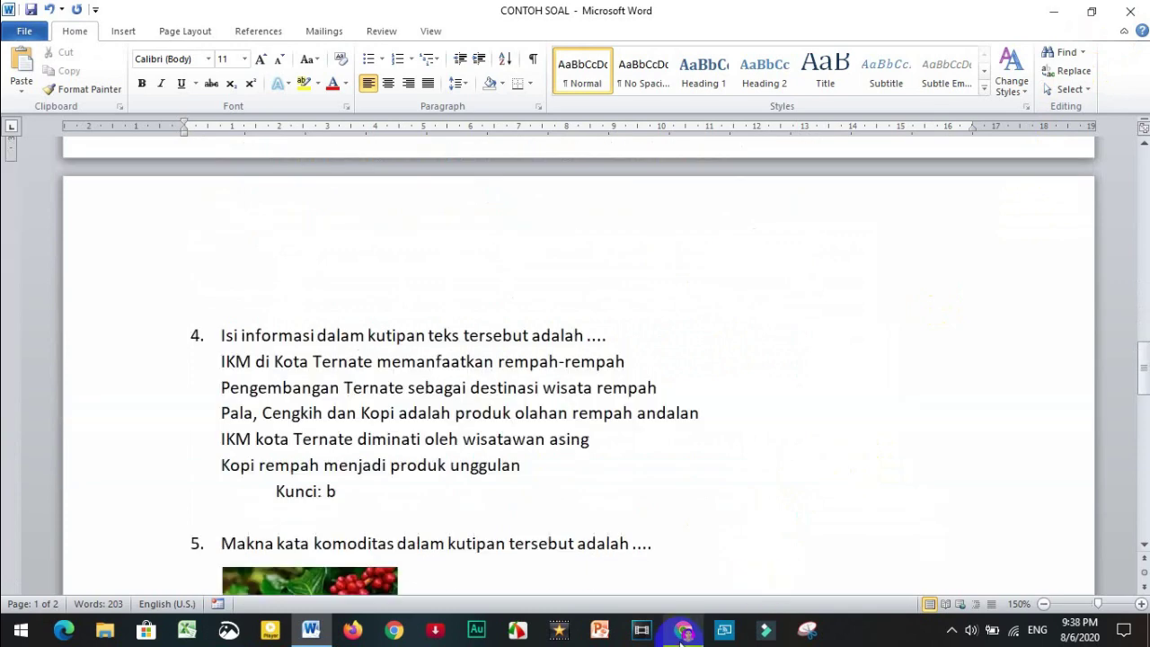
left_click(684, 631)
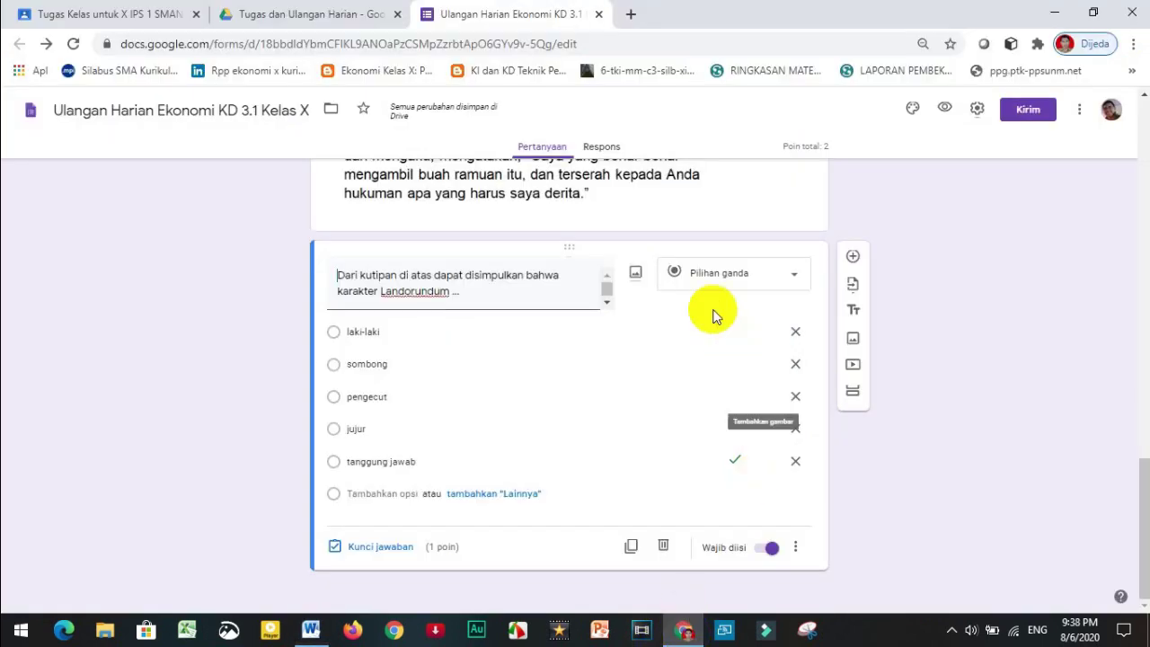
left_click(853, 341)
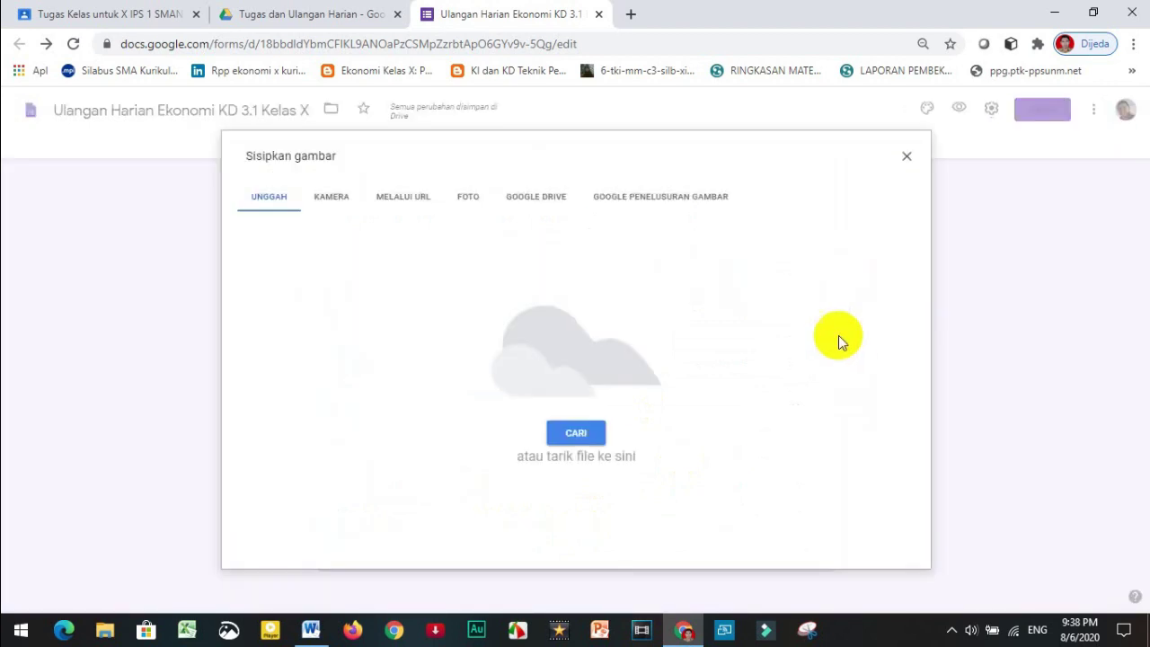
left_click(594, 436)
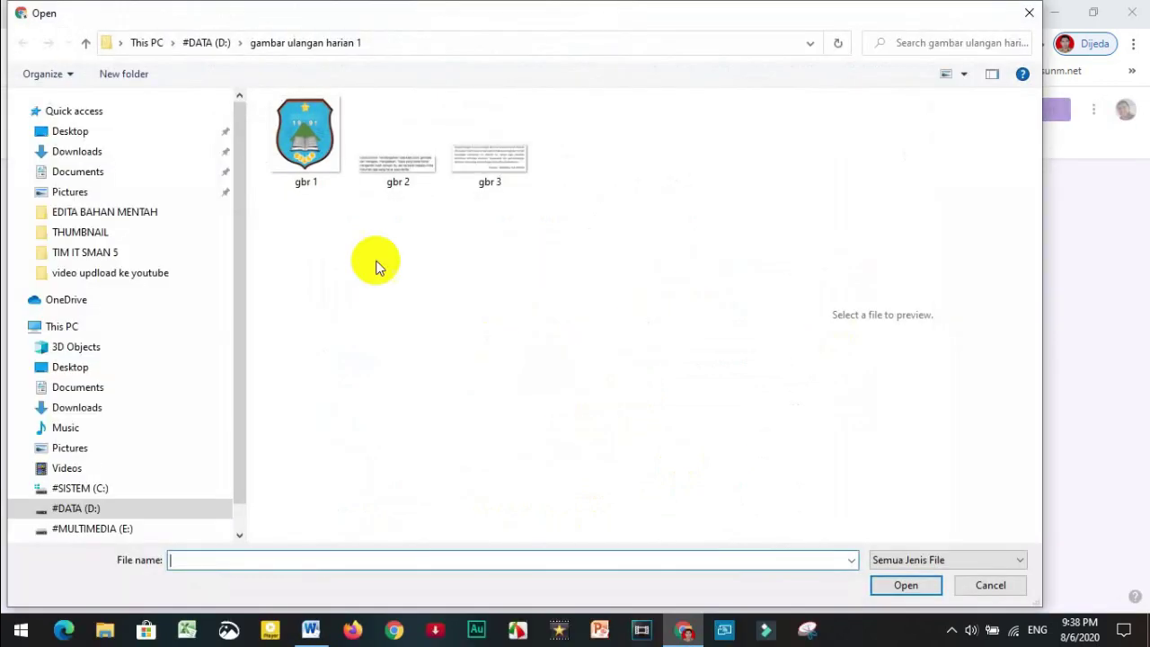
left_click(485, 158)
left_click(903, 586)
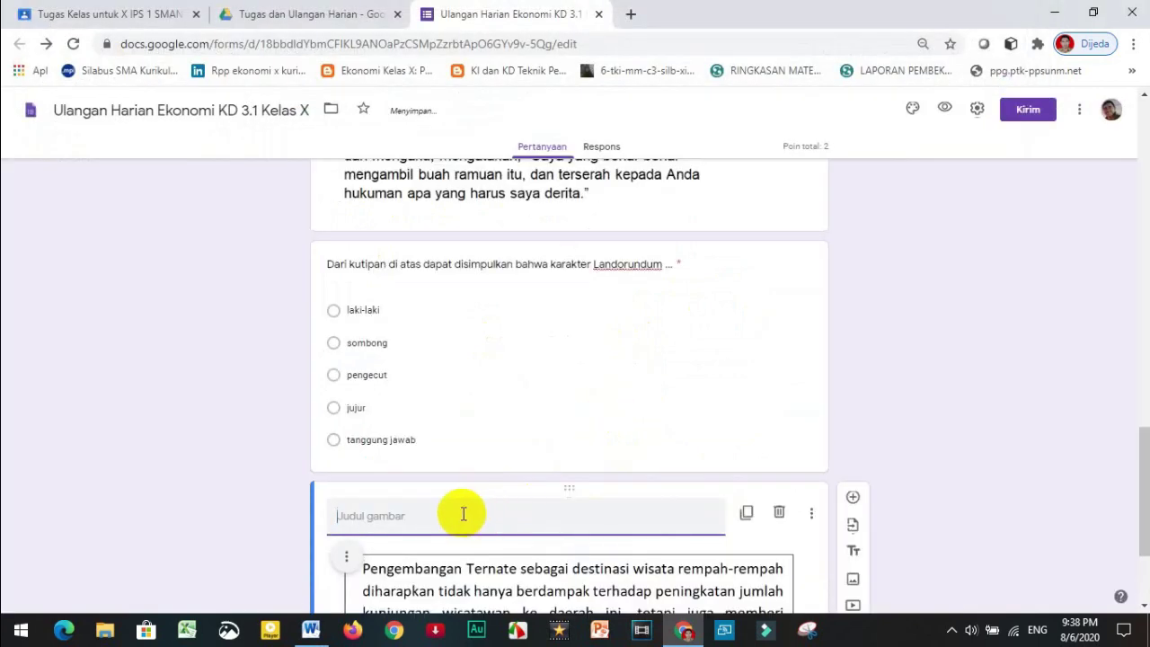
Title the image with Word's 'Cermati kutipan…' line and add a blank question below
key("alt+Tab")
scroll(411, 459, "up", 5)
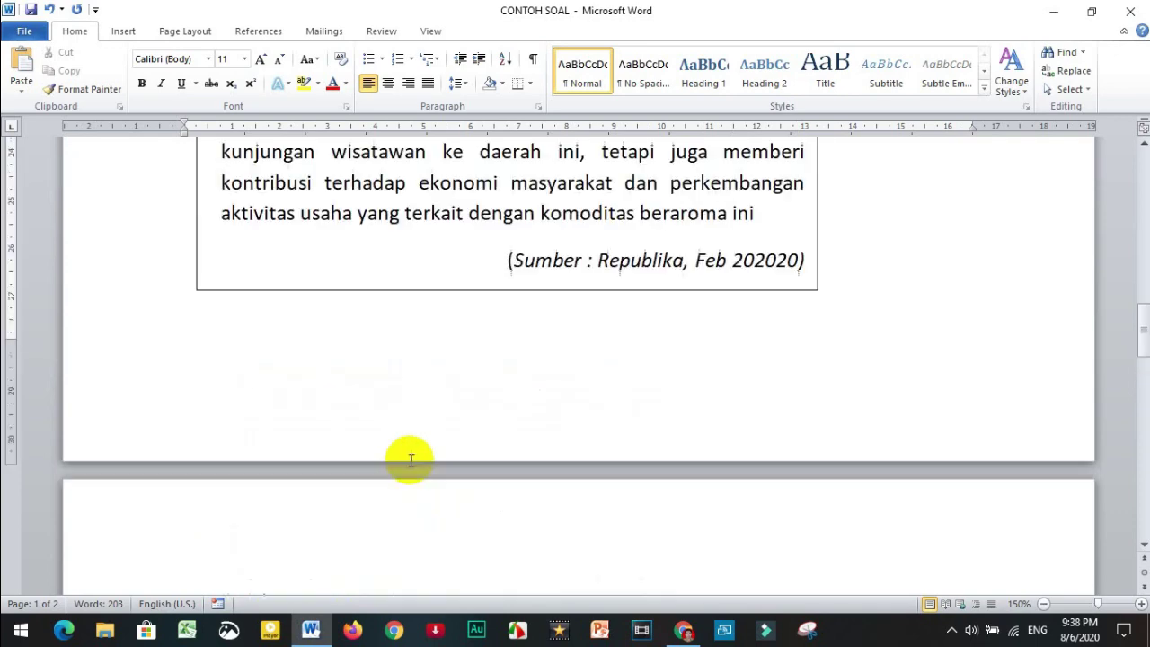
scroll(410, 459, "up", 5)
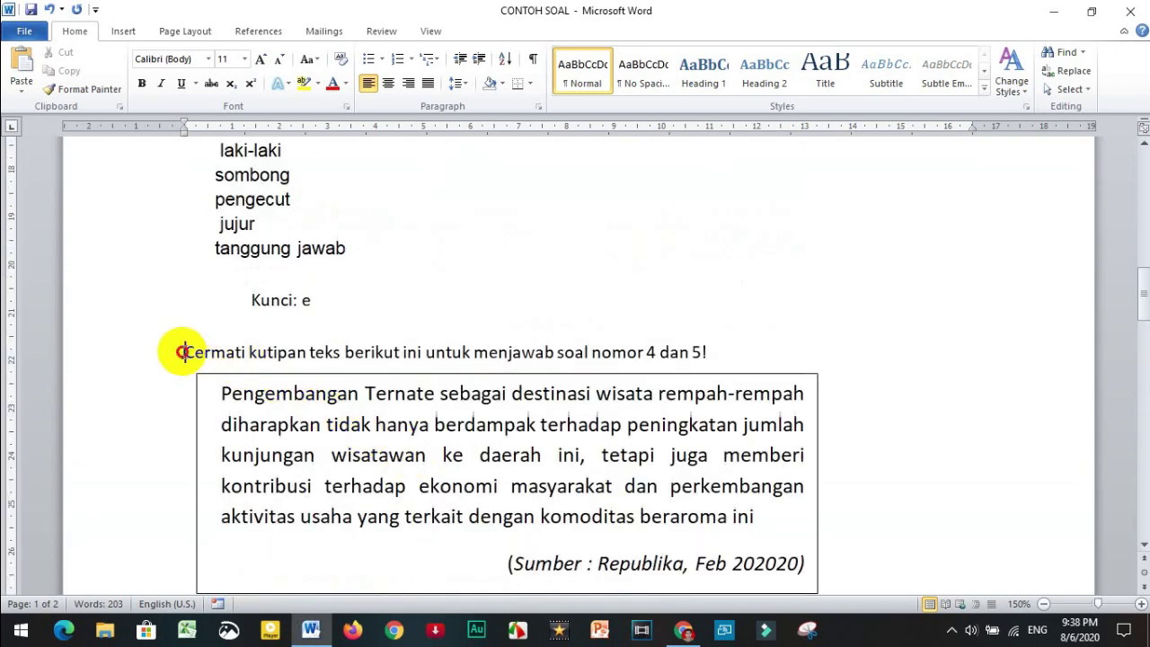
left_click(719, 349, "shift")
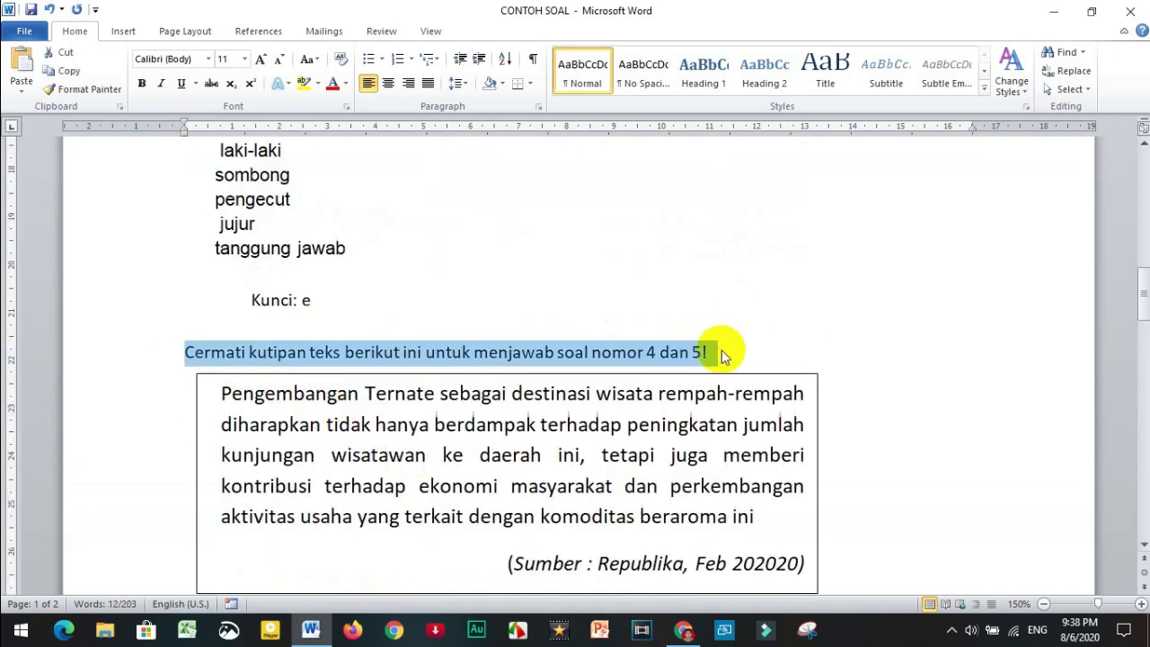
key("ctrl+c")
key("alt+Tab")
key("ctrl+v")
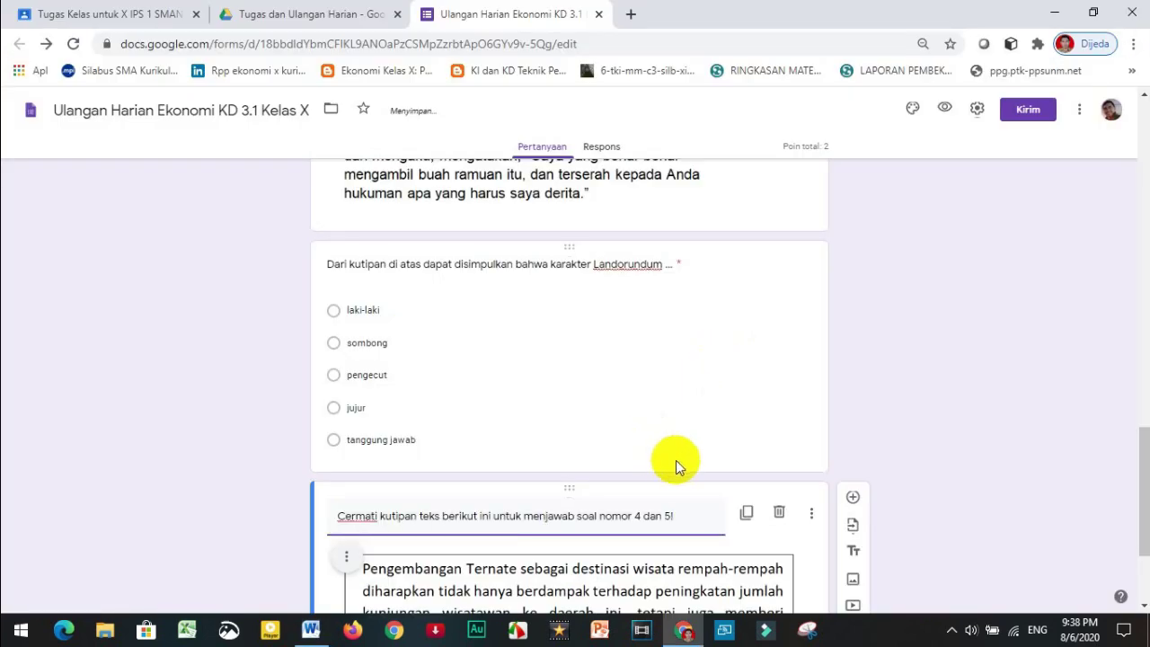
scroll(676, 460, "down", 2)
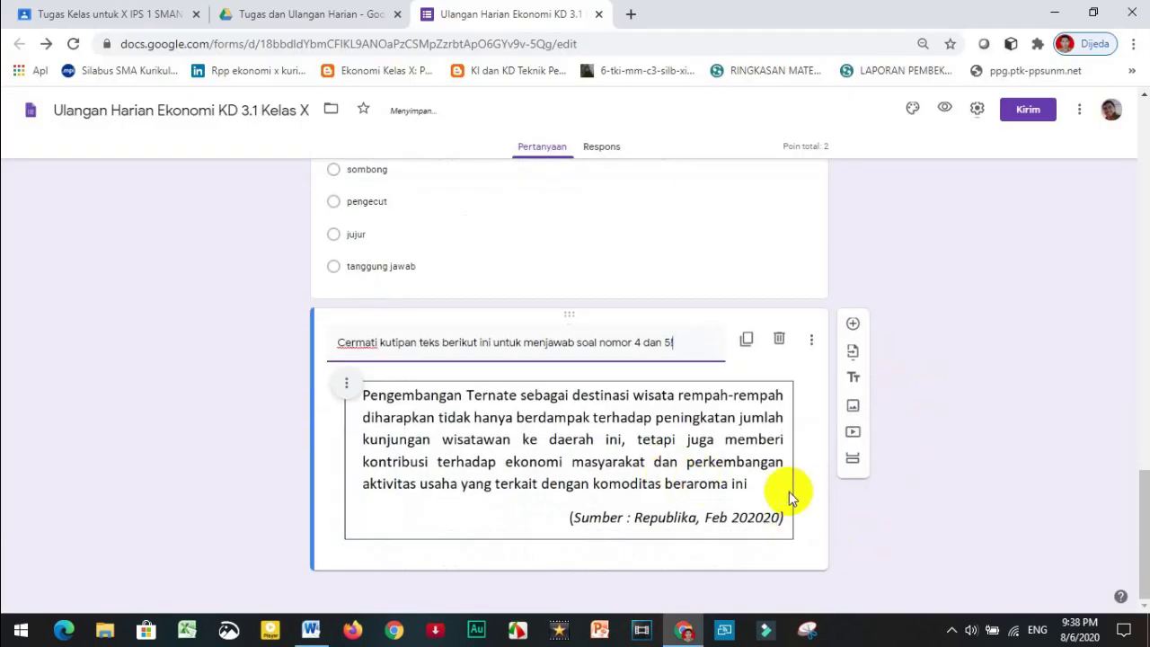
left_click(853, 325)
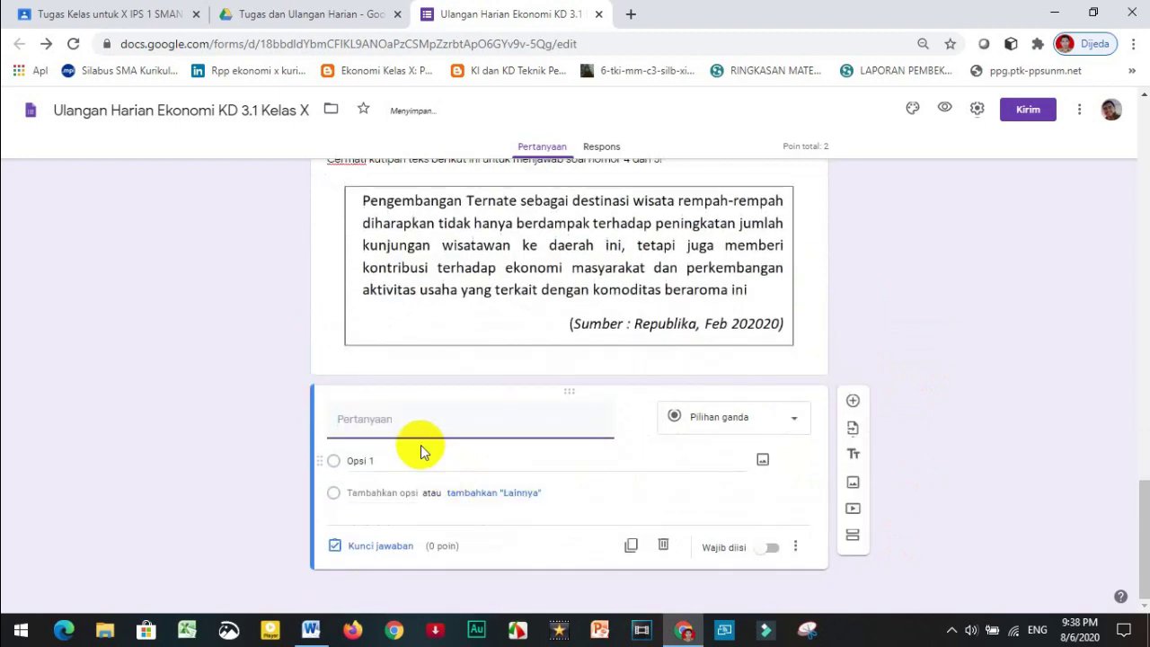
Paste question 4's text from Word as the new question's title
key("alt+Tab")
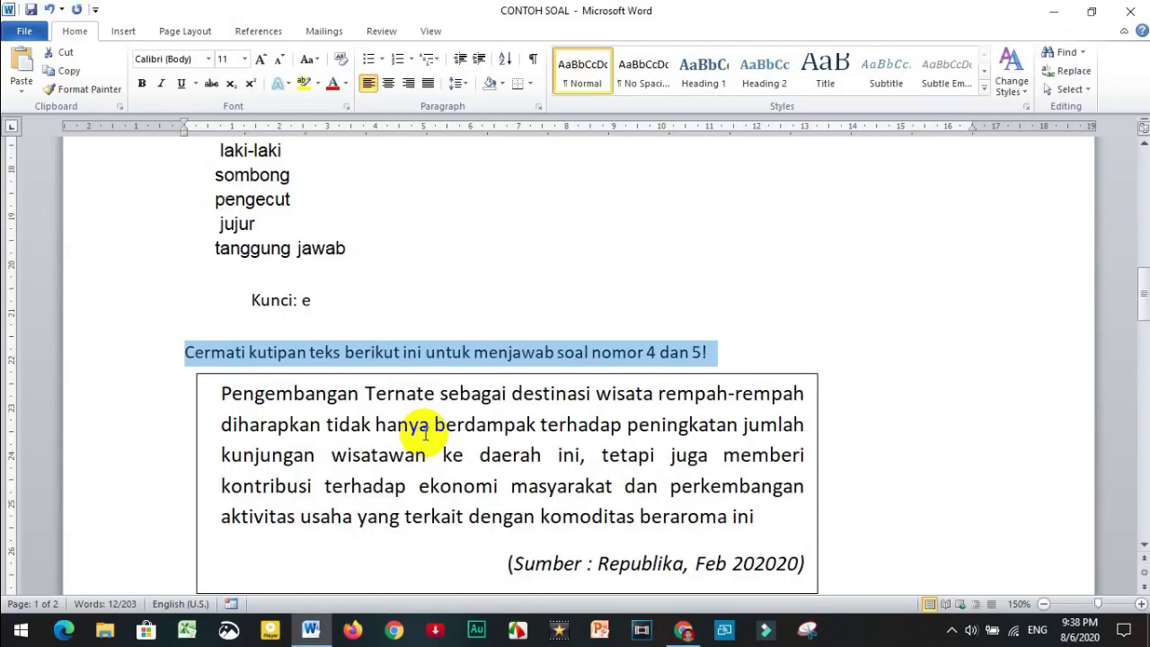
scroll(409, 431, "down", 10)
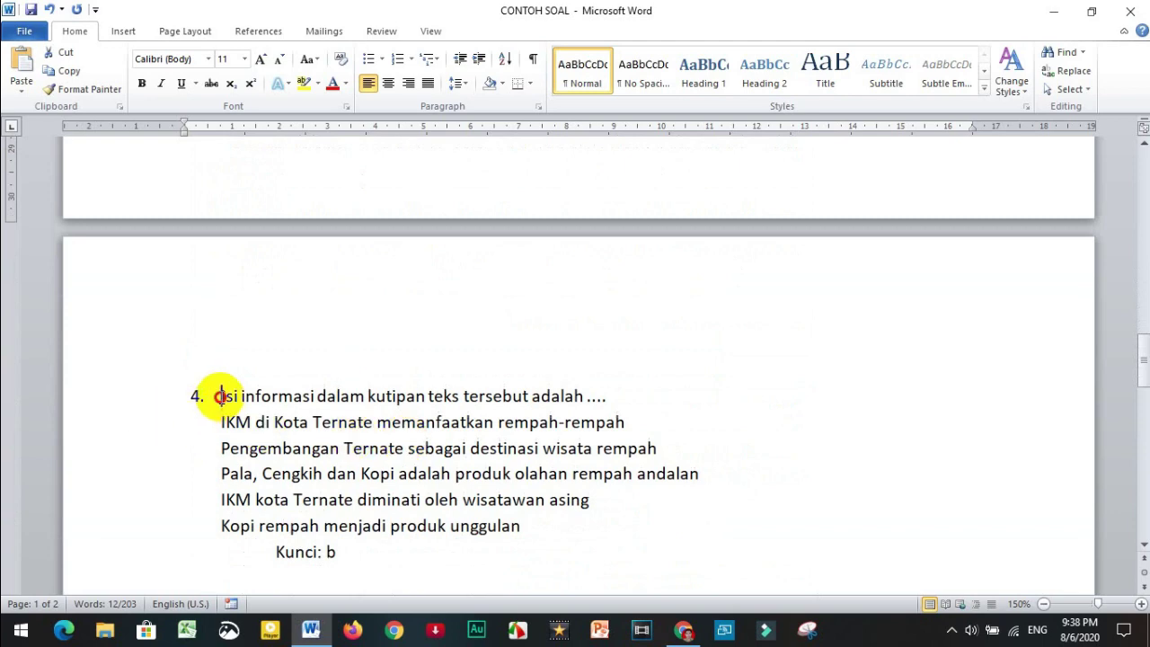
left_click_drag(223, 396, 624, 402)
key("ctrl+c")
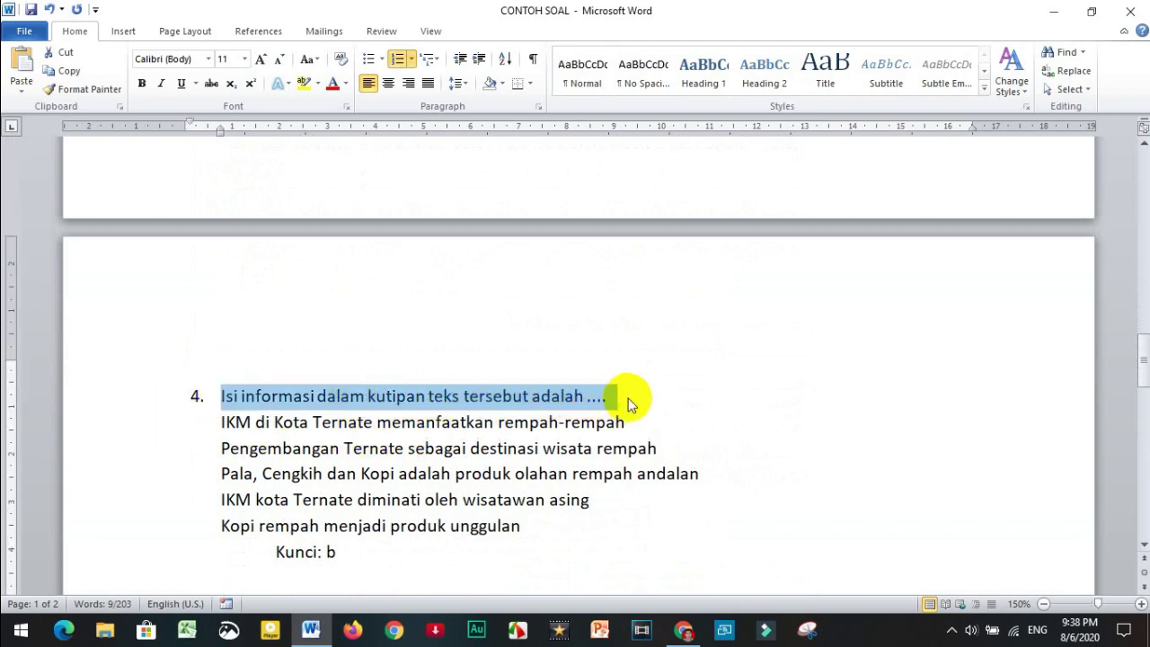
key("alt+Tab")
key("ctrl+v")
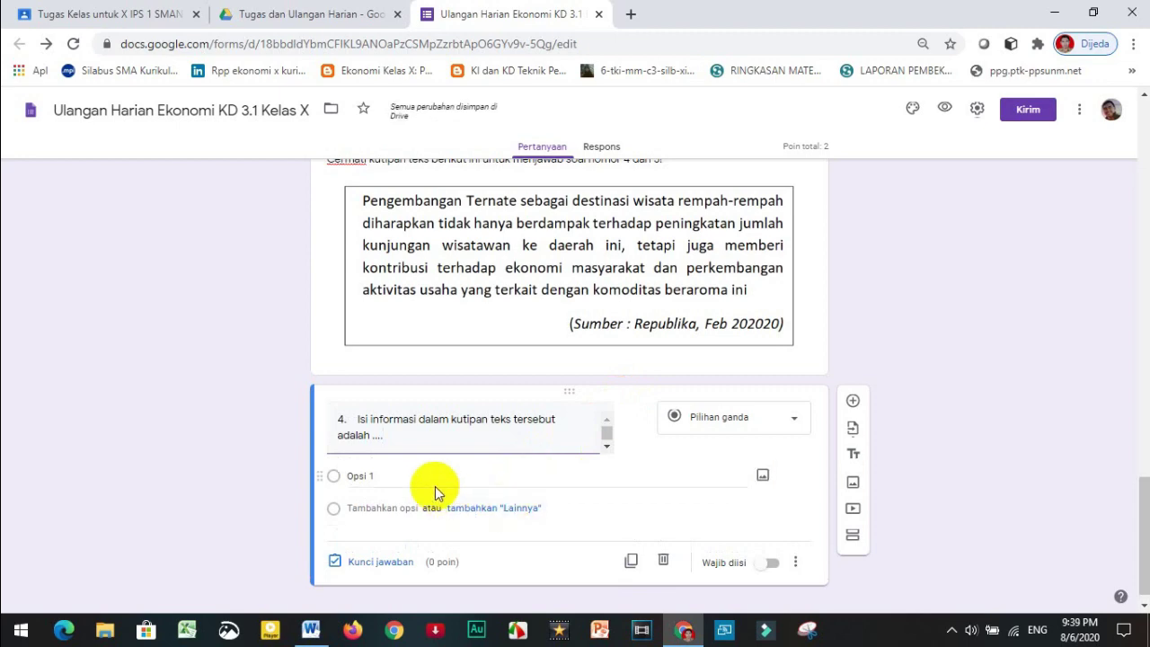
Paste question 4's five answer choices from Word as its options
key("alt+Tab")
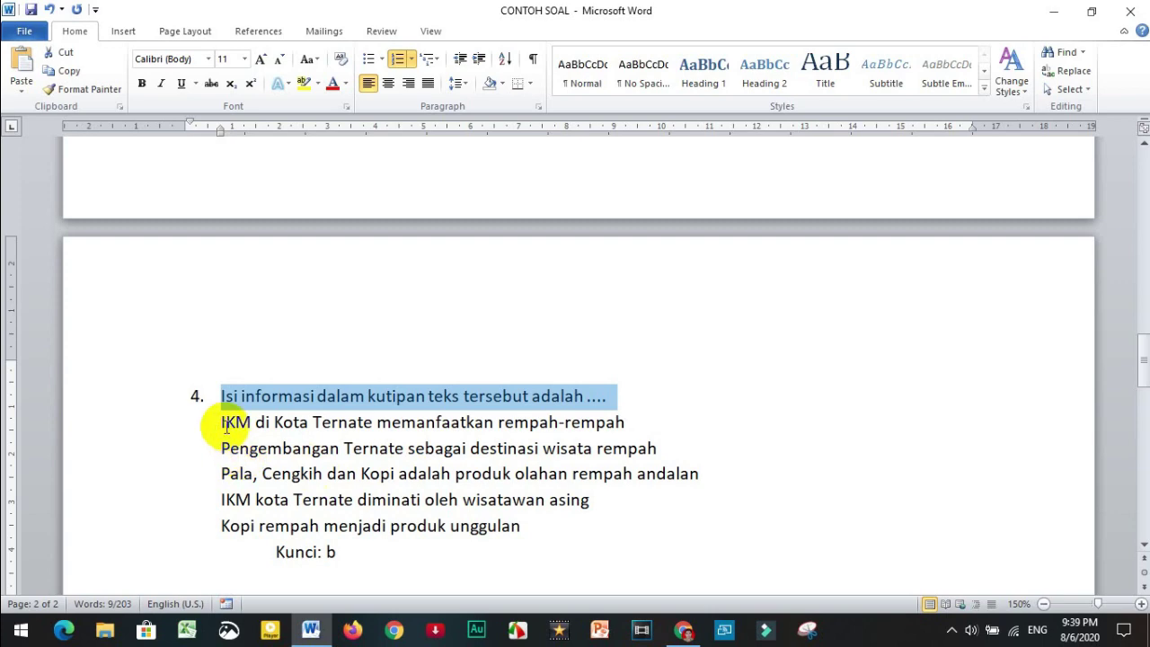
left_click_drag(223, 422, 542, 527)
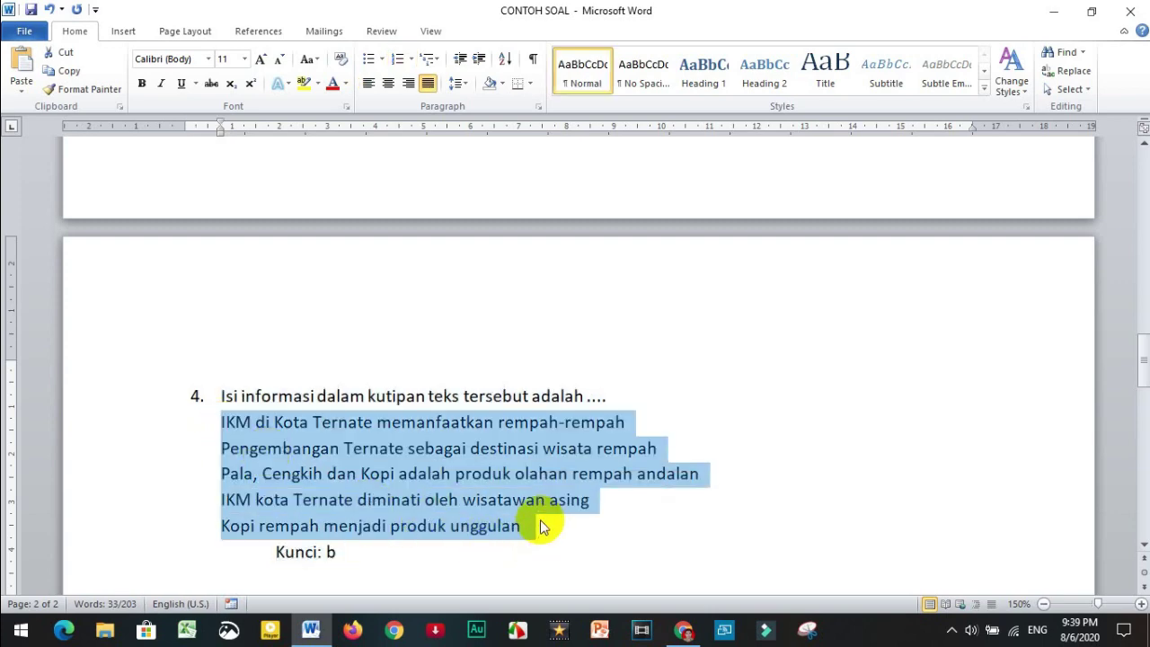
key("alt+Tab")
left_click(420, 470)
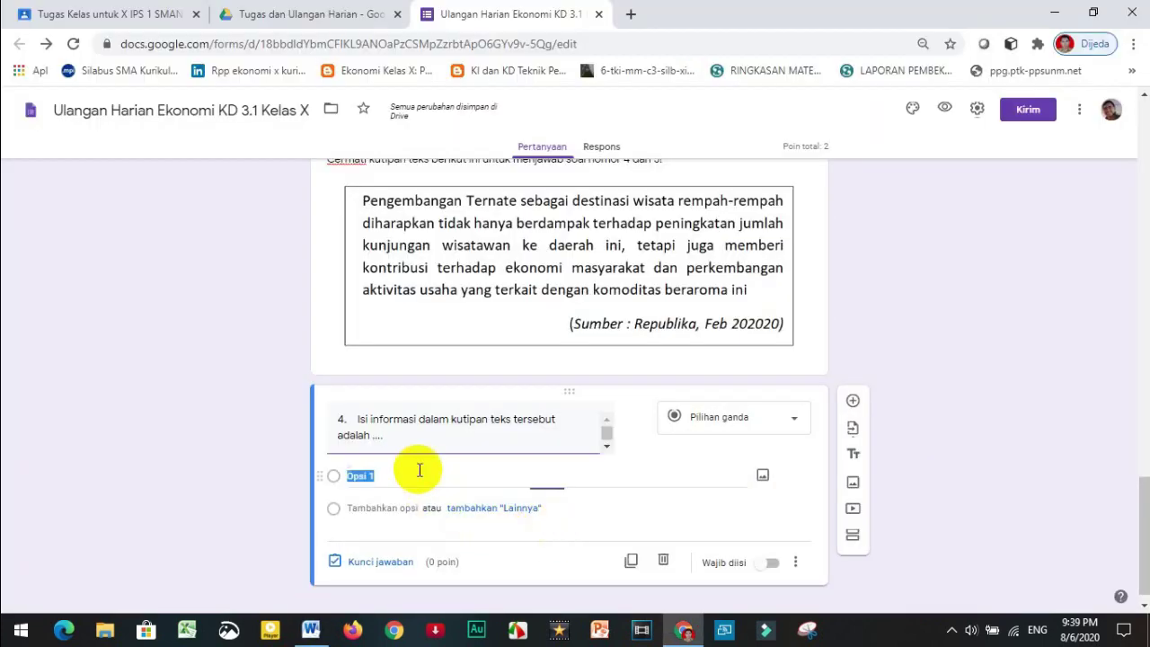
key("ctrl+v")
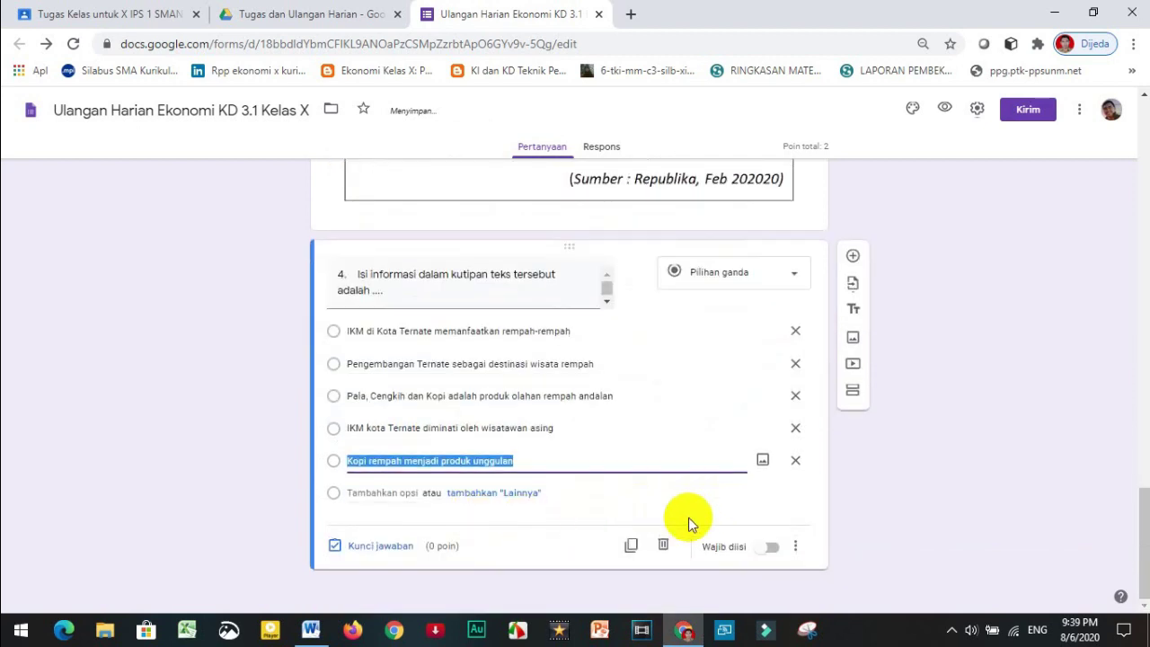
Make question 4 required with shuffled options, keyed to 'Pengembangan Ternate sebagai destinasi wisata rempah' for 1 point
left_click(771, 546)
left_click(795, 545)
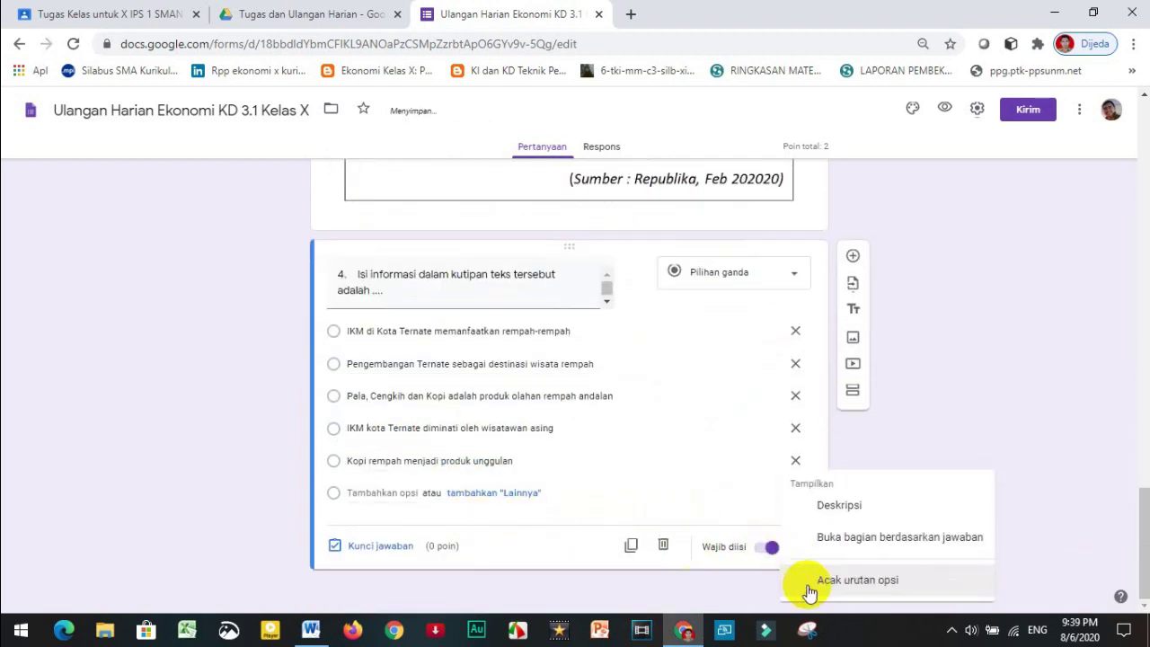
left_click(810, 582)
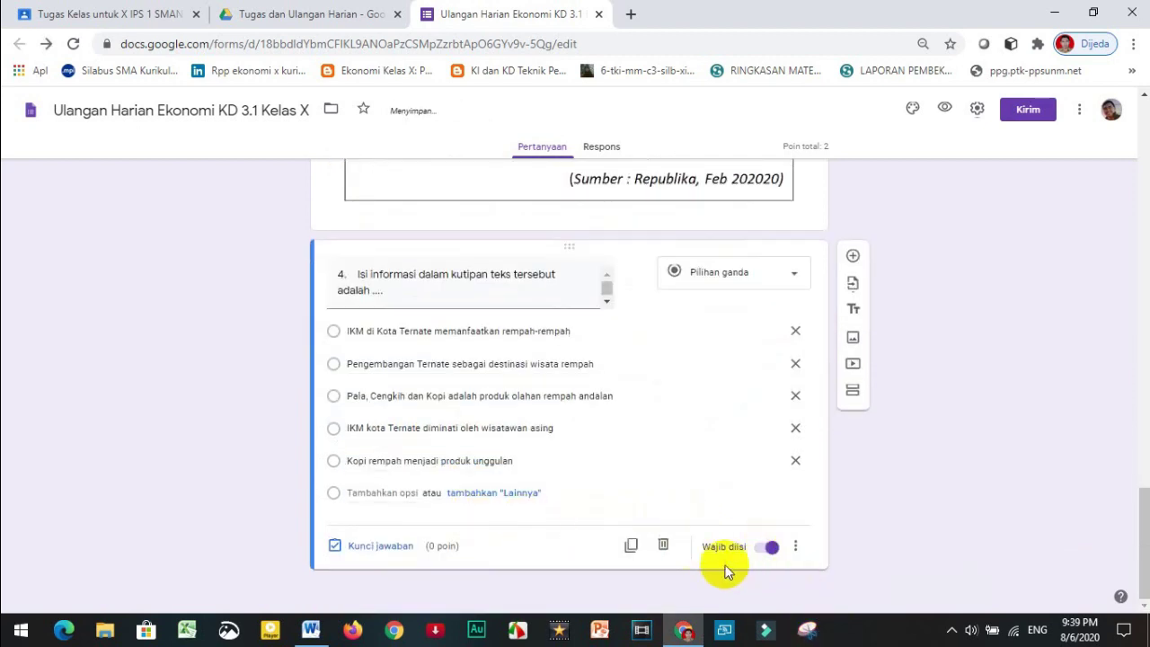
left_click(377, 547)
key("alt+Tab")
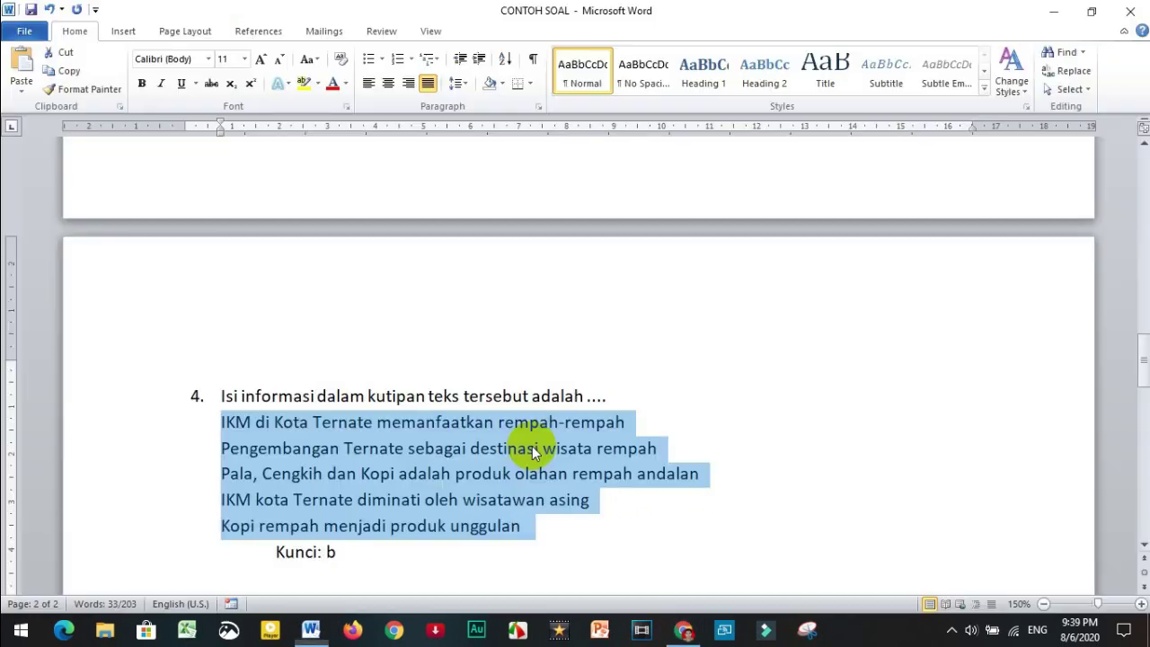
key("alt+Tab")
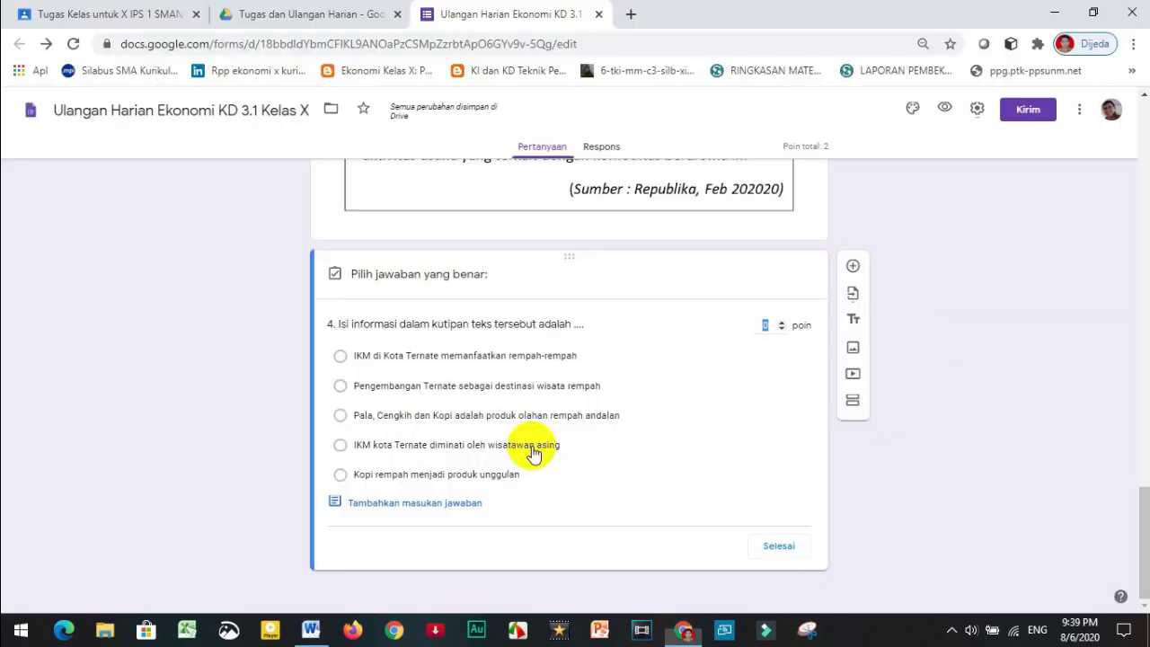
left_click(385, 393)
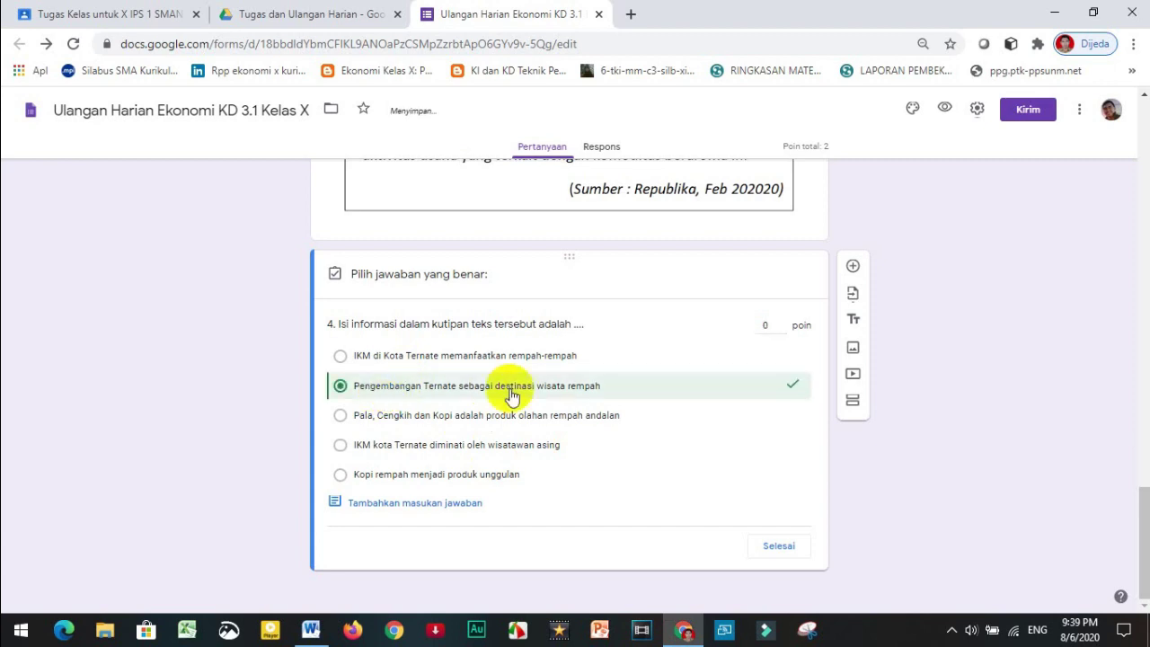
left_click(781, 323)
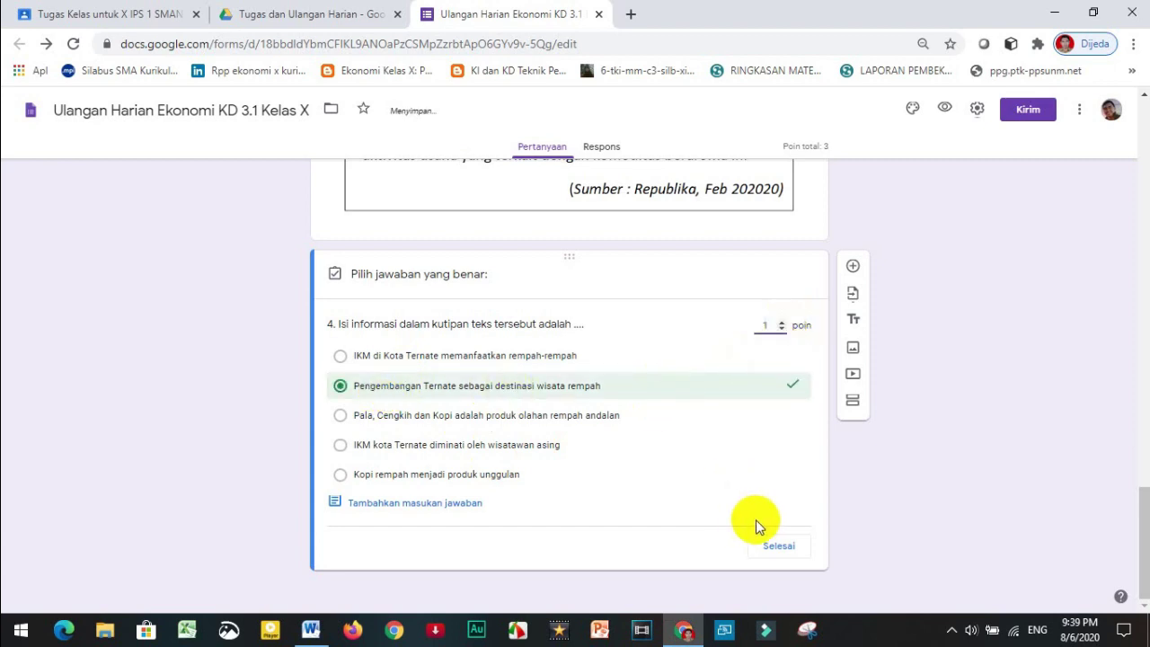
left_click(775, 556)
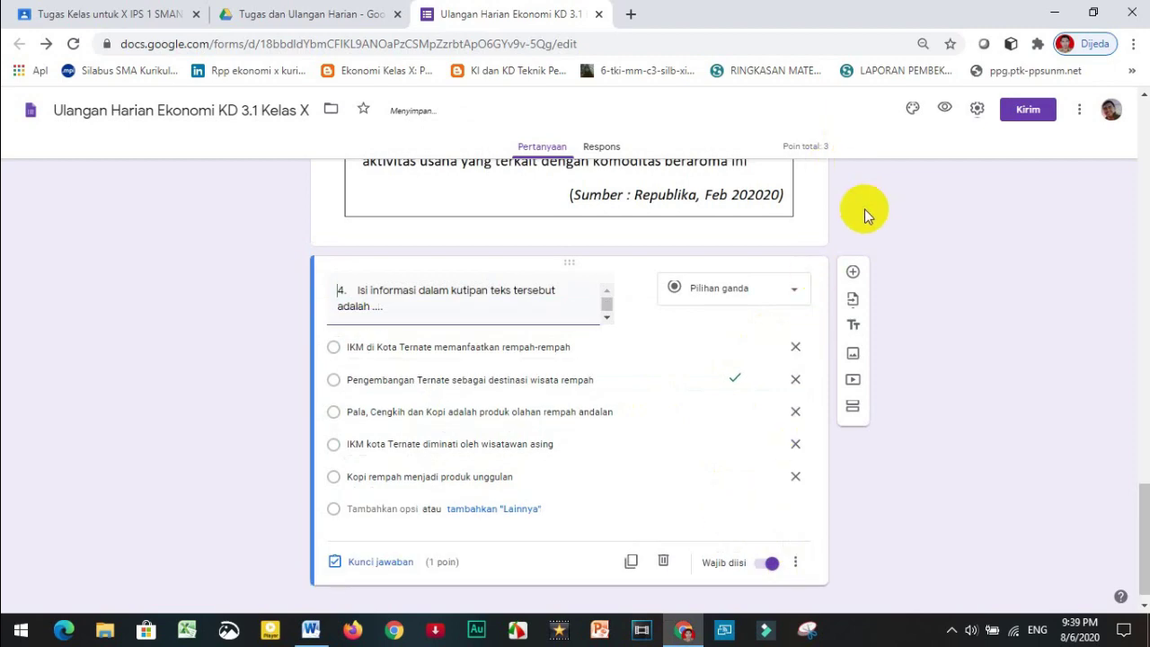
Scroll the CONTOH SOAL document to question 5's commodity pictures and launch Snip & Sketch
key("alt+Tab")
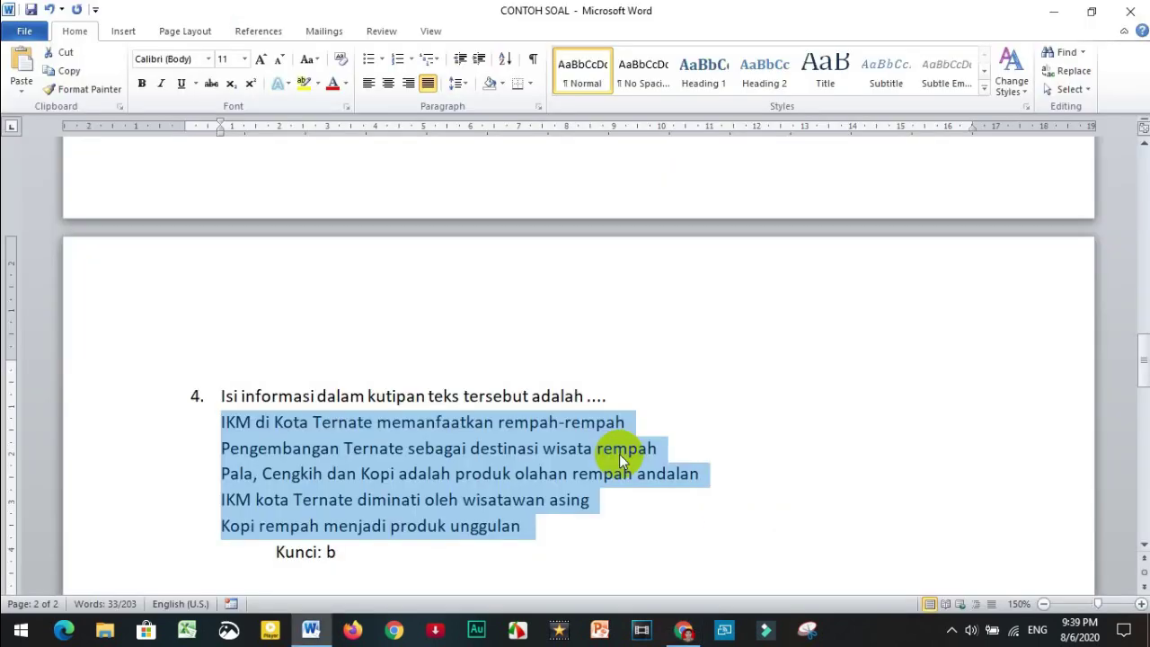
scroll(593, 452, "down", 2)
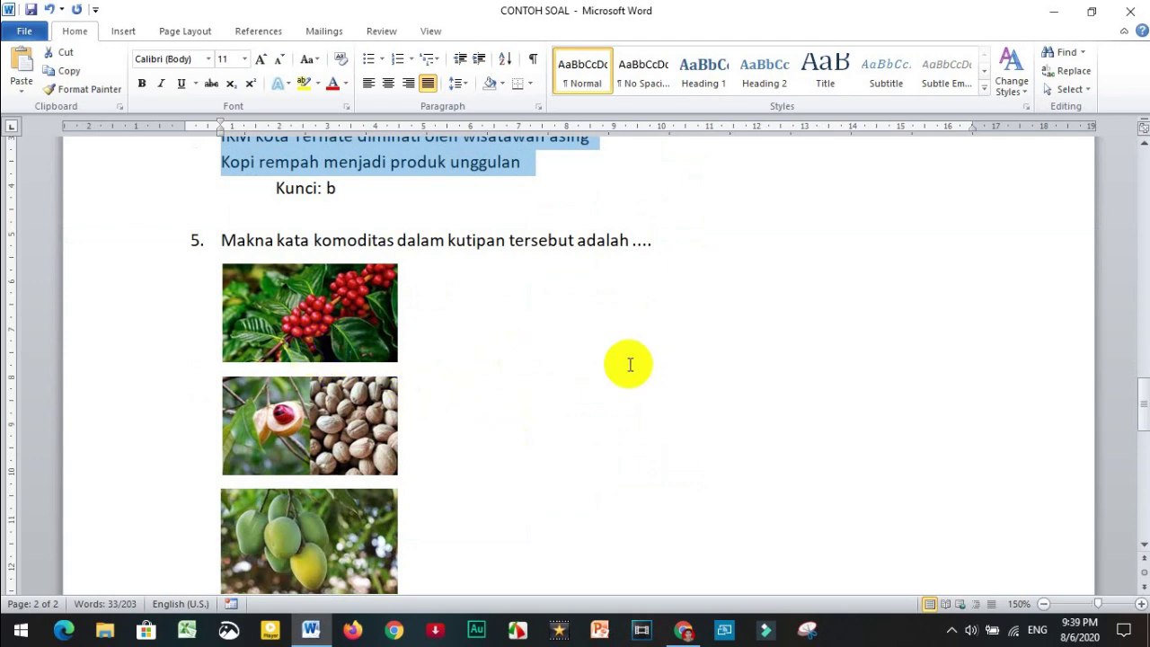
scroll(618, 362, "down", 3)
scroll(612, 365, "up", 3)
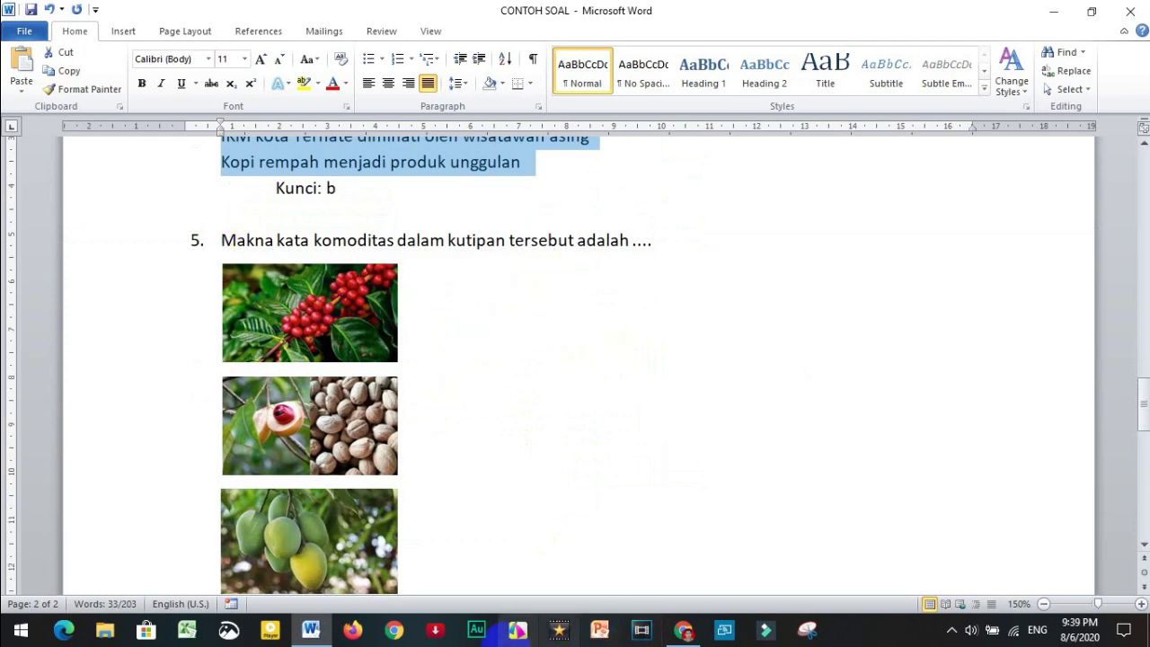
left_click(228, 631)
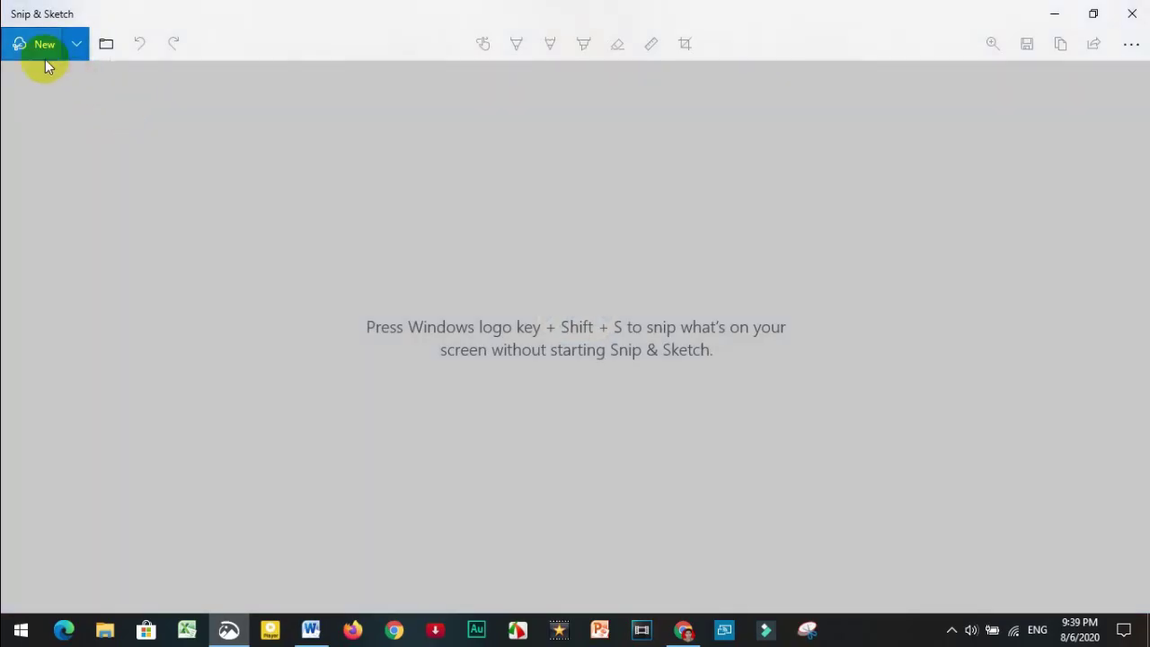
Snip question 5's coffee-berry picture and save it as PNG gbr 4
left_click(45, 56)
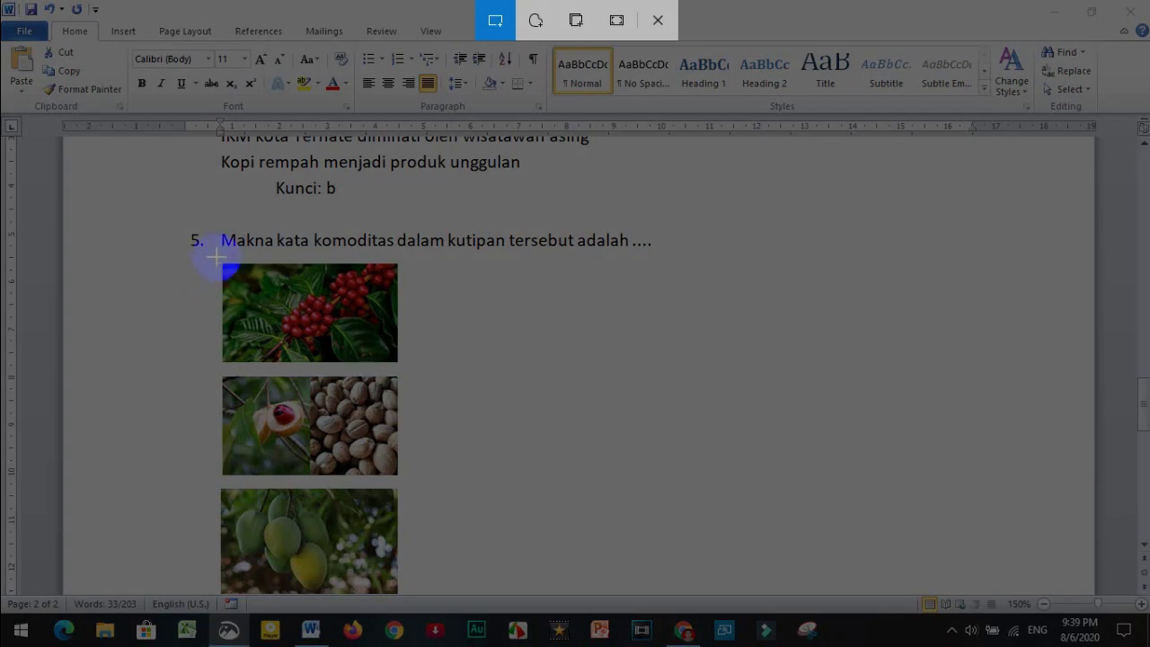
left_click_drag(216, 258, 403, 367)
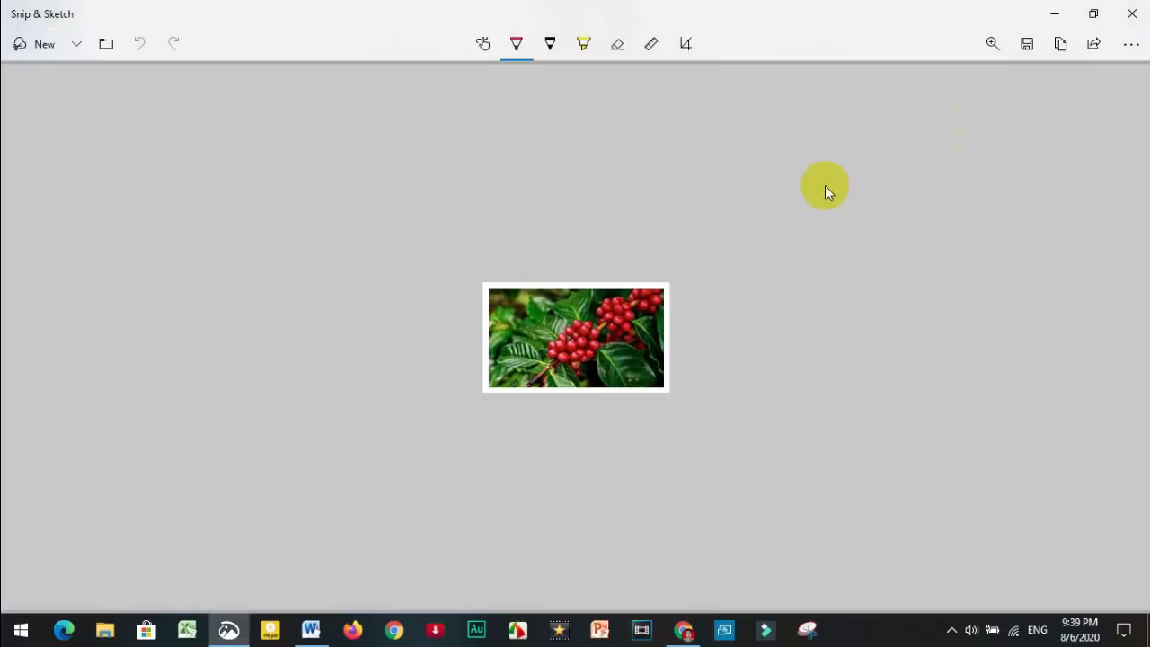
left_click(1027, 43)
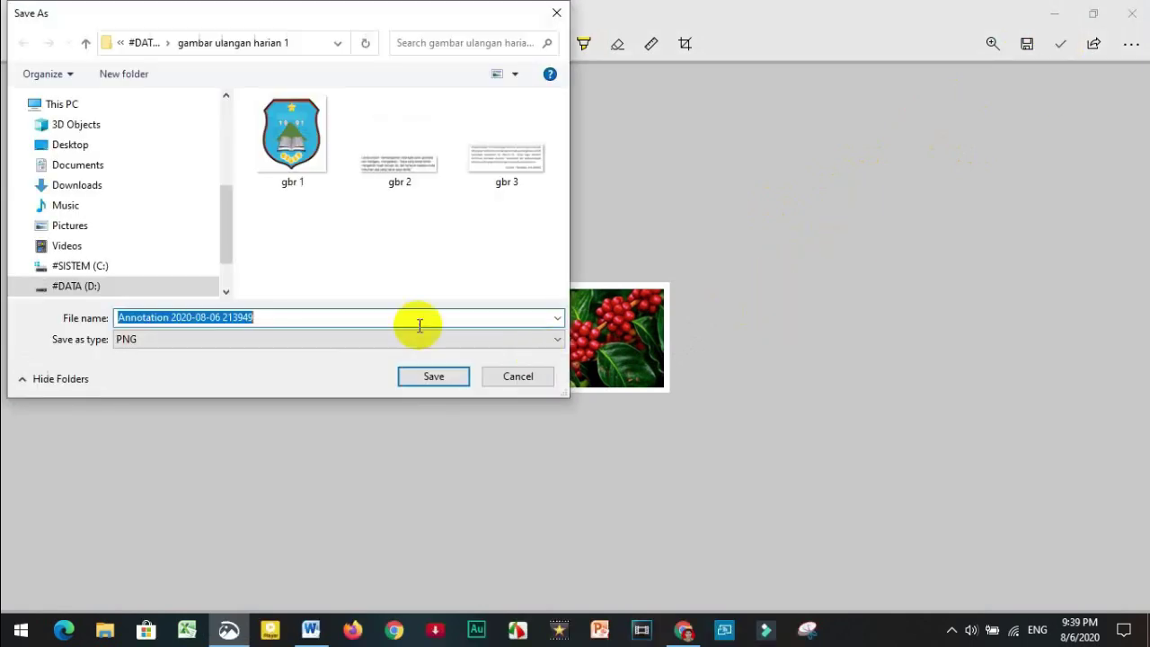
left_click(524, 175)
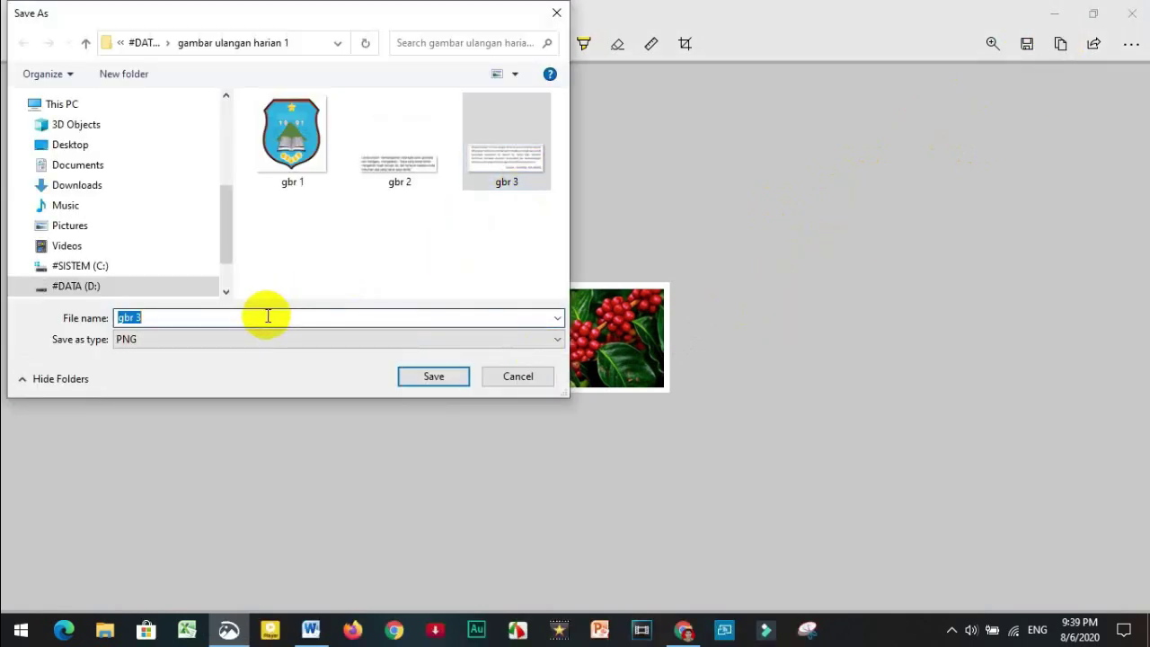
type("4")
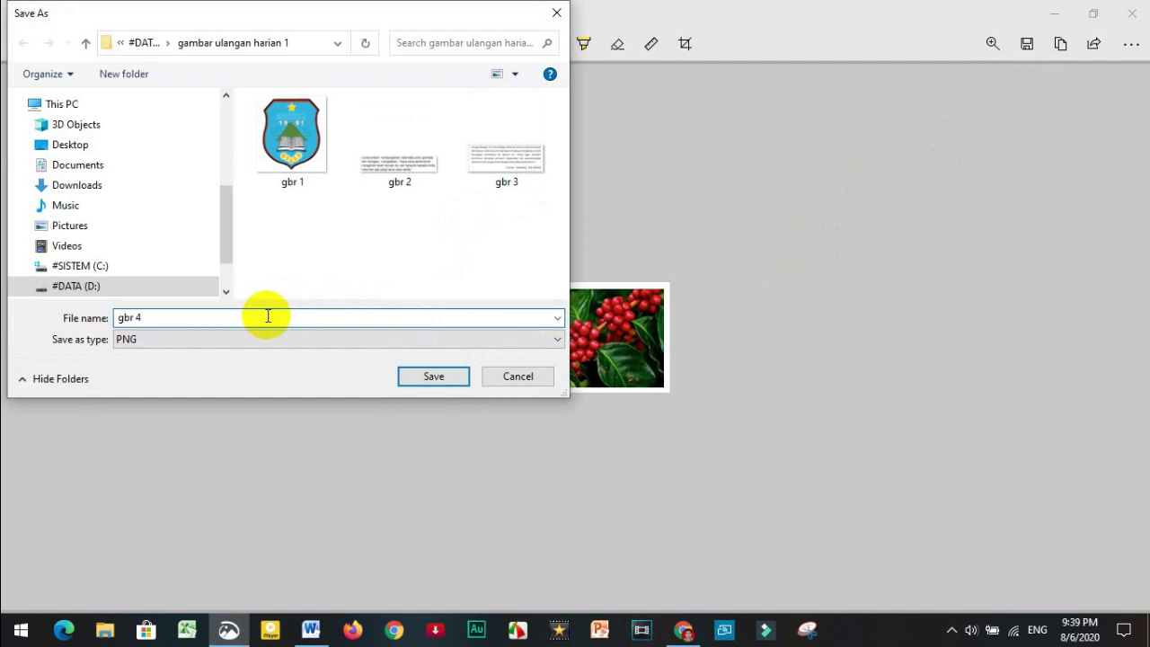
key("Return")
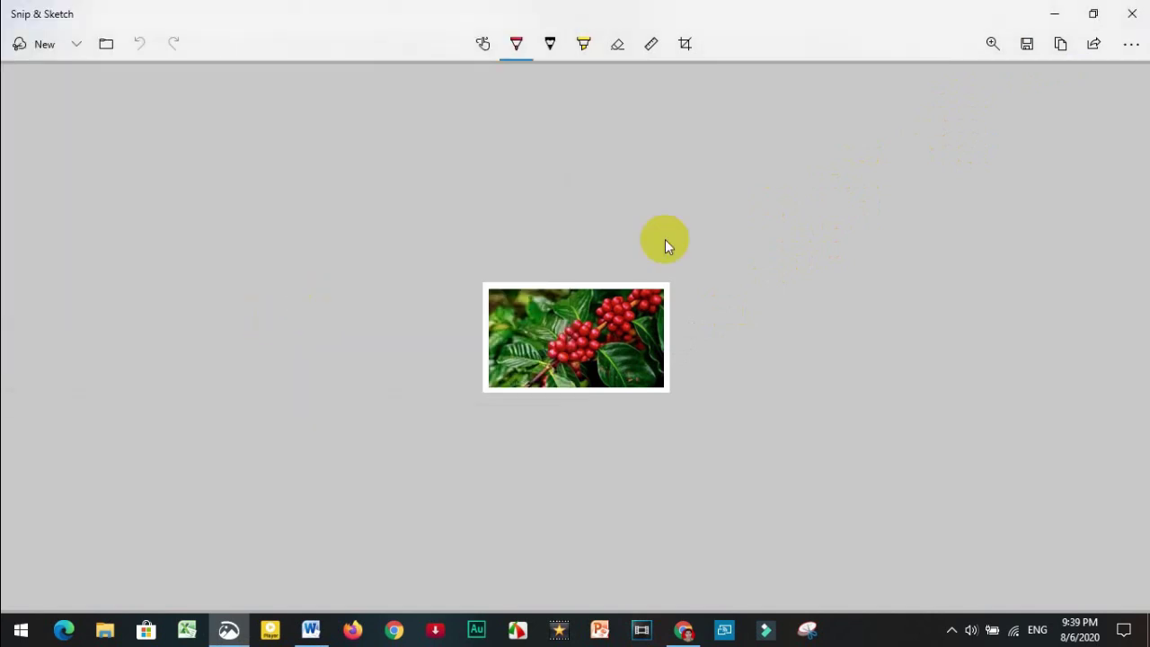
left_click(1130, 18)
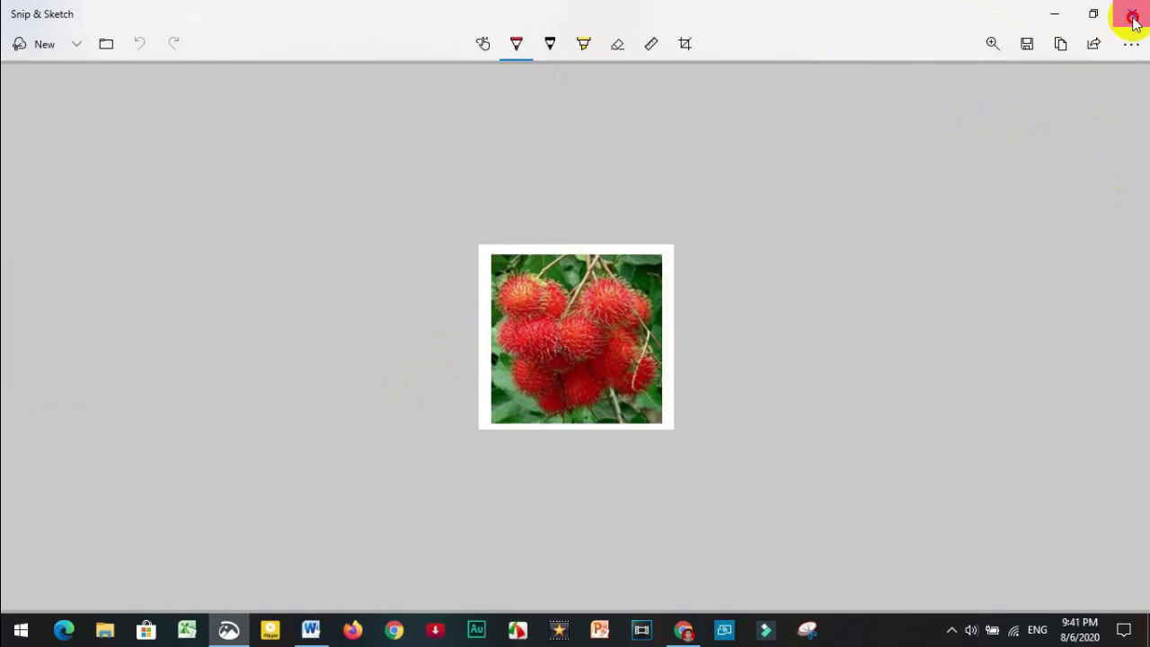
left_click(1132, 20)
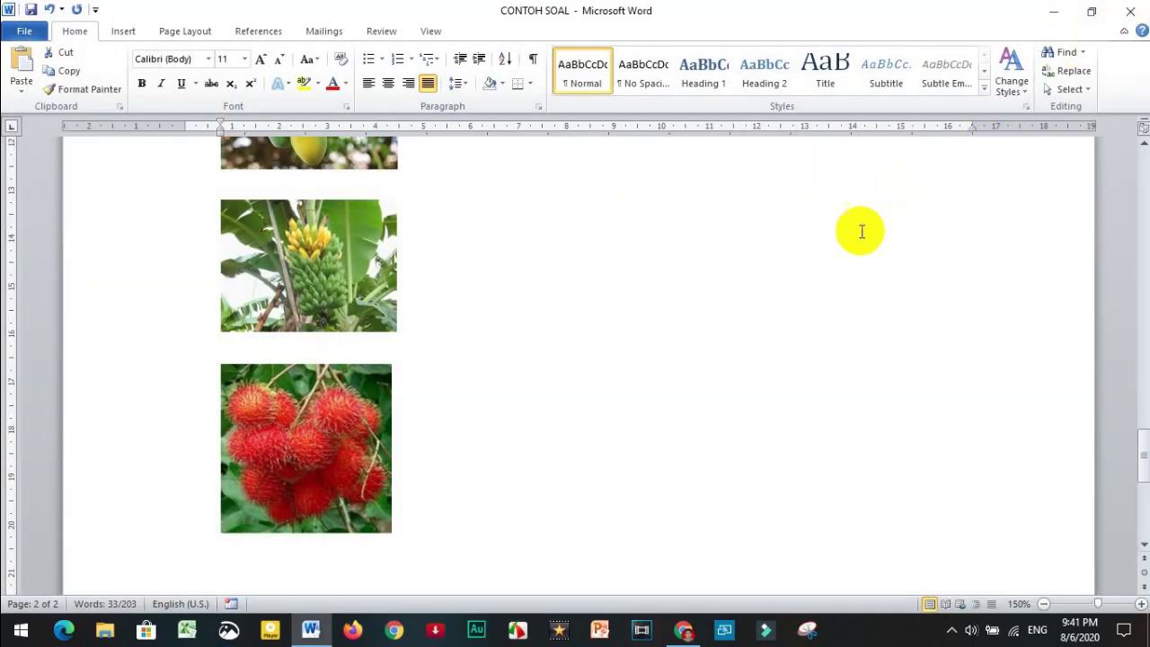
Add a blank question after question 4 and fetch question 5's wording from Word
scroll(835, 202, "up", 10)
scroll(739, 372, "down", 4)
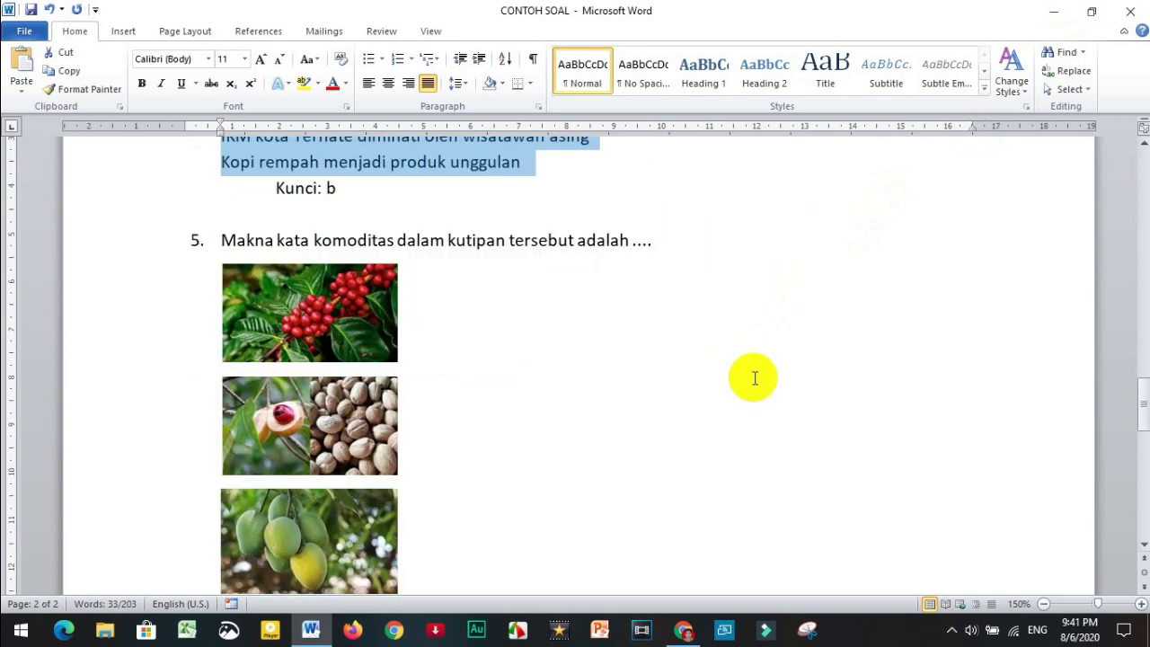
scroll(755, 364, "down", 5)
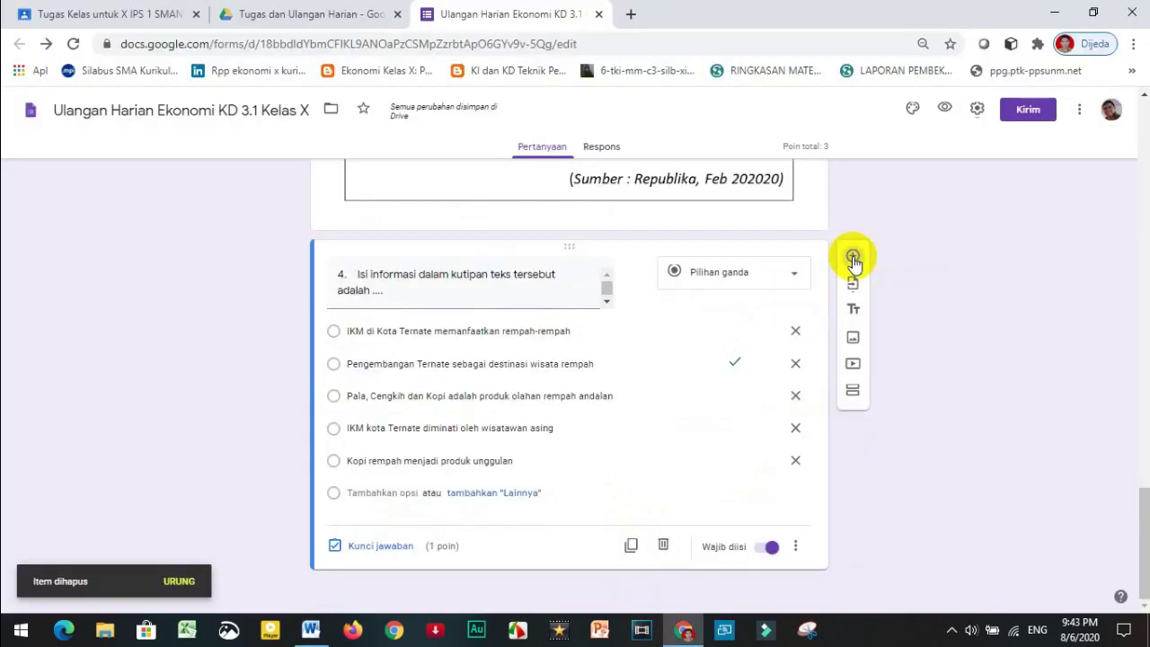
left_click(853, 258)
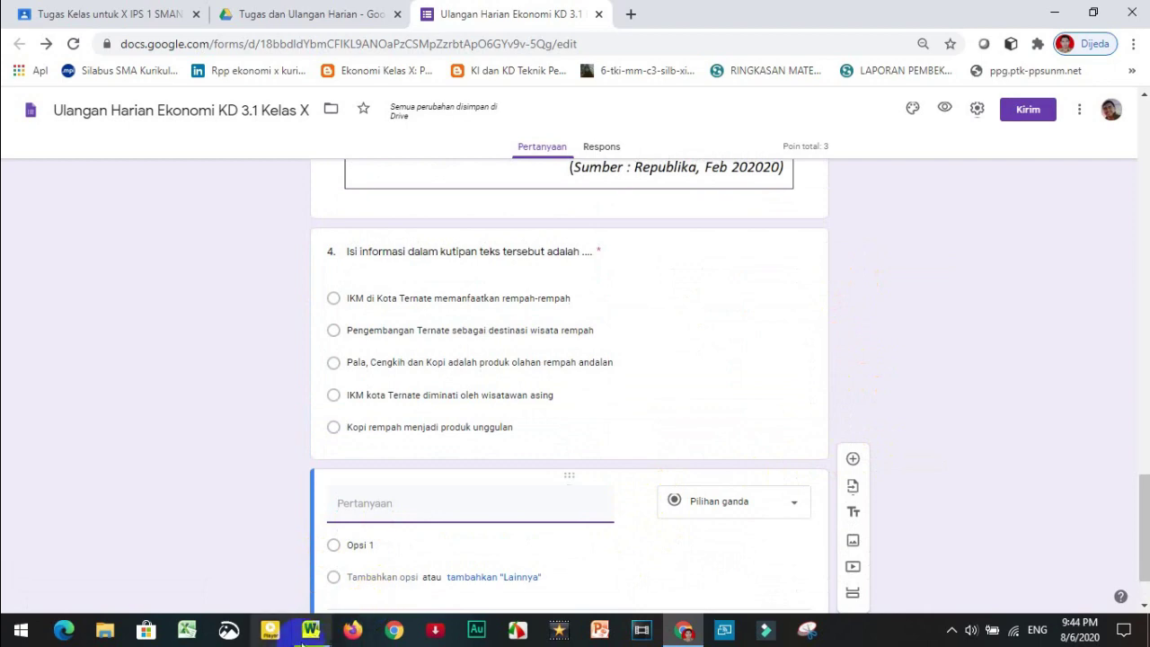
left_click(310, 630)
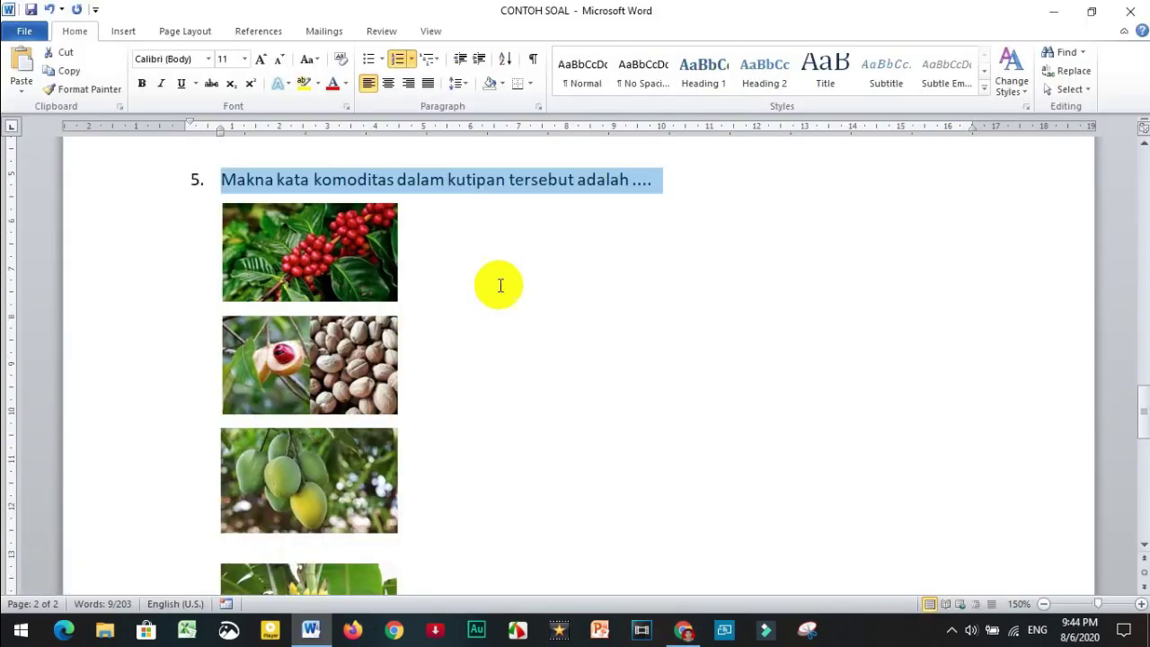
left_click(683, 630)
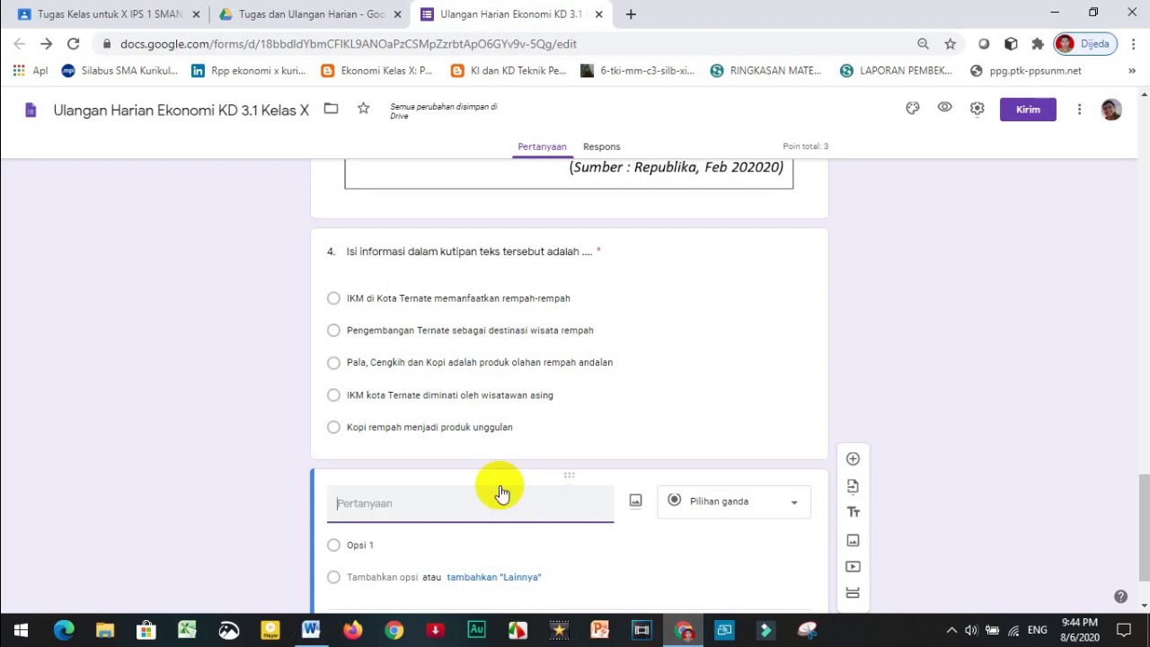
Paste question 5's wording and attach the gbr 4 coffee picture to the first option
type("5. Makna kata komoditas dalam kutipan tersebut adalah ....")
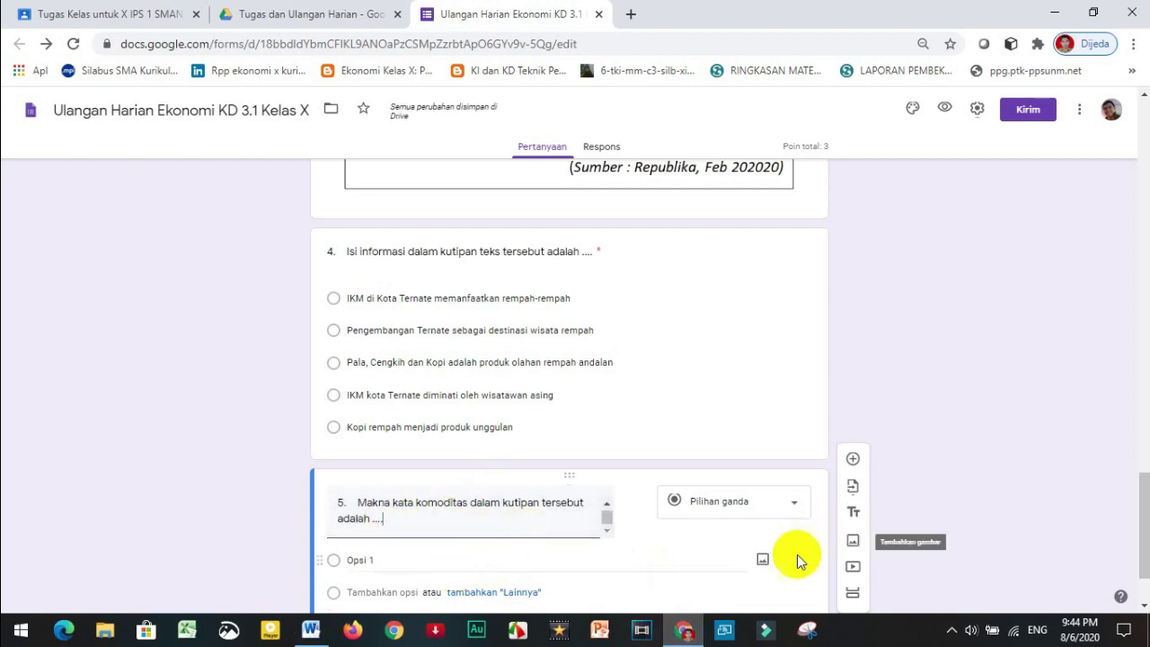
left_click(763, 559)
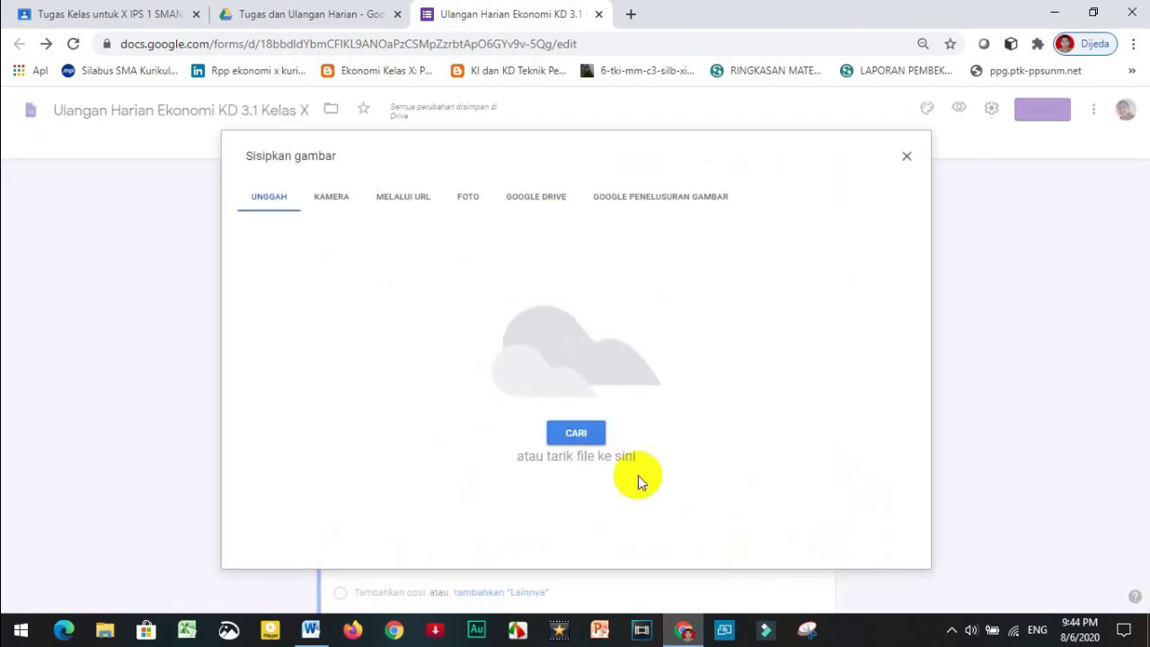
left_click(905, 156)
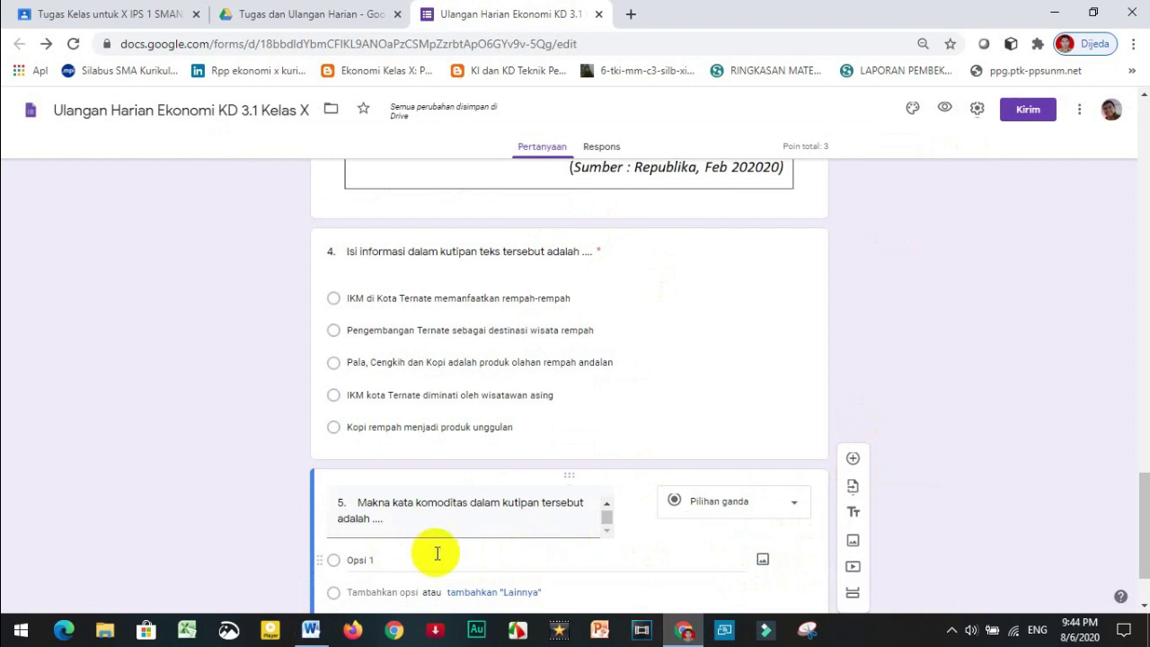
left_click(764, 558)
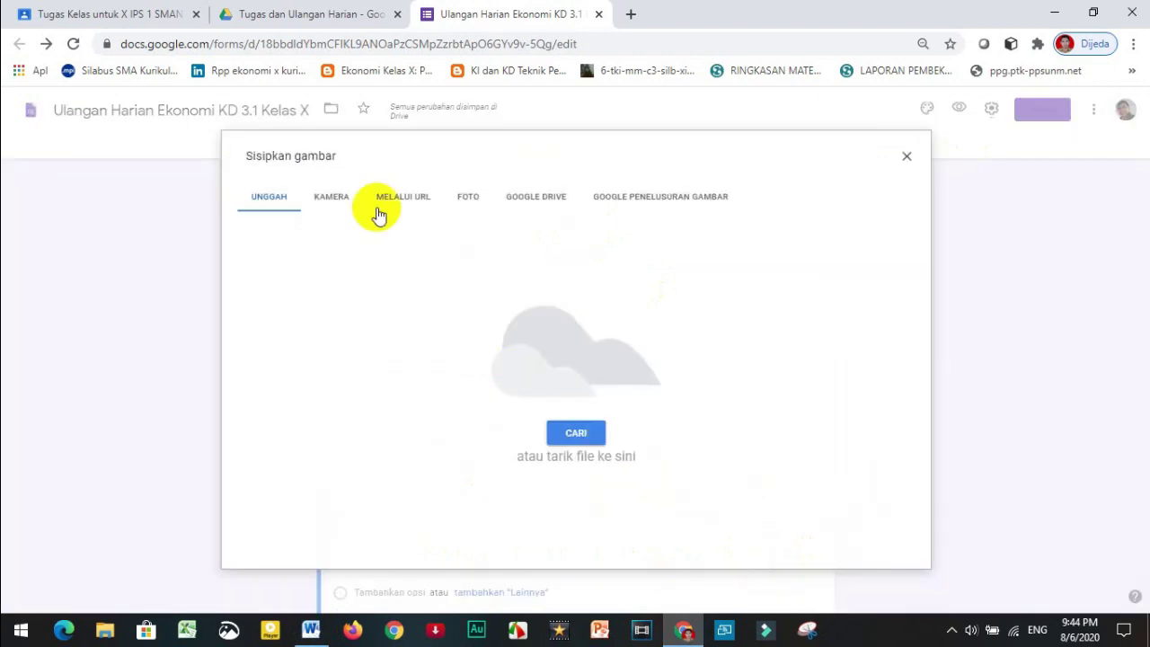
left_click(569, 415)
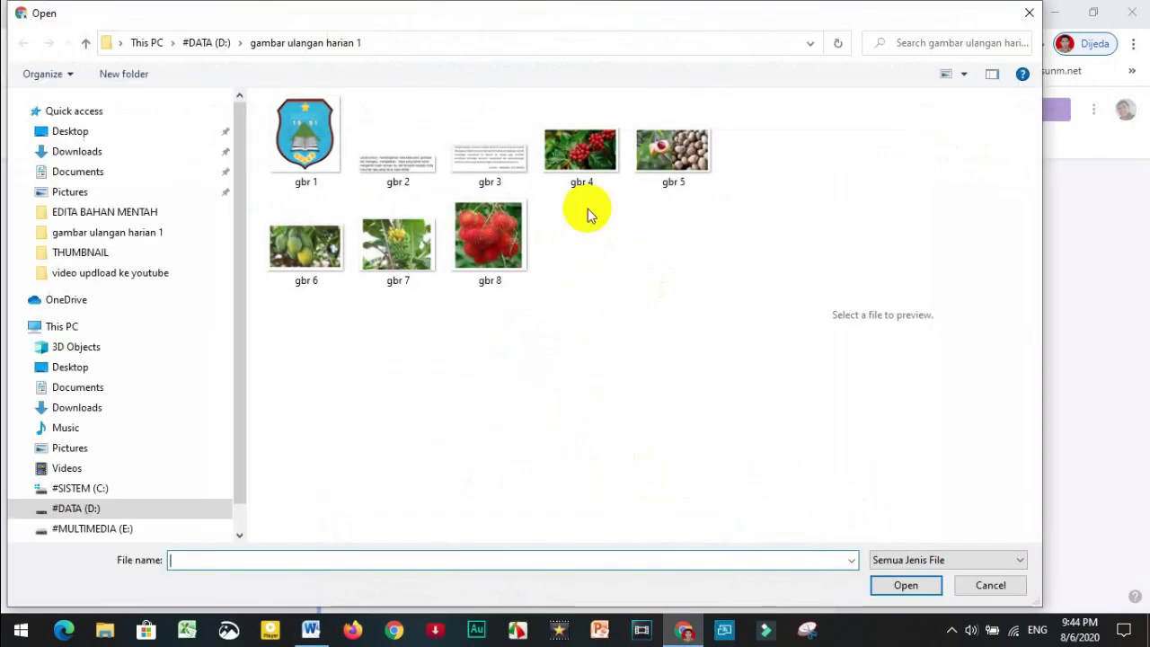
left_click(579, 175)
left_click(904, 587)
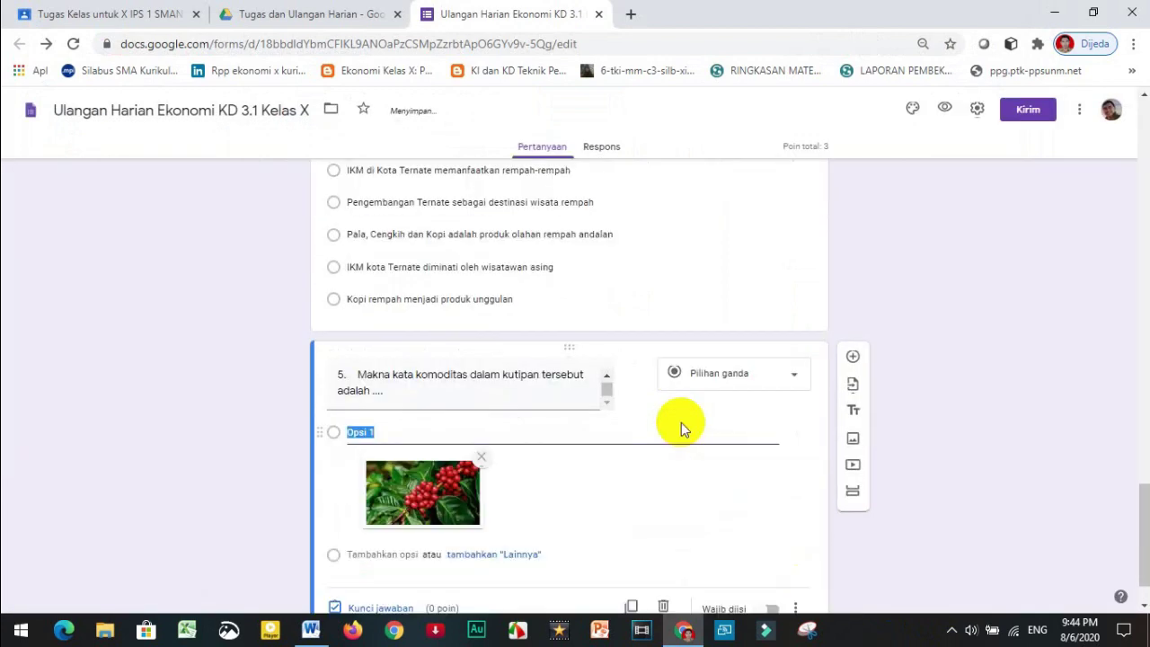
Add another option with the gbr 5 picture attached
key("Return")
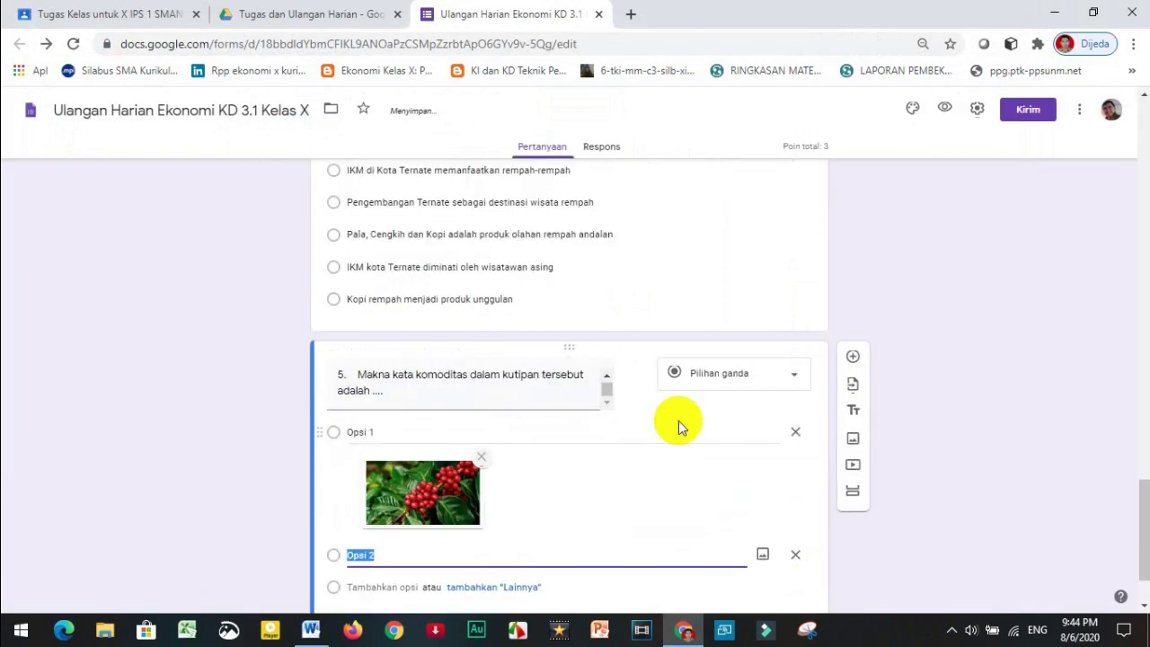
left_click(761, 555)
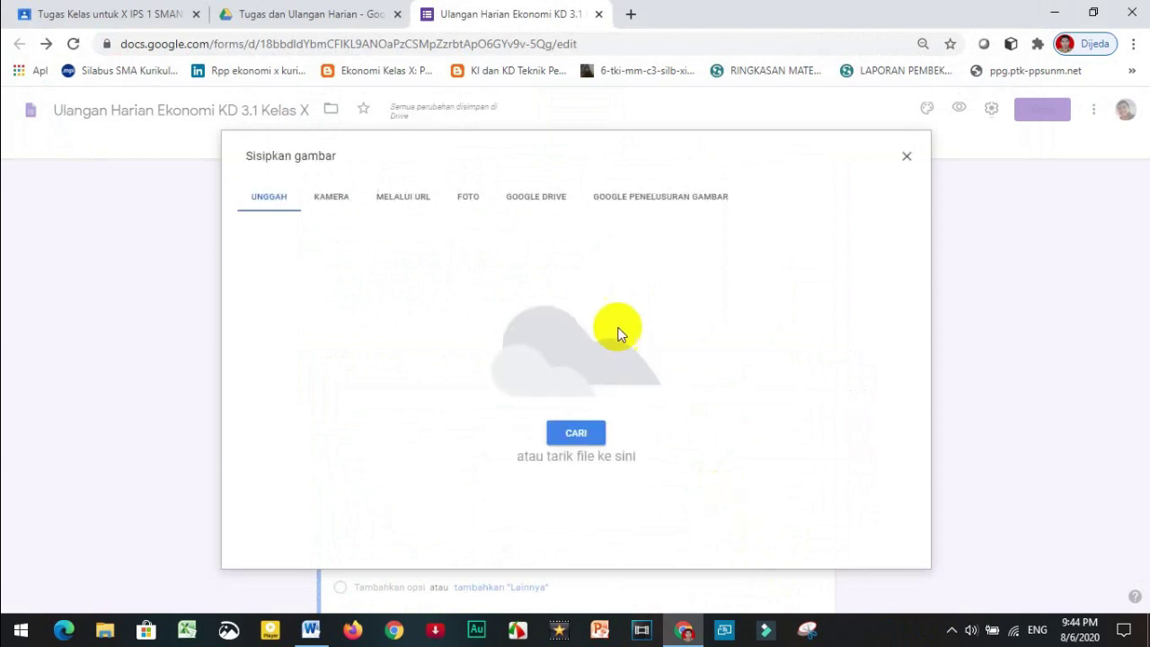
left_click(576, 432)
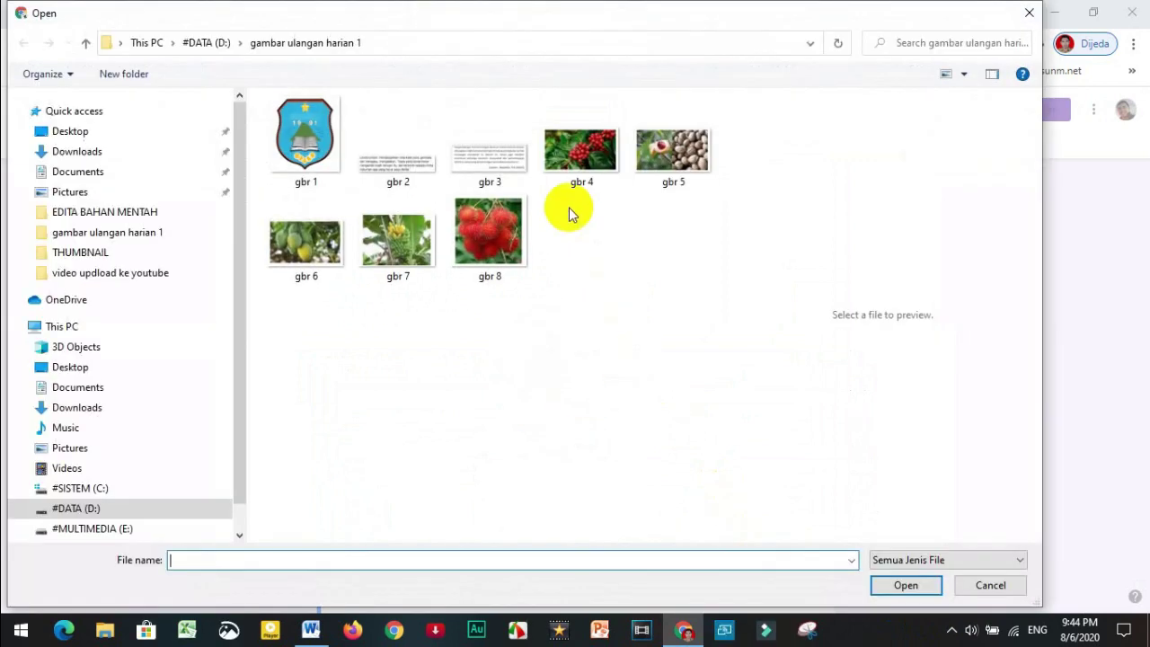
left_click(705, 145)
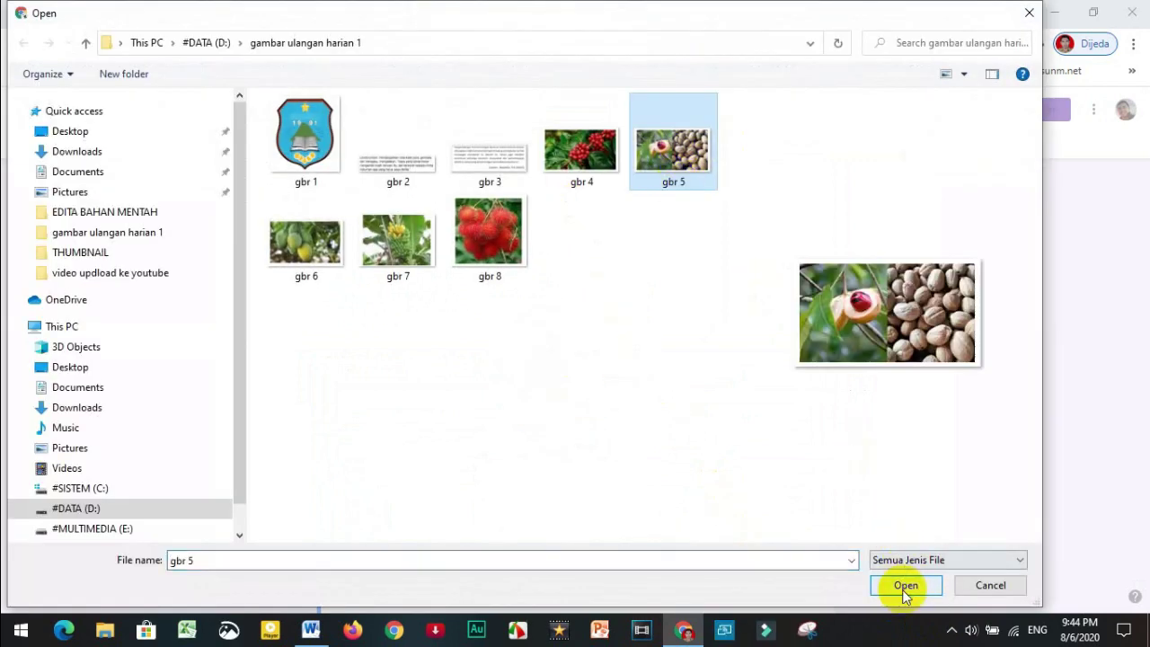
left_click(904, 587)
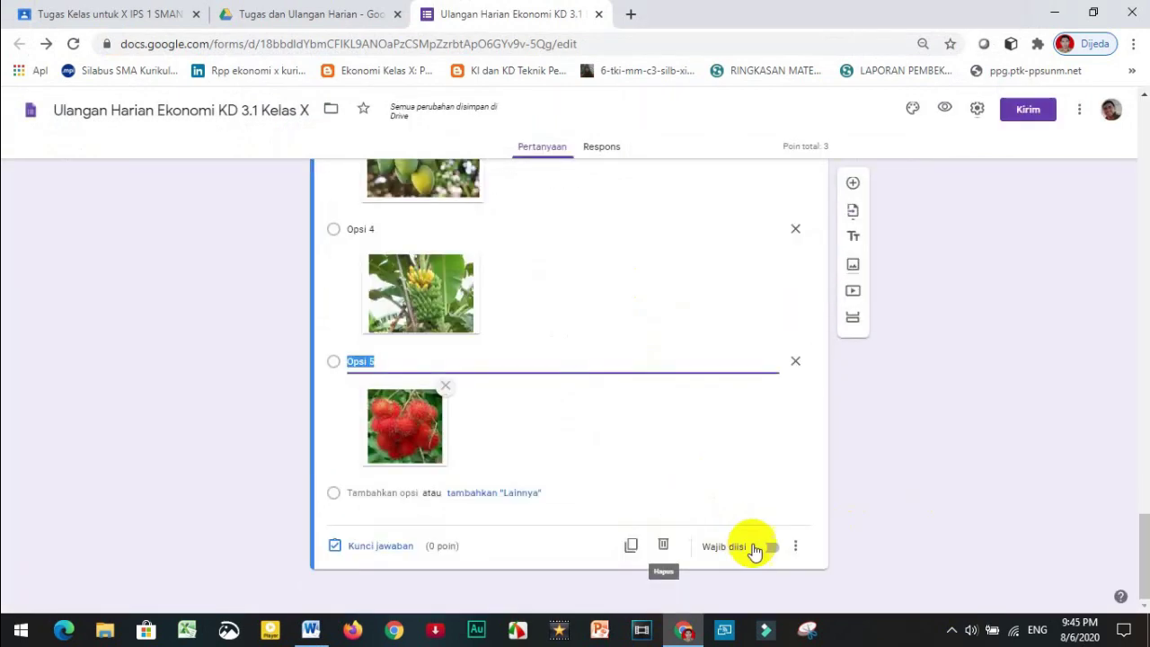
Make question 5 required and shuffle its option order
left_click(770, 548)
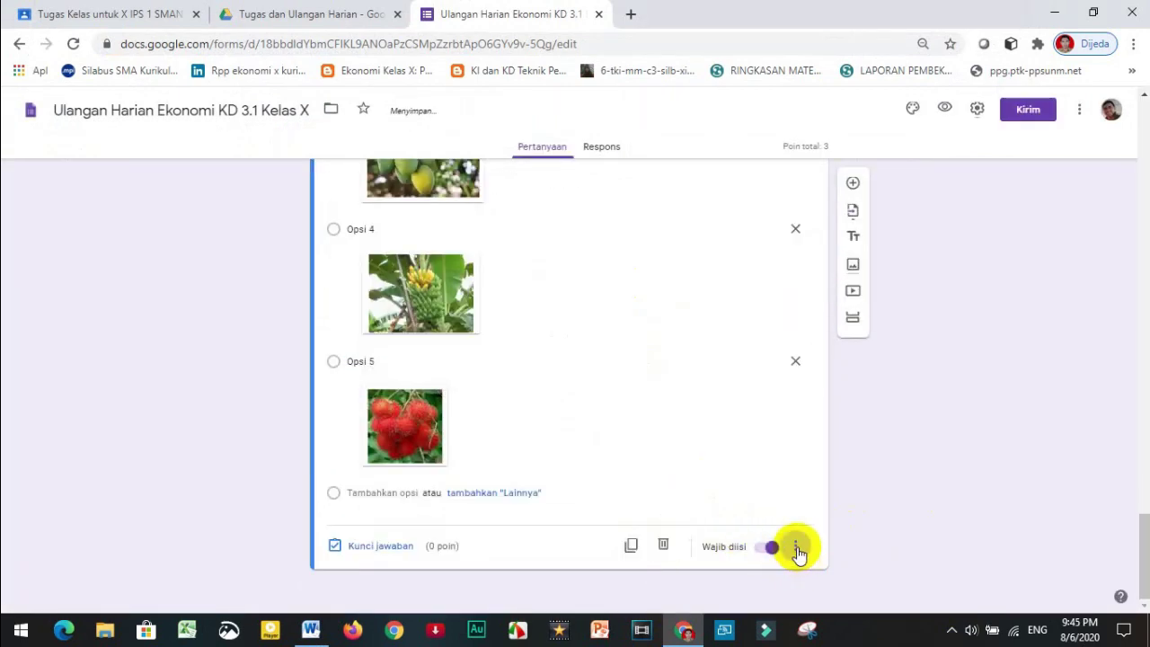
left_click(796, 547)
left_click(852, 582)
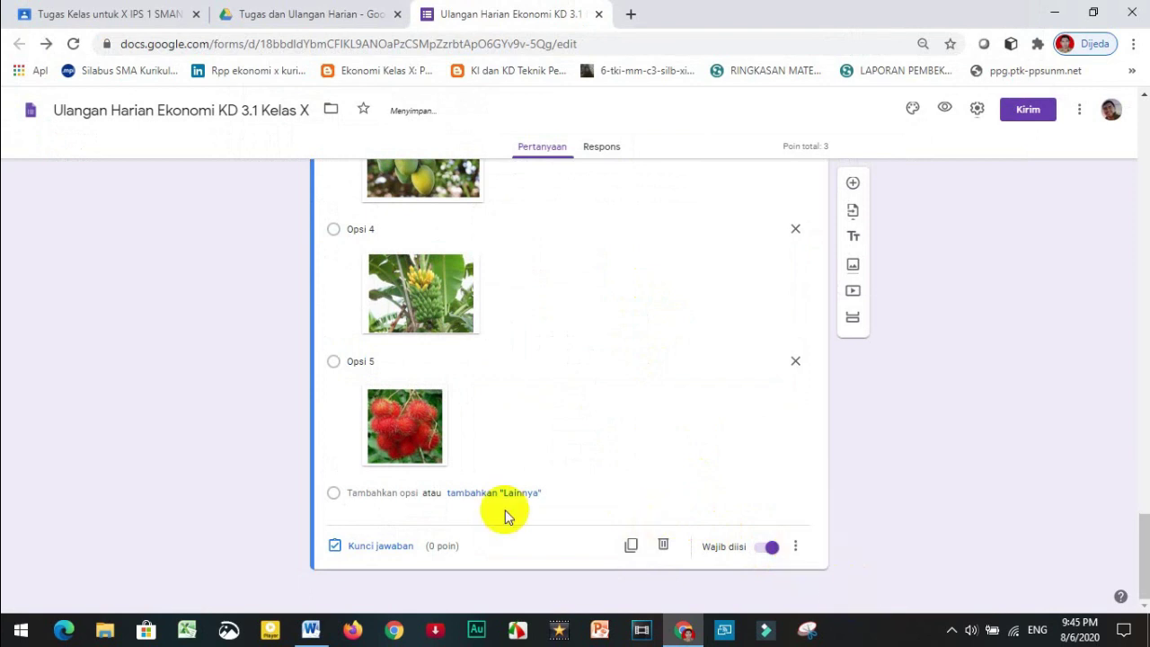
left_click(451, 426)
scroll(562, 438, "up", 3)
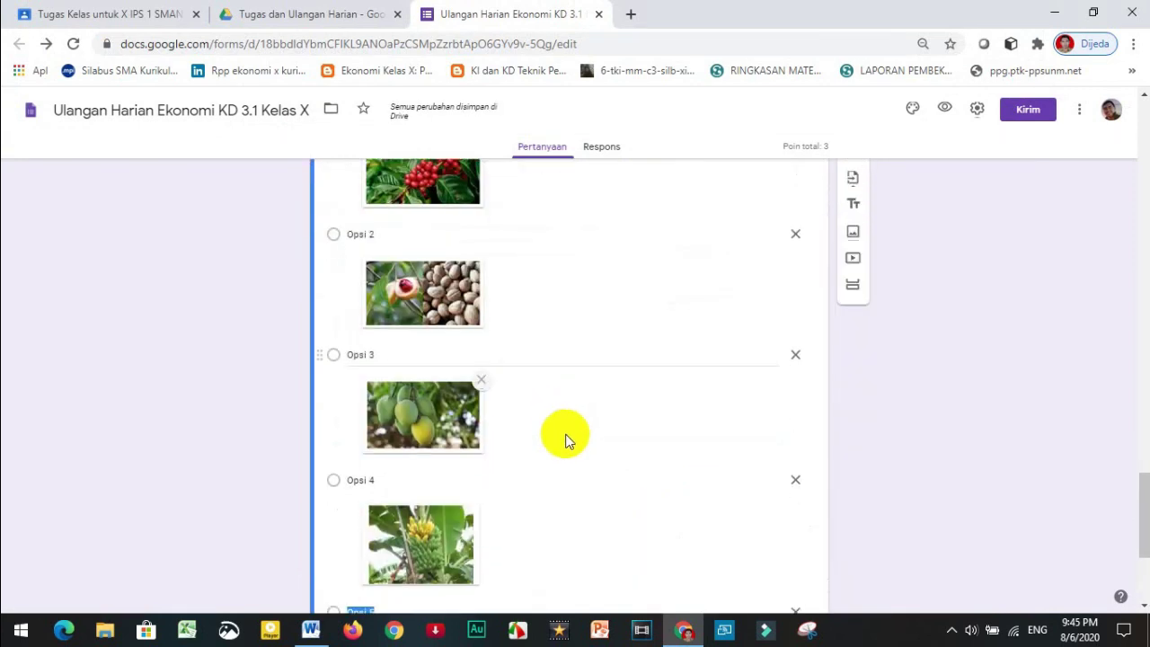
scroll(567, 442, "down", 3)
Key the nutmeg picture (Opsi 2) as question 5's correct answer, worth 1 point
left_click(380, 545)
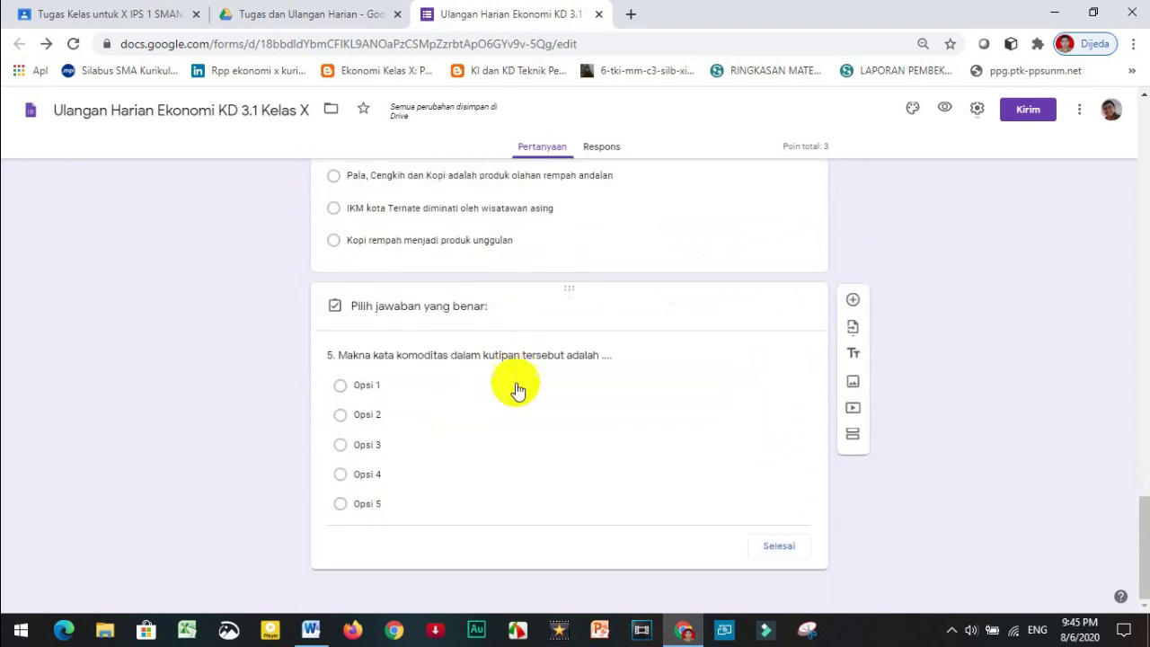
scroll(634, 449, "down", 2)
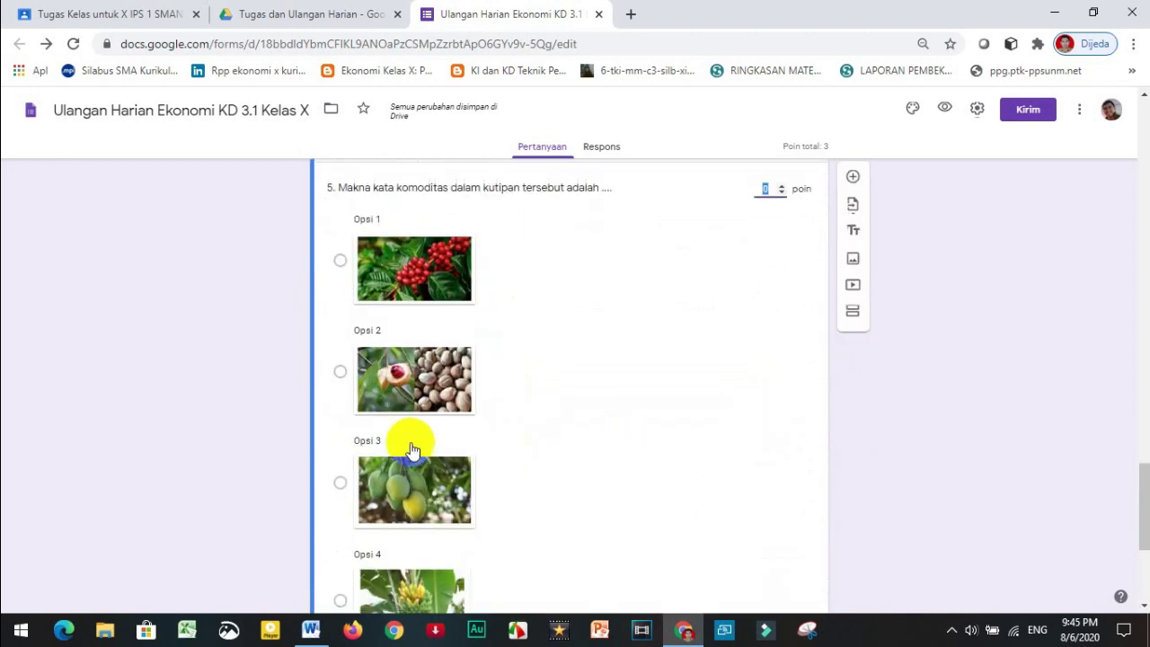
left_click(341, 373)
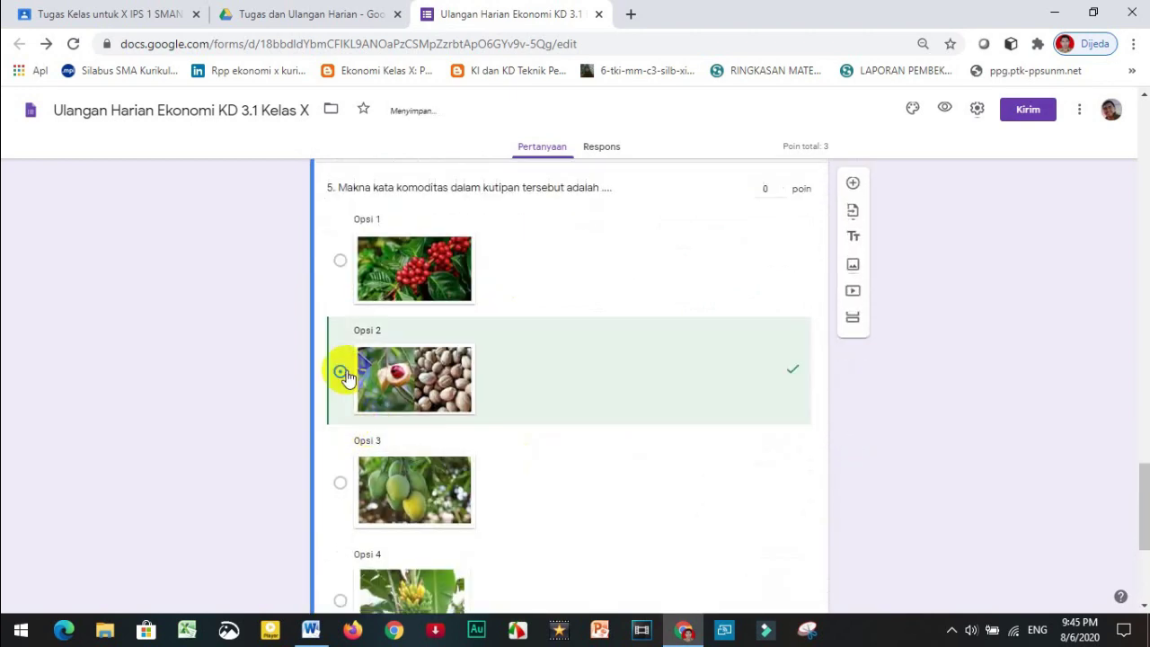
left_click(783, 191)
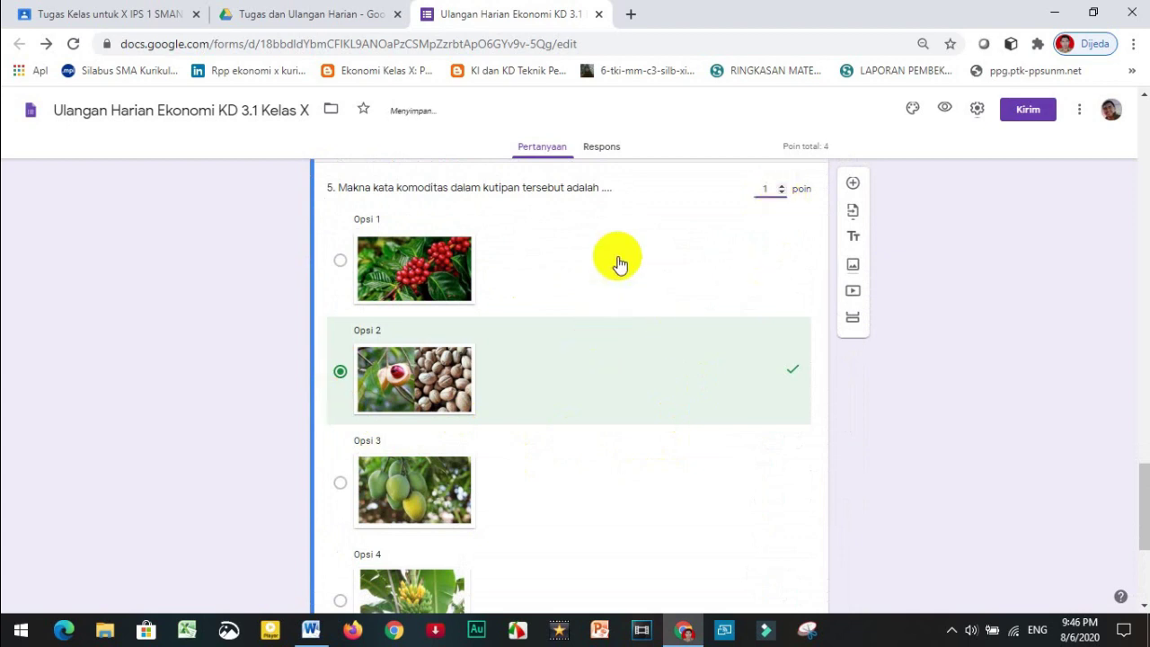
scroll(1040, 422, "down", 1)
scroll(1037, 421, "down", 2)
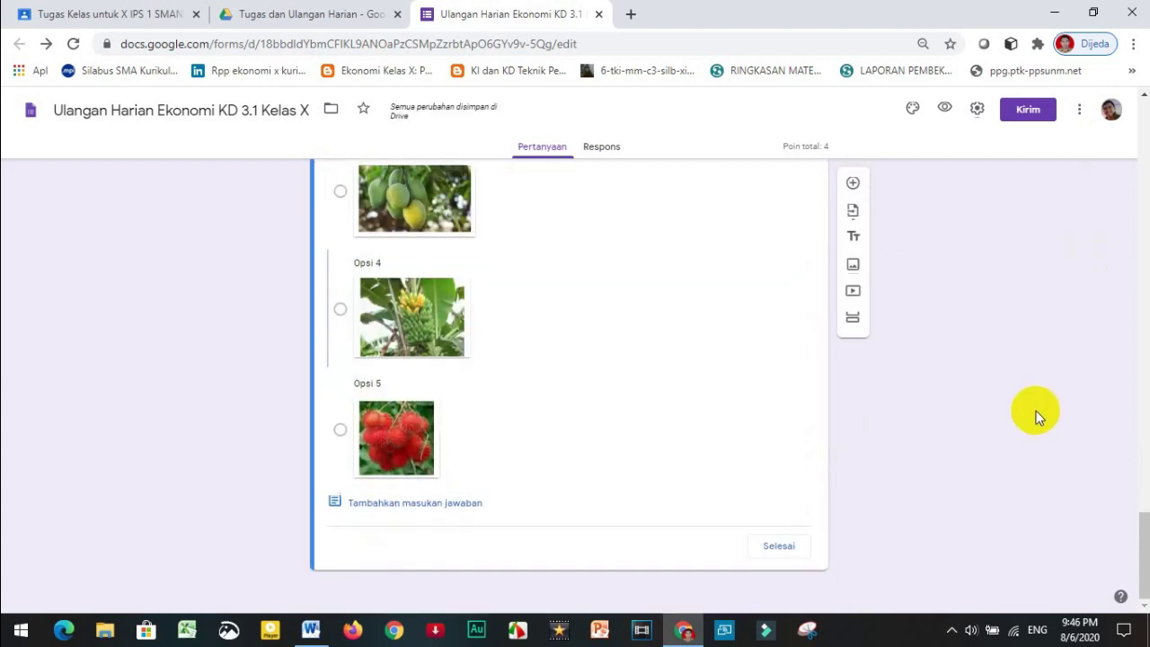
left_click(779, 547)
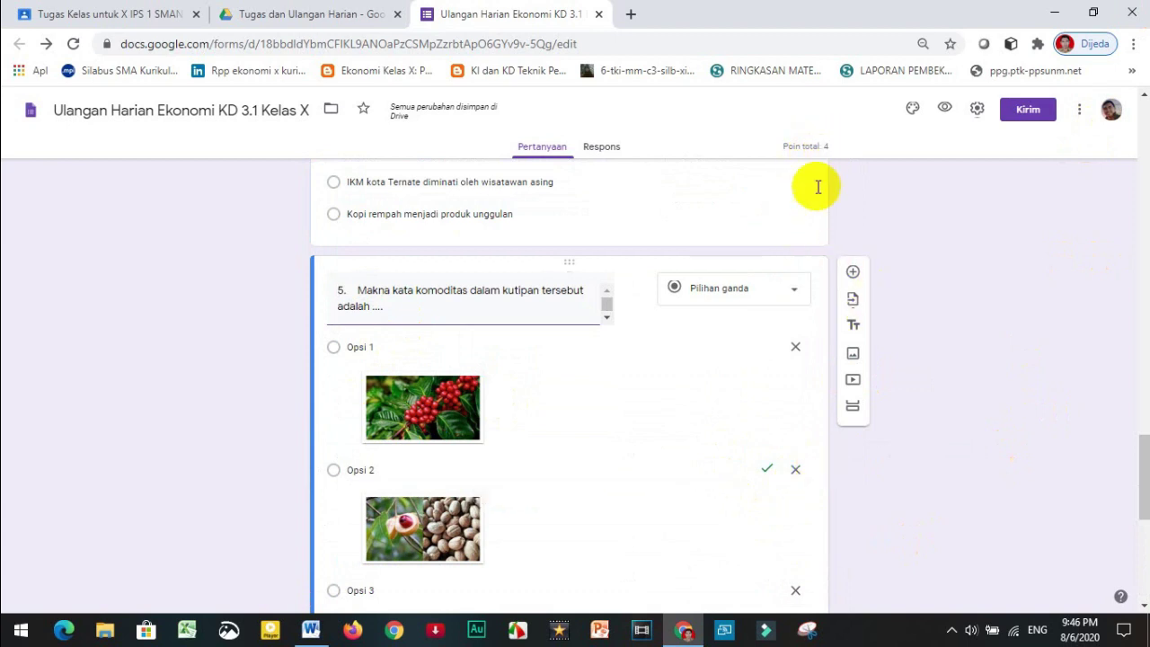
Move up past questions 4 and 3 and select question 2 for editing
scroll(735, 435, "up", 3)
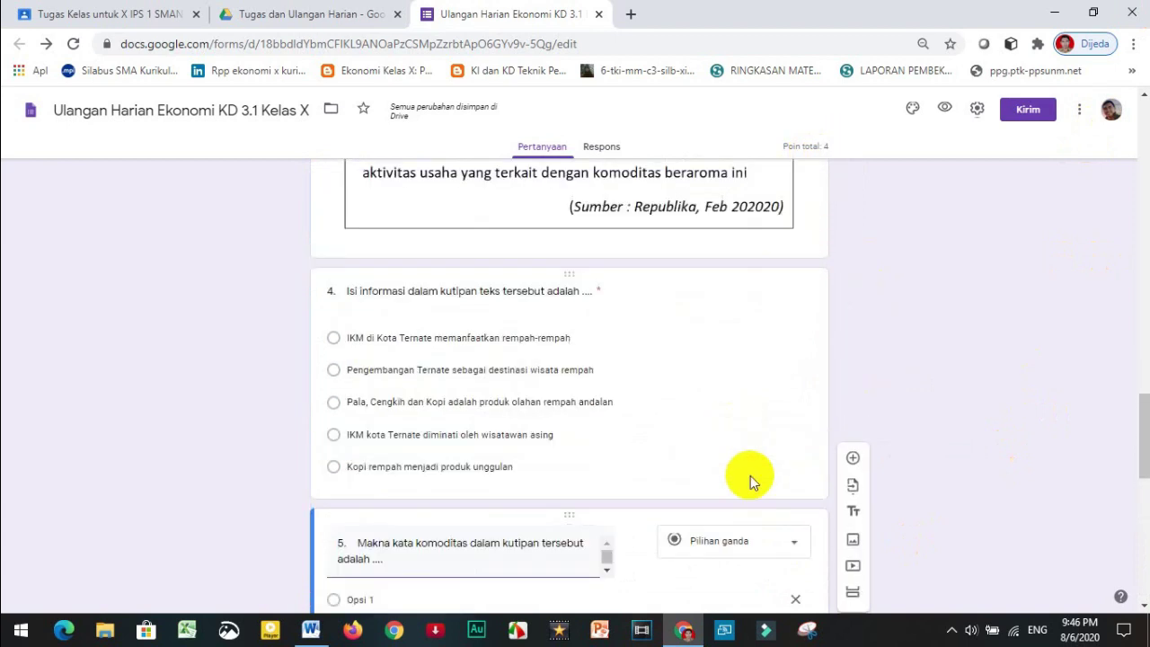
left_click(729, 434)
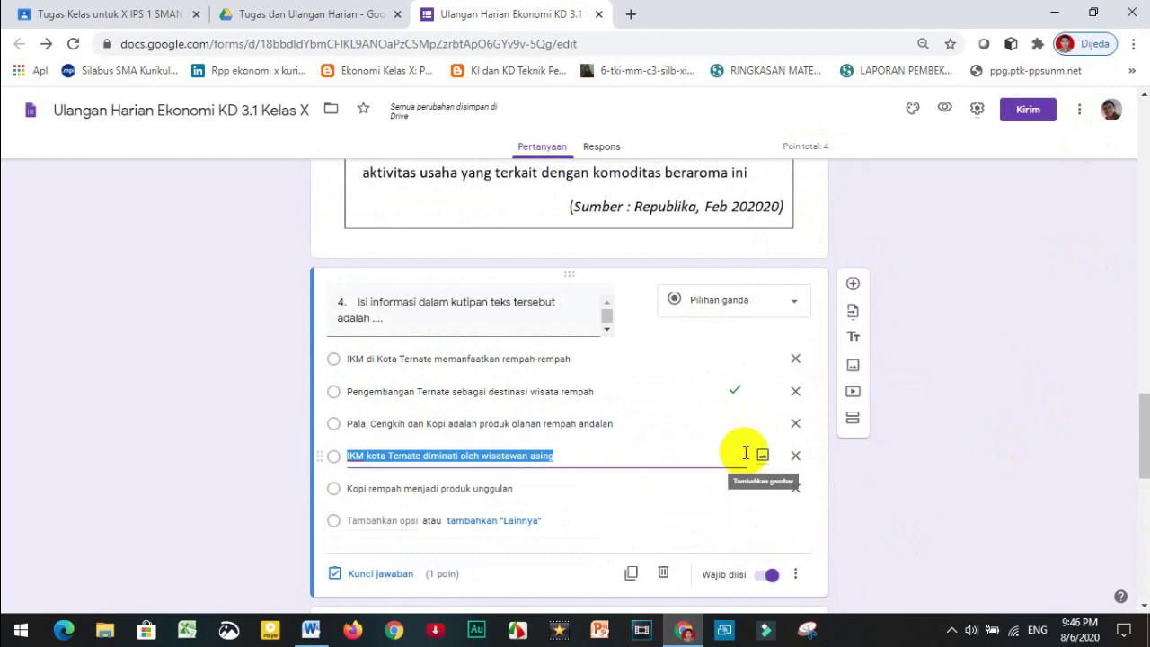
scroll(744, 445, "up", 3)
scroll(728, 377, "up", 3)
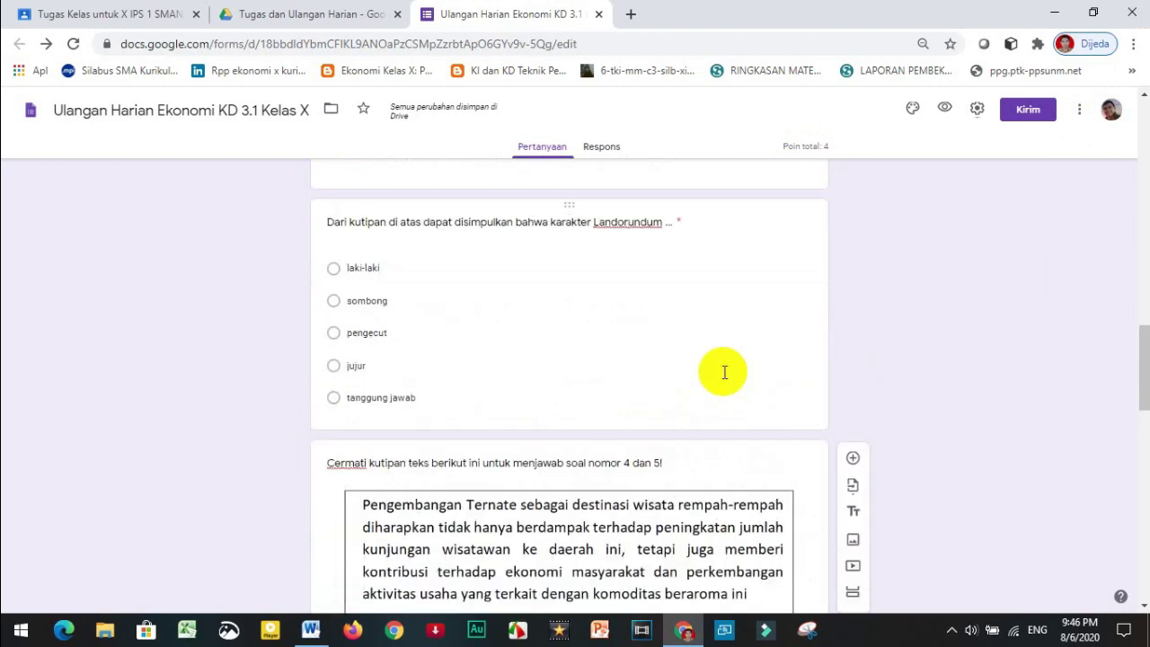
left_click(727, 375)
scroll(741, 441, "up", 5)
left_click(700, 371)
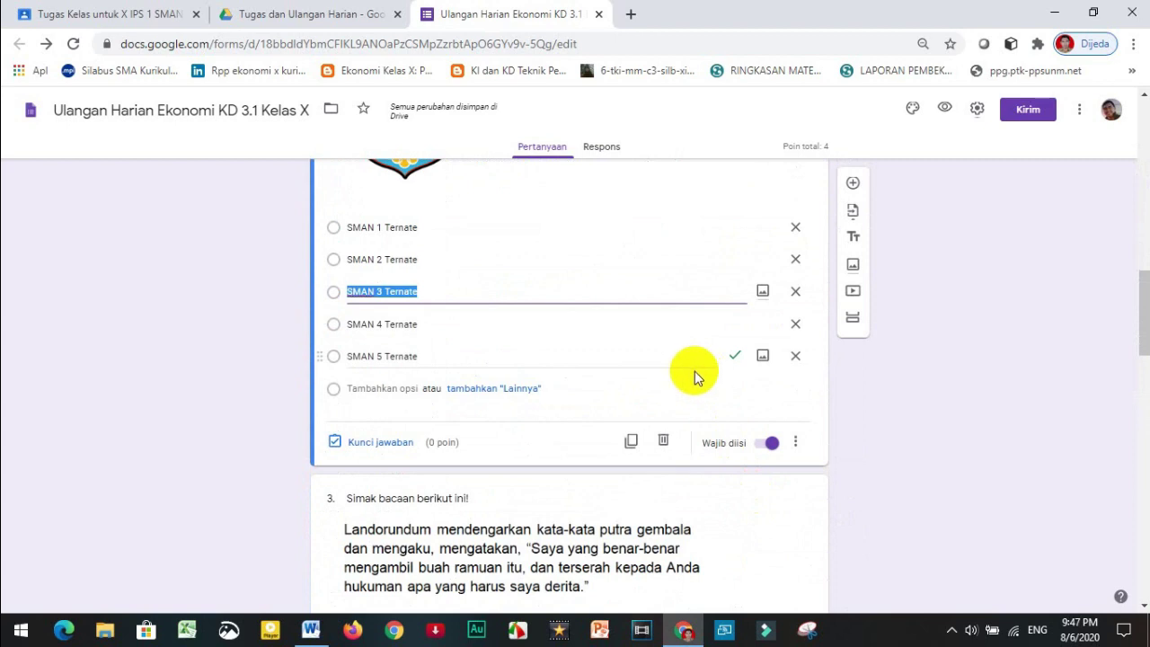
scroll(619, 383, "up", 2)
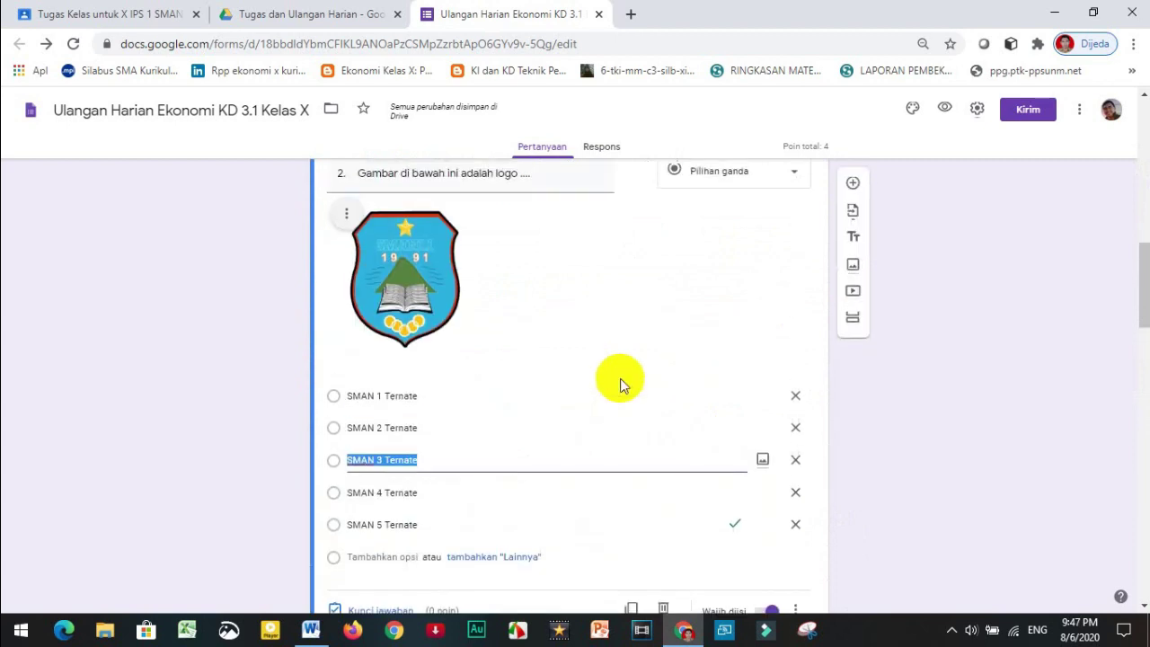
scroll(437, 539, "down", 2)
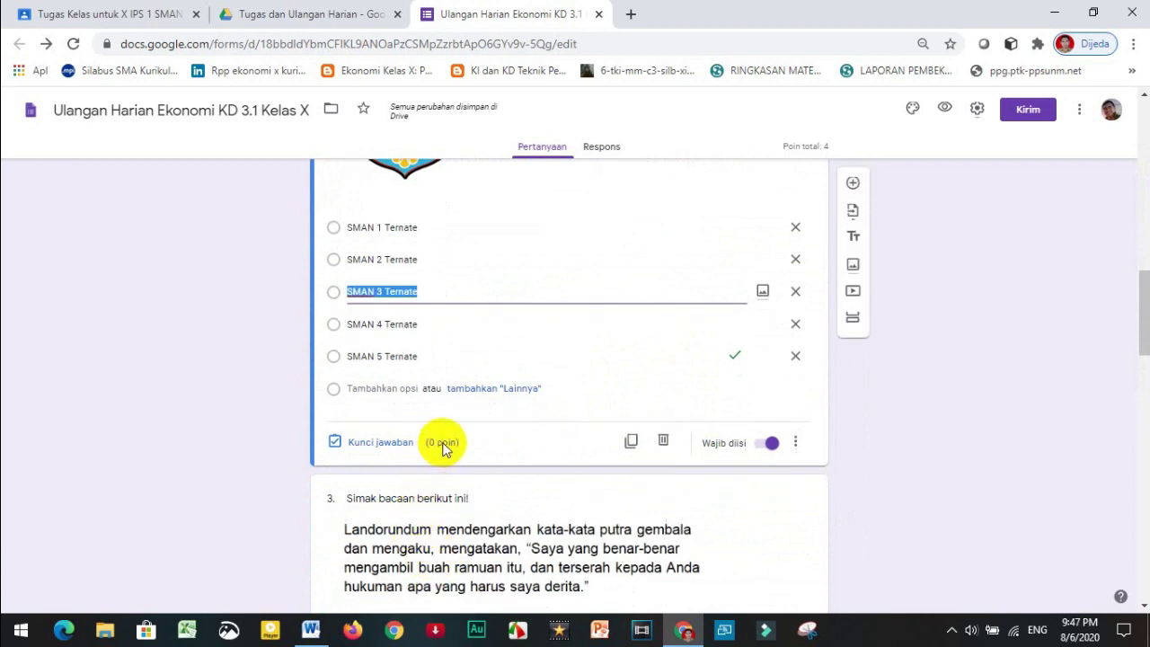
scroll(703, 296, "up", 2)
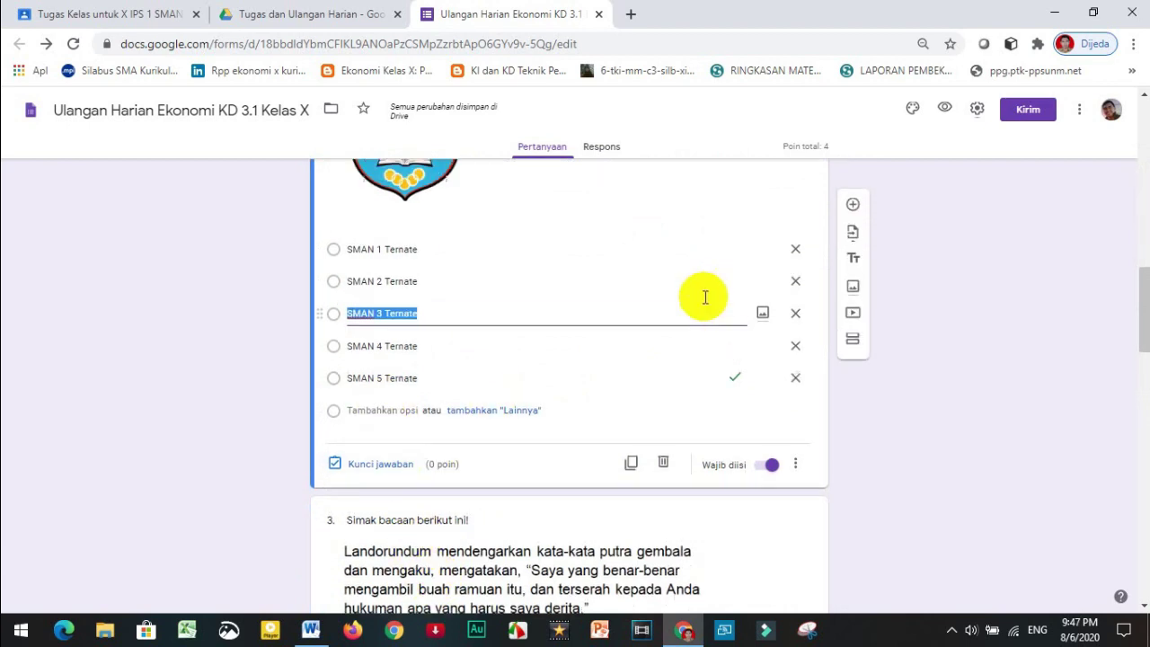
scroll(693, 500, "down", 2)
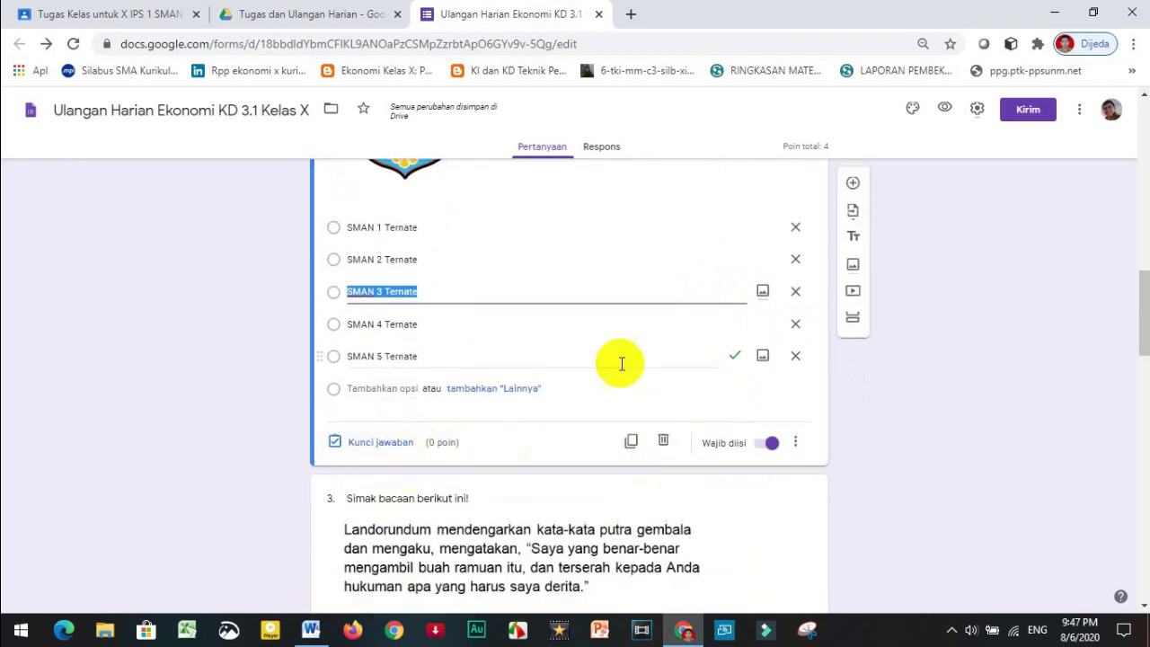
scroll(652, 336, "up", 1)
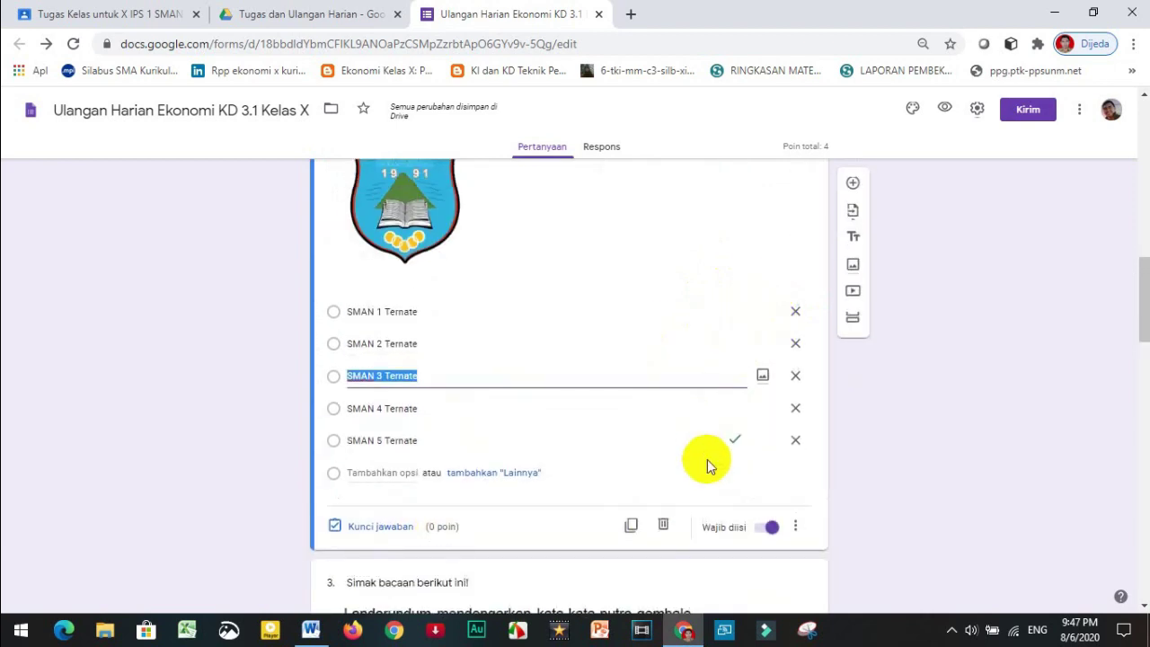
In question 2's answer key, give the SMAN 5 Ternate answer 1 point, making the quiz total 5
left_click(380, 526)
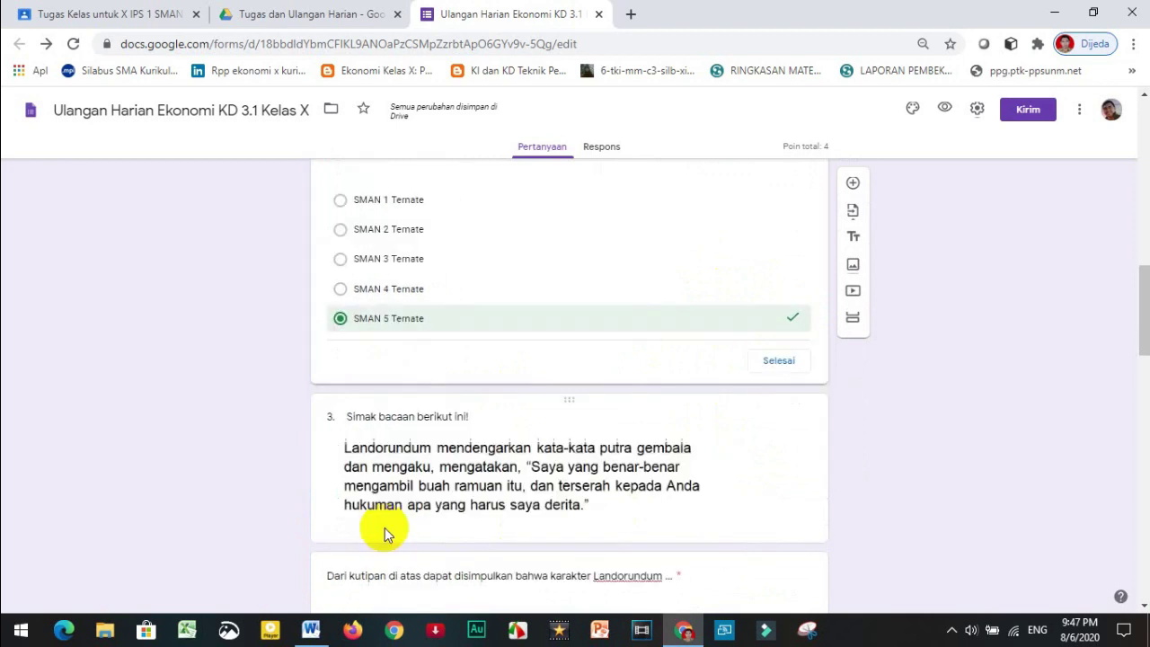
scroll(656, 400, "up", 2)
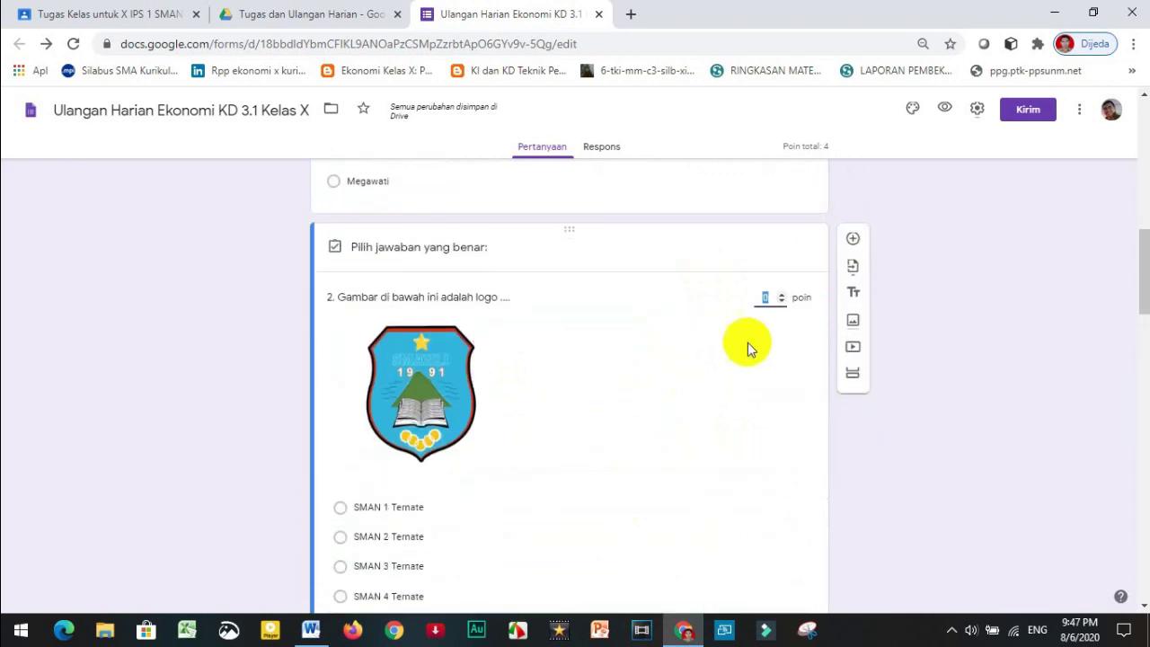
left_click(781, 297)
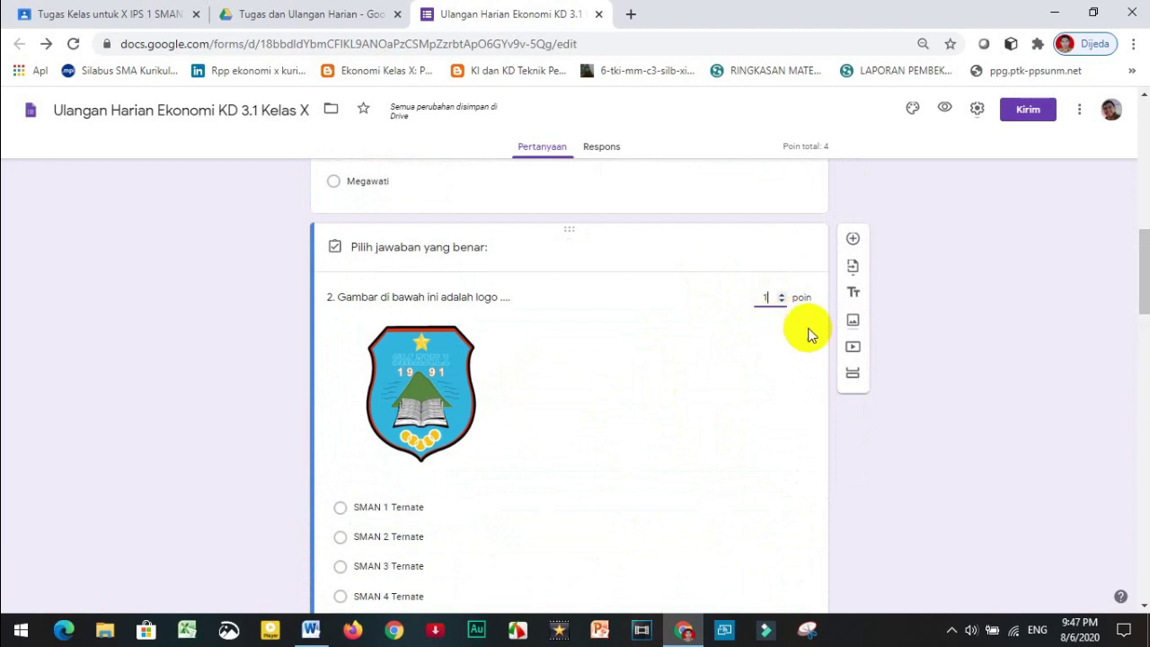
scroll(1016, 391, "down", 5)
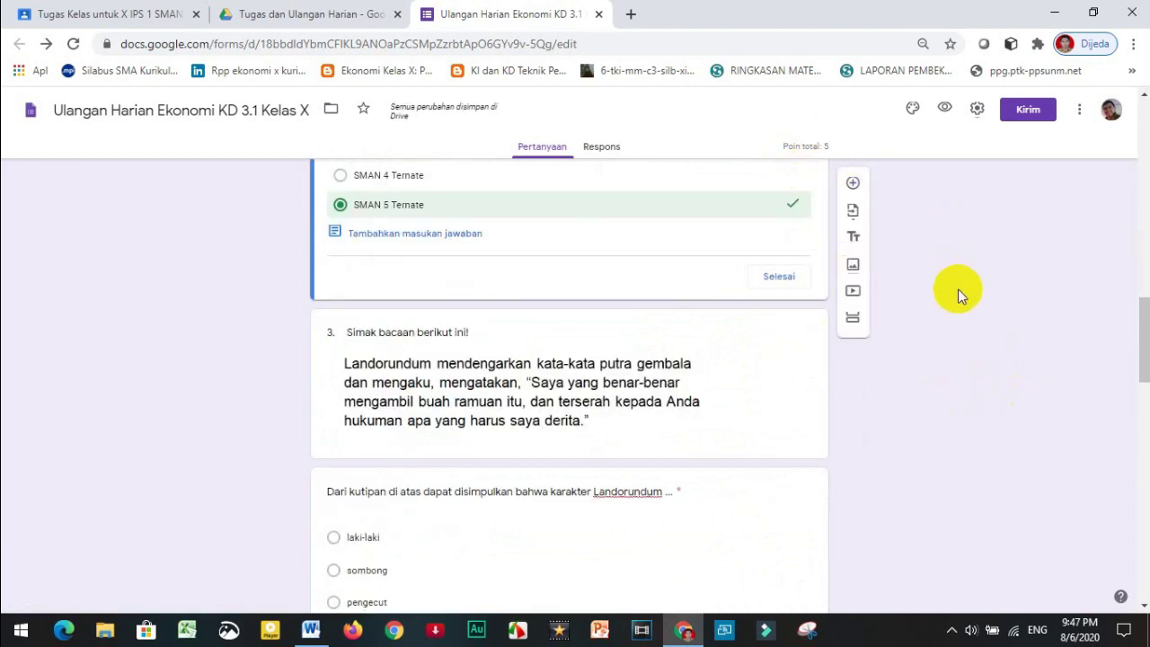
scroll(955, 292, "down", 12)
scroll(947, 329, "down", 2)
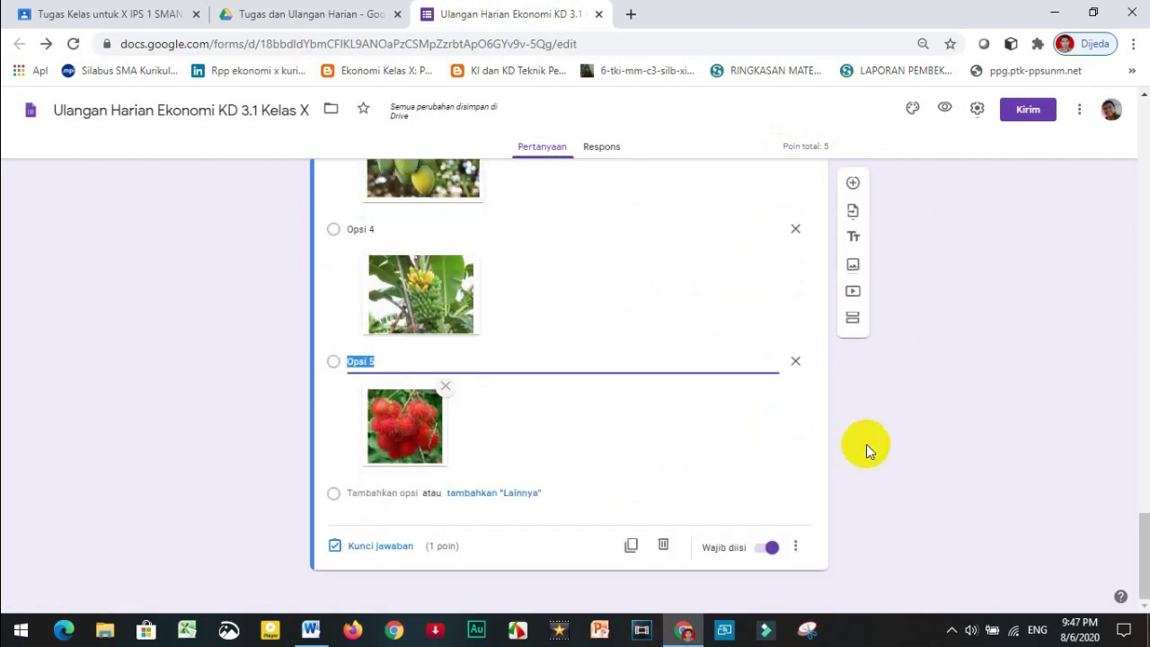
scroll(876, 443, "up", 7)
scroll(922, 326, "up", 2)
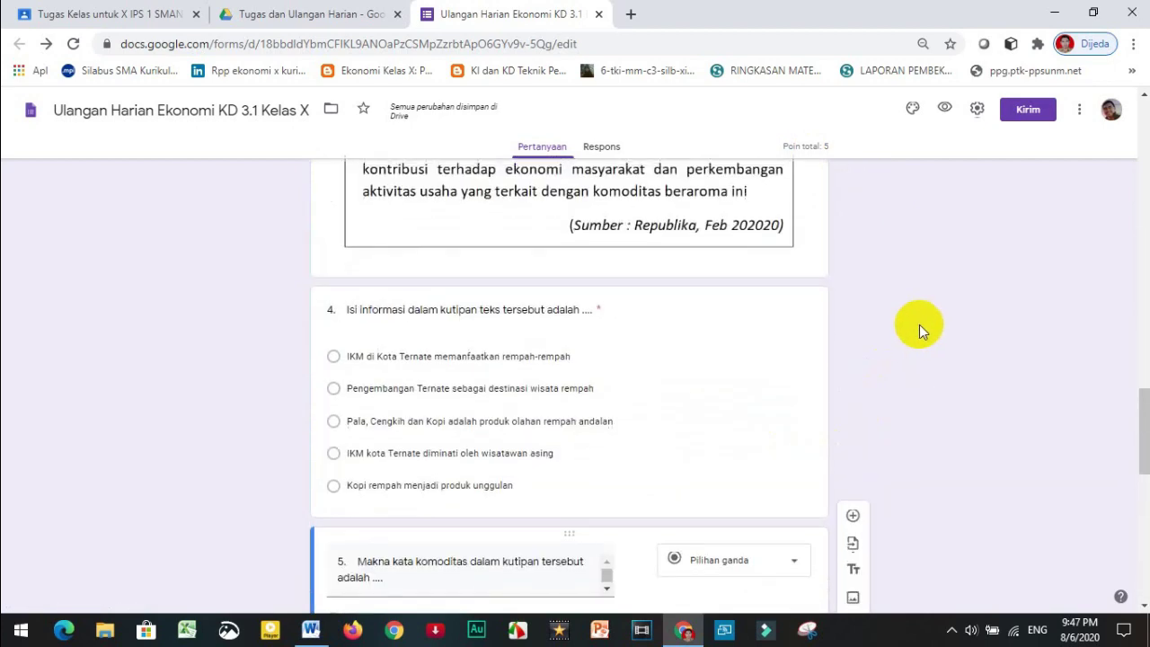
scroll(911, 331, "up", 4)
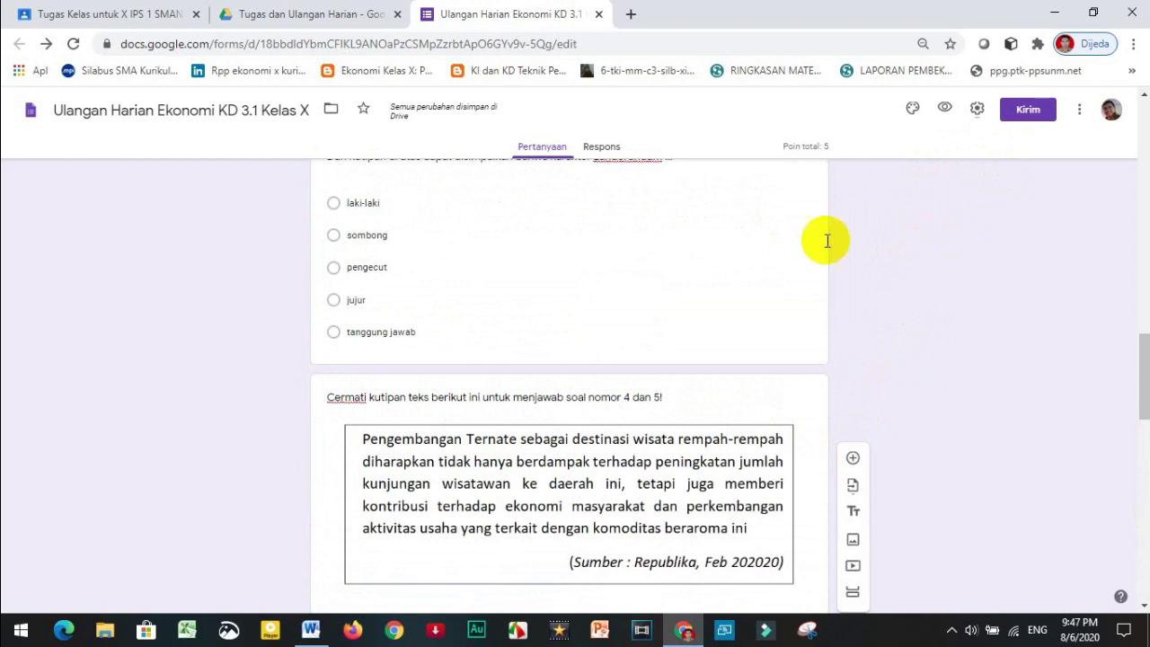
Close the finished Ulangan Harian Ekonomi KD 3.1 Kelas X form to return to the Tugas dan Ulangan Harian folder
left_click(599, 15)
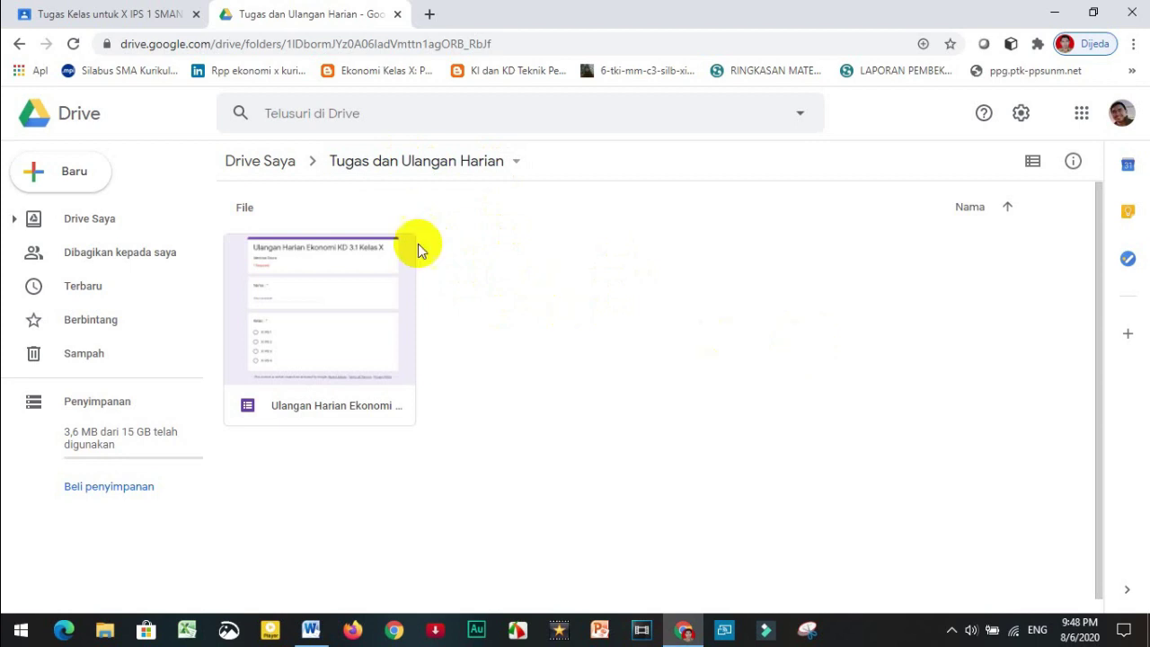
In class X IPS 1's classwork, start a new quiz assignment (Buat > Tugas kuis)
left_click(112, 15)
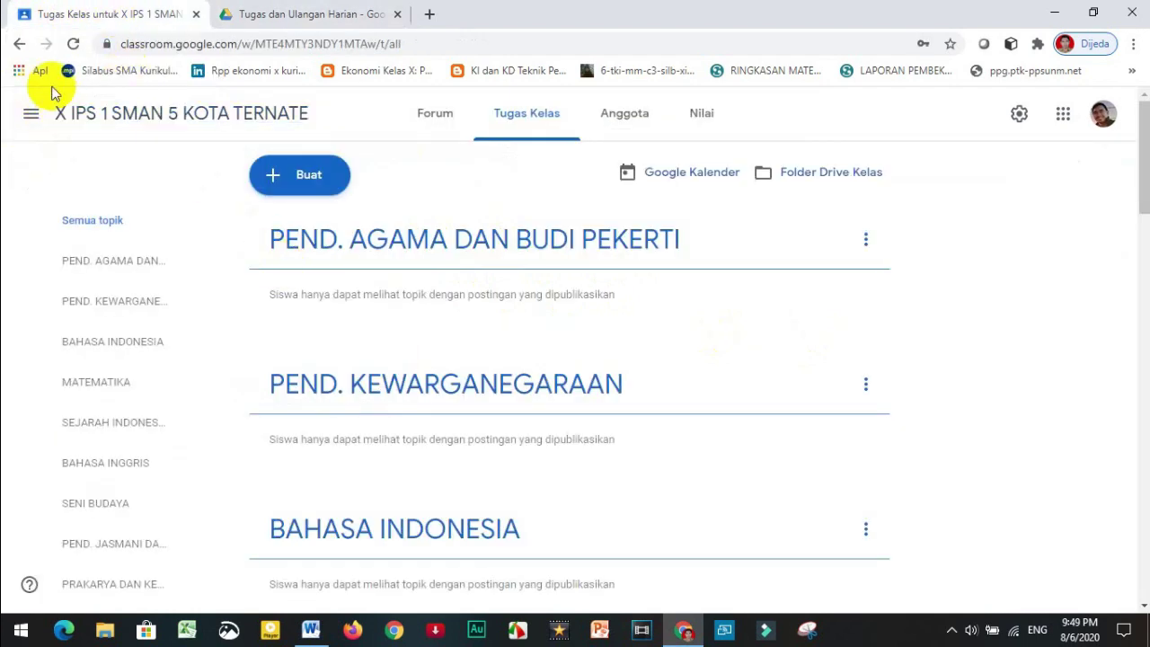
scroll(377, 268, "down", 1)
scroll(378, 268, "down", 6)
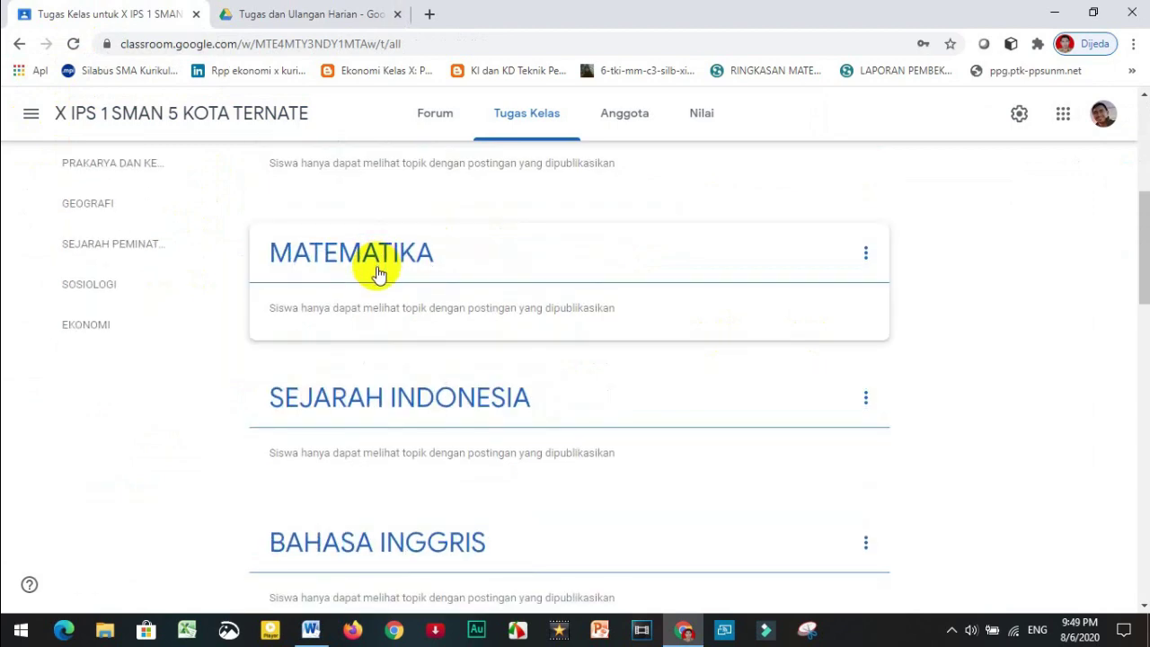
scroll(372, 257, "up", 6)
left_click(305, 182)
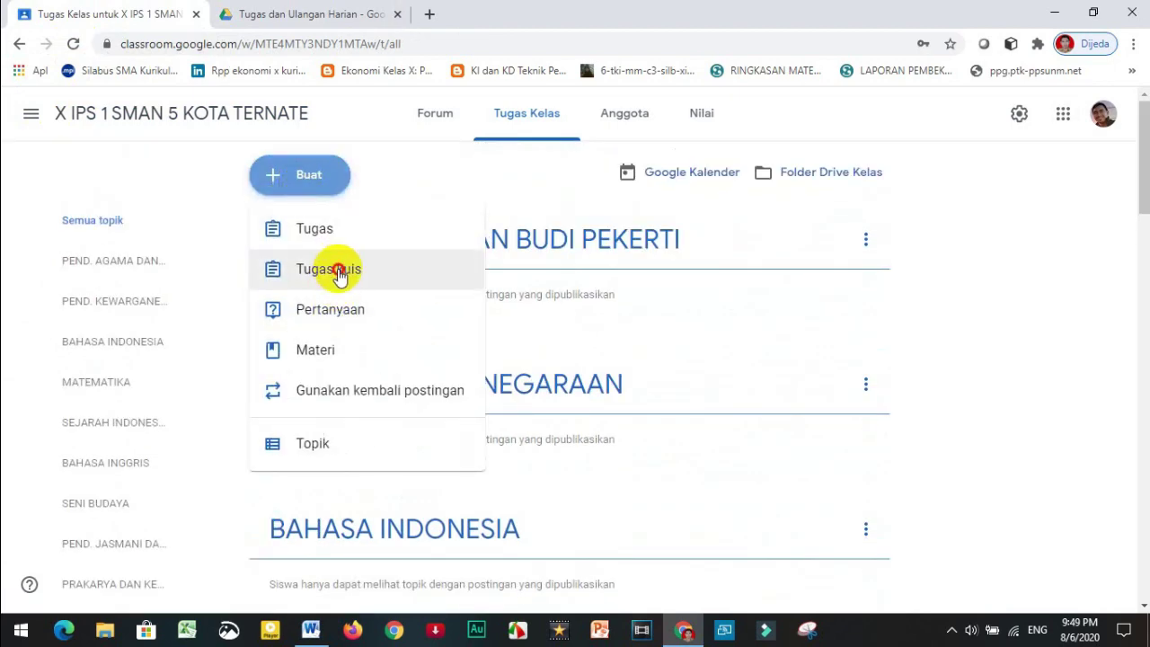
left_click(339, 275)
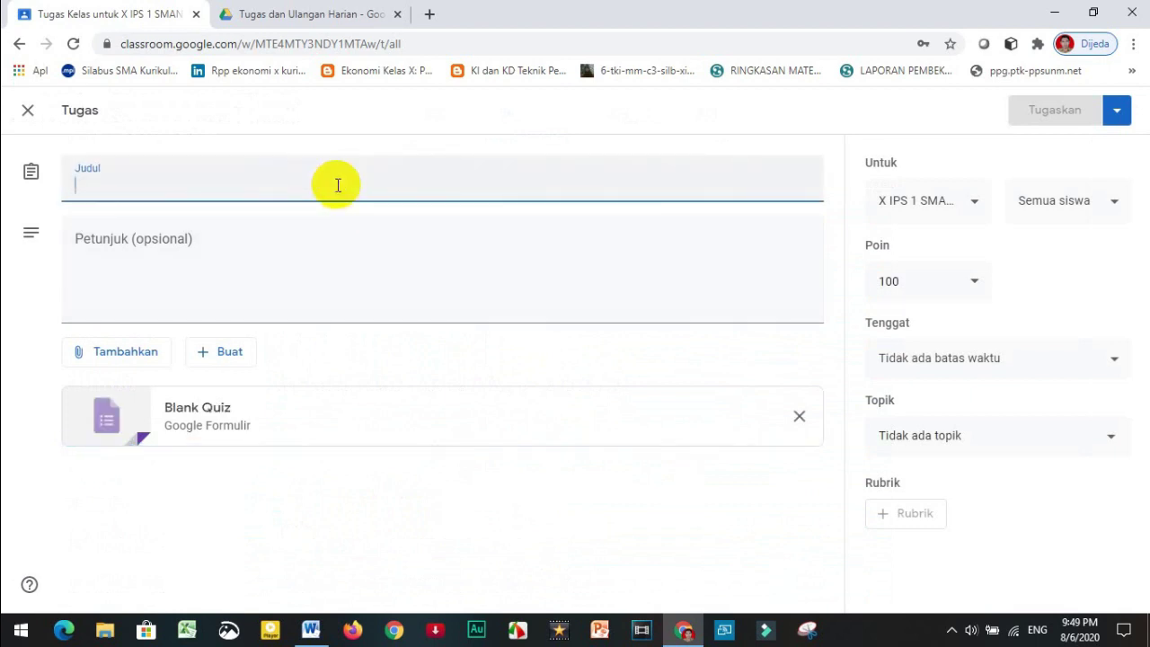
Paste the title ULANGAN HARIAN EKONOMI KD 3.1 KELAS X and the instruction sentence into Petunjuk
type("ULANGAN HARIAN EKONOMI KD 3.1 KELAS X")
left_click(207, 240)
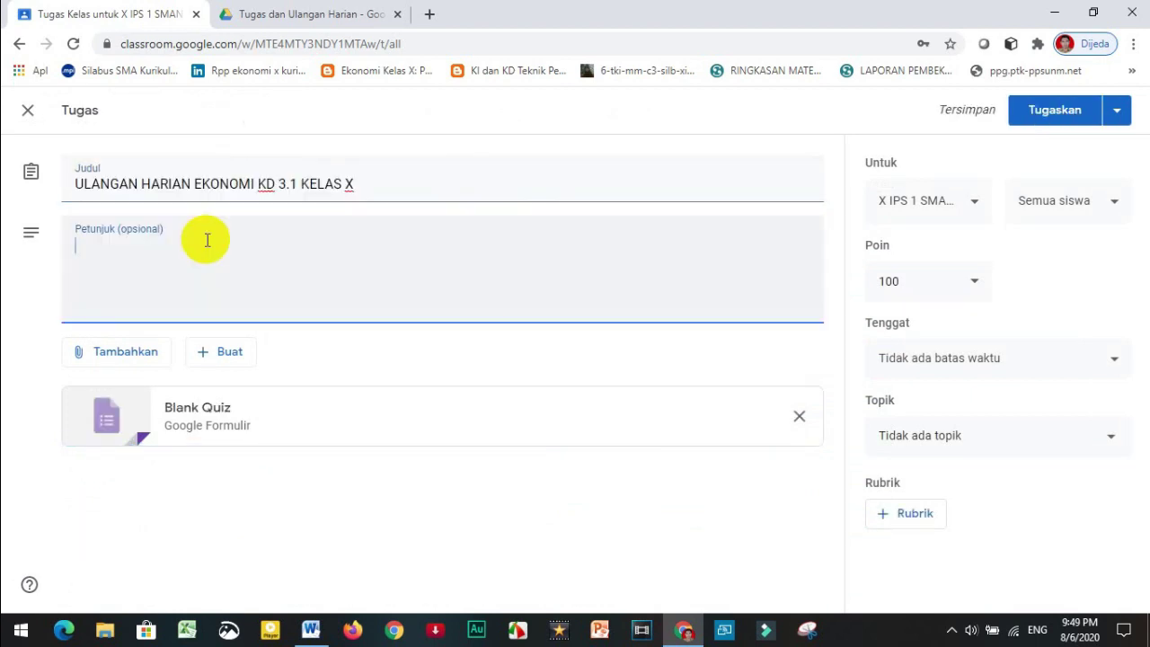
type("sILA")
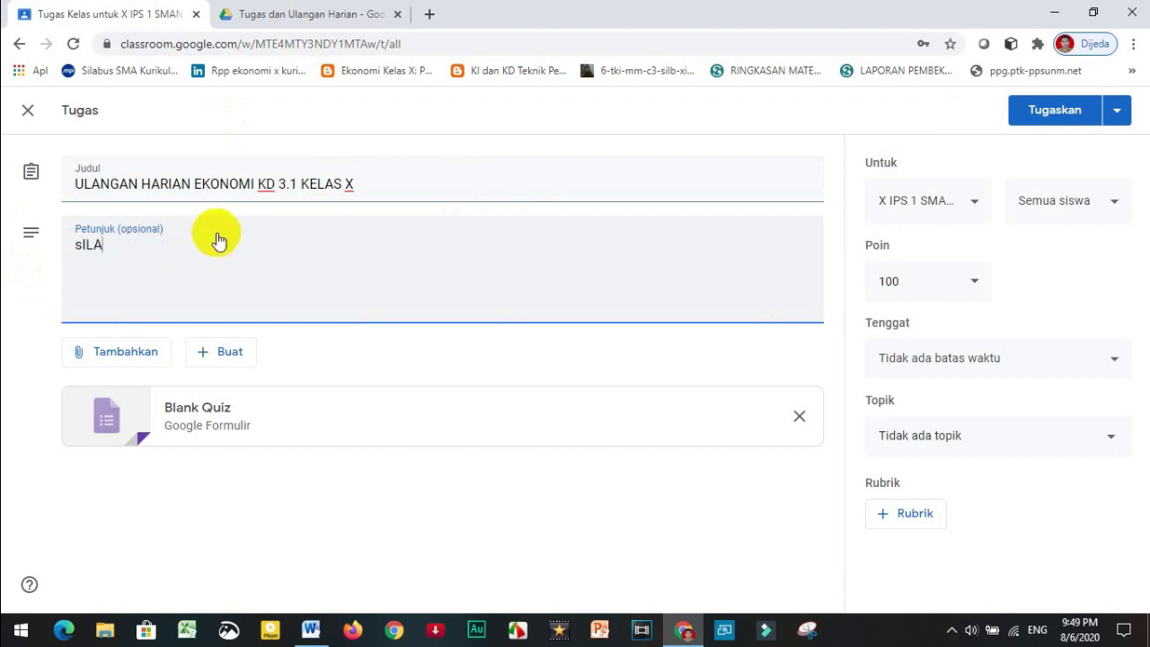
key("BackSpace")
key("BackSpace")
key("BackSpace")
key("BackSpace")
type("Silahkan di klik formulir di bawah ini untuk mengerjakan soal!")
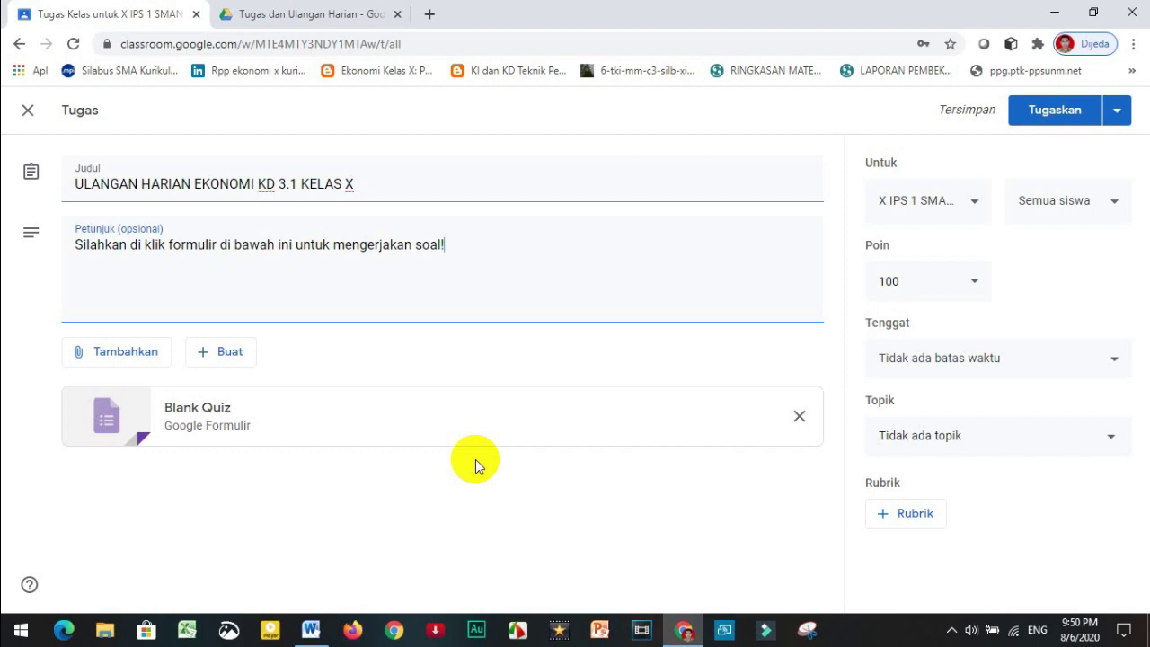
Replace the Blank Quiz with the Ulangan Harian Ekonomi KD 3.1 Kelas X form from the Tugas dan Ulangan Harian Drive folder
left_click(799, 420)
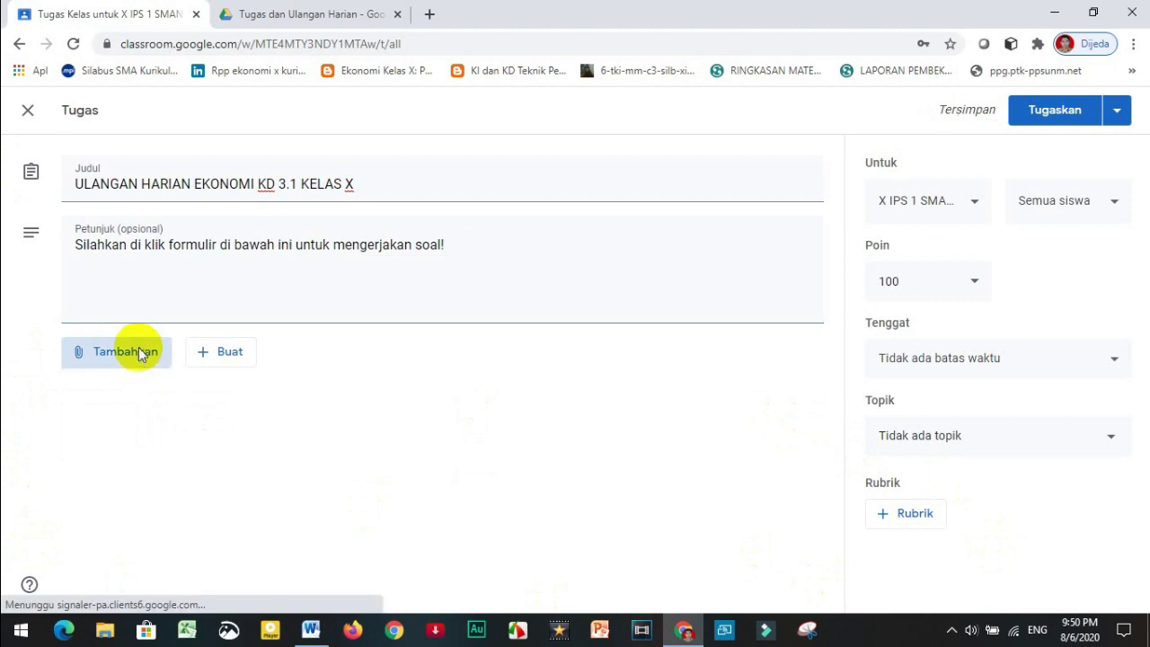
left_click(139, 354)
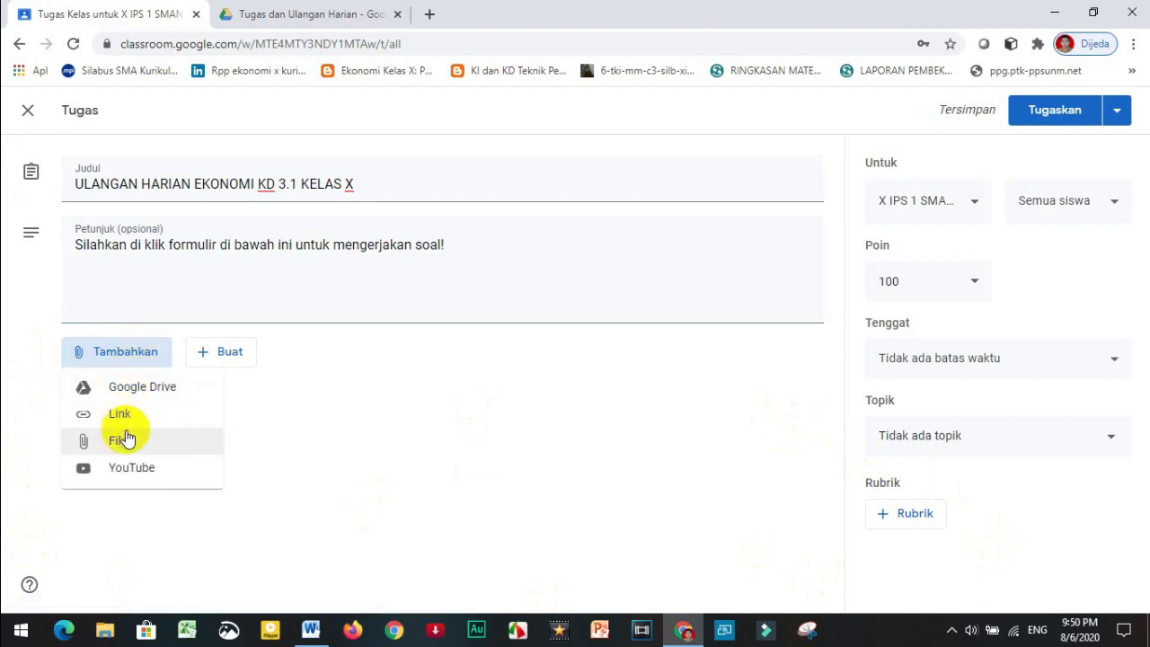
left_click(149, 387)
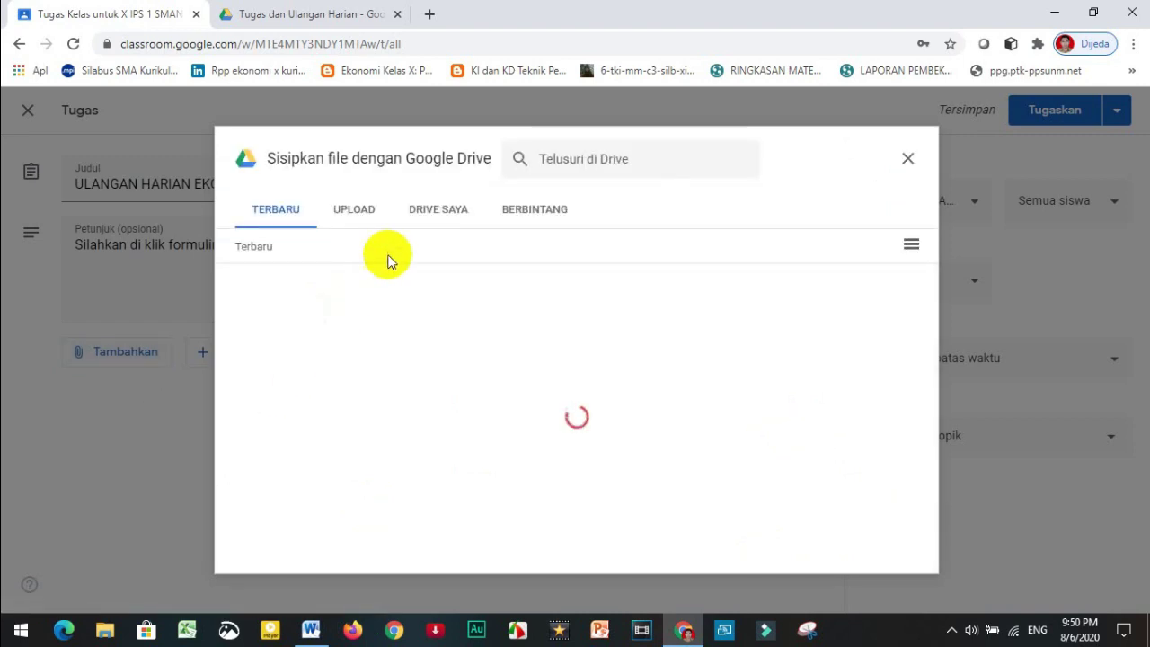
left_click(447, 212)
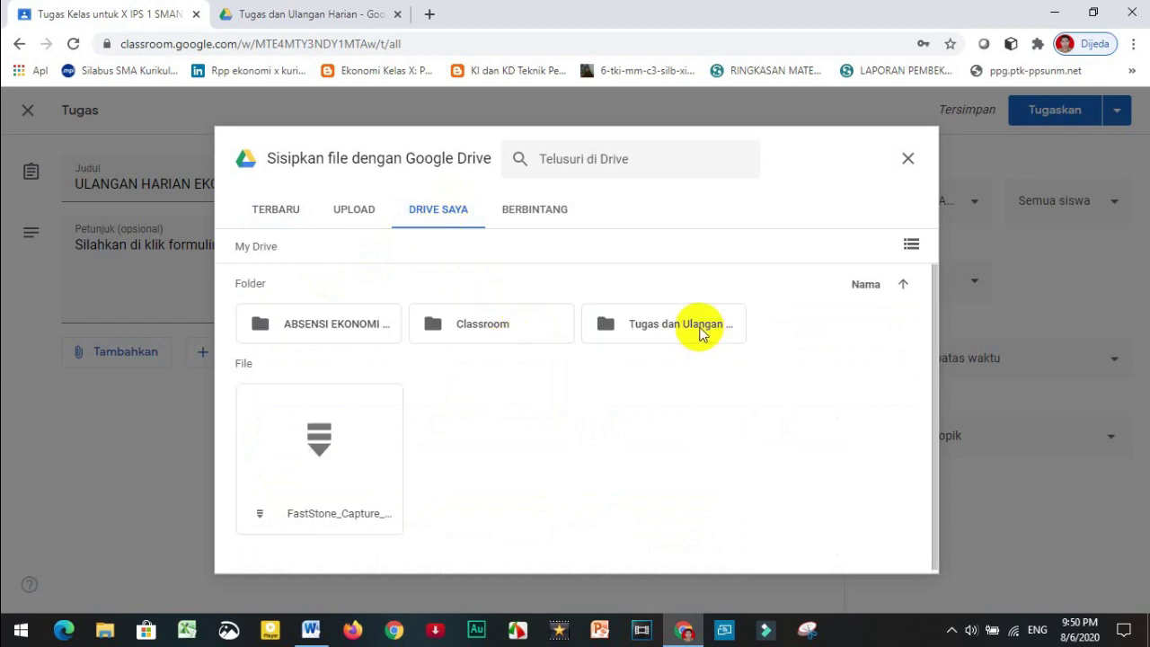
double_click(702, 334)
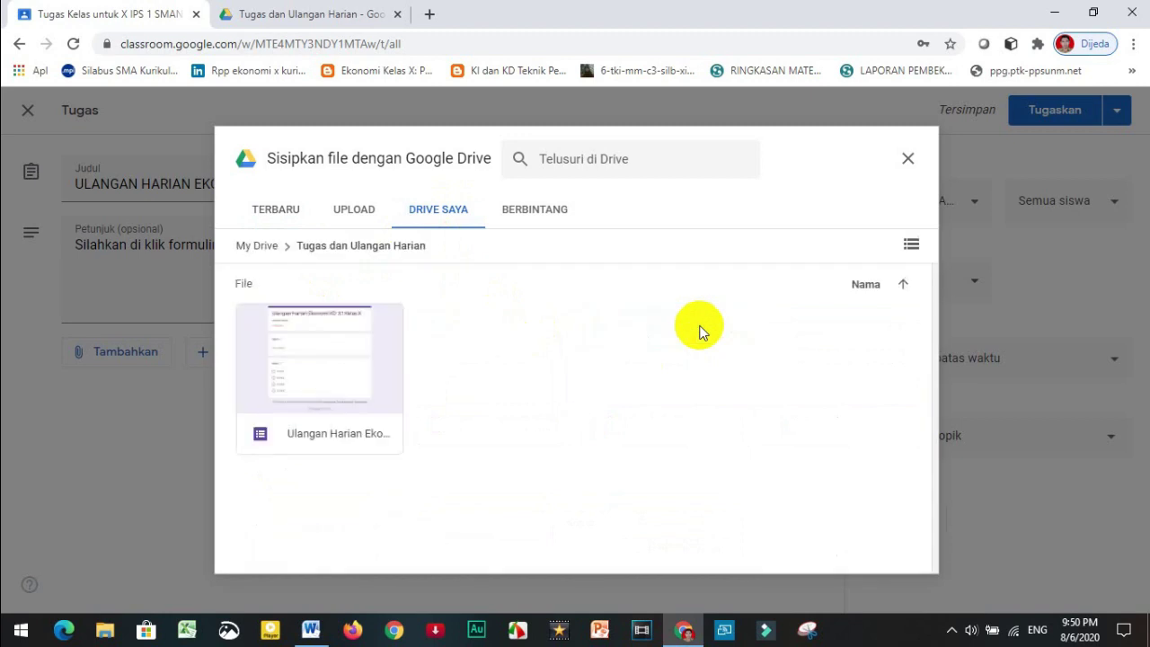
left_click(338, 377)
left_click(890, 553)
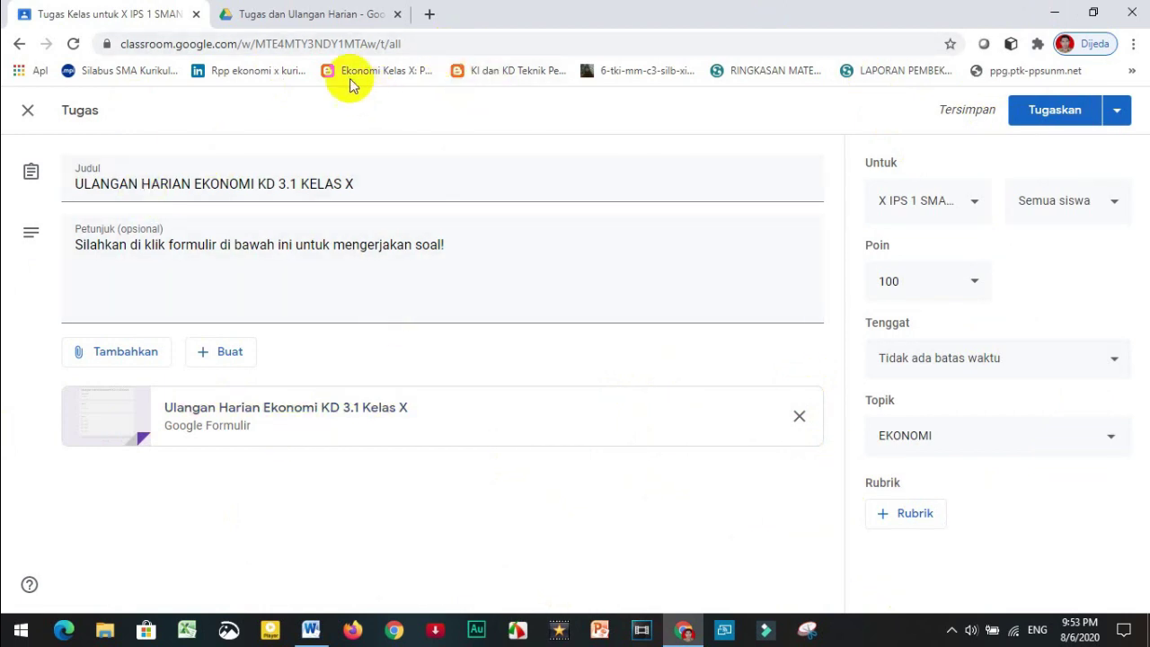
Switch to class X IPS 2 SMAN 5 KOTA TERNATE's Tugas Kelas and bring up the Buat menu
left_click(22, 47)
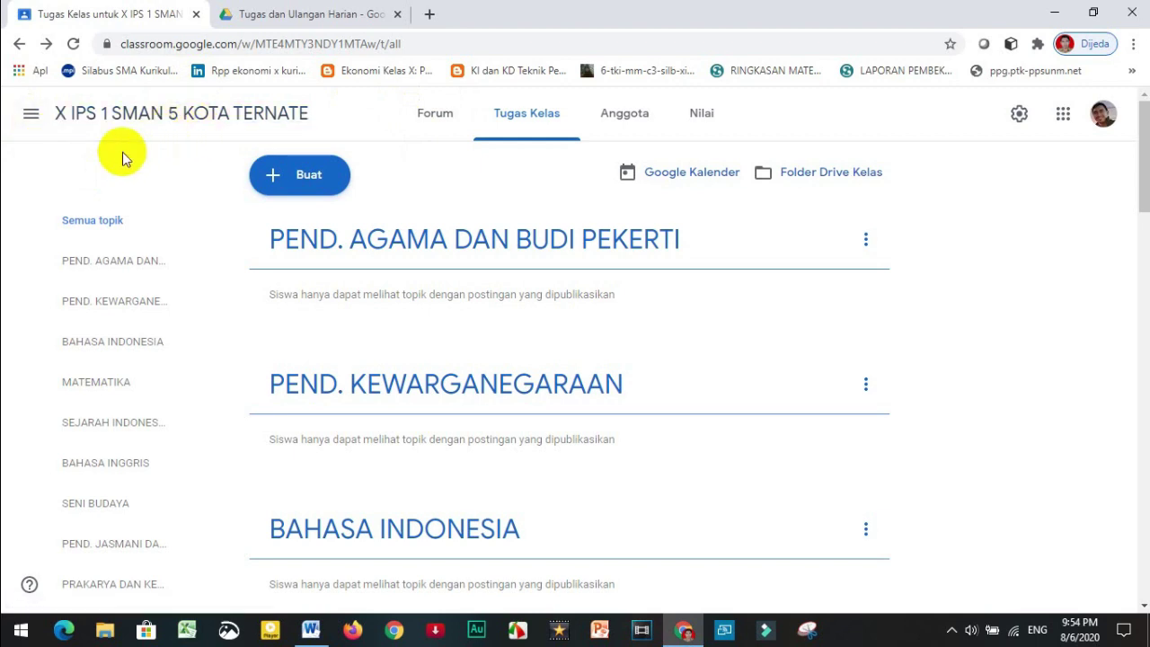
left_click(28, 115)
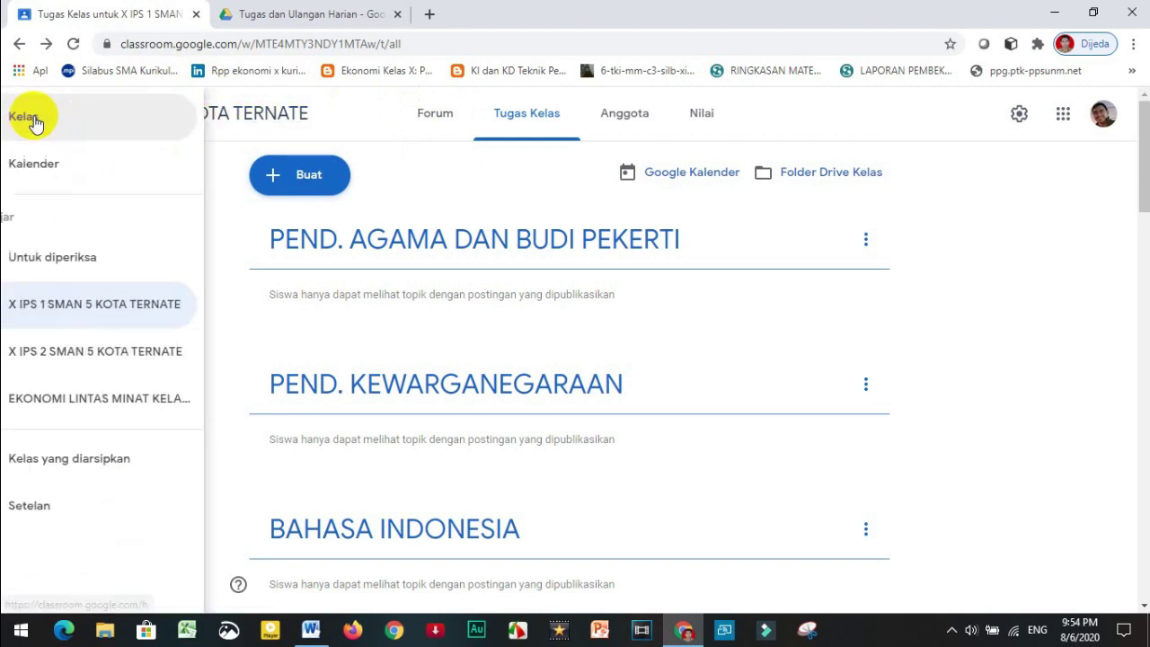
left_click(147, 360)
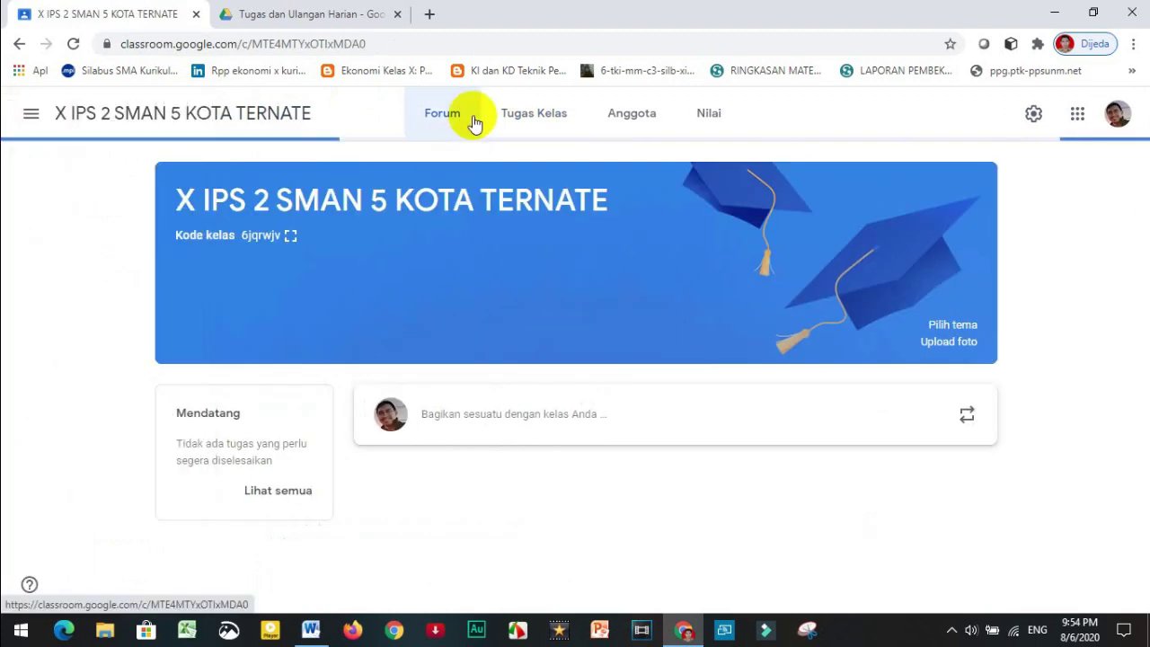
left_click(552, 122)
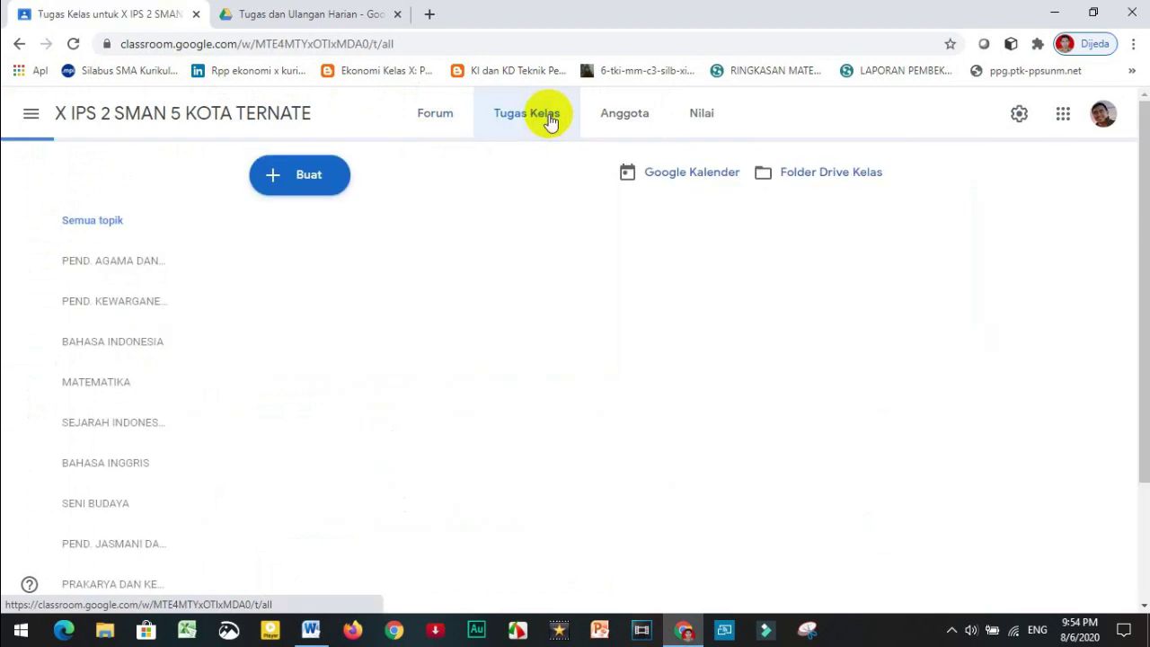
left_click(289, 190)
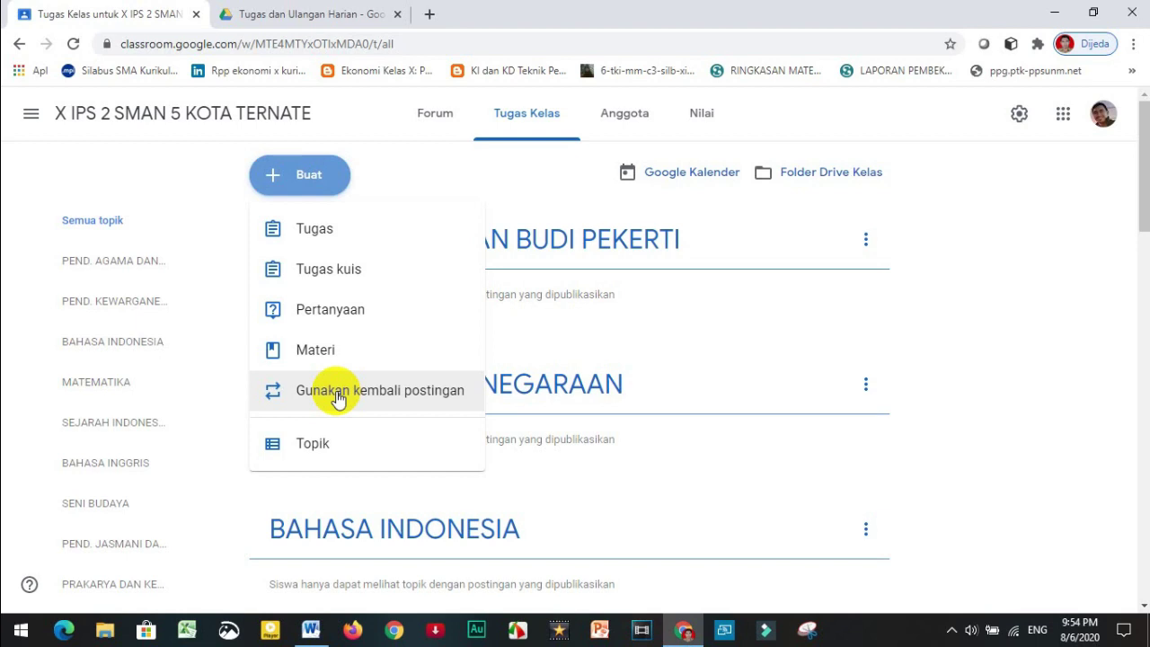
Reuse the ULANGAN HARIAN EKONOMI KD 3.1 KELAS X draft from class X IPS 1 in X IPS 2
left_click(338, 392)
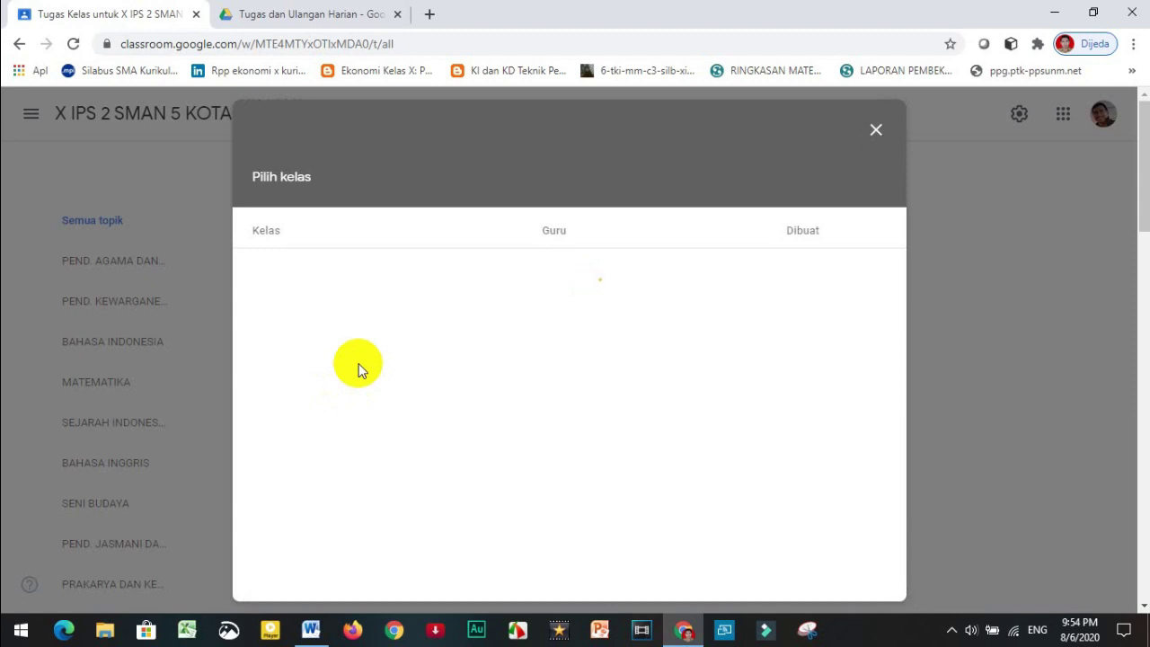
left_click(876, 132)
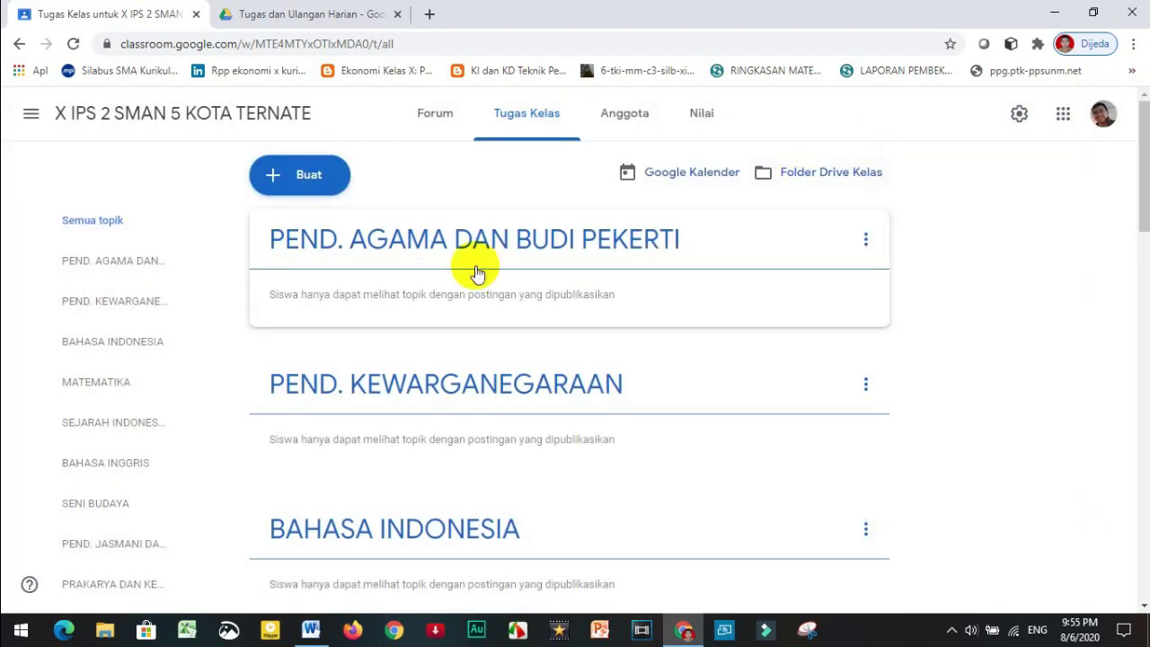
left_click(316, 195)
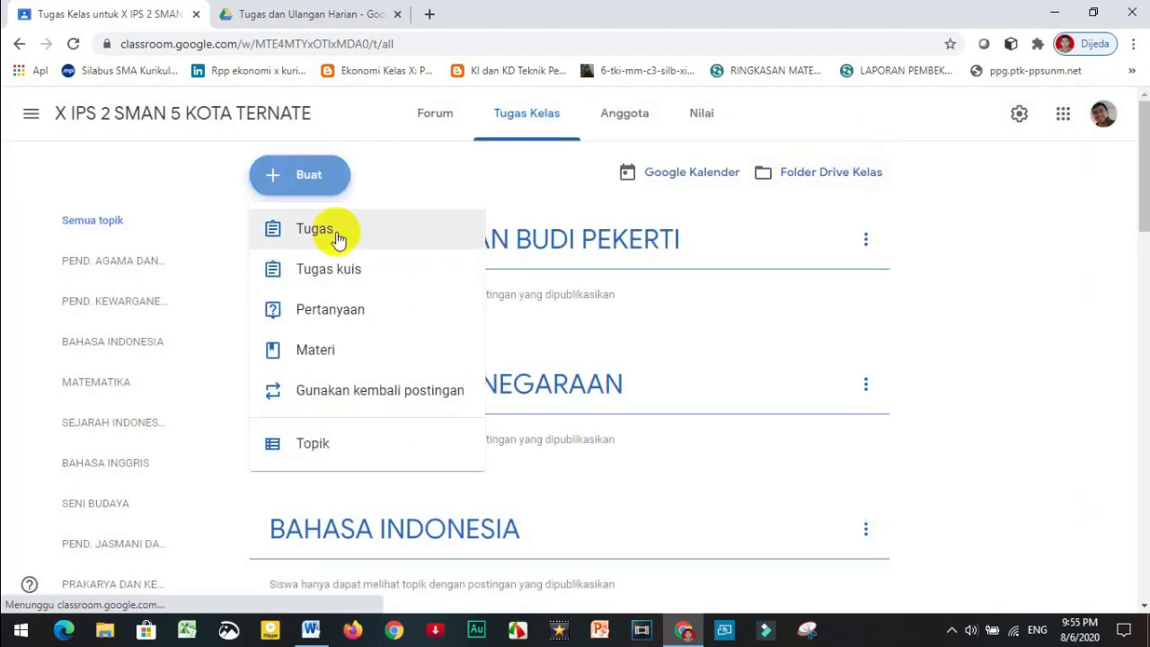
left_click(380, 388)
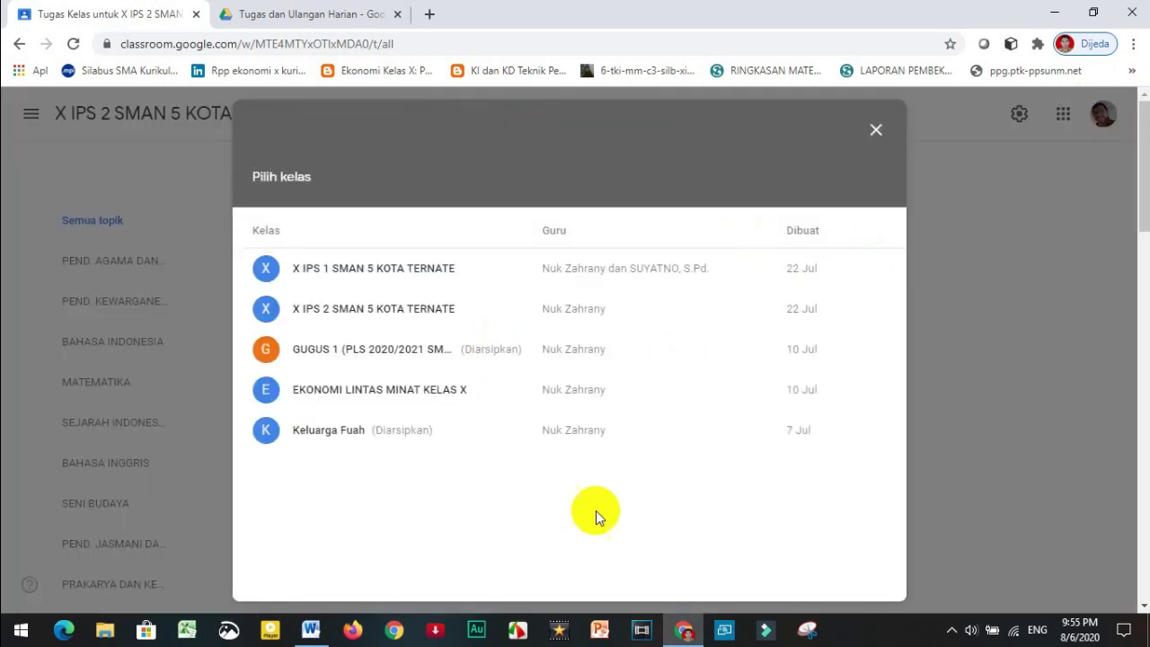
left_click(393, 272)
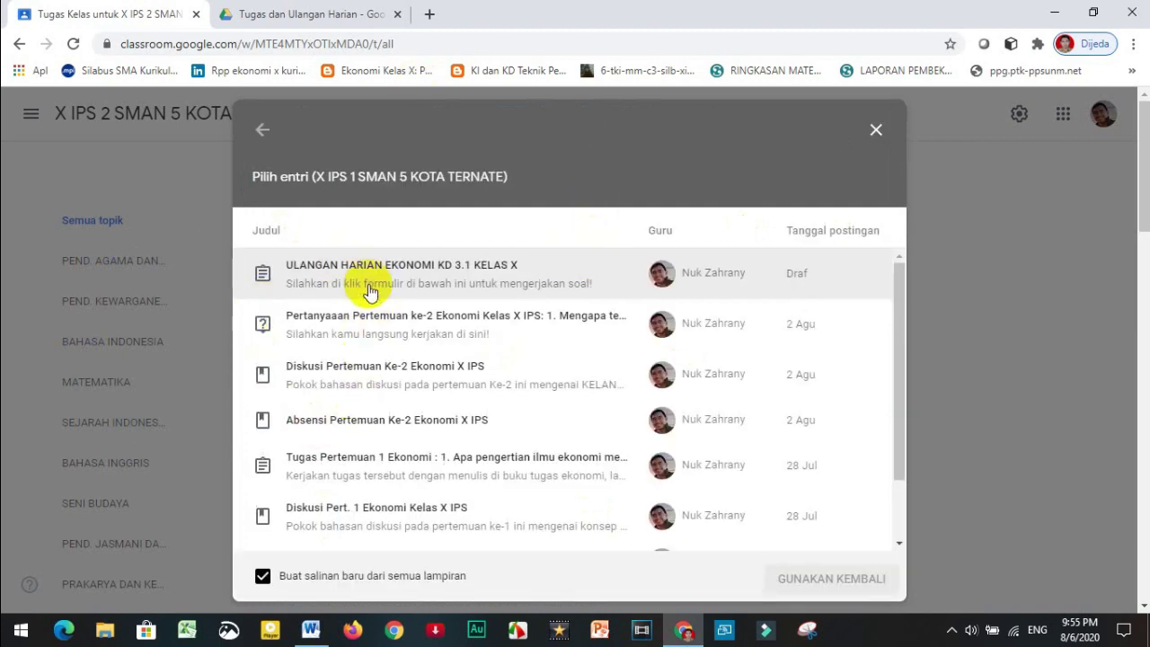
left_click(454, 282)
left_click(863, 579)
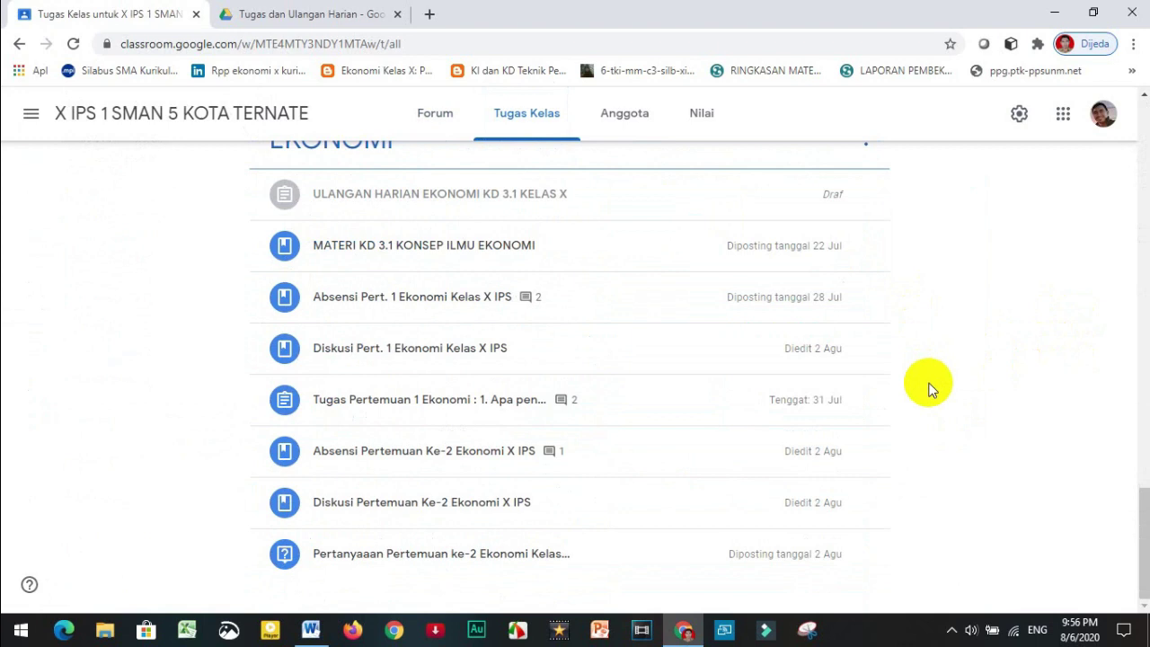
Expand the ULANGAN HARIAN EKONOMI KD 3.1 KELAS X draft under EKONOMI and choose Edit tugas
scroll(929, 385, "up", 2)
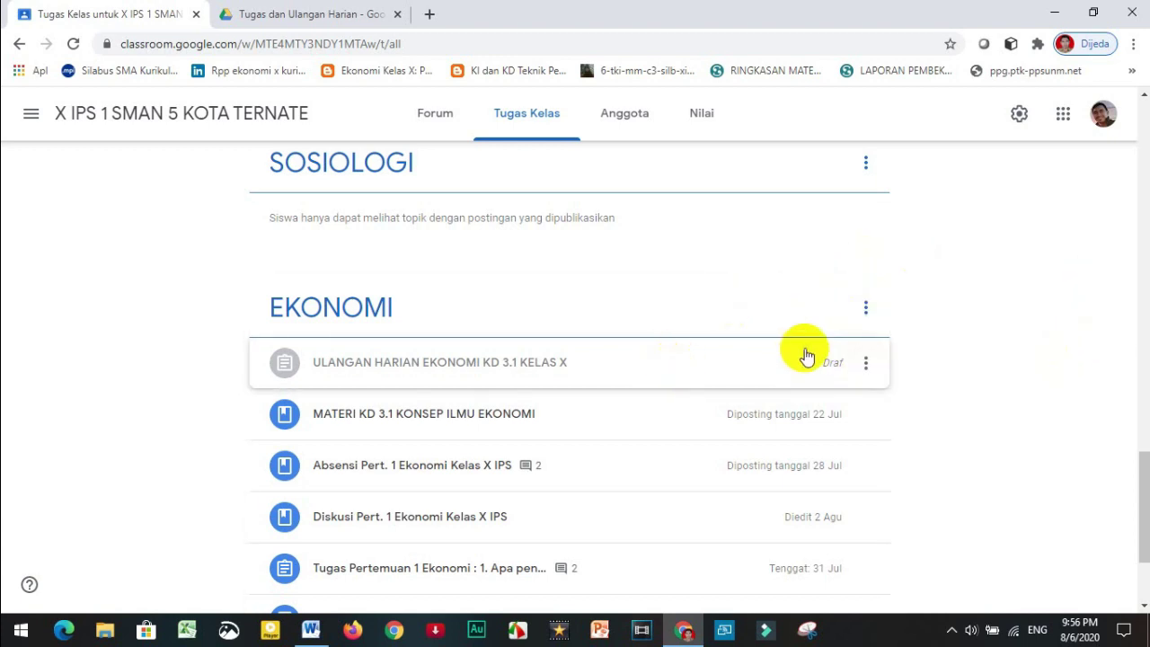
left_click(705, 365)
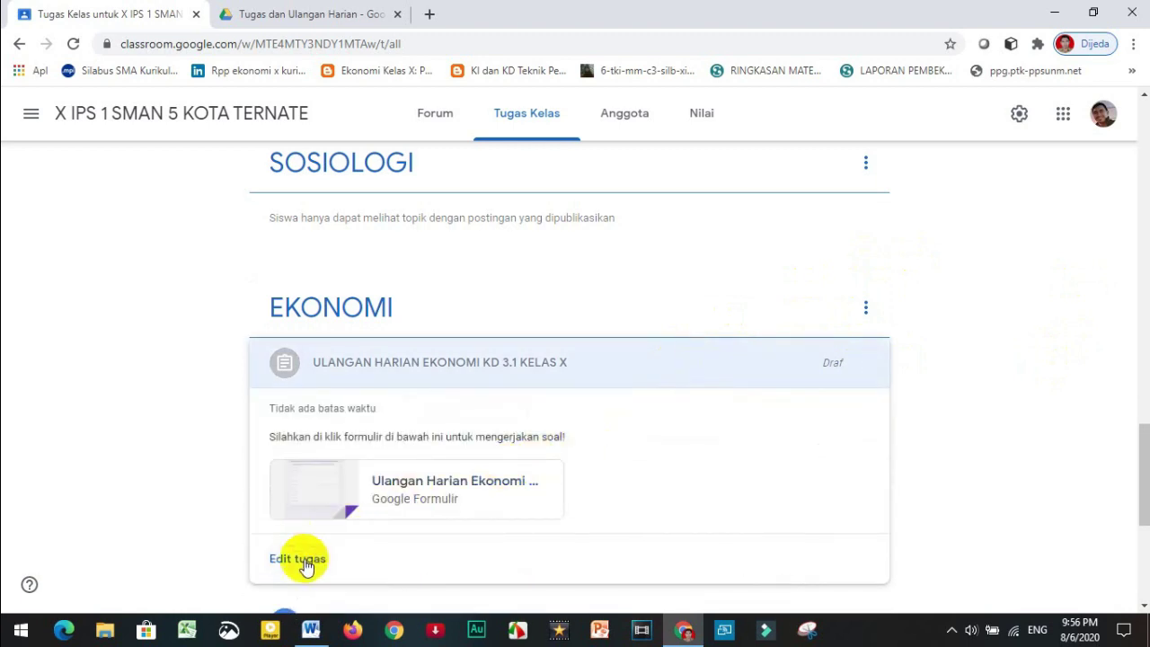
left_click(301, 559)
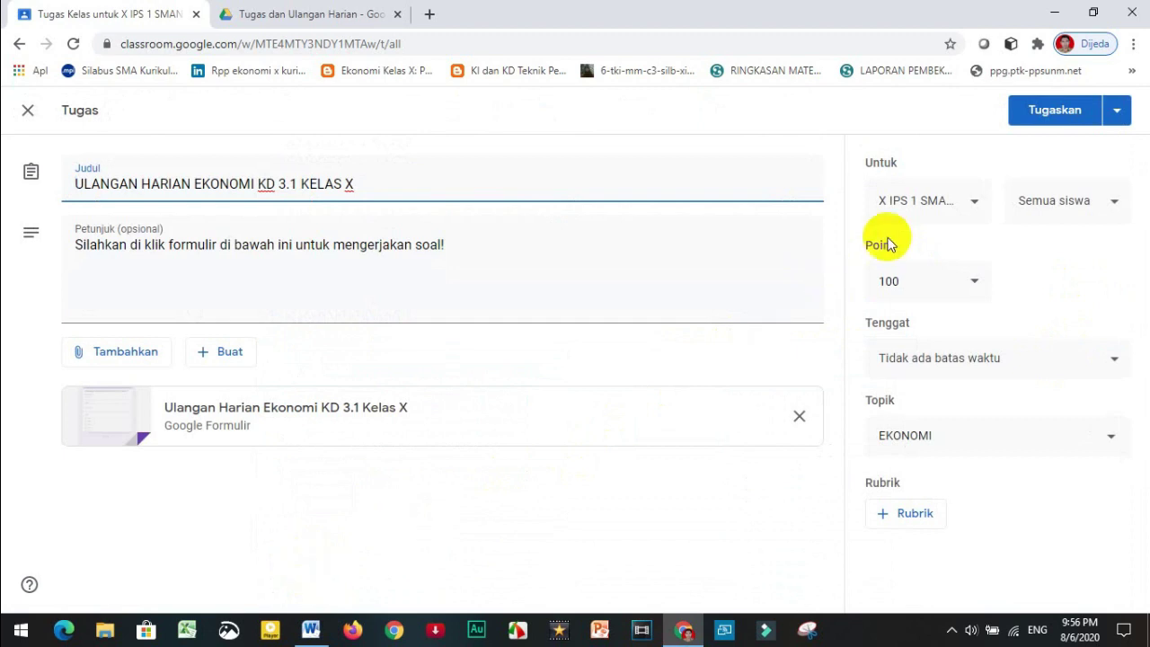